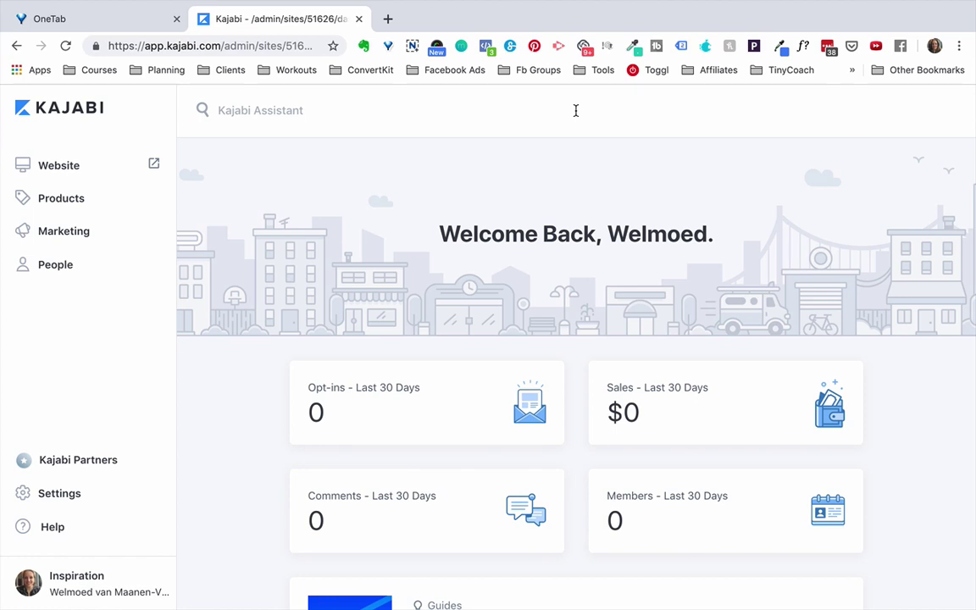
- Create a new product from the Mini Course blueprint, keeping Mini Course as its name
left_click(58, 201)
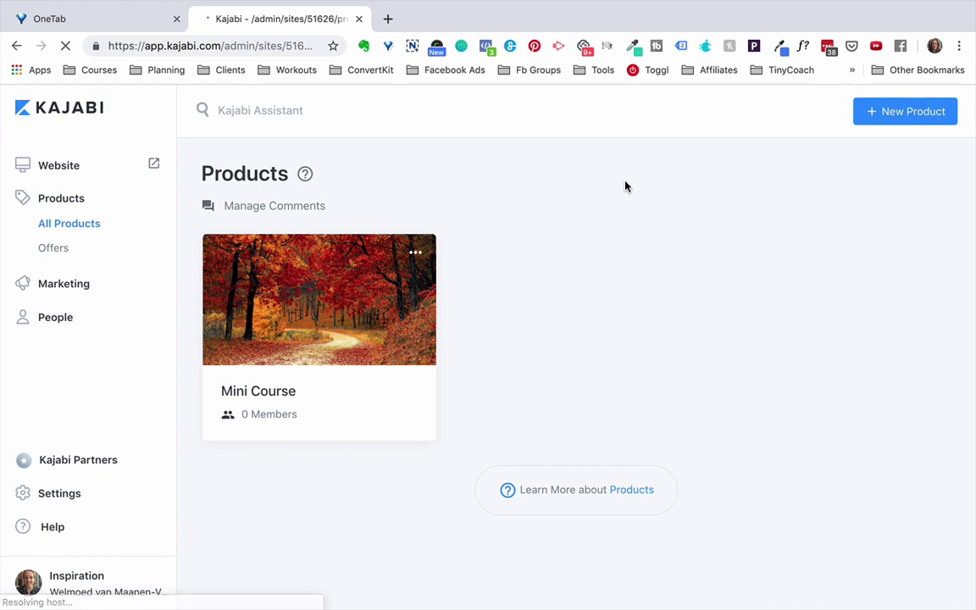
left_click(924, 108)
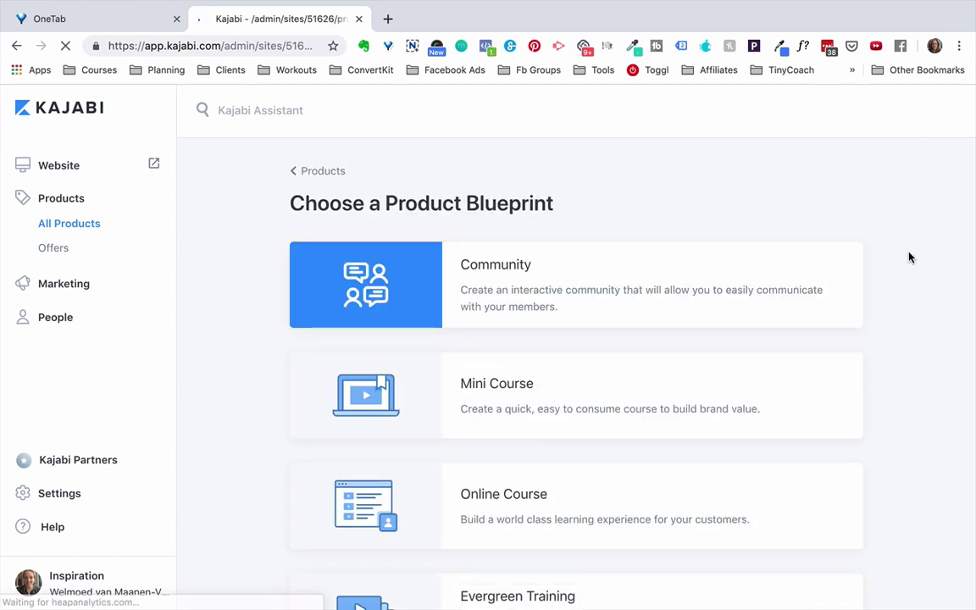
scroll(909, 258, "down", 1)
scroll(909, 258, "down", 6)
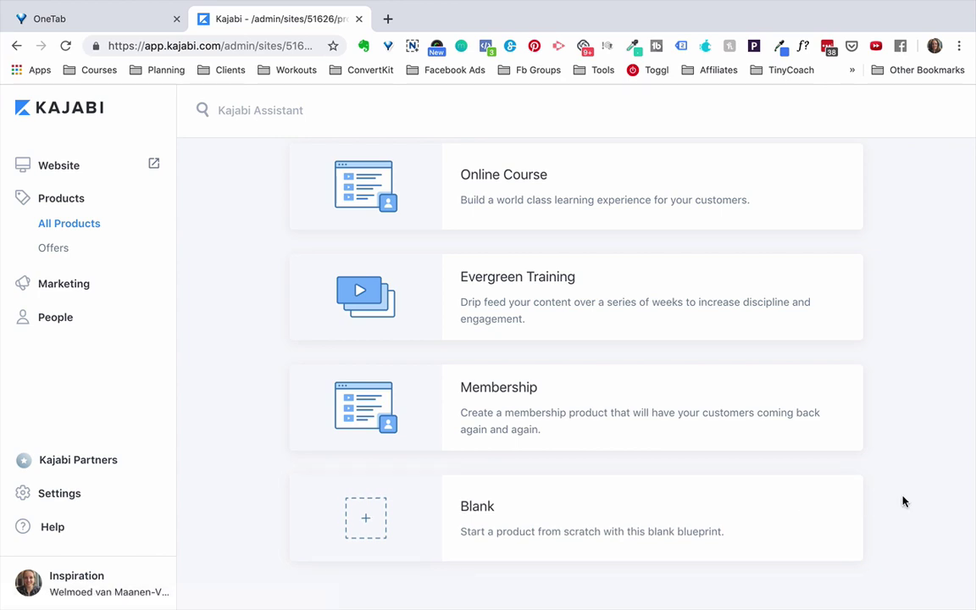
scroll(903, 502, "up", 4)
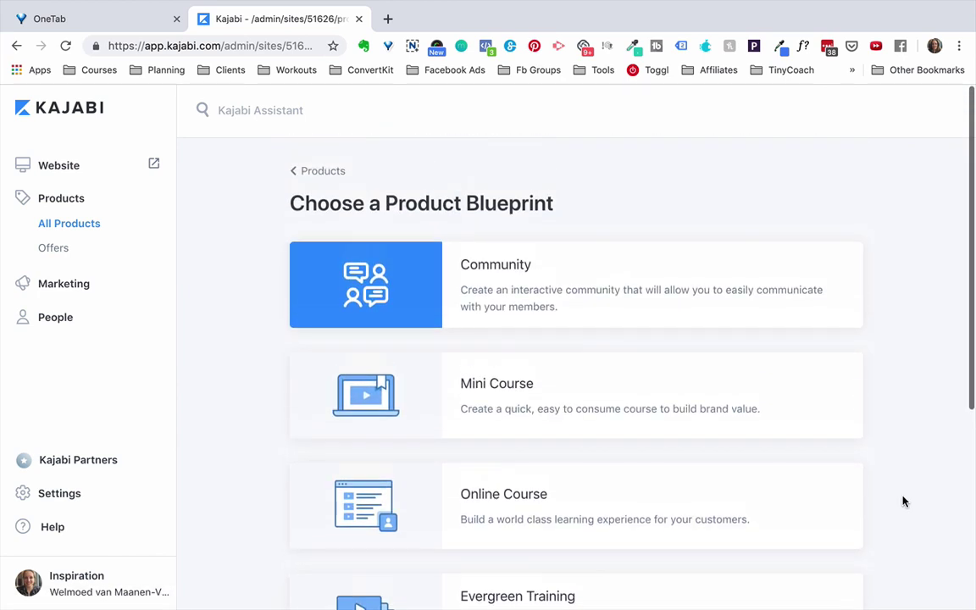
scroll(903, 501, "down", 1)
scroll(904, 502, "up", 1)
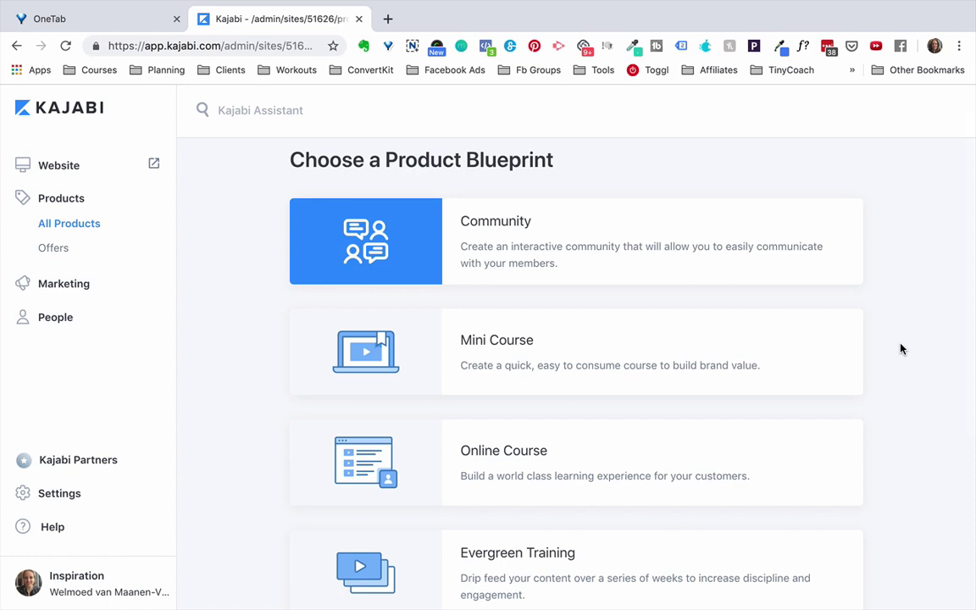
left_click(505, 346)
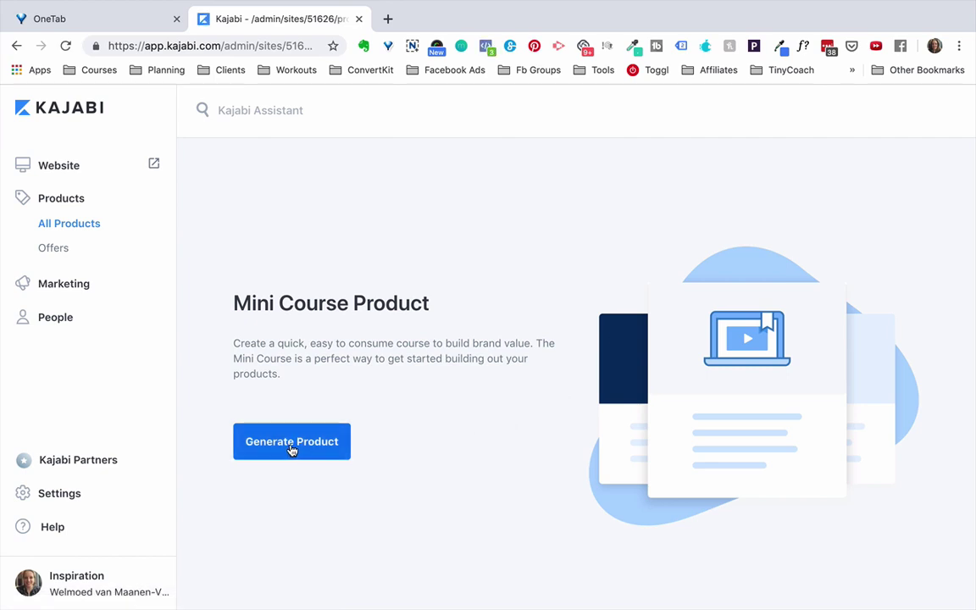
left_click(292, 449)
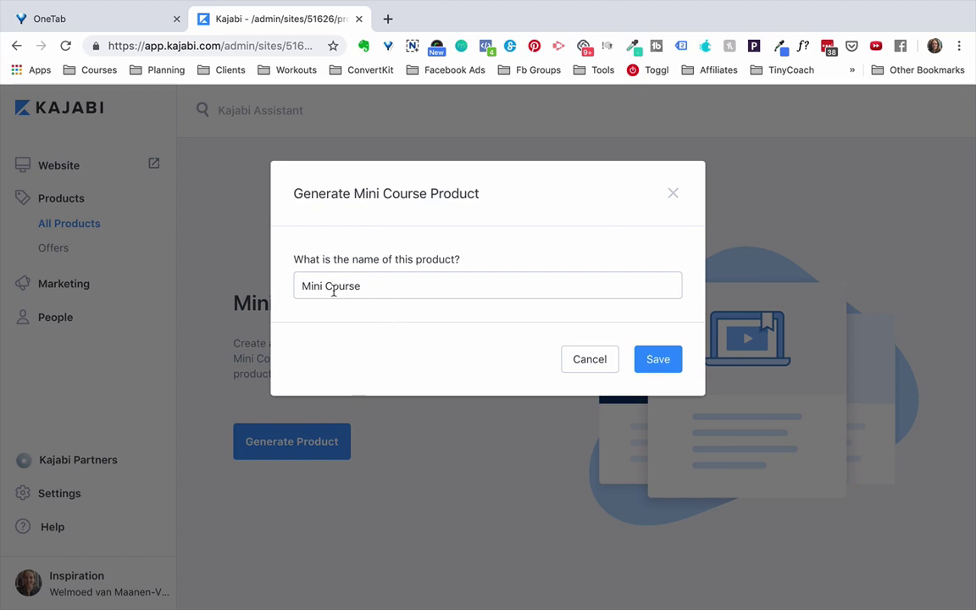
left_click(658, 361)
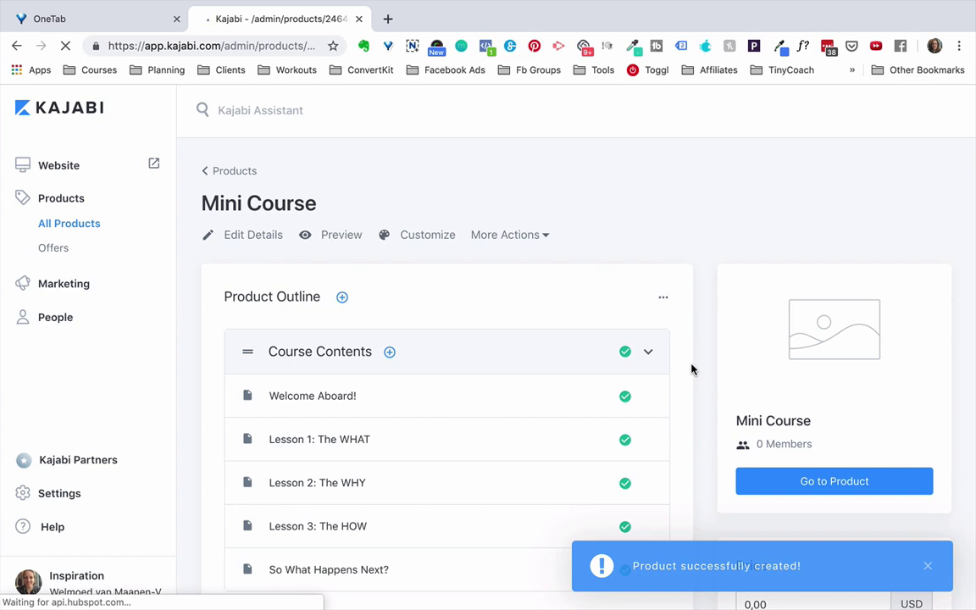
- Examine the Mini Course product outline and the options for adding content to the Course Contents category
scroll(692, 370, "down", 1)
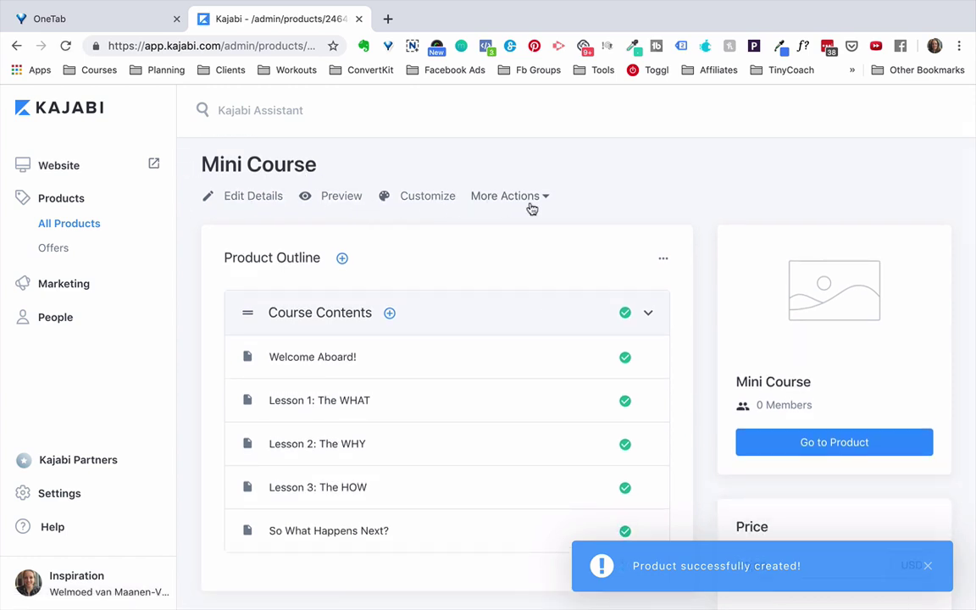
scroll(658, 192, "down", 2)
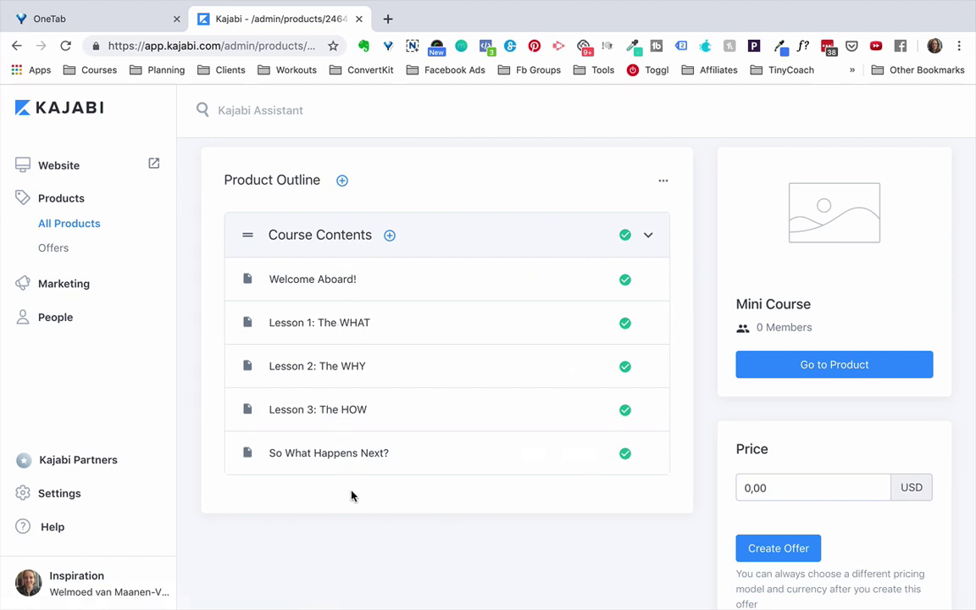
left_click(390, 236)
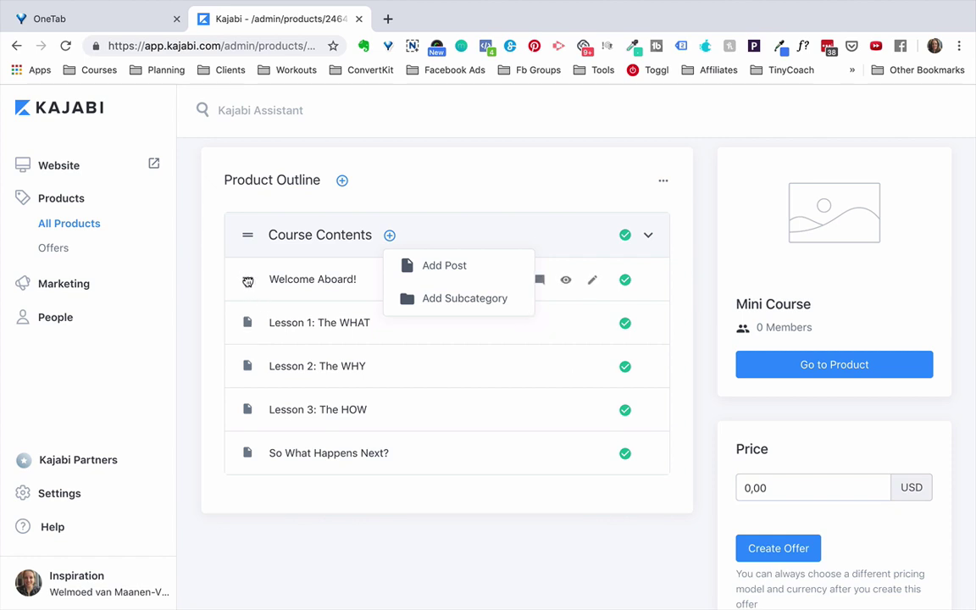
mouse_move(248, 281)
left_mouse_down()
mouse_move(255, 312)
mouse_move(249, 285)
left_mouse_up()
left_click(461, 182)
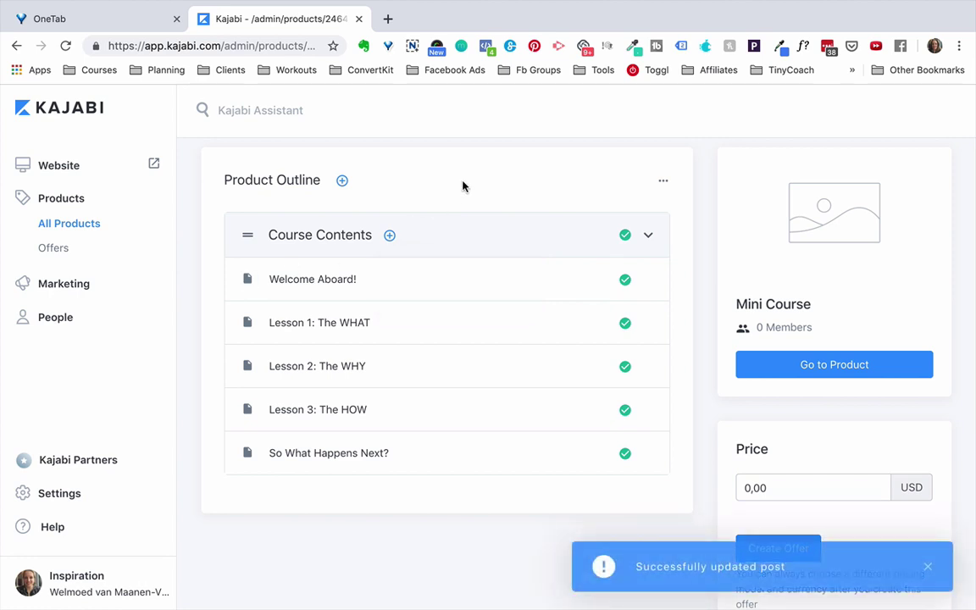
- Examine the Welcome Aboard! post's media, title, category, body, poster image and download settings, and return to the Mini Course outline
left_click(304, 281)
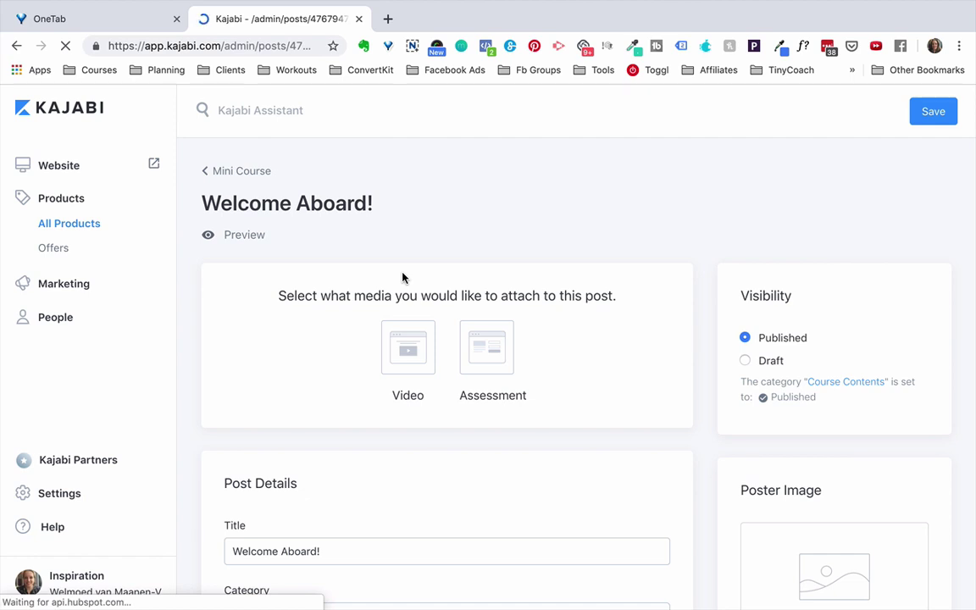
scroll(403, 277, "down", 3)
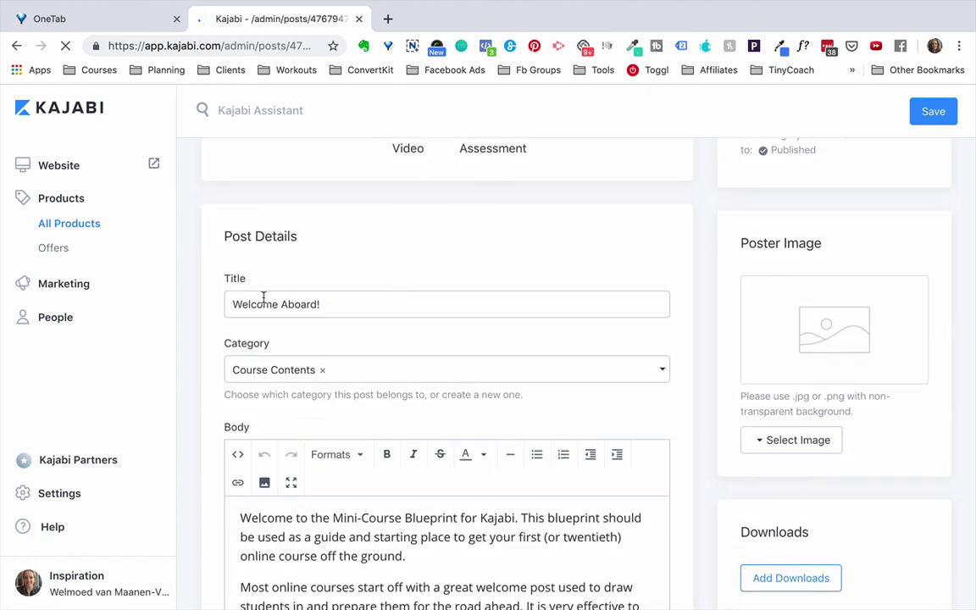
scroll(272, 302, "down", 1)
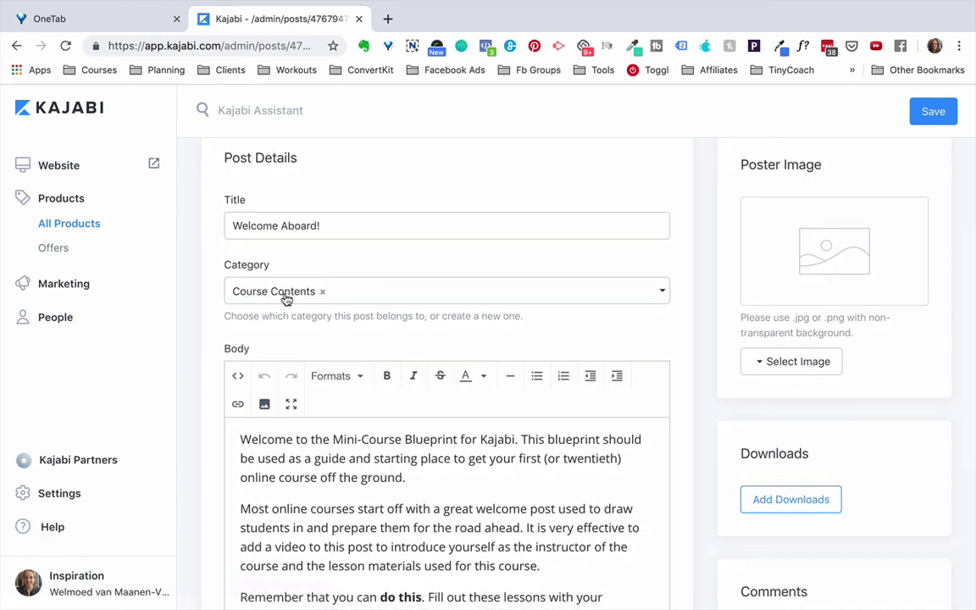
scroll(341, 378, "down", 1)
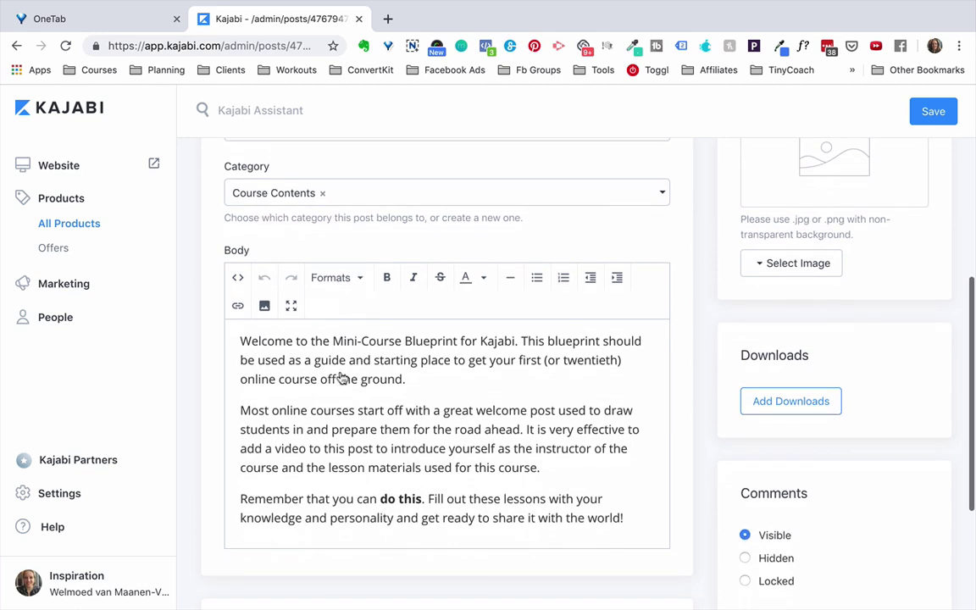
scroll(333, 394, "down", 1)
scroll(333, 396, "up", 1)
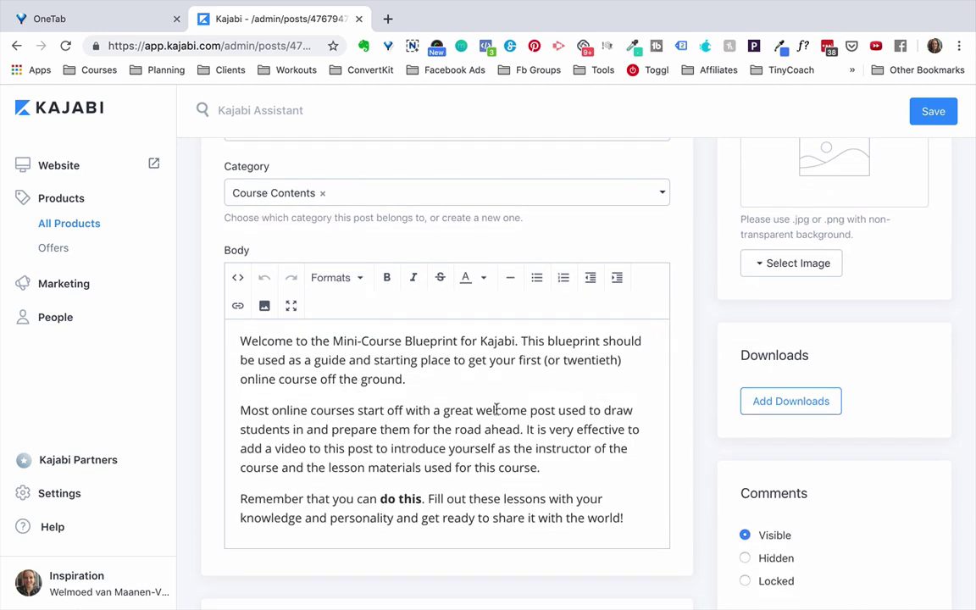
scroll(688, 390, "up", 4)
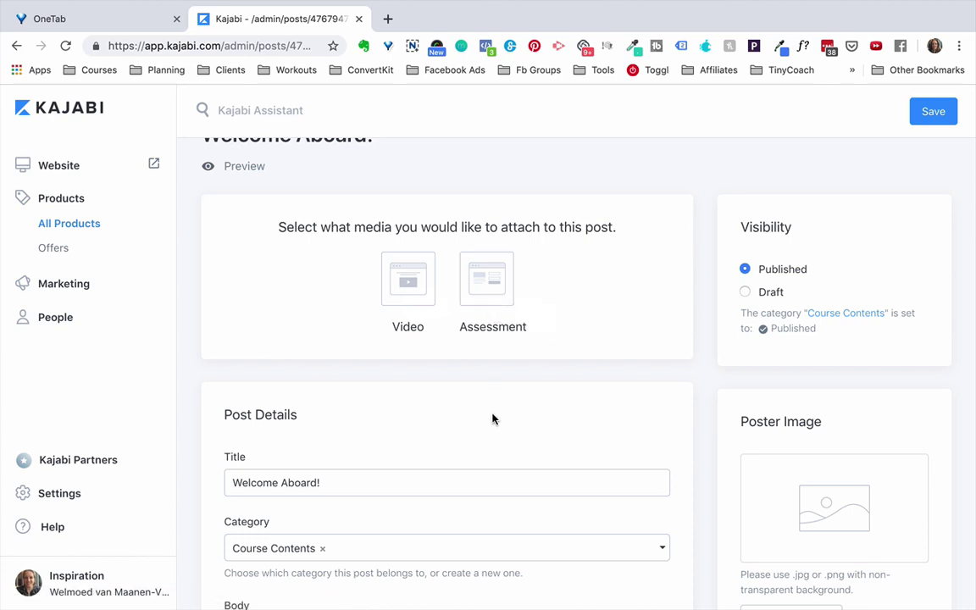
scroll(493, 419, "down", 3)
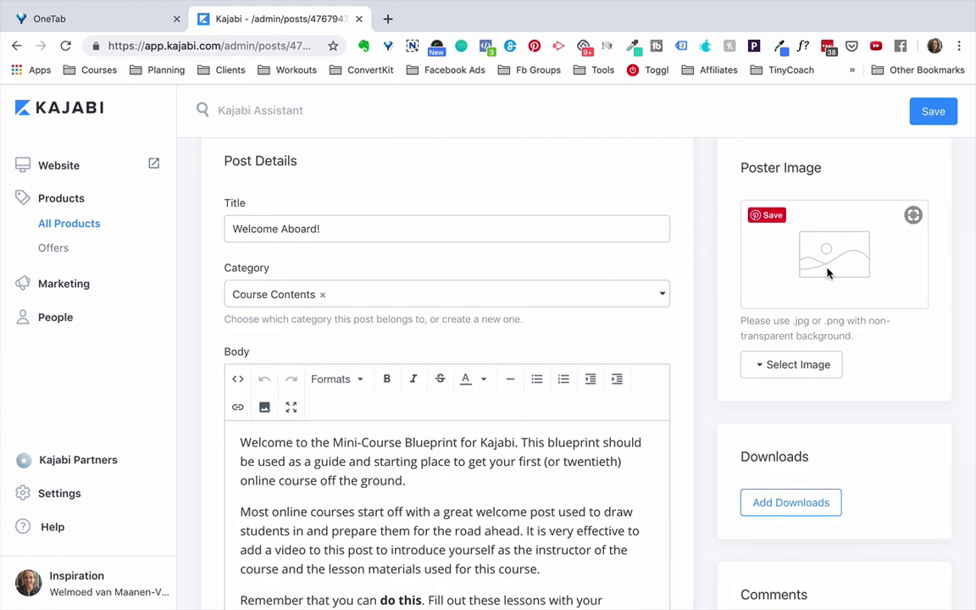
scroll(462, 481, "down", 1)
scroll(439, 468, "up", 1)
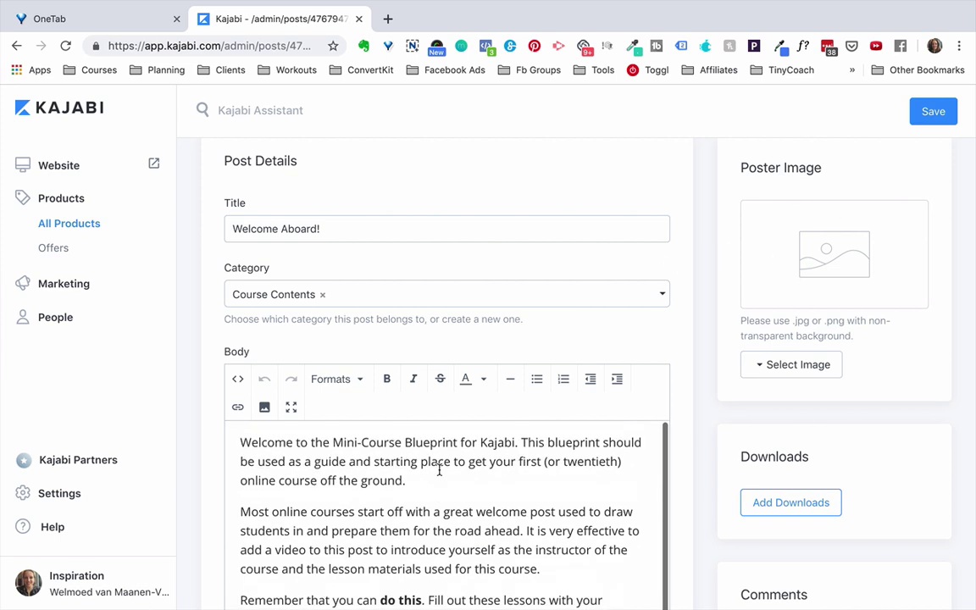
scroll(433, 420, "up", 3)
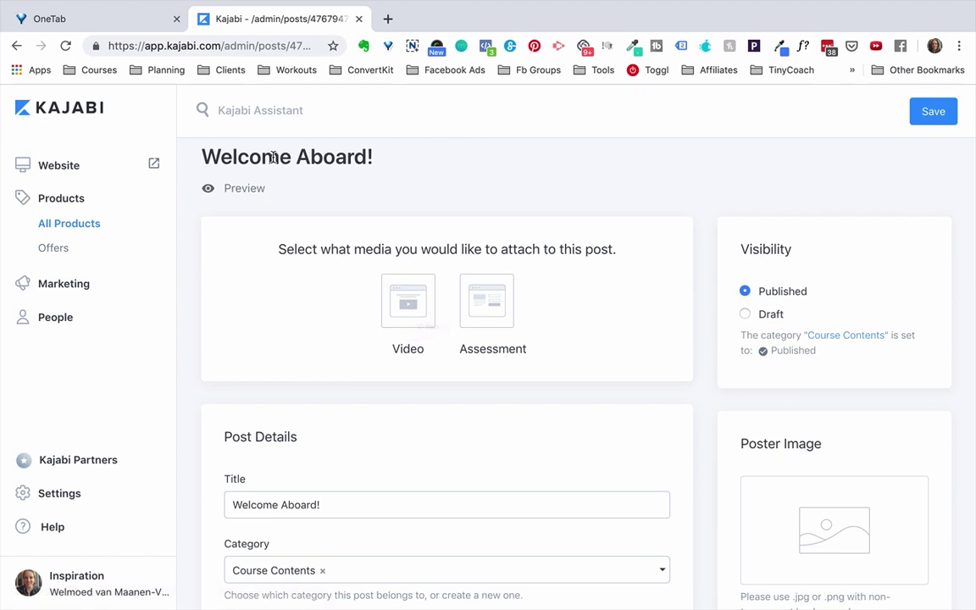
scroll(246, 140, "up", 1)
left_click(245, 171)
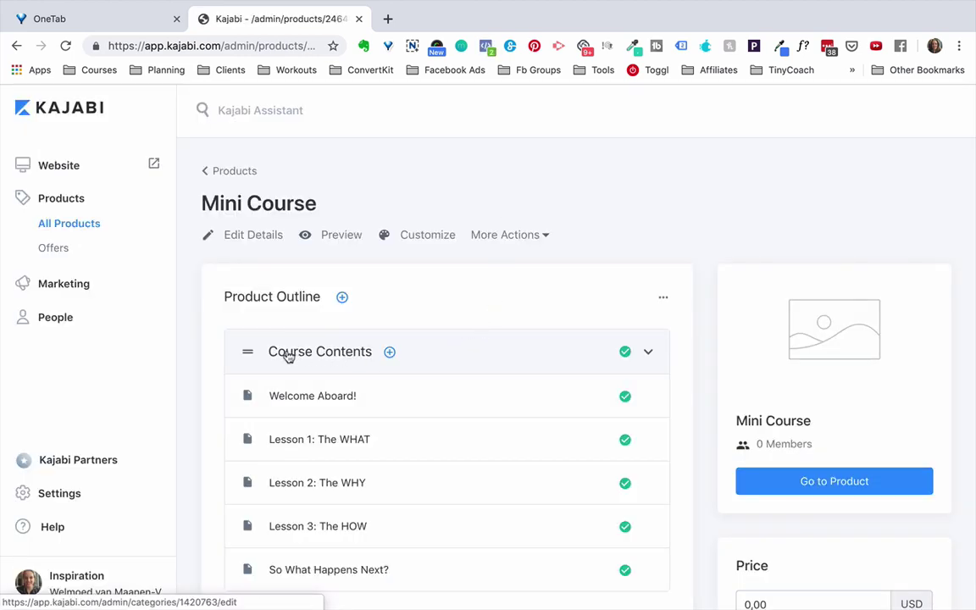
- Rename the Course Contents category to Example Category and save it
left_click(319, 354)
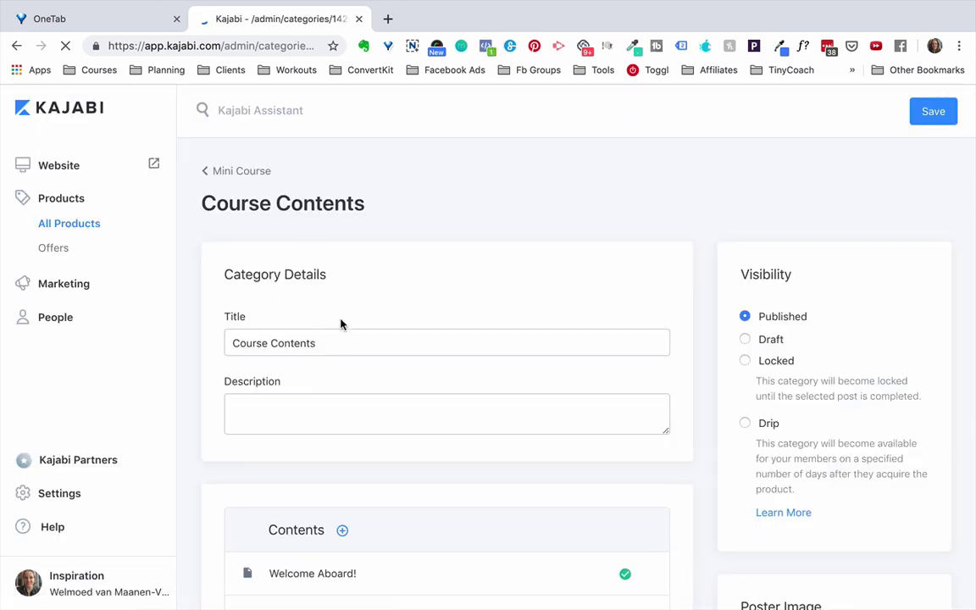
triple_click(338, 343)
type("Example ")
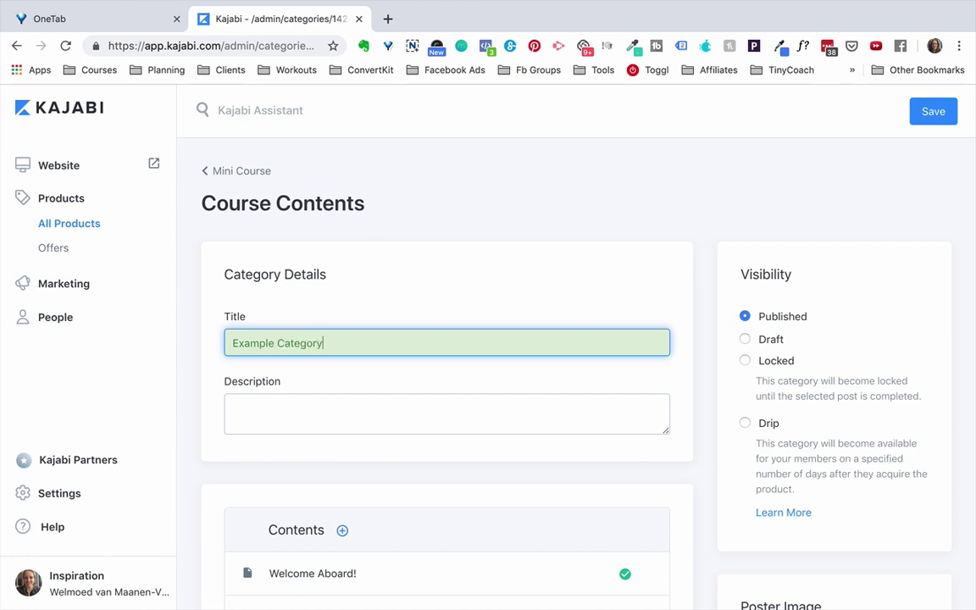
type("Category")
scroll(335, 285, "down", 3)
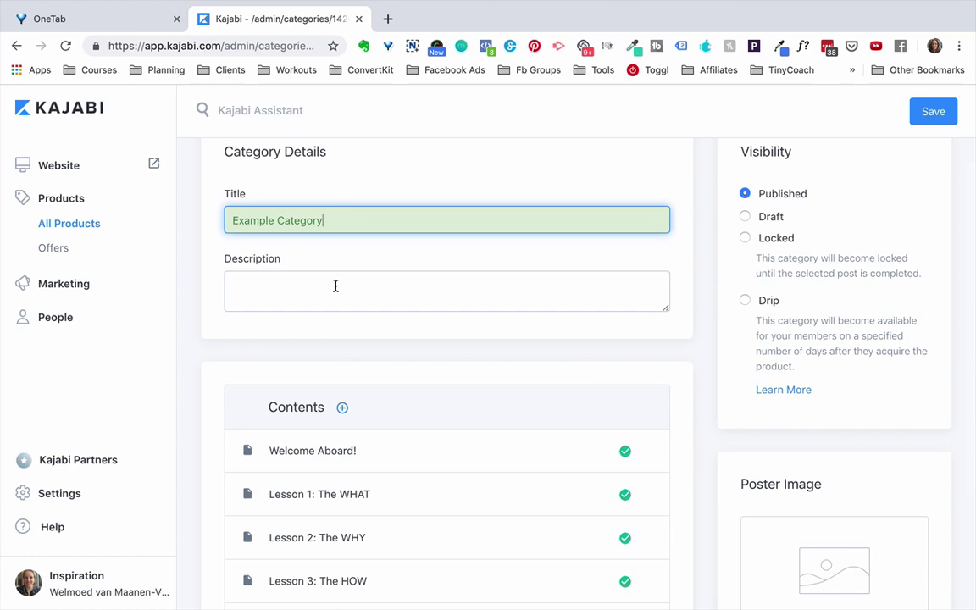
left_click(949, 116)
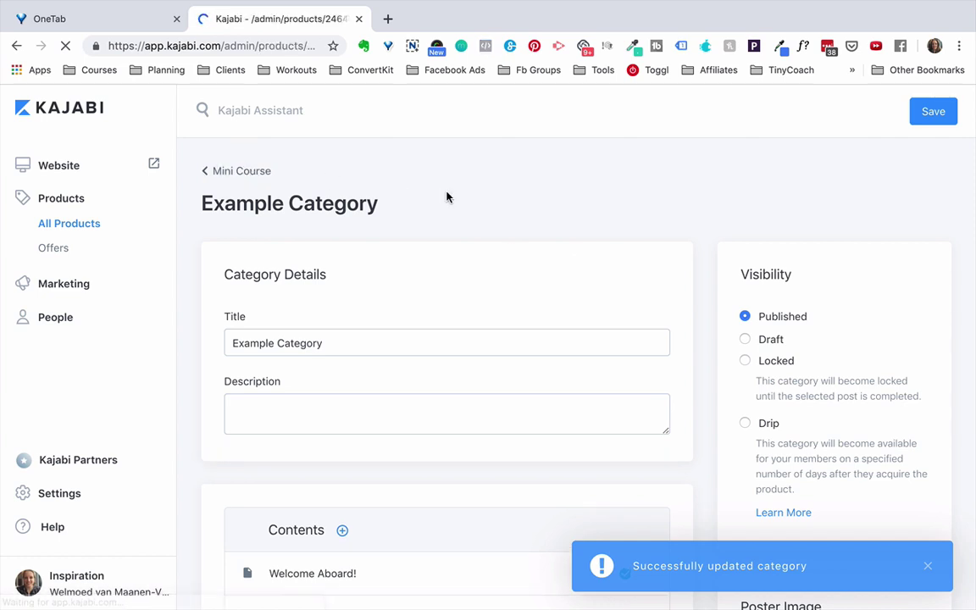
scroll(447, 197, "down", 2)
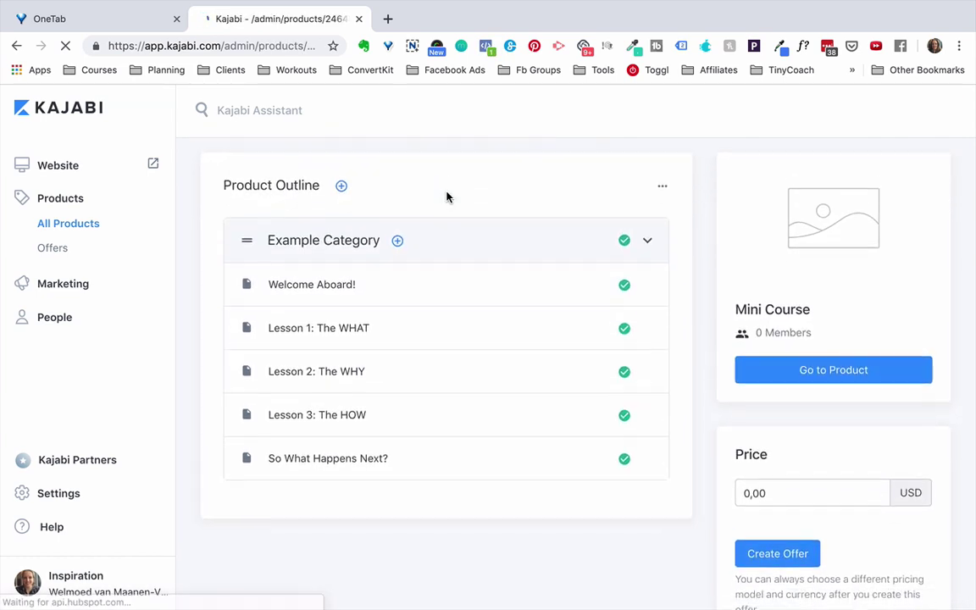
scroll(447, 196, "down", 2)
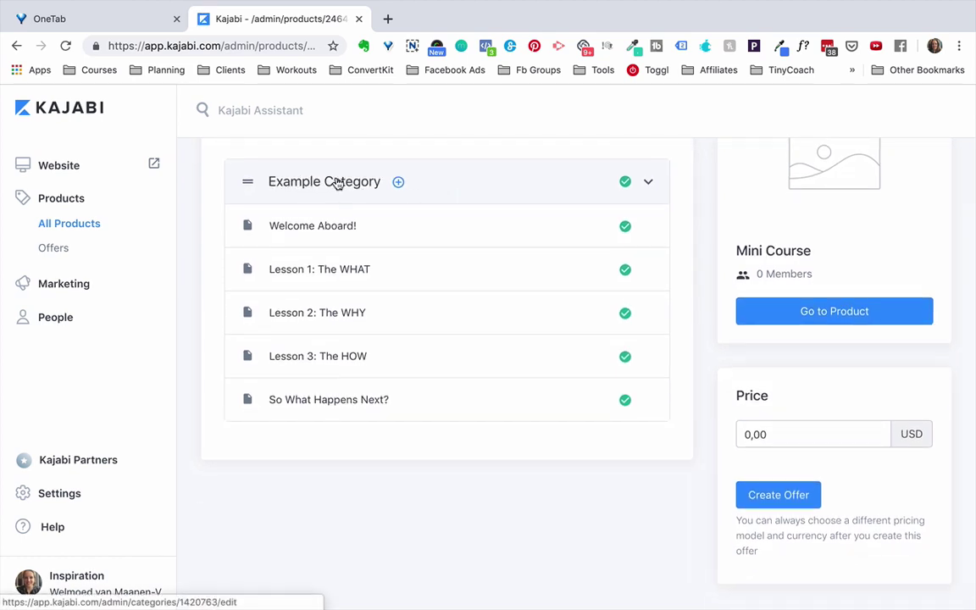
left_click(400, 184)
left_click(421, 180)
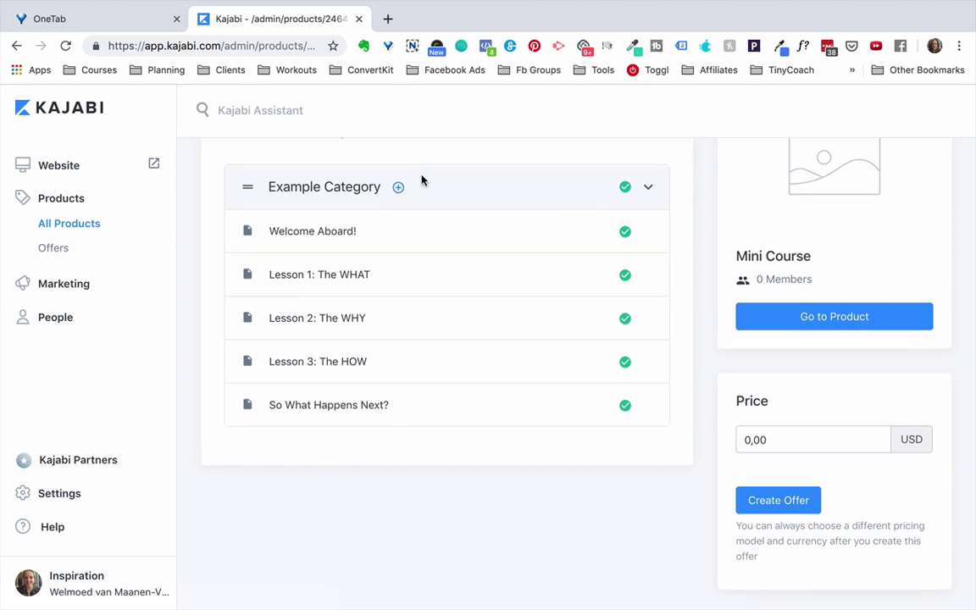
- Add a new category titled Module 2 to the product outline
scroll(421, 181, "up", 2)
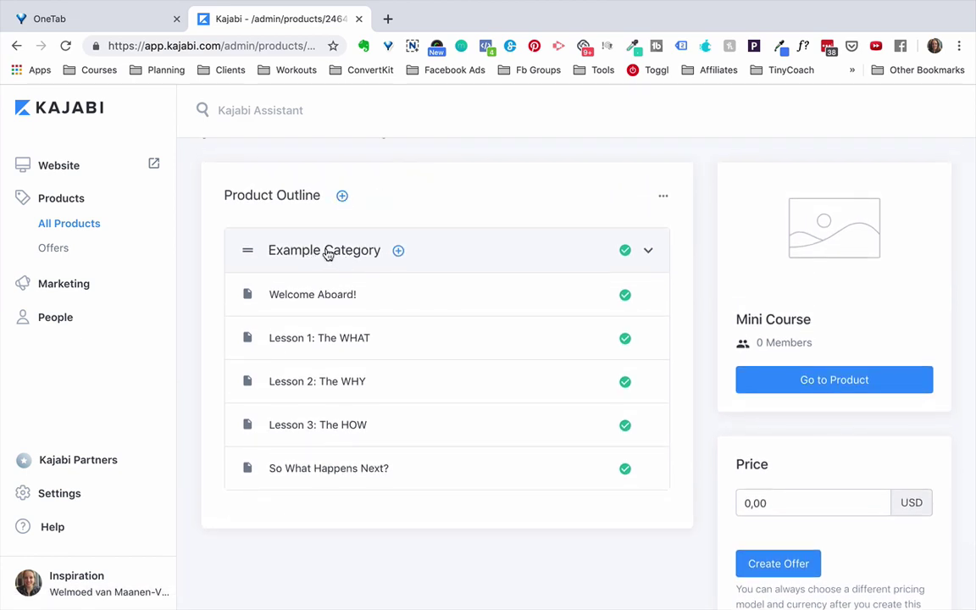
left_click(343, 196)
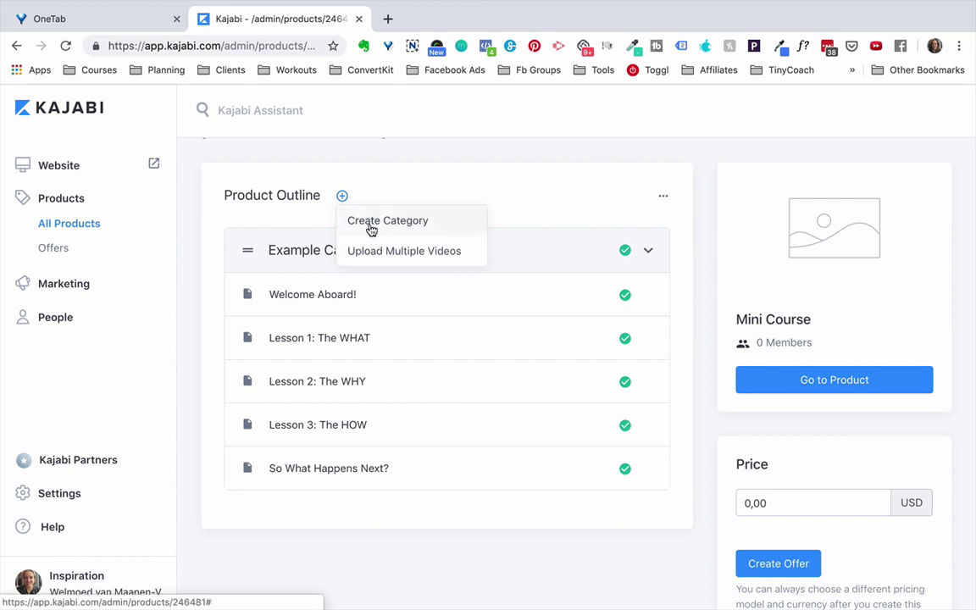
left_click(375, 224)
type("Module 2")
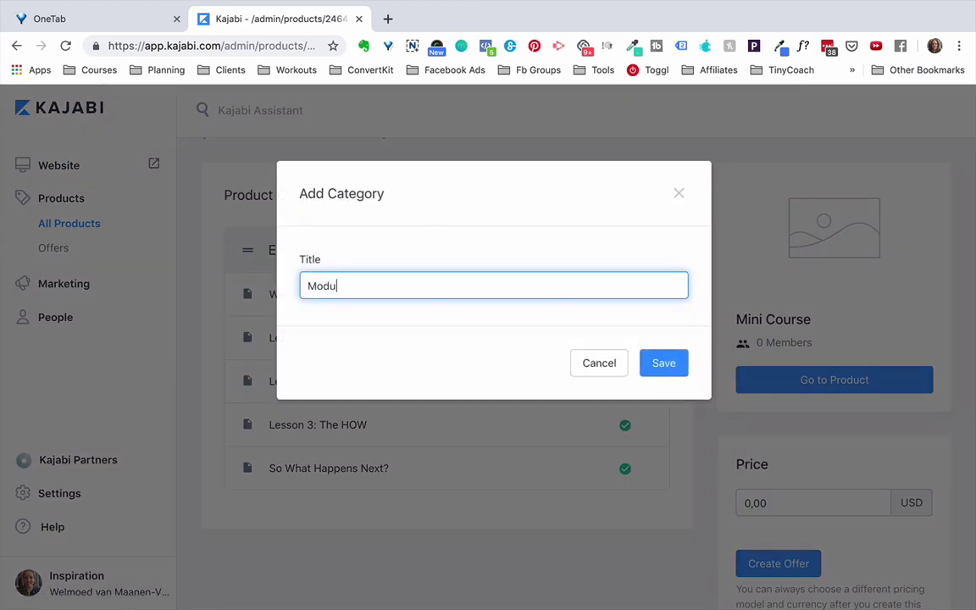
left_click(670, 365)
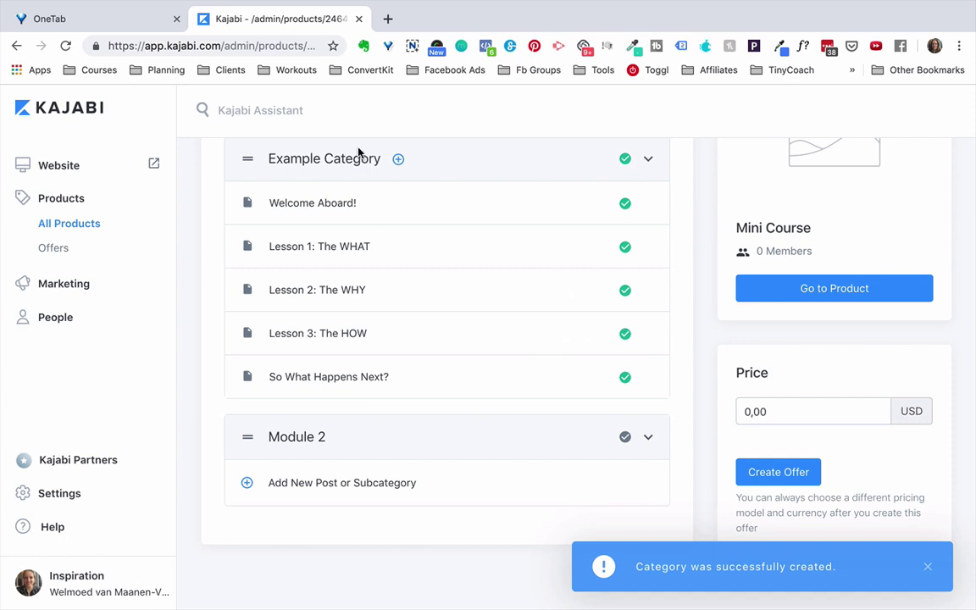
- Rename the Example Category to Module 1 and save it
left_click(325, 159)
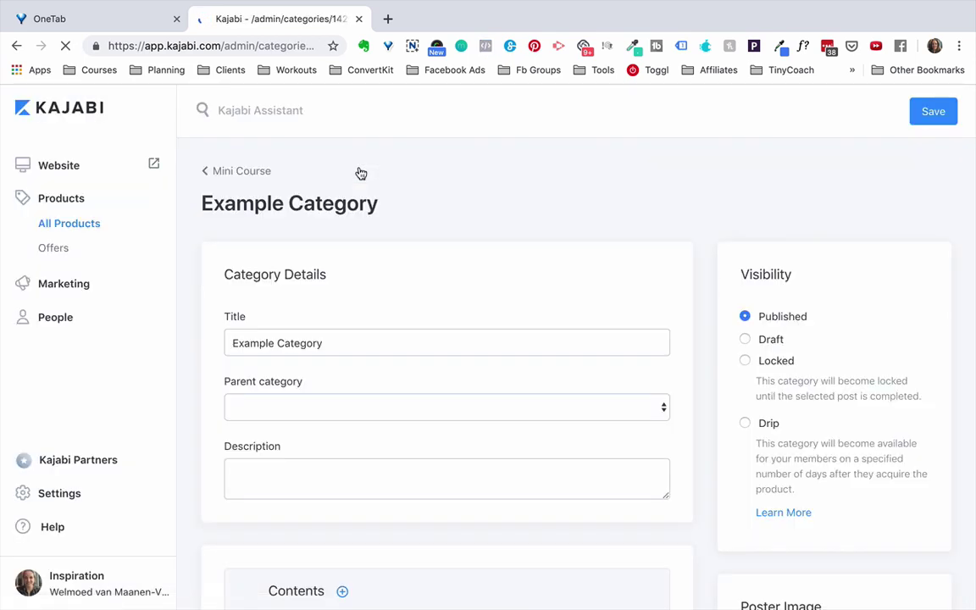
triple_click(403, 336)
type("Modul")
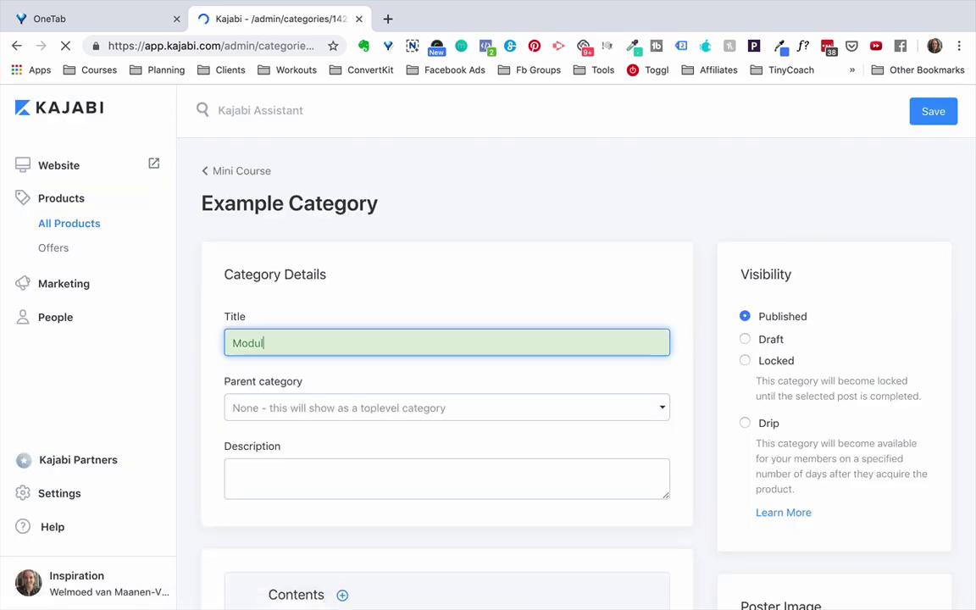
type("e 1")
left_click(933, 113)
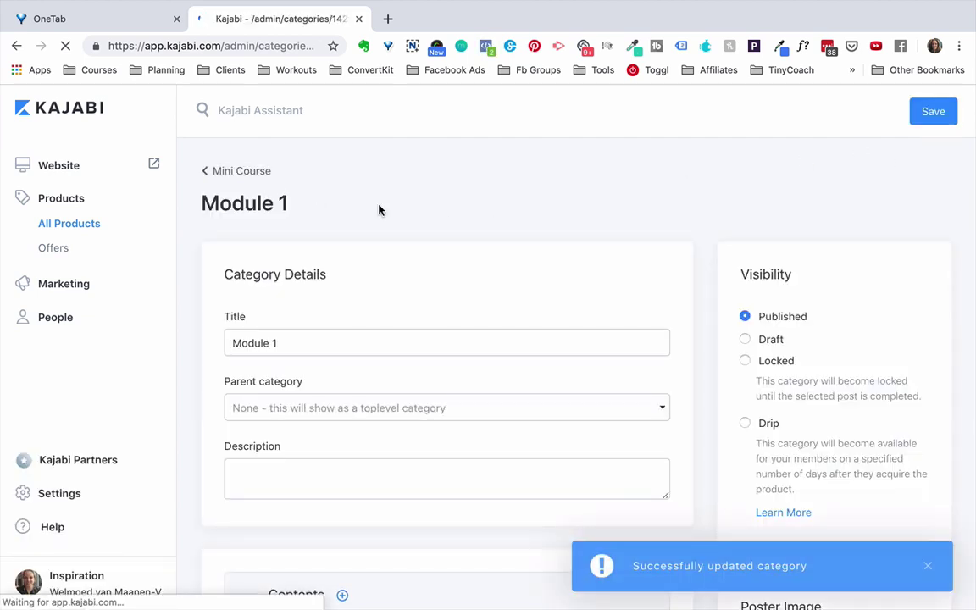
- Examine the product outline and the Lesson 1: The WHAT post's title, category and body text, and return to the Mini Course outline
scroll(379, 210, "down", 3)
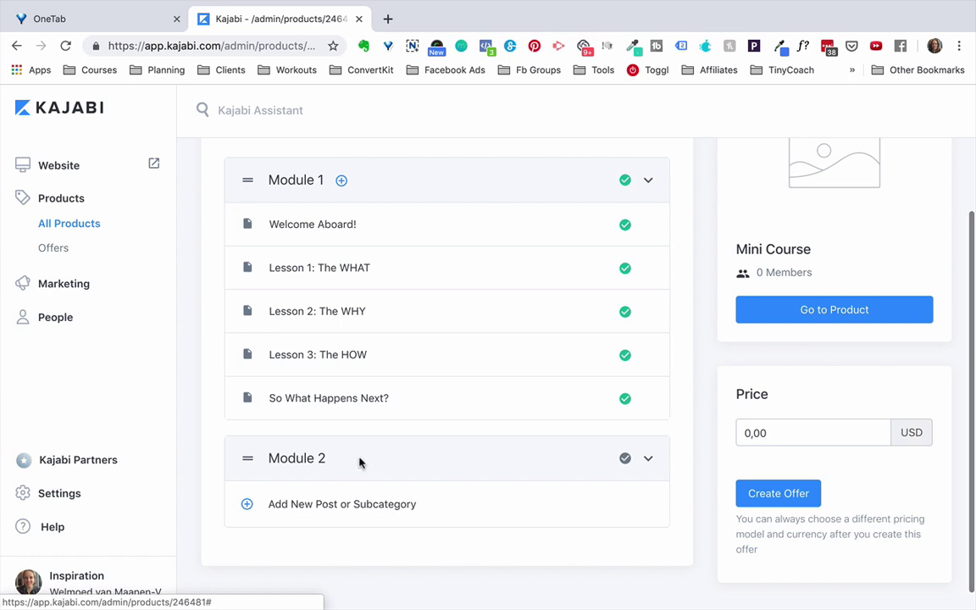
scroll(366, 455, "down", 1)
scroll(366, 455, "up", 1)
scroll(365, 455, "down", 1)
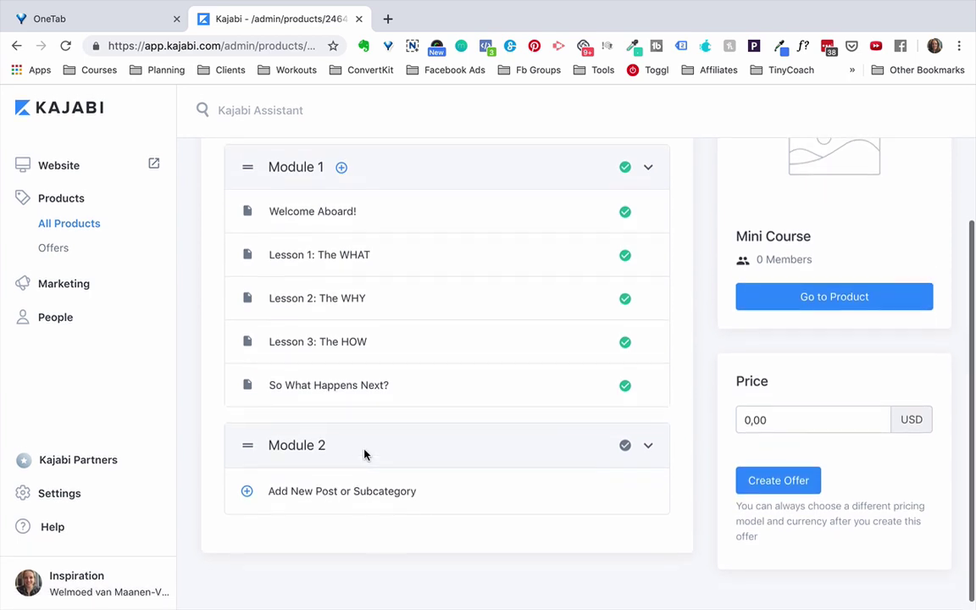
scroll(365, 455, "up", 1)
scroll(365, 455, "down", 1)
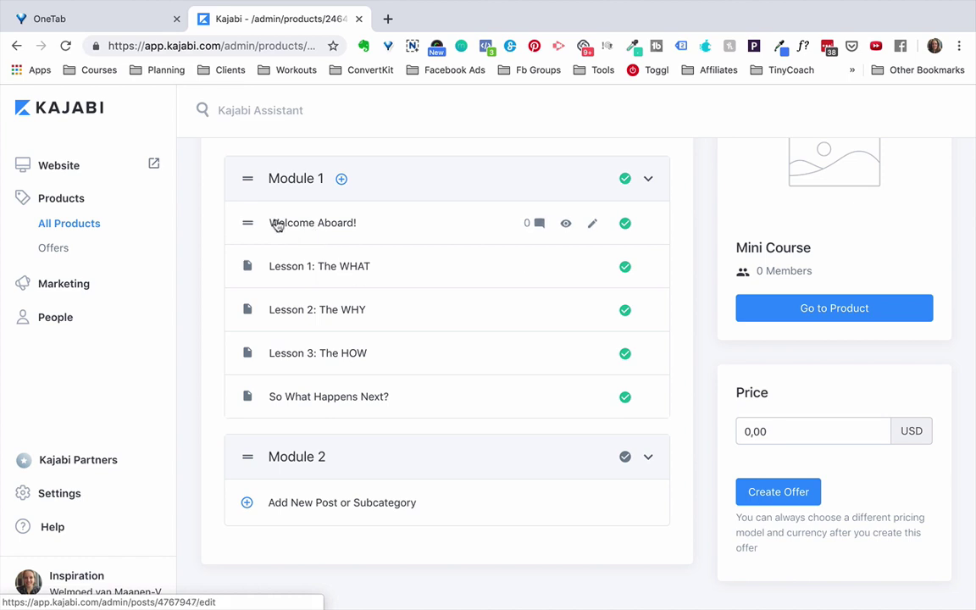
left_click(346, 268)
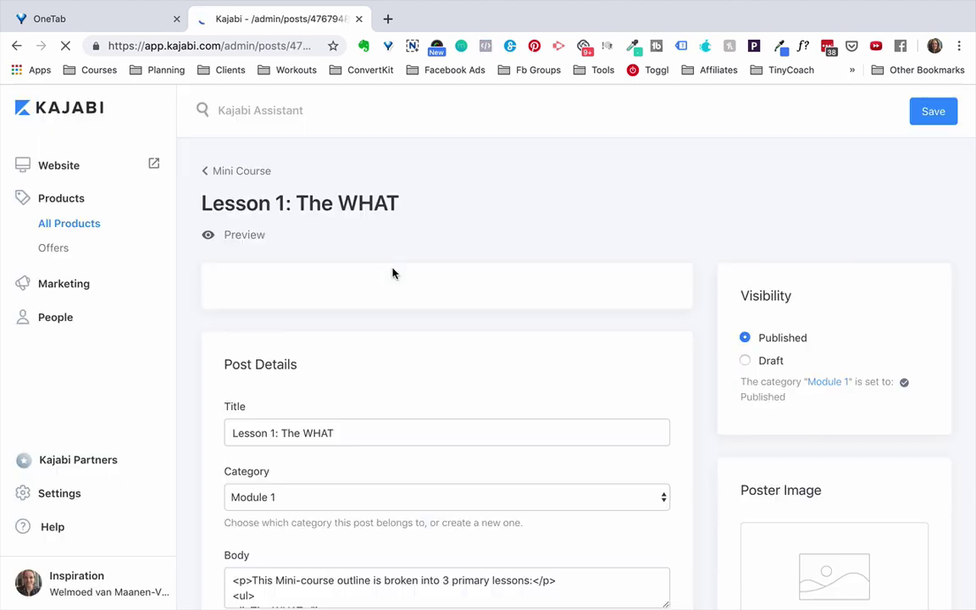
scroll(394, 318, "down", 8)
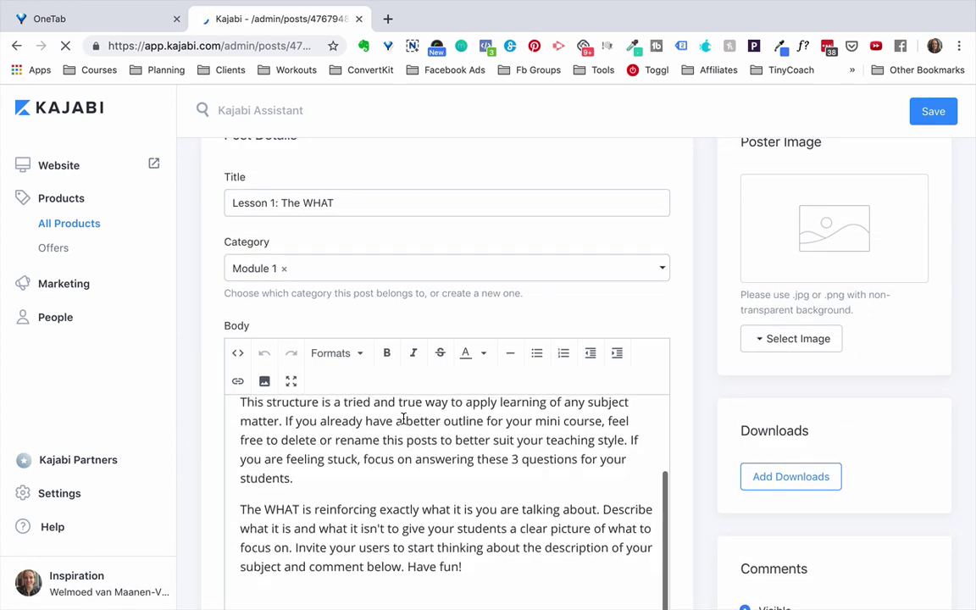
scroll(305, 161, "up", 8)
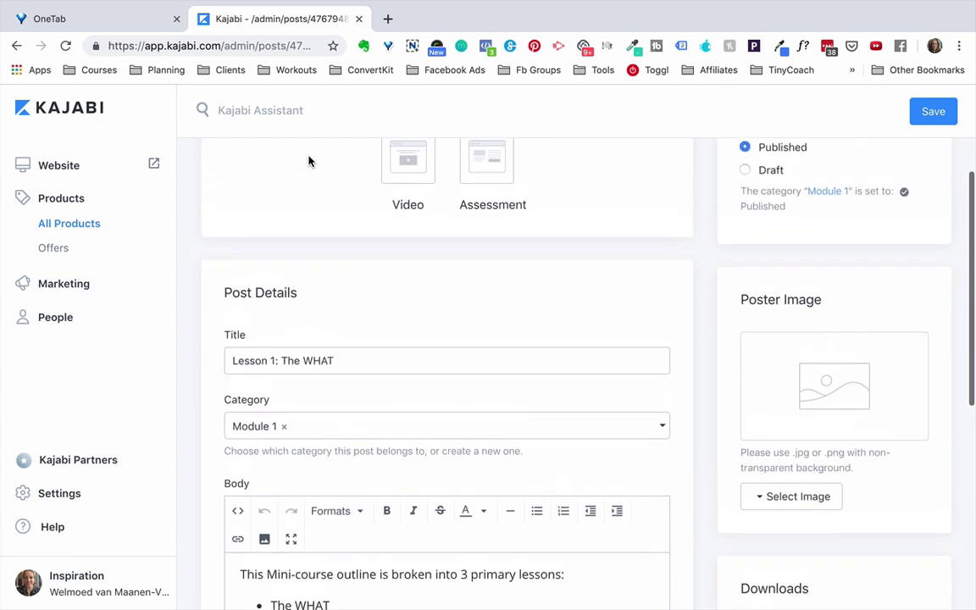
left_click(247, 172)
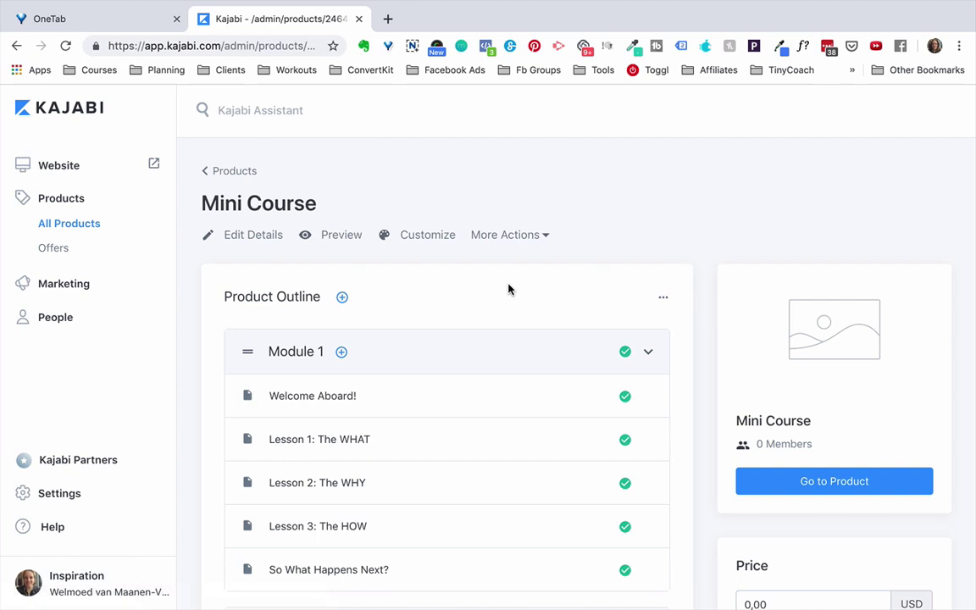
- Delete the Welcome Aboard! post from Module 1
scroll(509, 290, "down", 3)
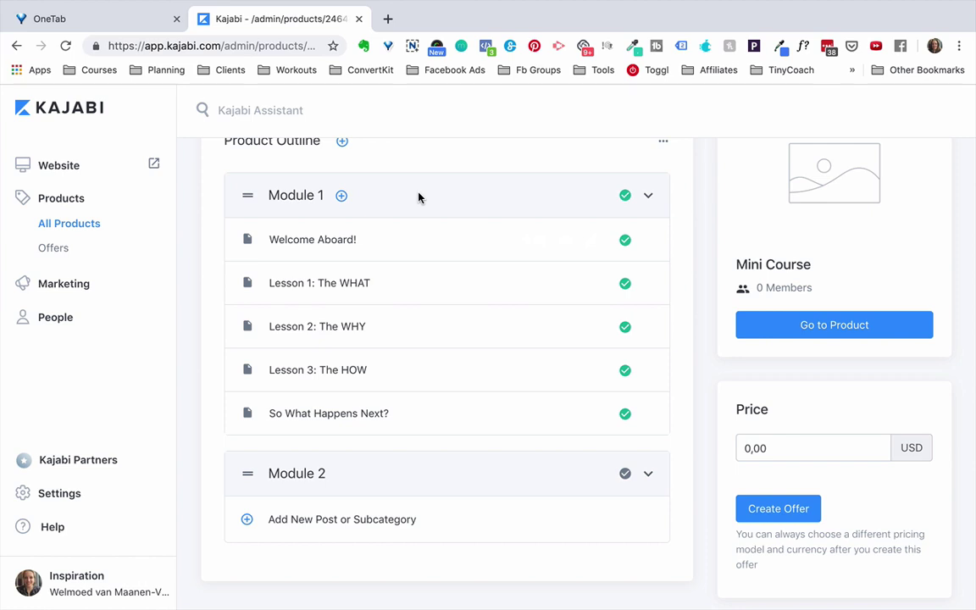
left_click(312, 243)
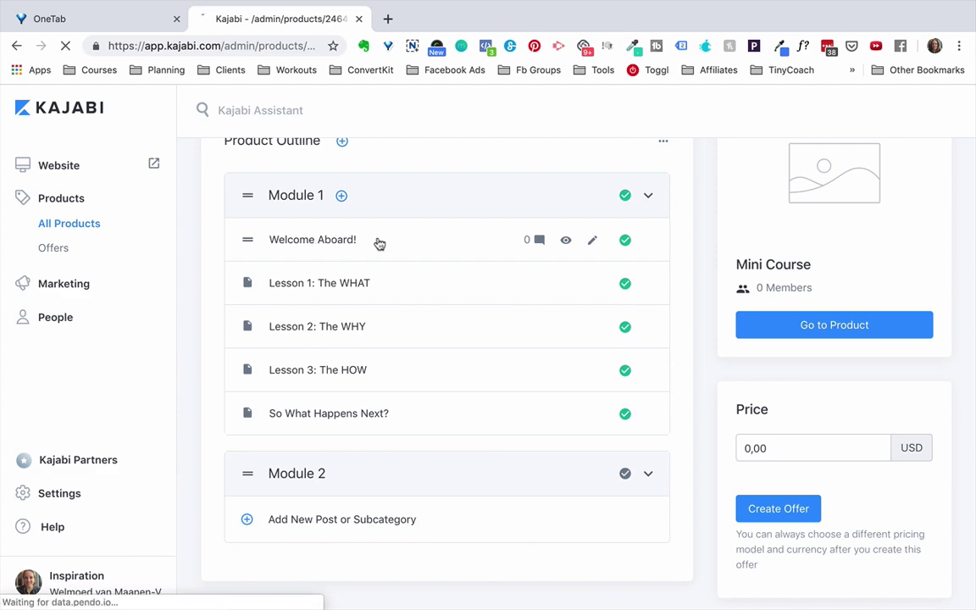
scroll(411, 241, "down", 6)
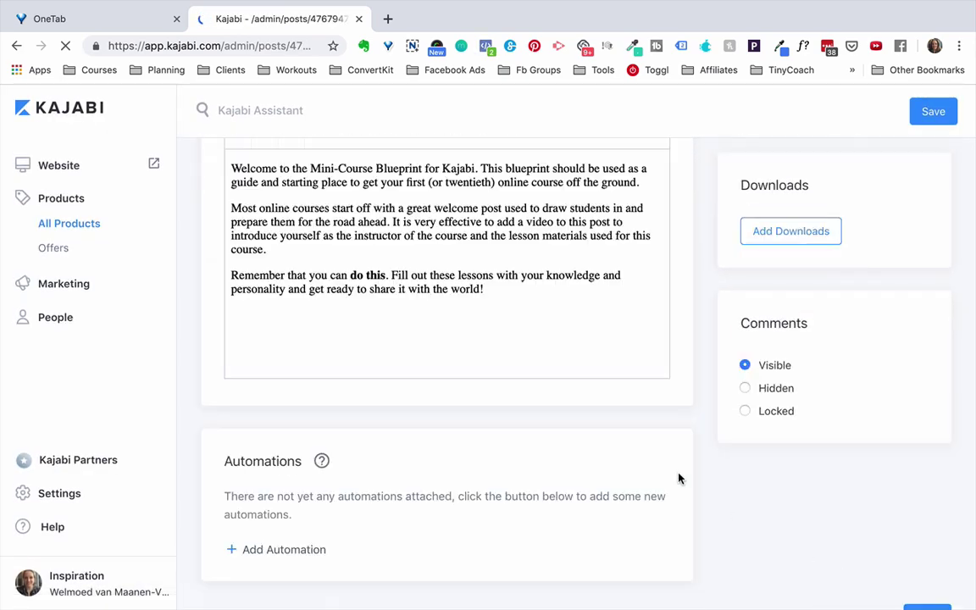
scroll(564, 381, "up", 2)
scroll(340, 232, "up", 5)
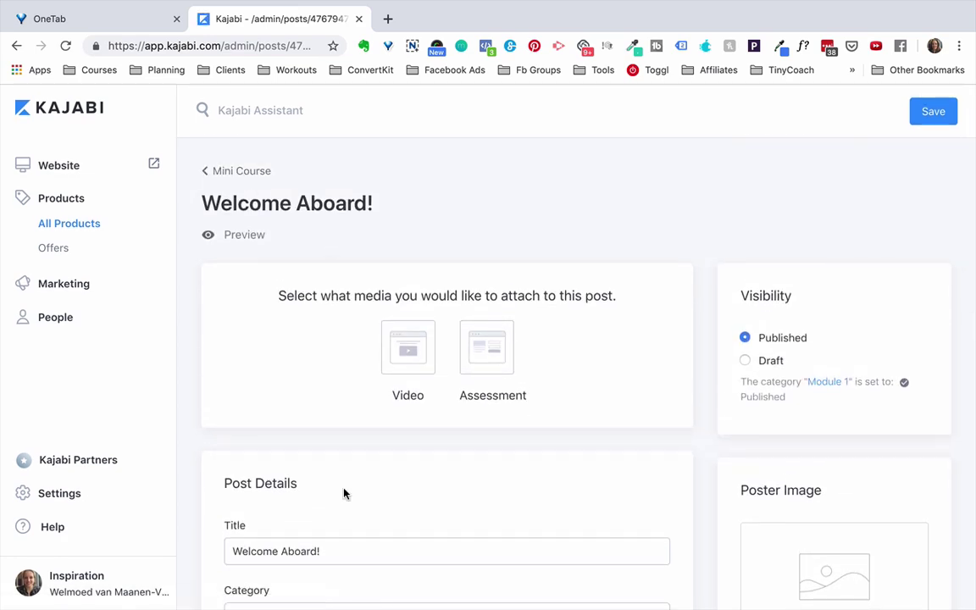
scroll(344, 492, "down", 7)
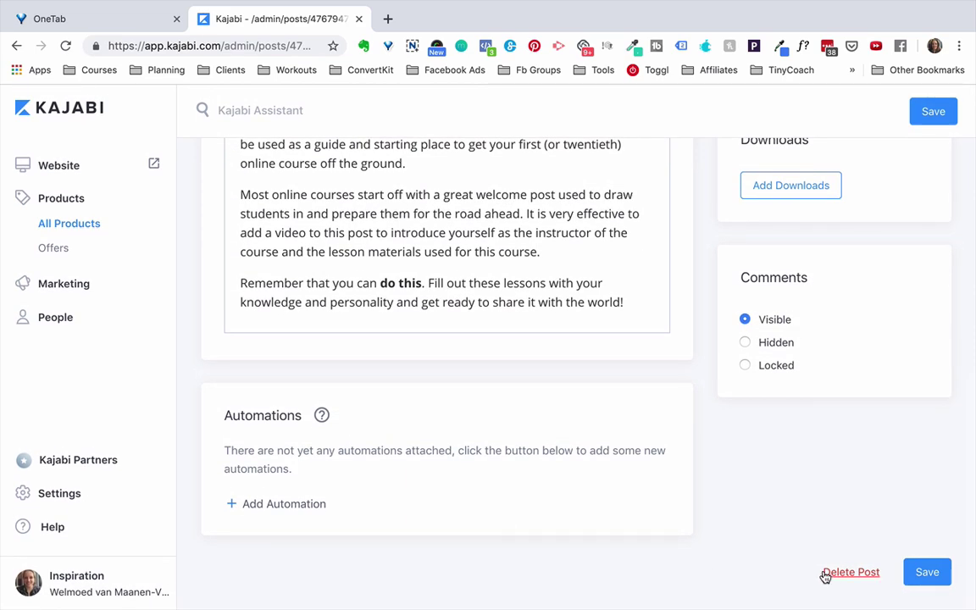
left_click(834, 574)
left_click(649, 354)
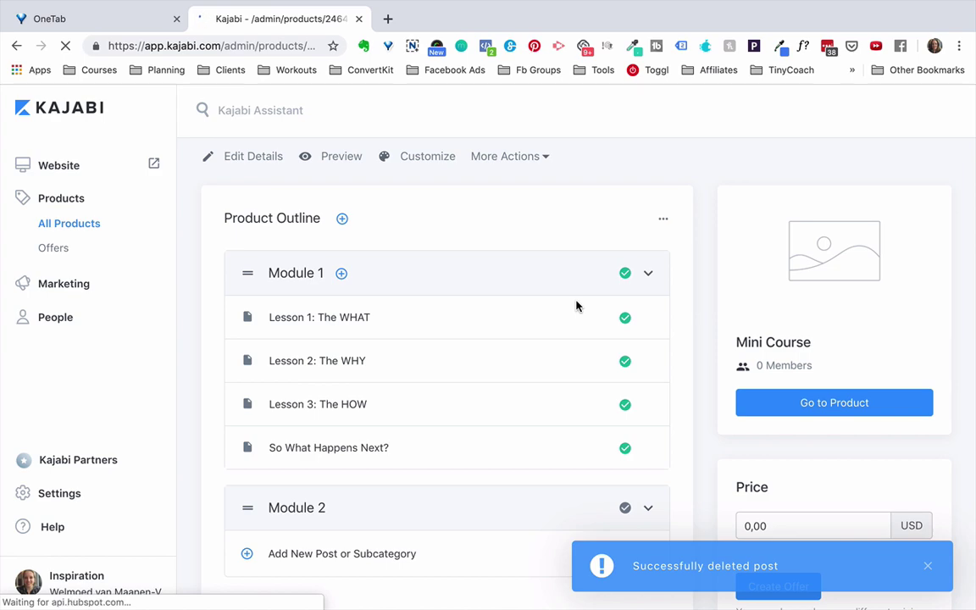
- Delete the So What Happens Next? post from Module 1
scroll(576, 305, "down", 1)
left_click(372, 438)
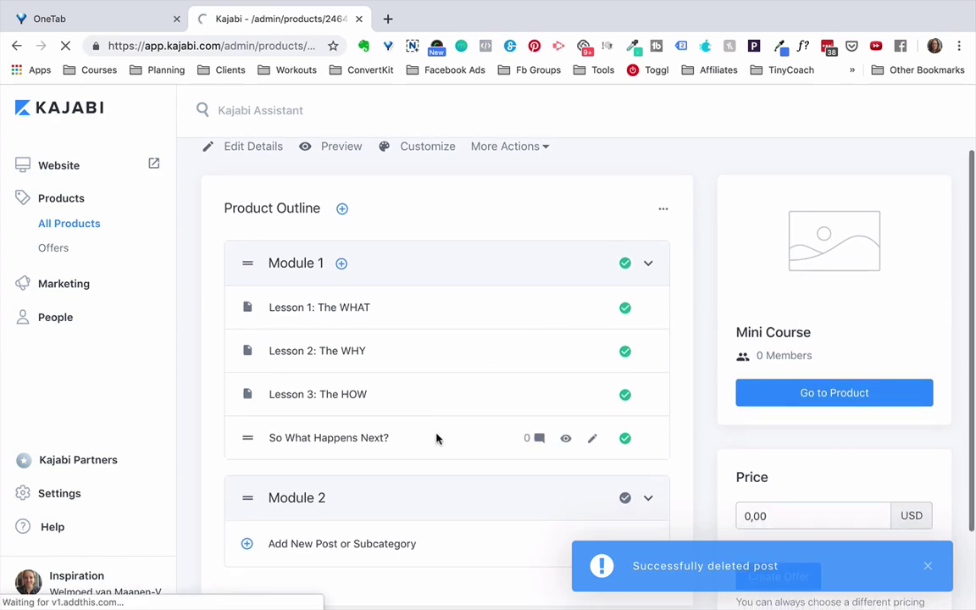
scroll(437, 438, "down", 10)
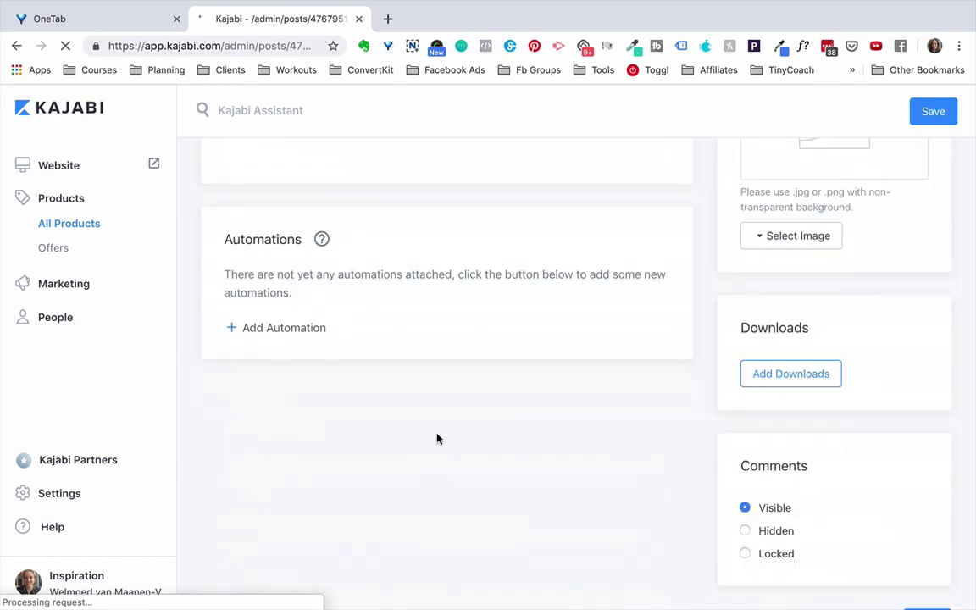
left_click(666, 484)
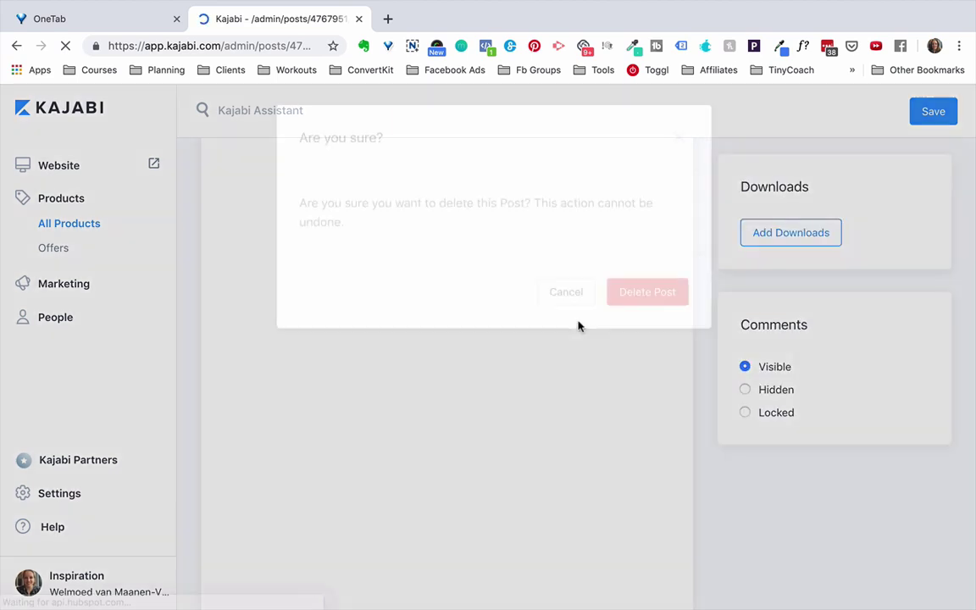
left_click(629, 350)
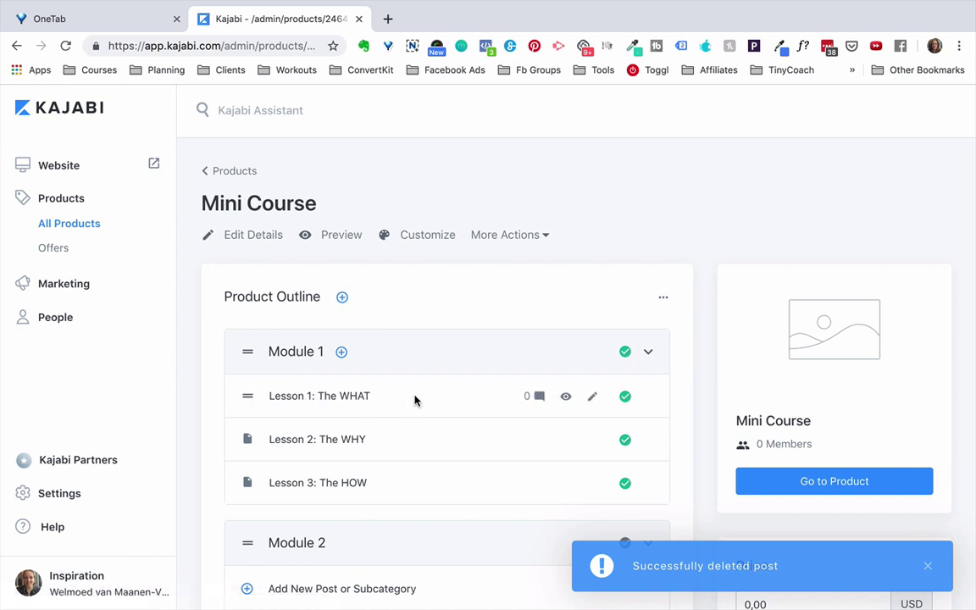
- Shorten the title of the Lesson 1: The WHAT post to Lesson 1 and save the post
left_click(381, 398)
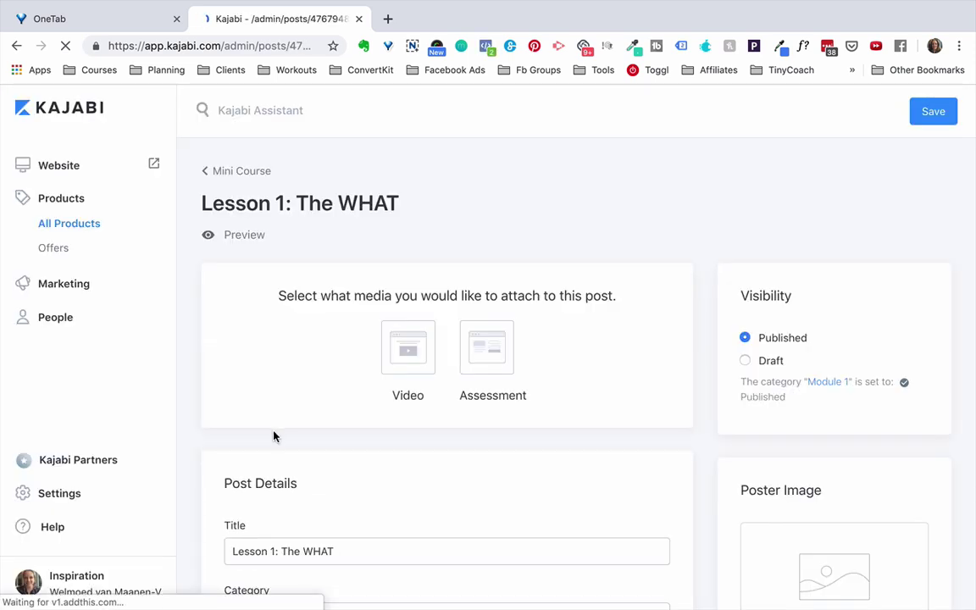
scroll(314, 496, "down", 2)
left_click_drag(273, 449, 383, 449)
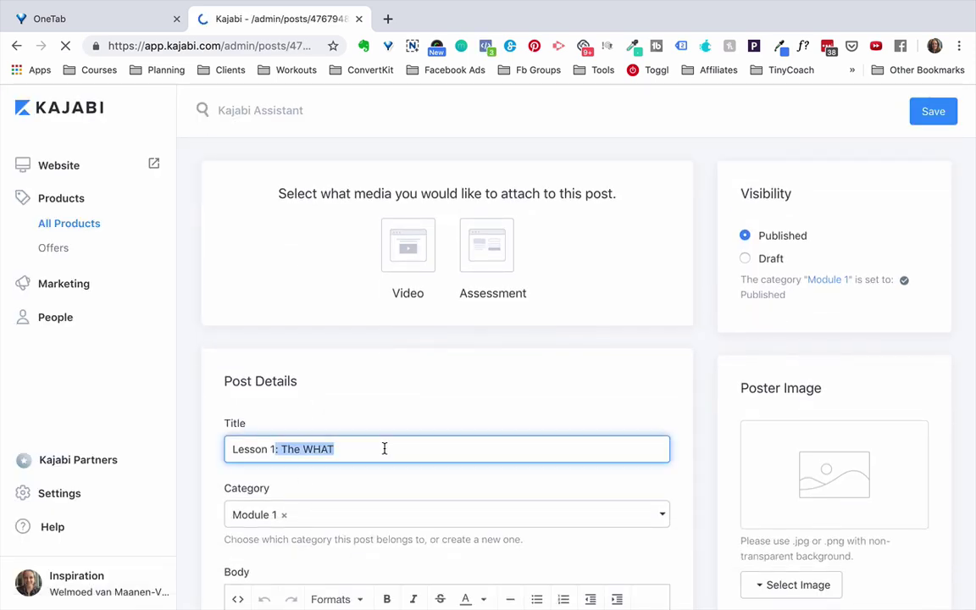
key("BackSpace")
scroll(401, 444, "down", 5)
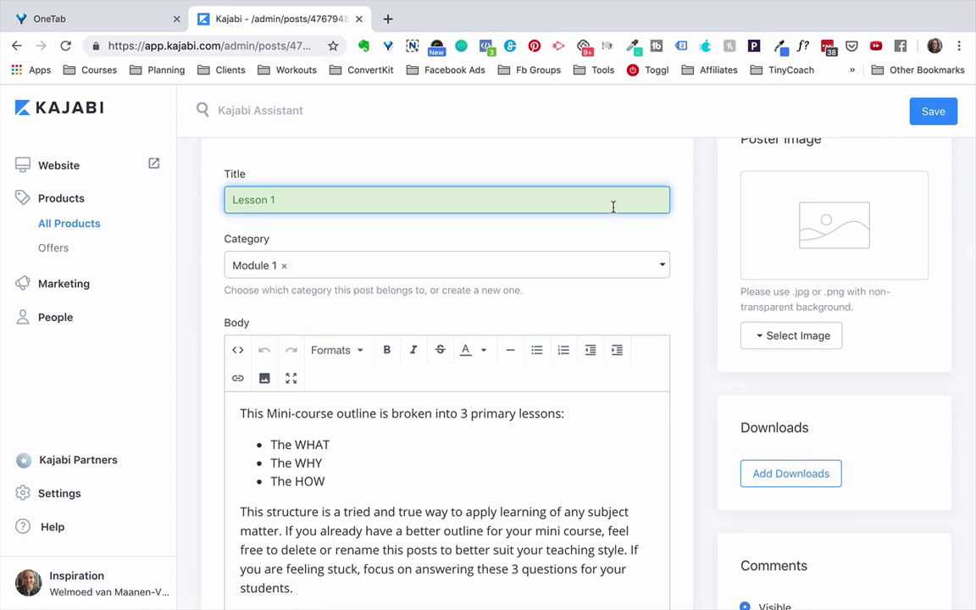
left_click(932, 111)
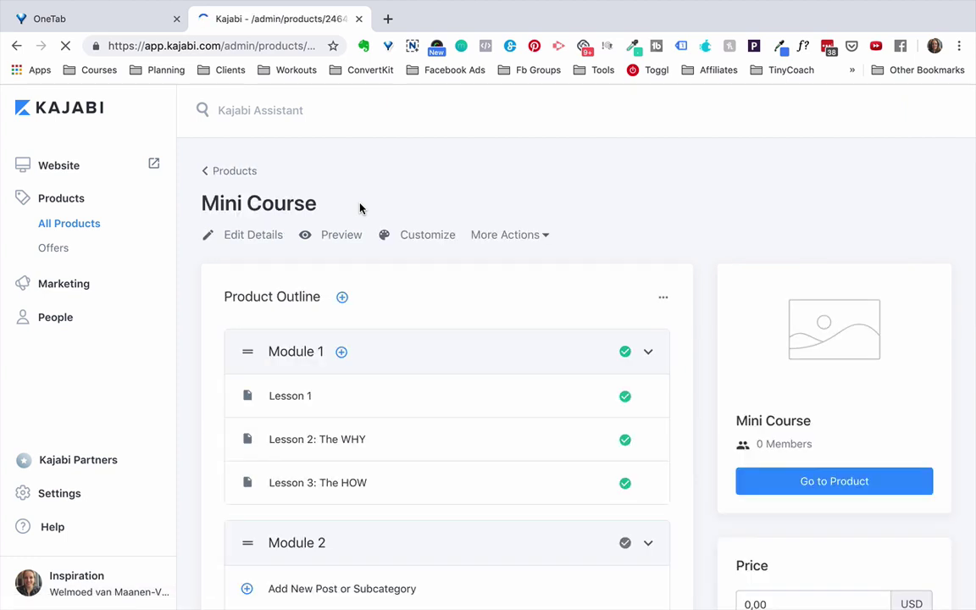
- Shorten the title of the Lesson 2: The WHY post to Lesson 2, save it and return to the outline
scroll(359, 209, "down", 2)
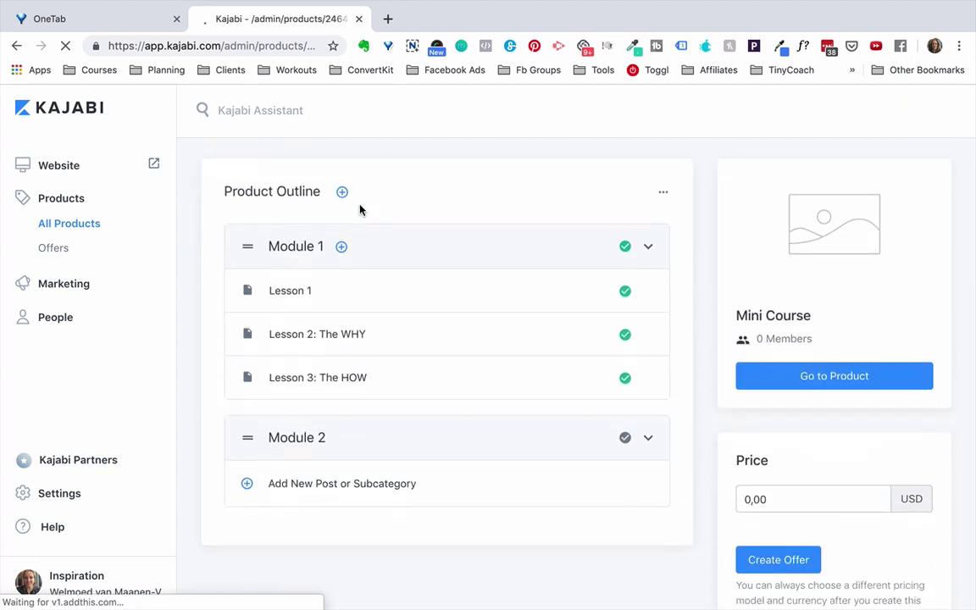
left_click(413, 339)
scroll(310, 358, "down", 1)
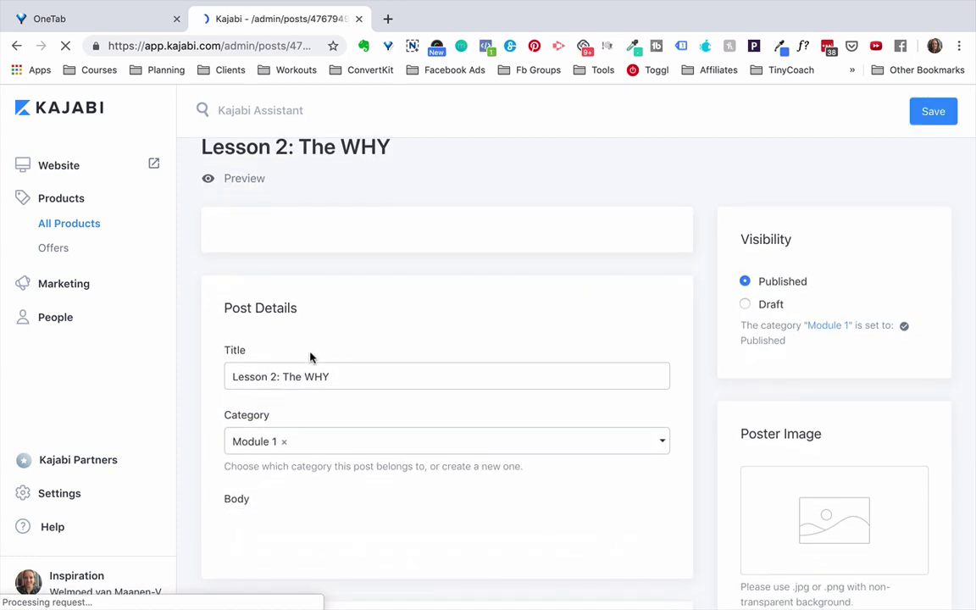
scroll(279, 377, "down", 2)
left_click(278, 387)
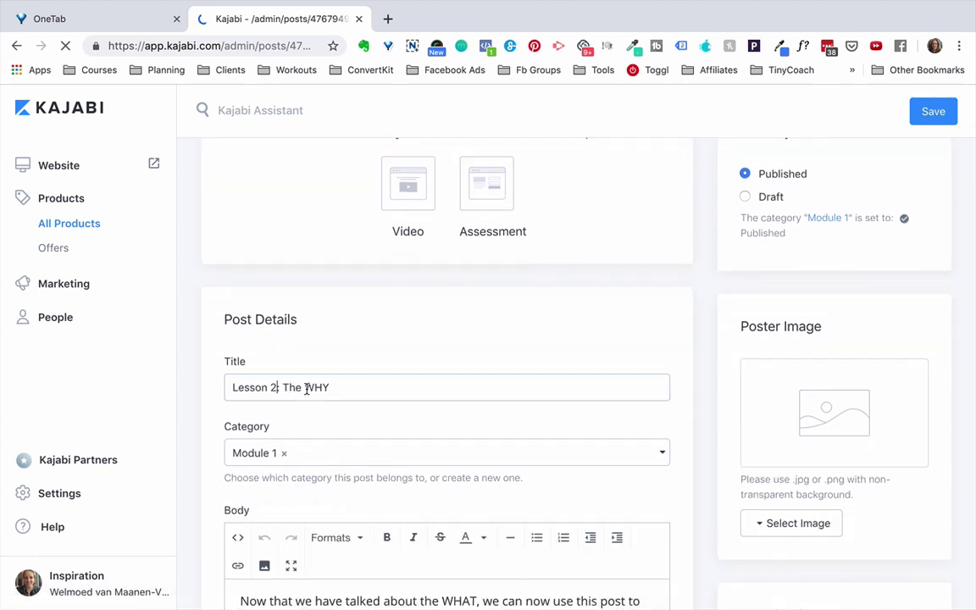
key("shift+End")
key("BackSpace")
left_click(937, 115)
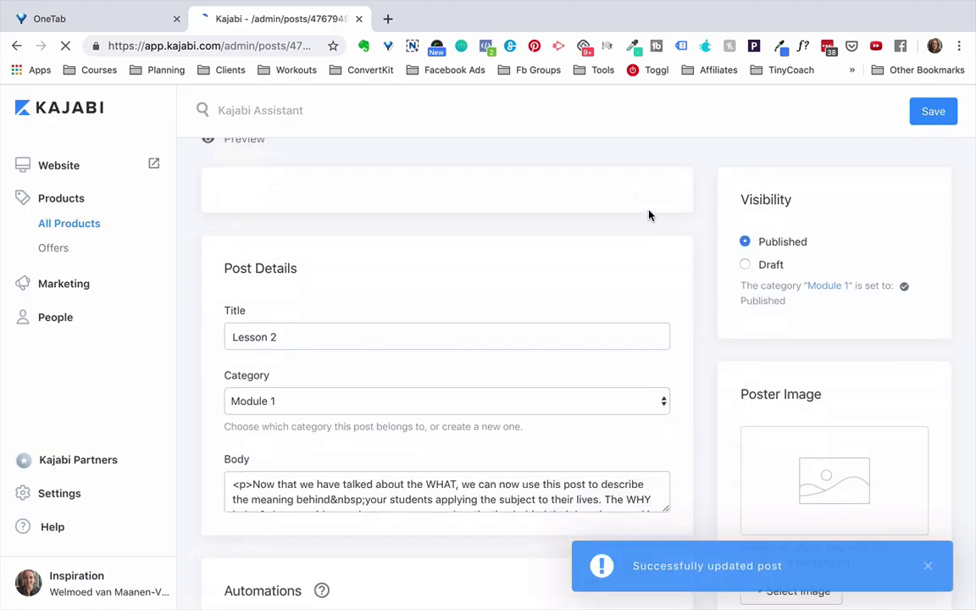
scroll(642, 211, "down", 2)
scroll(240, 190, "up", 3)
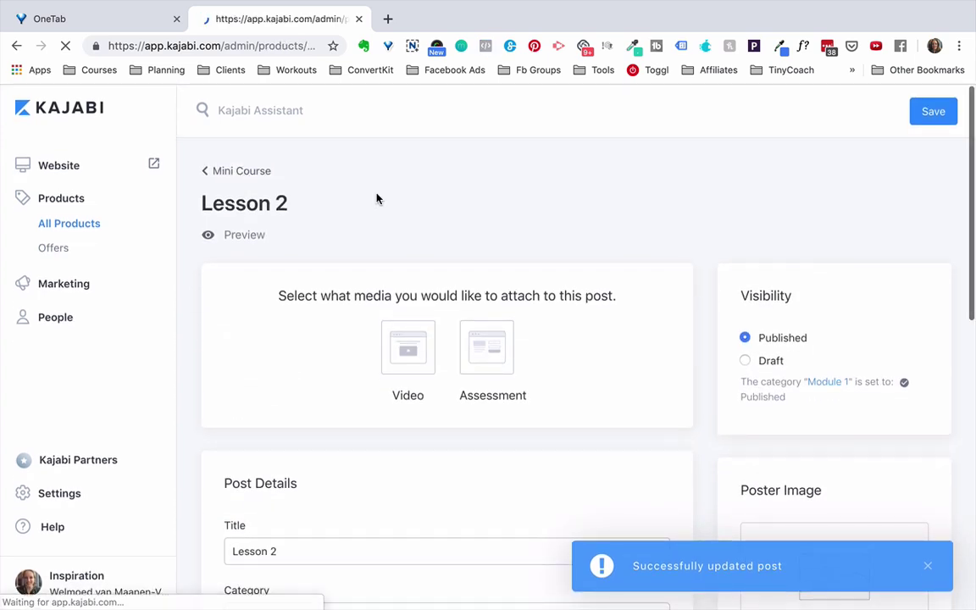
- Shorten the title of the Lesson 3: The HOW post to Lesson 3 and save the post
scroll(378, 198, "down", 1)
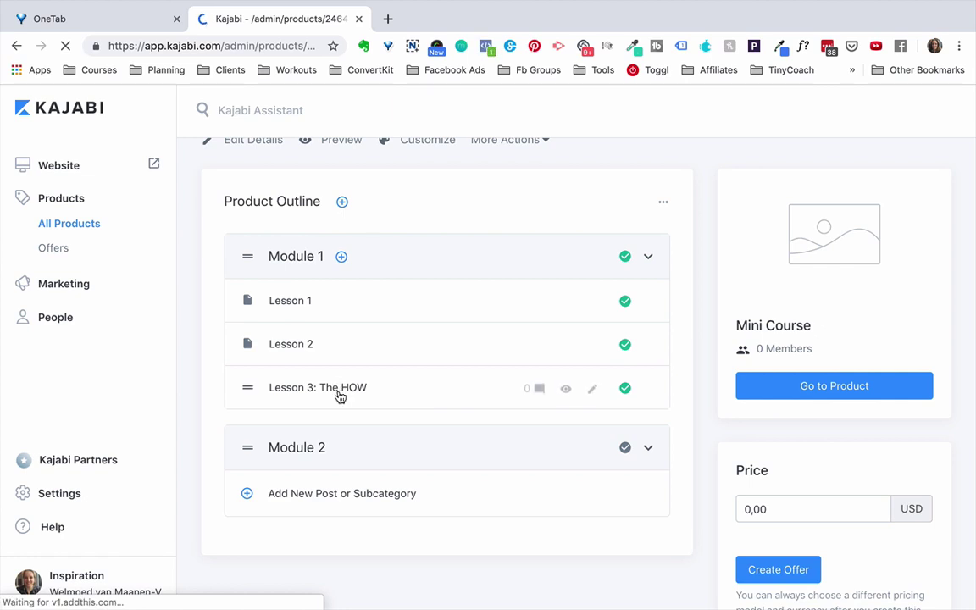
left_click(403, 392)
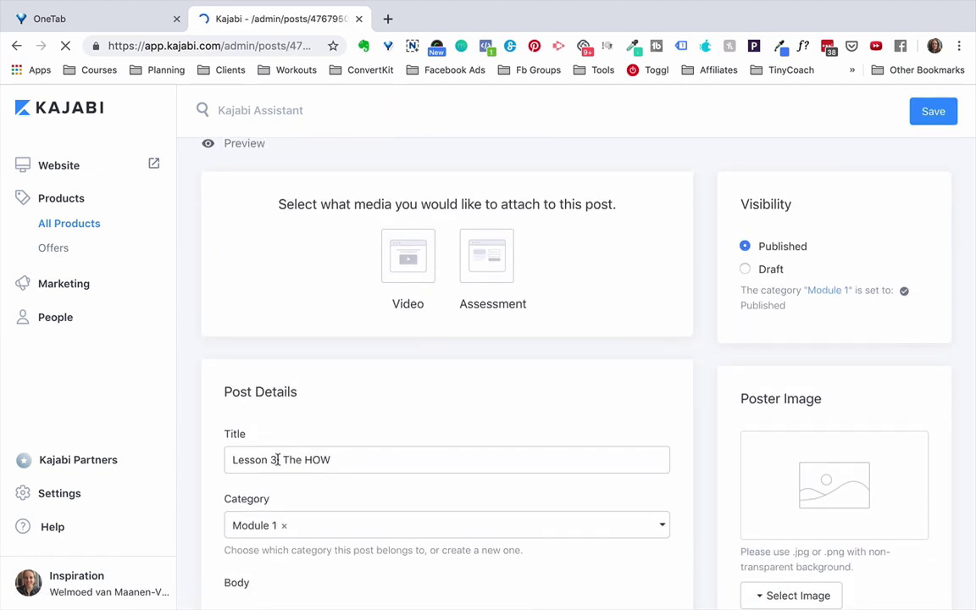
left_click_drag(276, 460, 352, 462)
key("BackSpace")
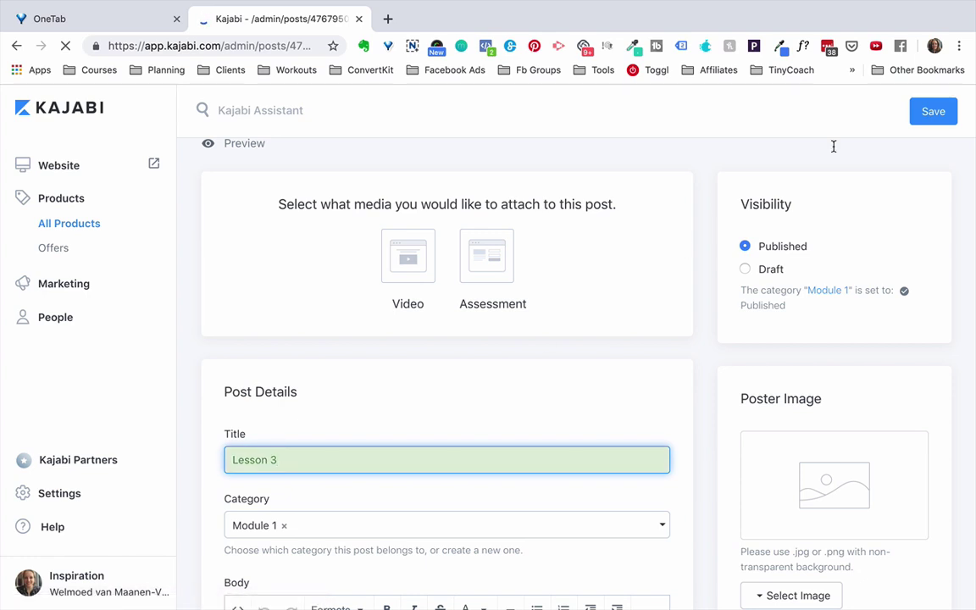
left_click(932, 111)
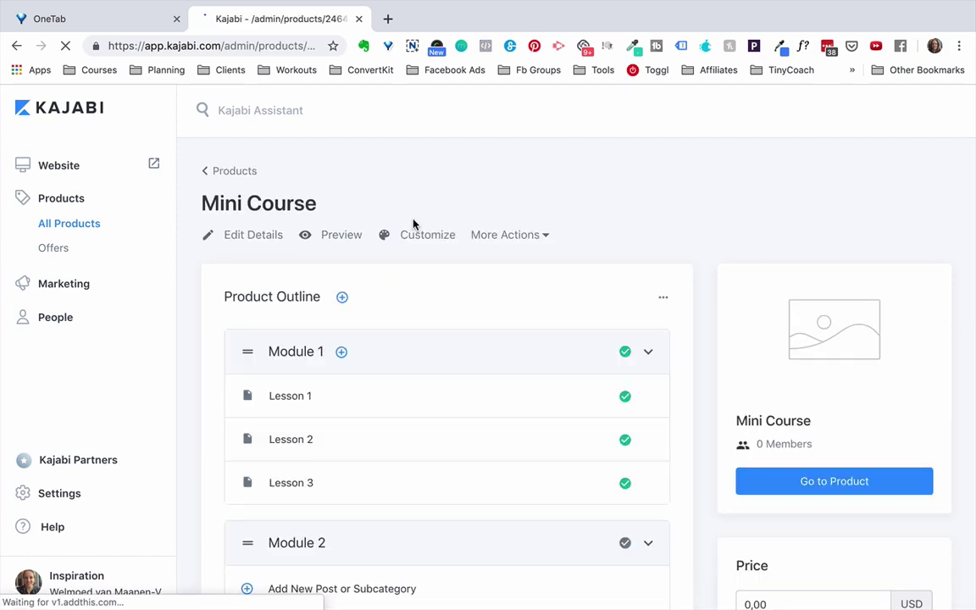
- Add a new post titled Lesson 4 to Module 1 and save it
left_click(341, 353)
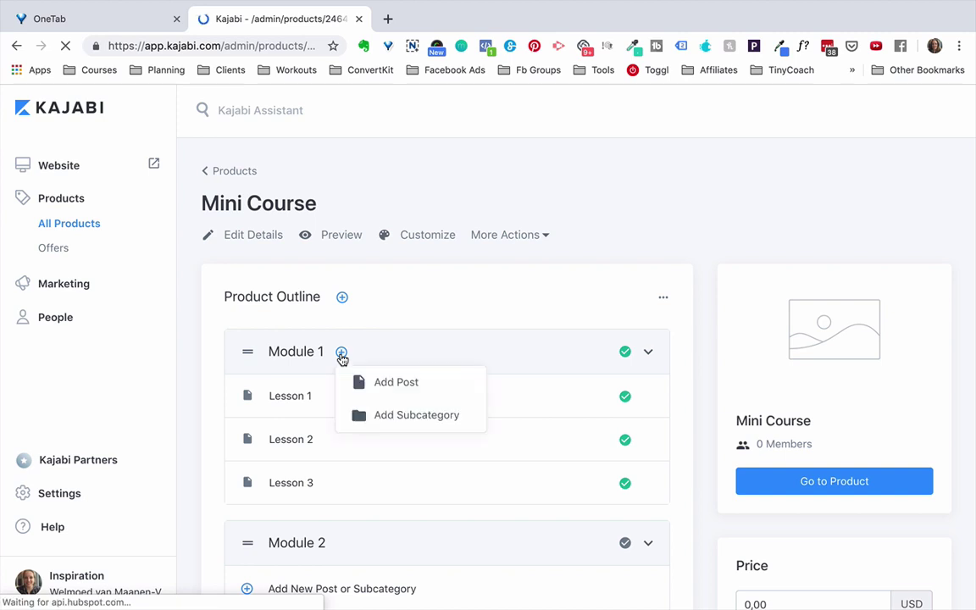
left_click(379, 385)
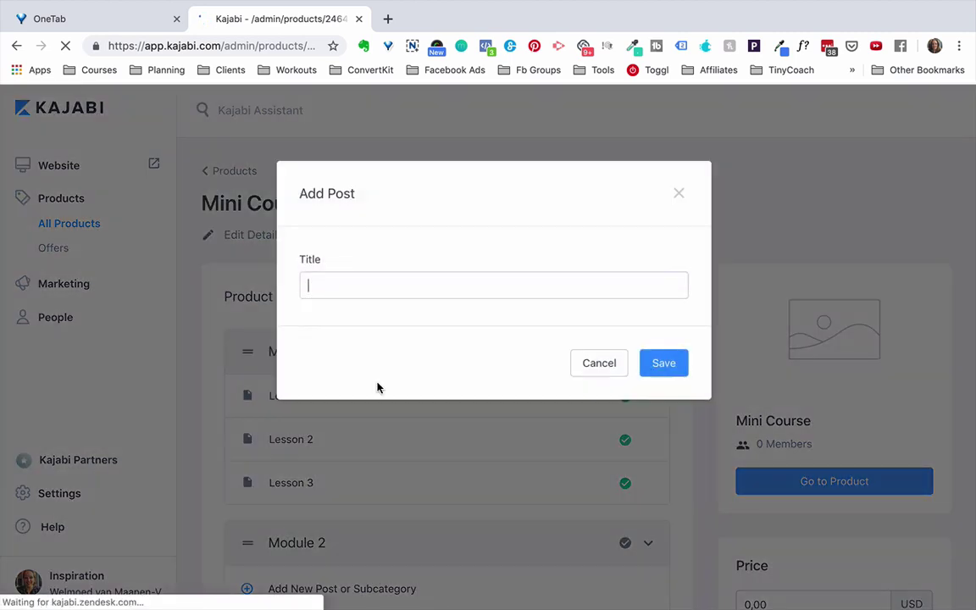
type("LEsson 4")
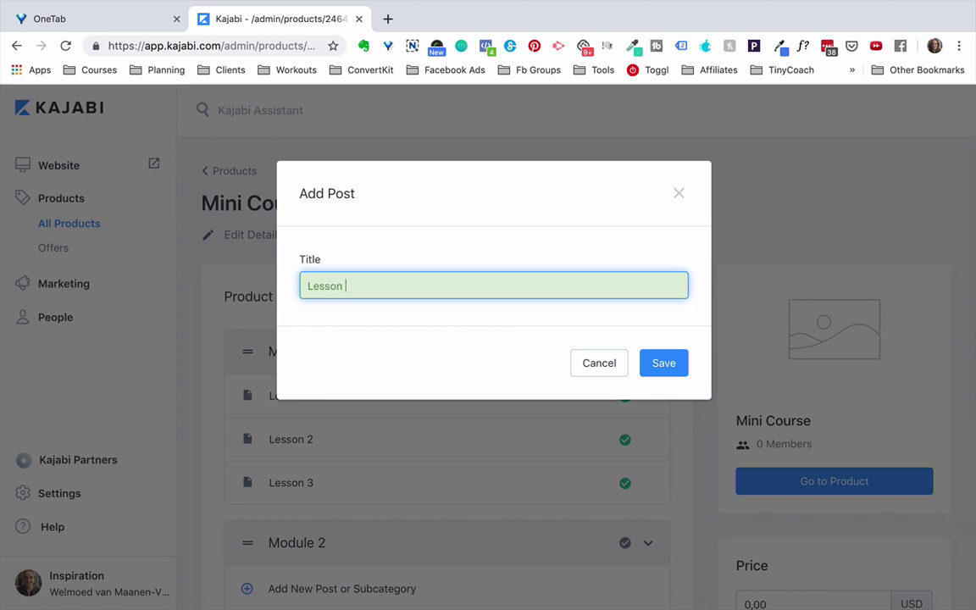
left_click(683, 365)
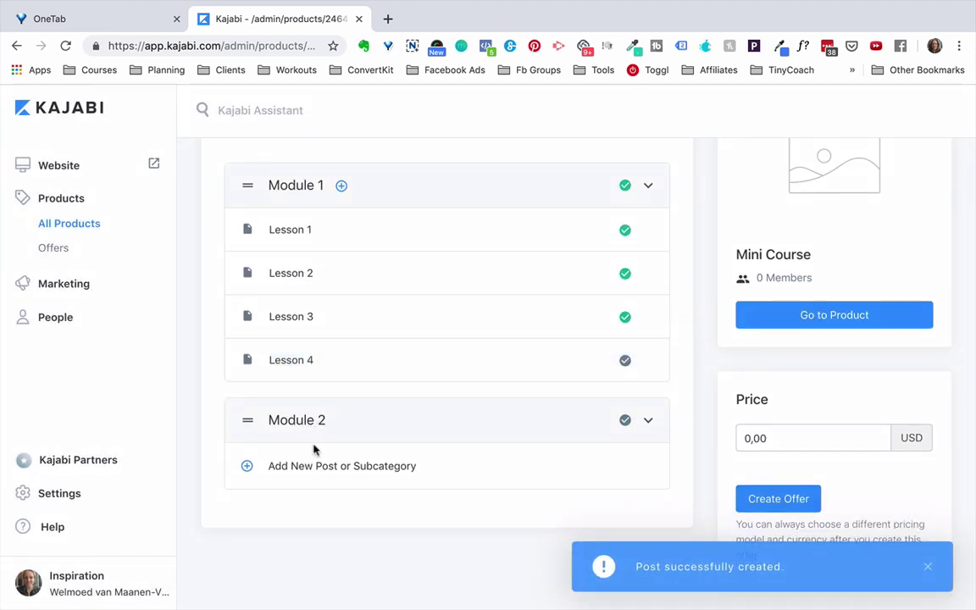
- Add a new post titled Lesson 5 to Module 2 and save it
left_click(312, 468)
left_click(322, 499)
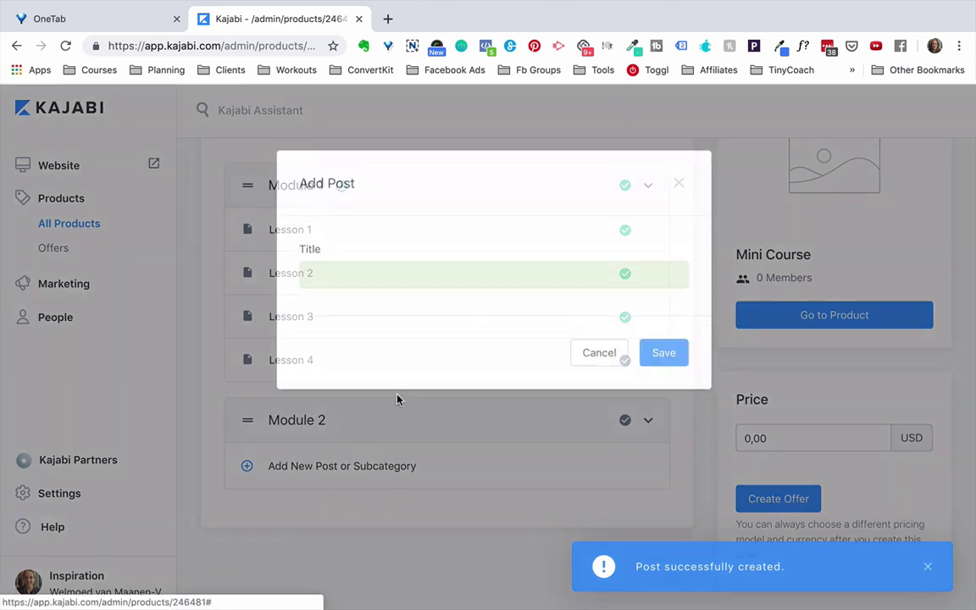
type("Lesson 5")
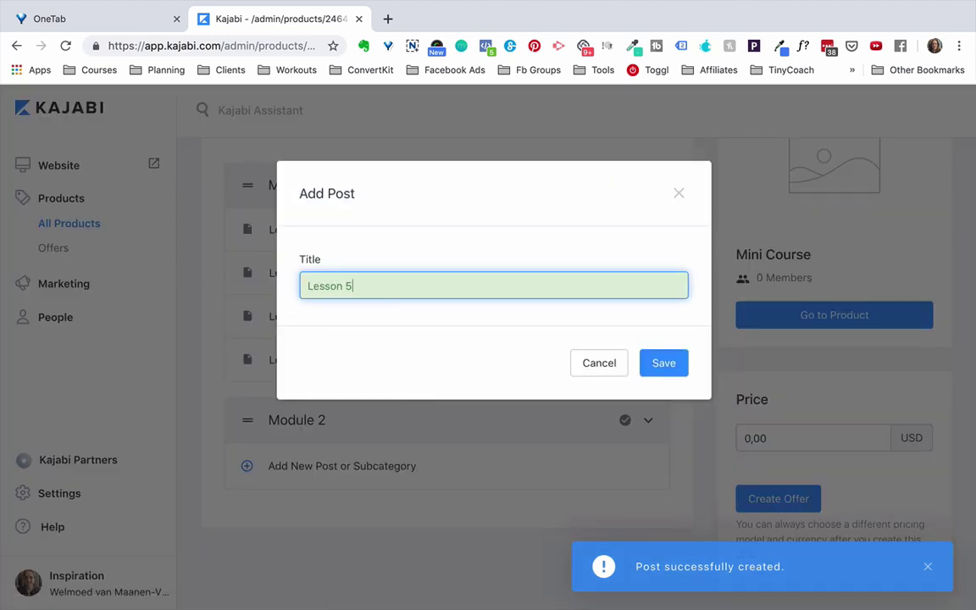
left_click(664, 360)
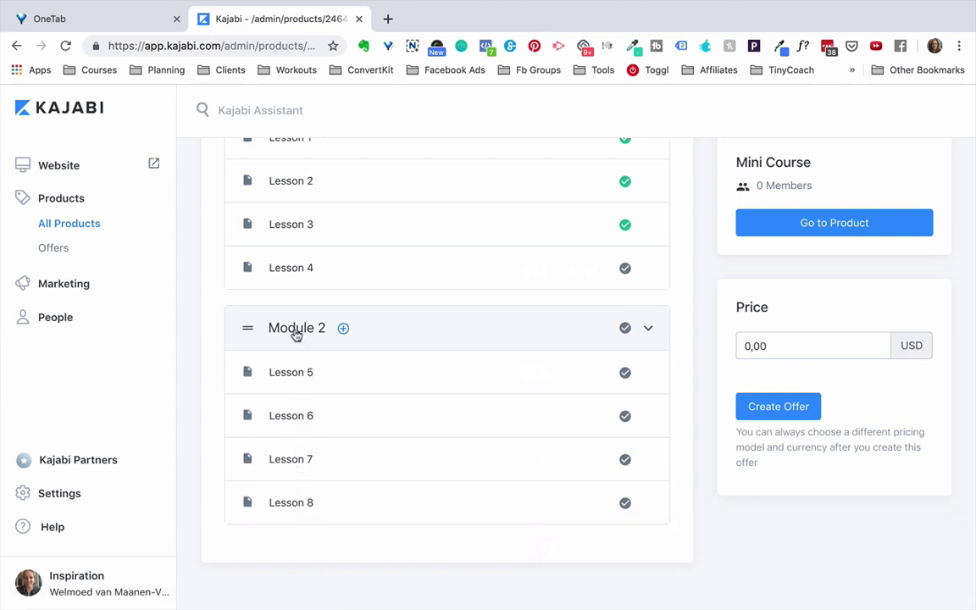
scroll(307, 331, "up", 2)
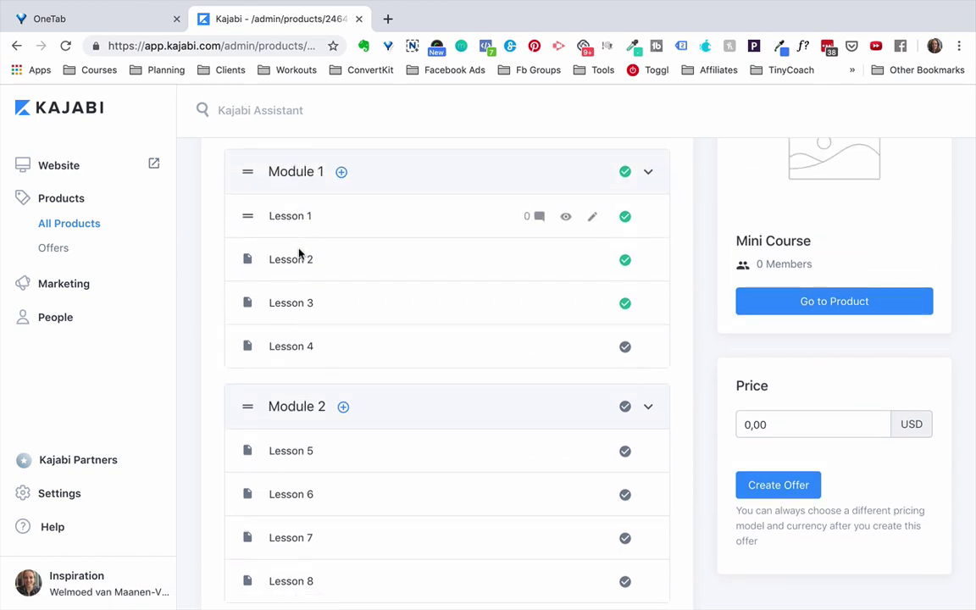
scroll(416, 395, "up", 3)
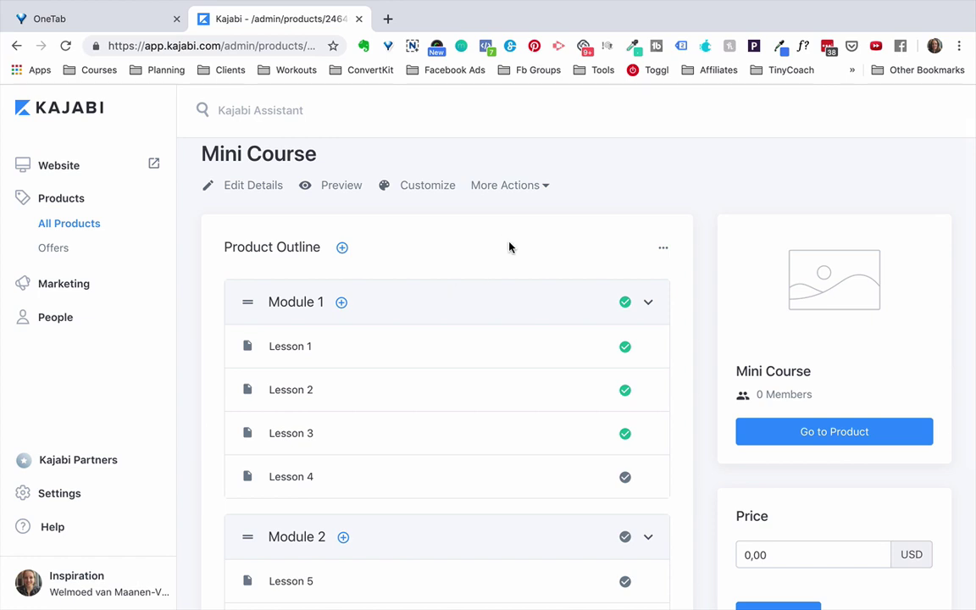
scroll(509, 247, "down", 4)
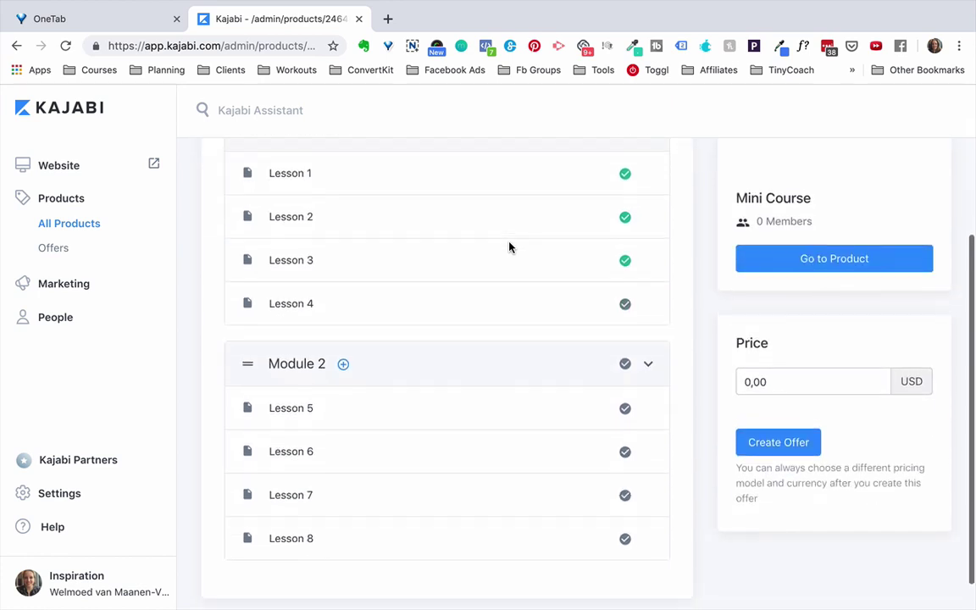
- Open the Mini Course product's details for editing and enter the description "This is an example course description."
scroll(510, 246, "up", 3)
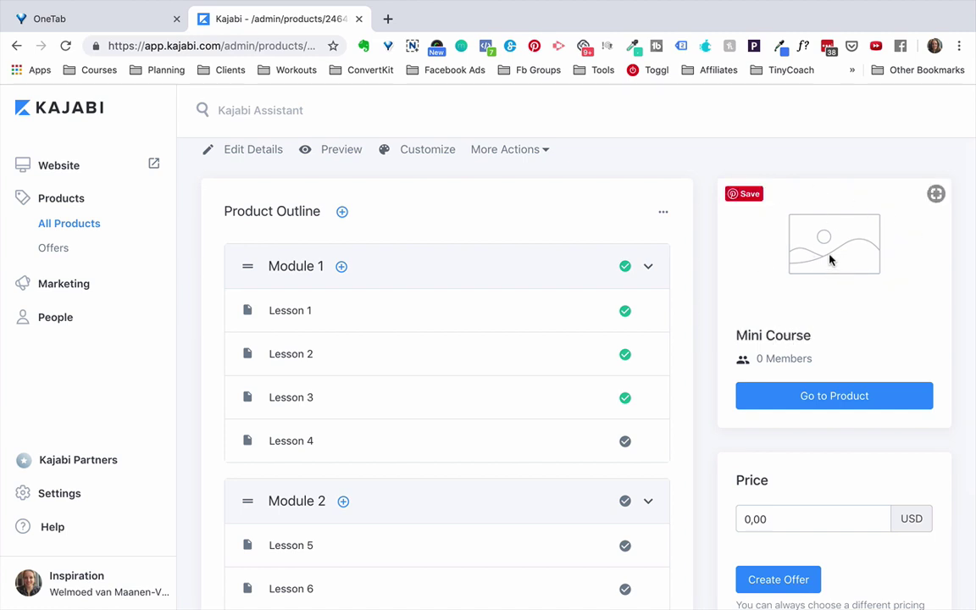
left_click(252, 156)
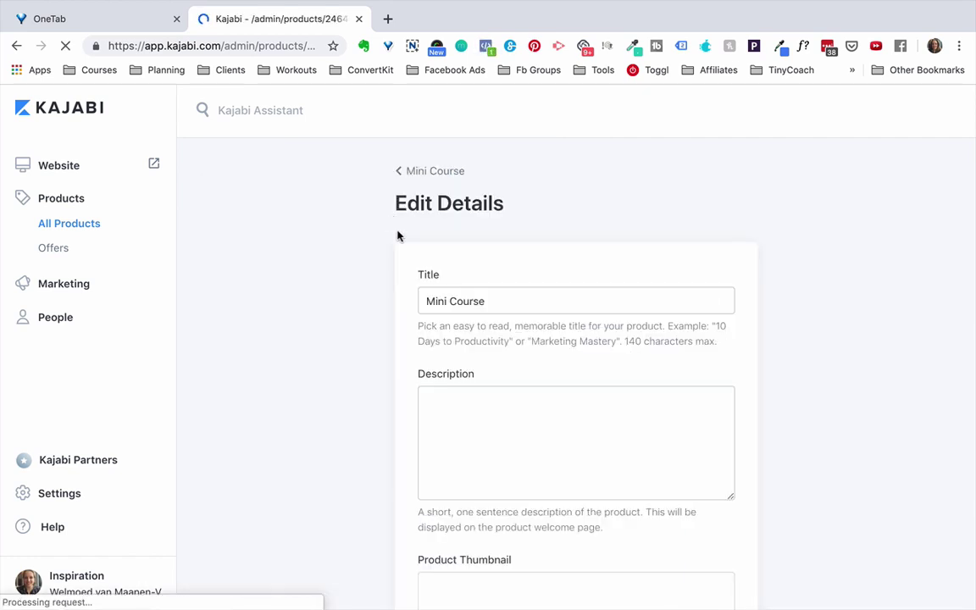
left_click(477, 432)
type("This is an example course de")
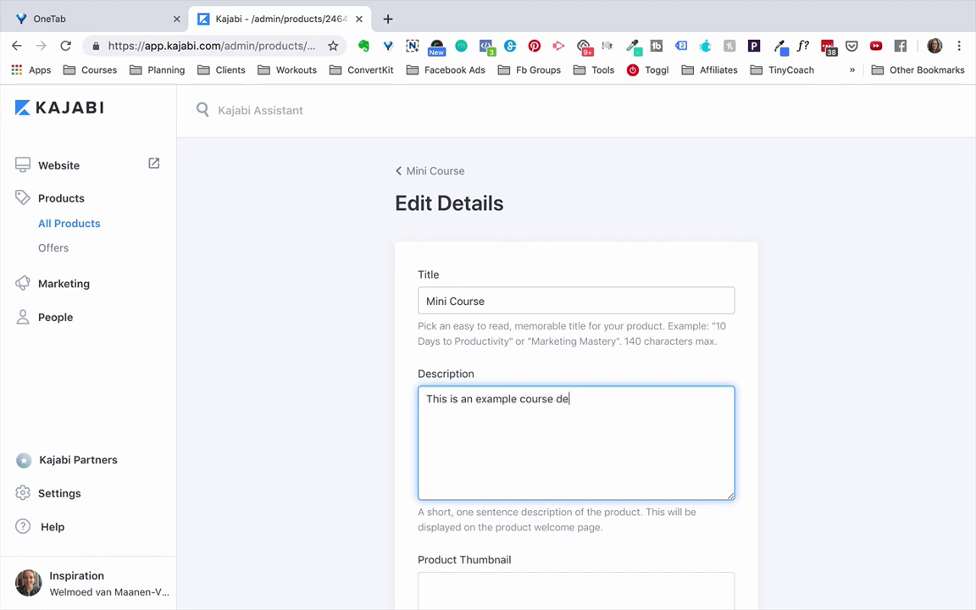
- Upload Example Course.png from the Kajabi Course Example folder as the product thumbnail, keeping the full image as the crop
scroll(499, 389, "down", 5)
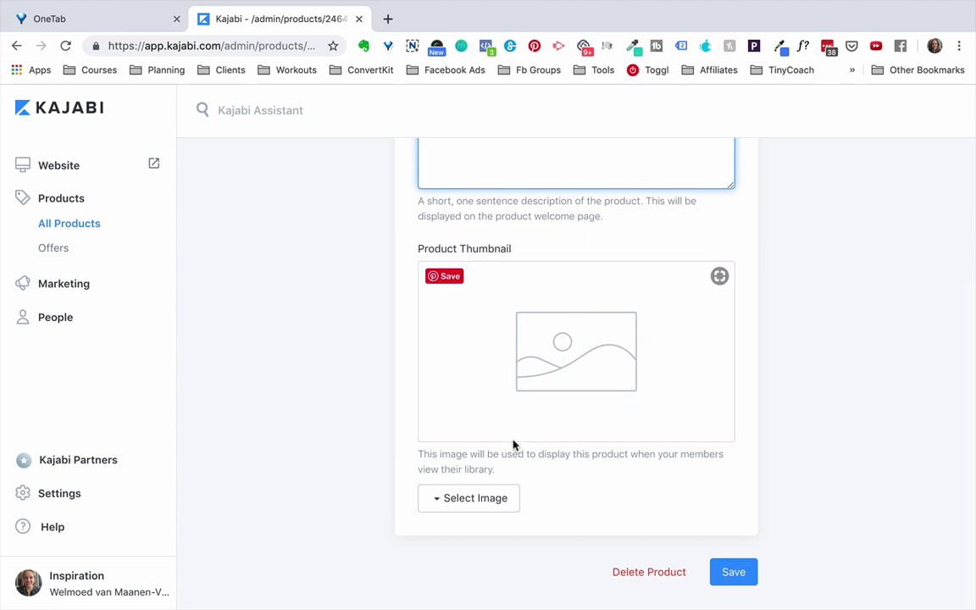
left_click(430, 501)
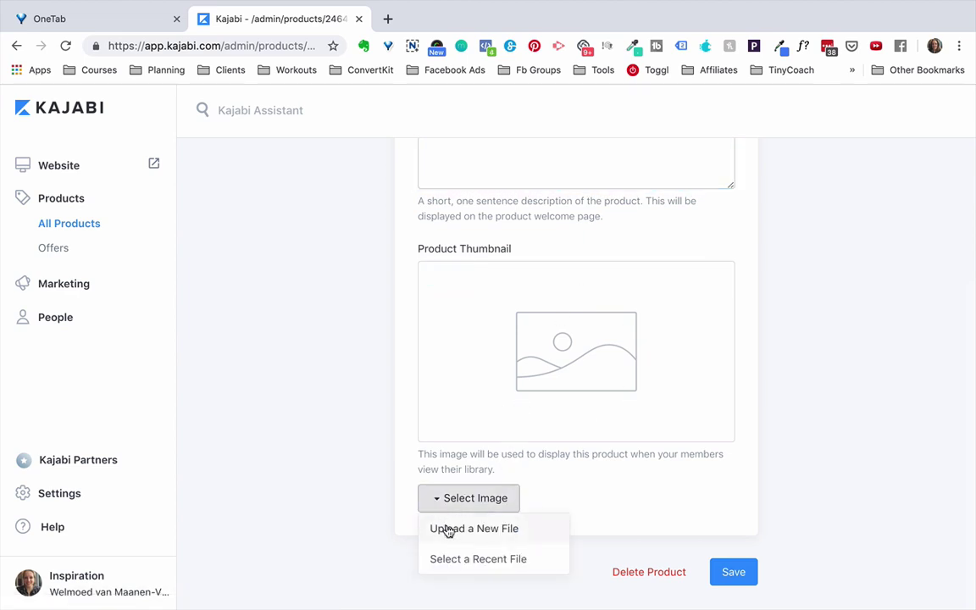
left_click(448, 529)
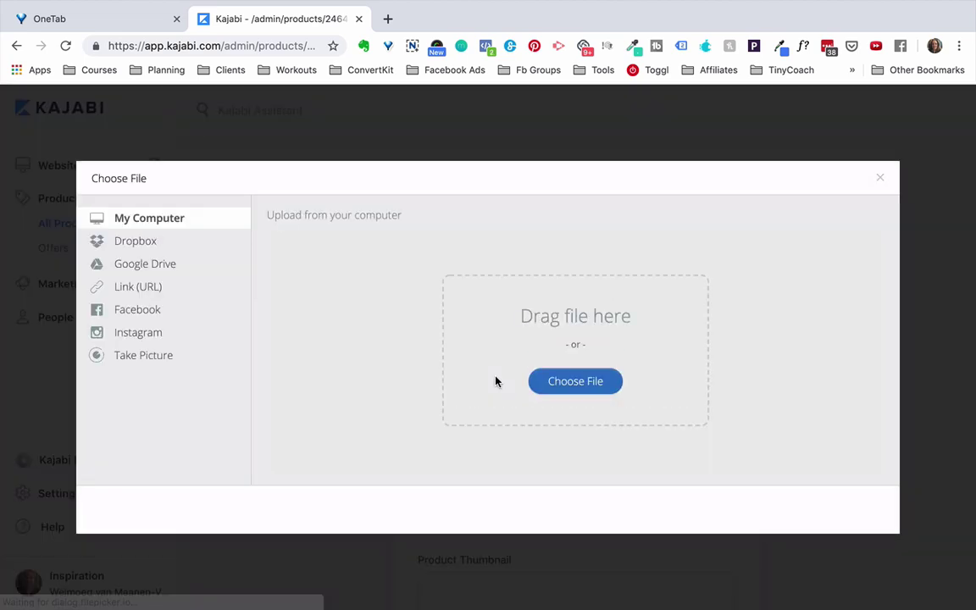
left_click(549, 383)
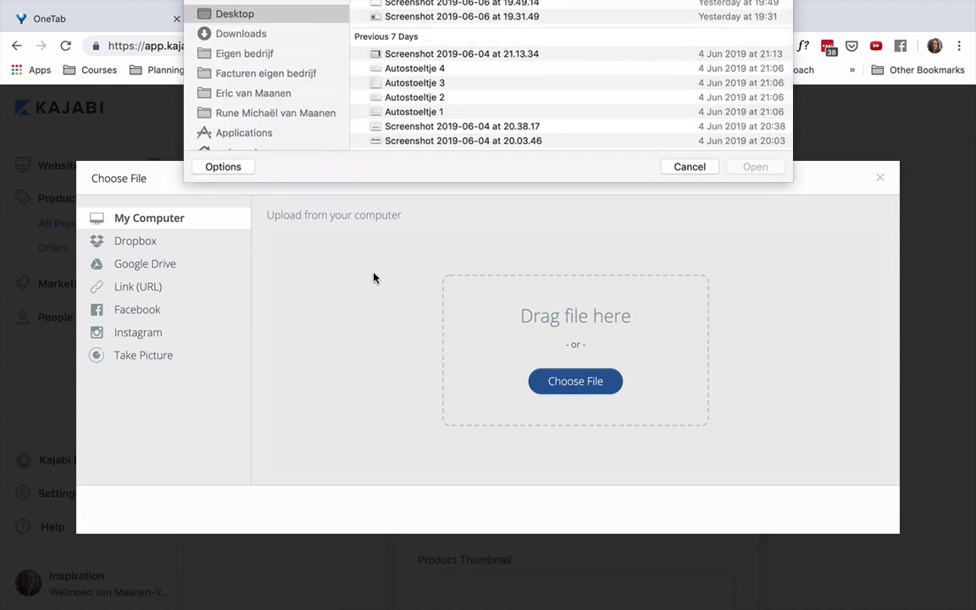
left_click(278, 63)
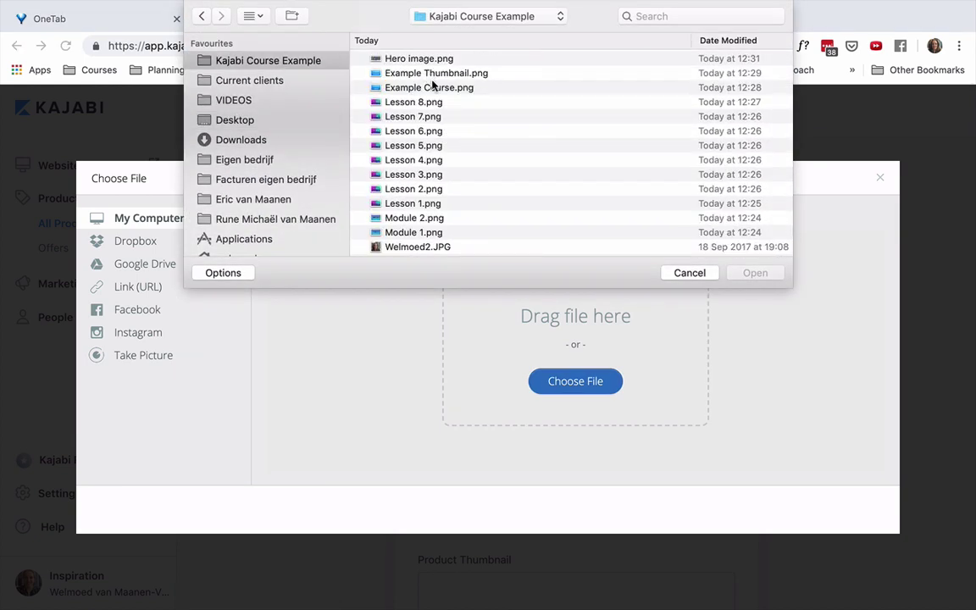
left_click(432, 86)
left_click(754, 273)
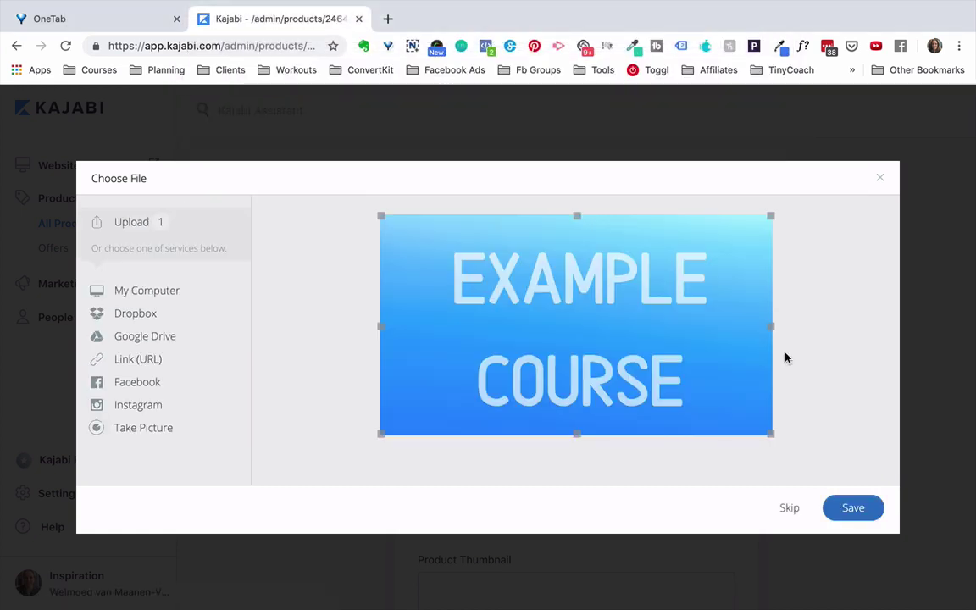
left_click(849, 506)
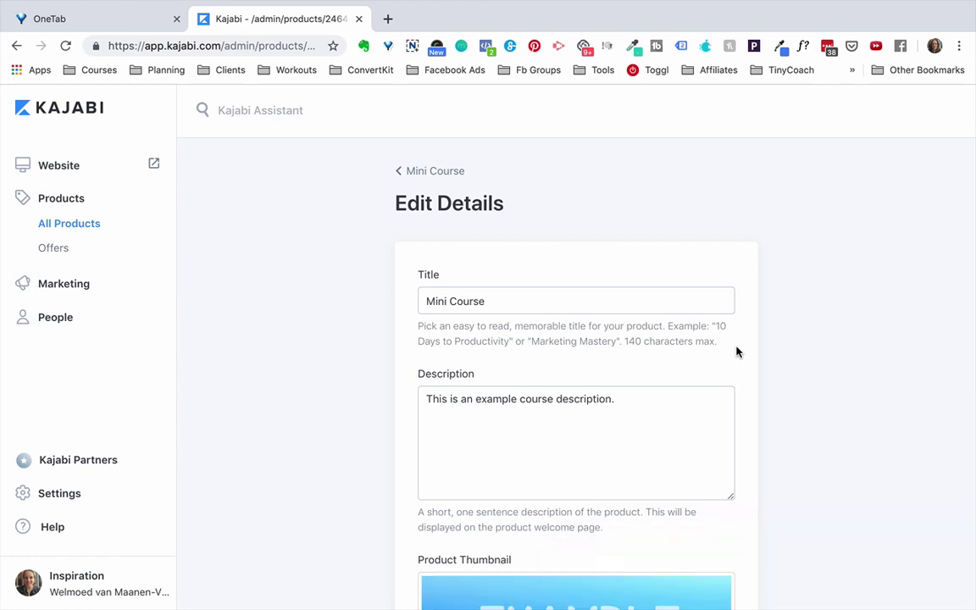
- Save the edited product details and return to the Mini Course outline
scroll(736, 351, "down", 3)
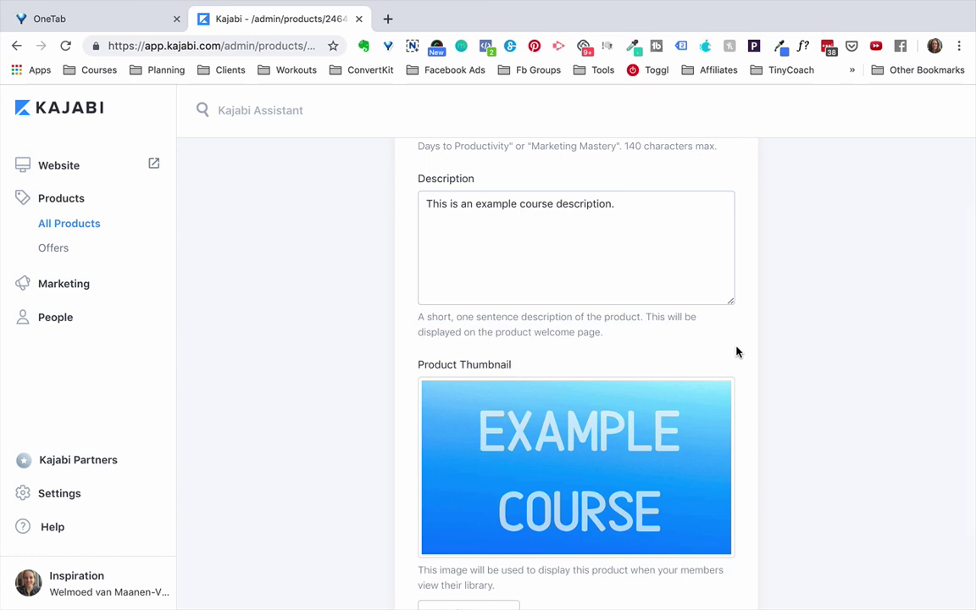
scroll(736, 351, "down", 3)
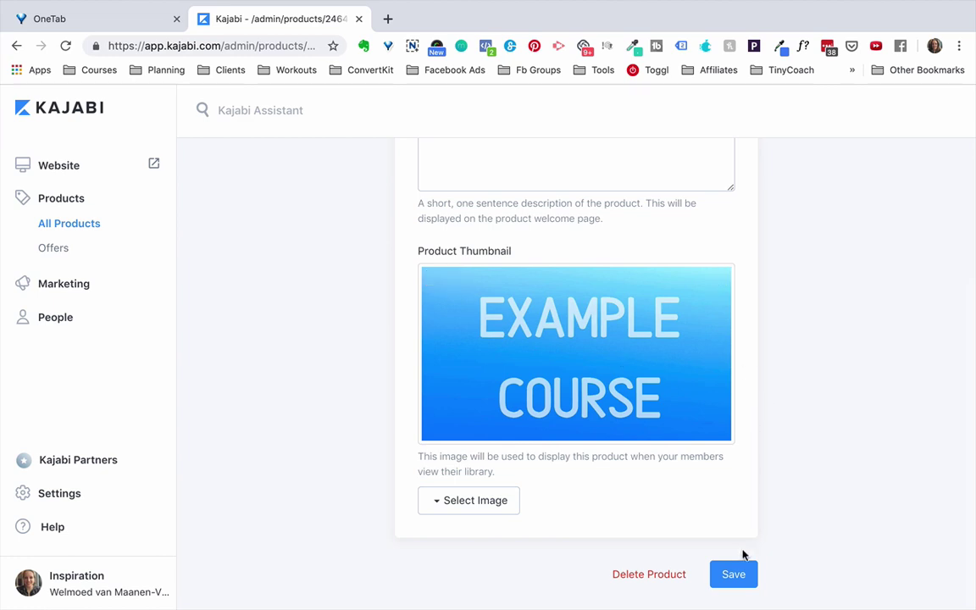
left_click(736, 575)
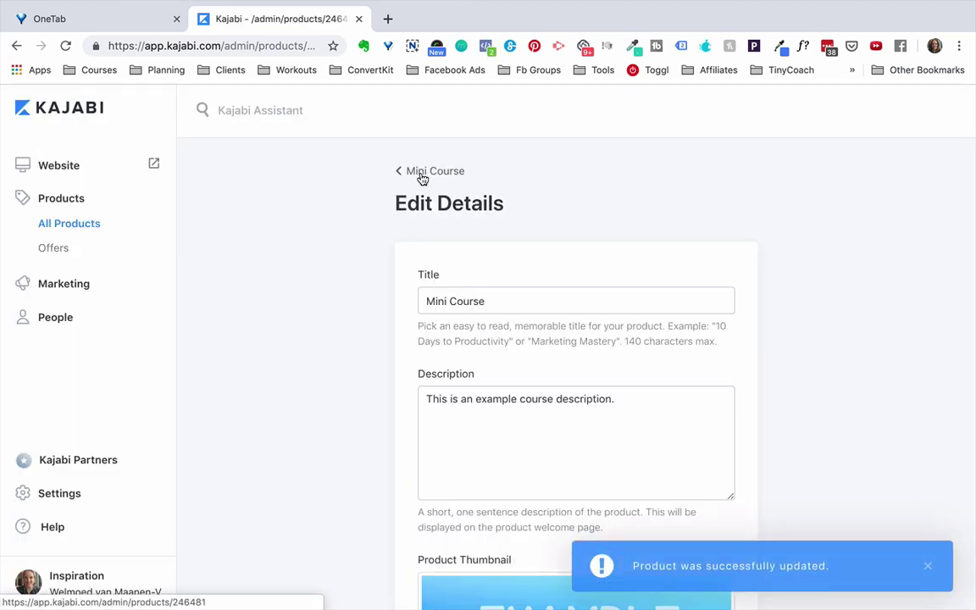
left_click(382, 197)
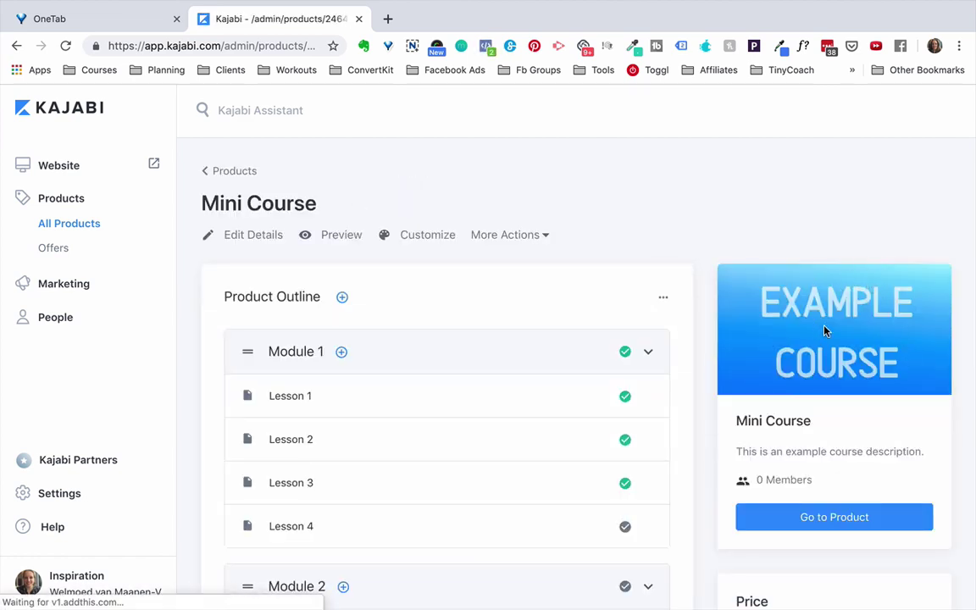
- Open the Module 1 category, upload Module 1.png as its poster image and save the category
scroll(532, 285, "down", 2)
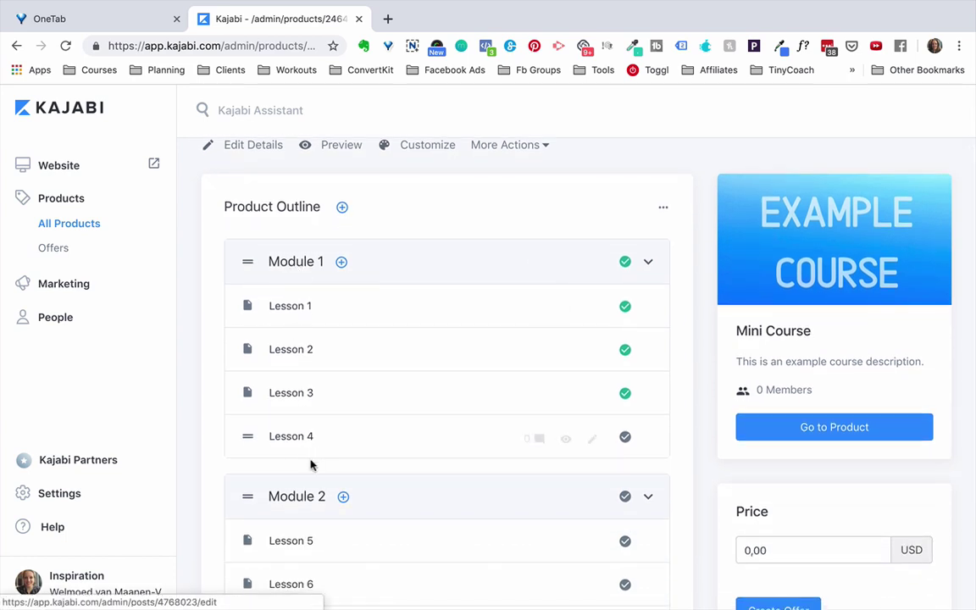
left_click(283, 264)
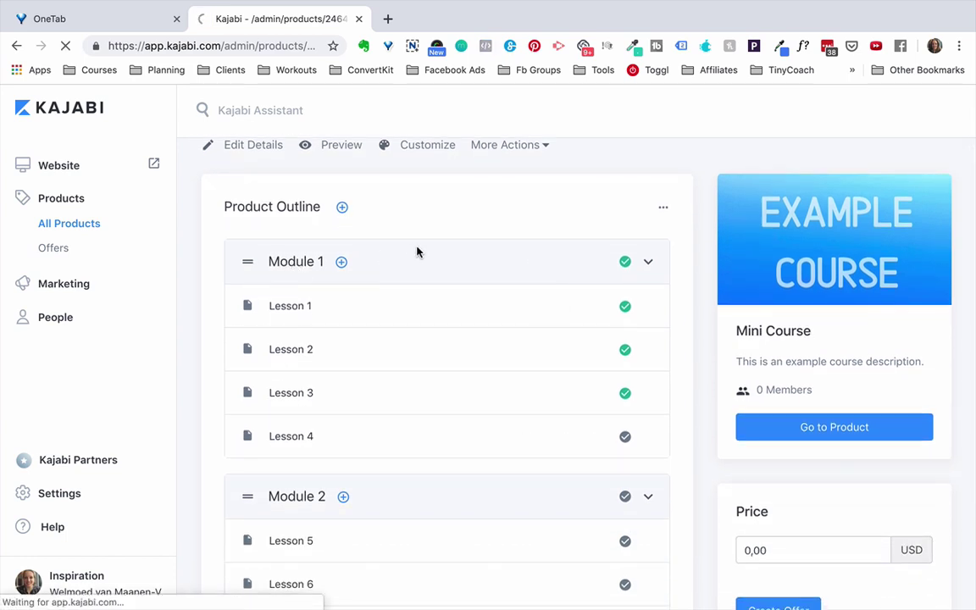
scroll(441, 258, "down", 4)
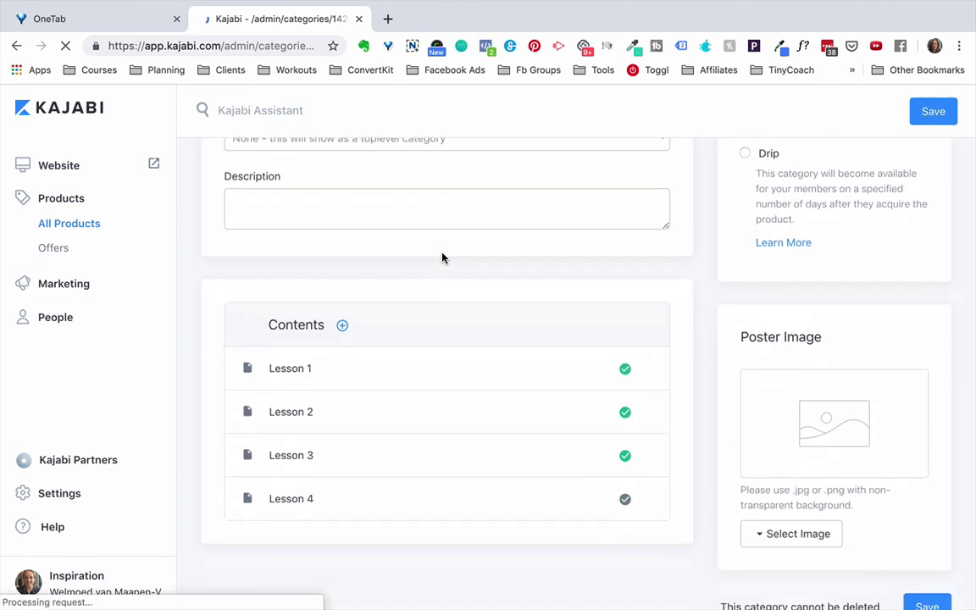
left_click(767, 533)
left_click(785, 559)
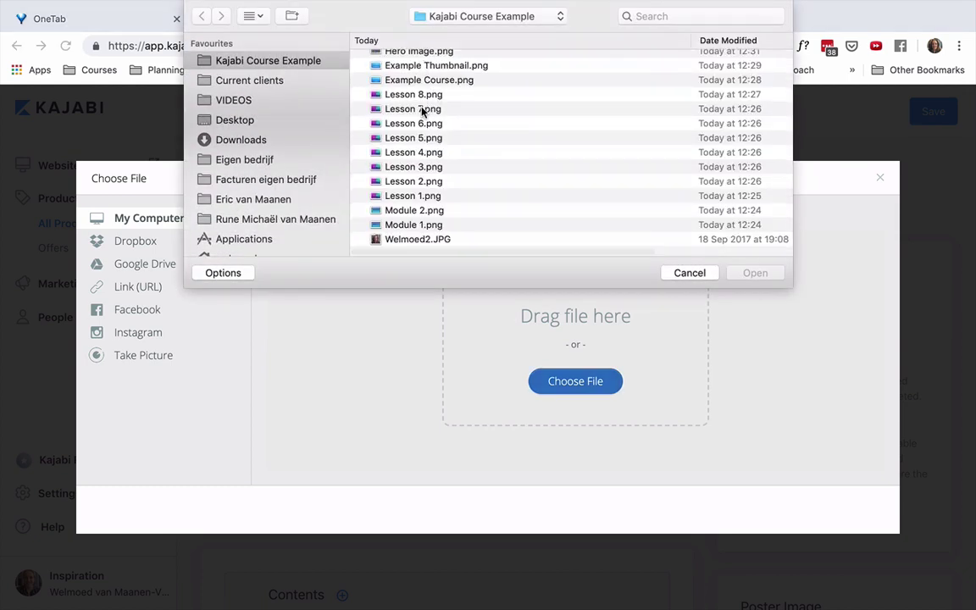
left_click(415, 233)
left_click(753, 273)
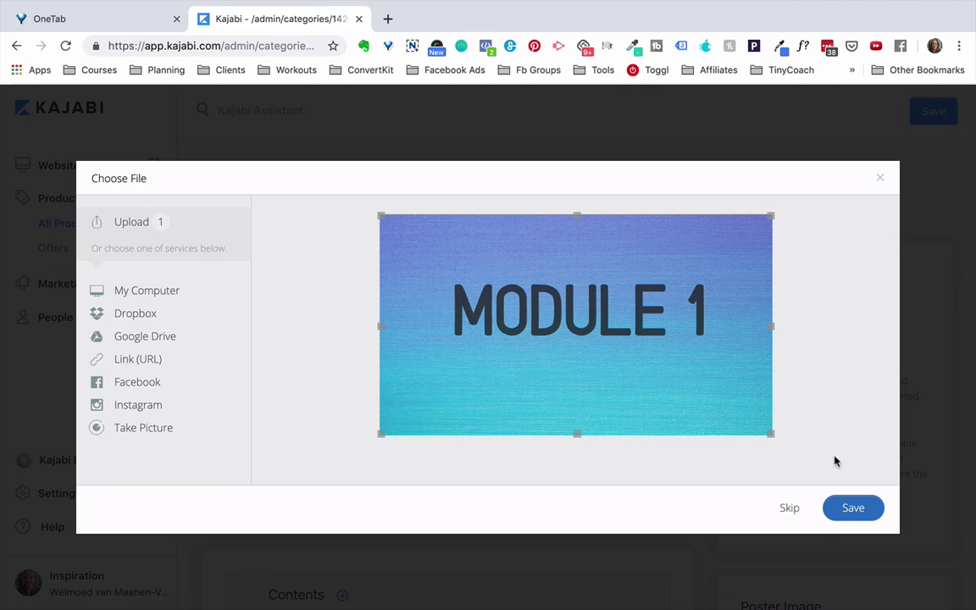
left_click(852, 508)
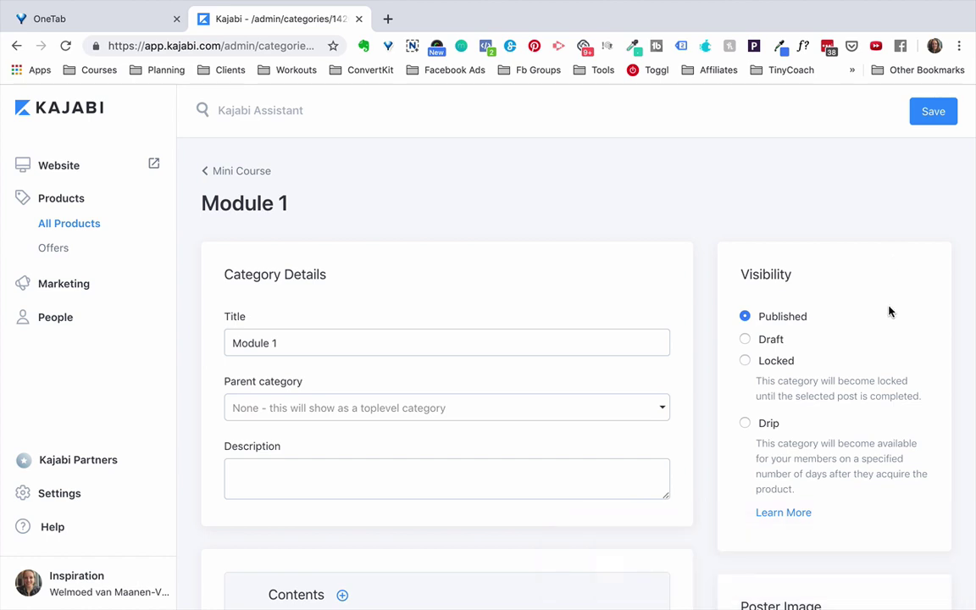
scroll(889, 309, "down", 5)
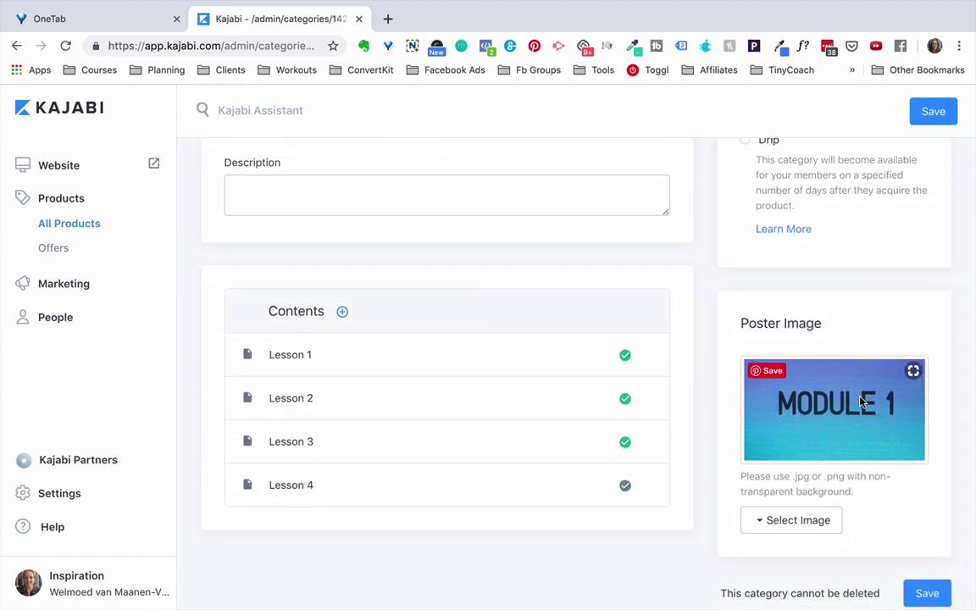
left_click(932, 111)
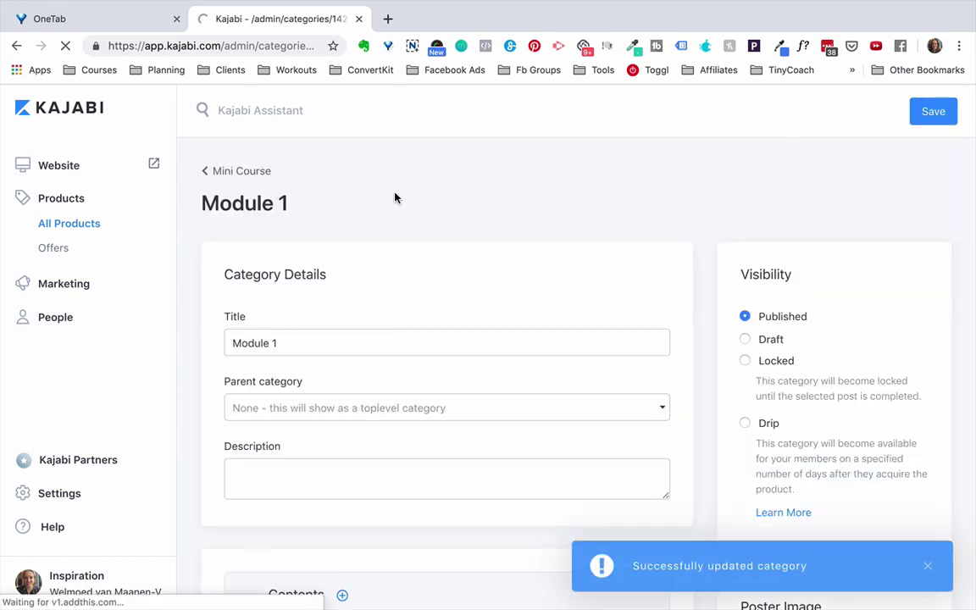
- Open the Module 2 category, upload Module 2.png as its poster image with the full image as crop, and save the category
scroll(394, 197, "down", 5)
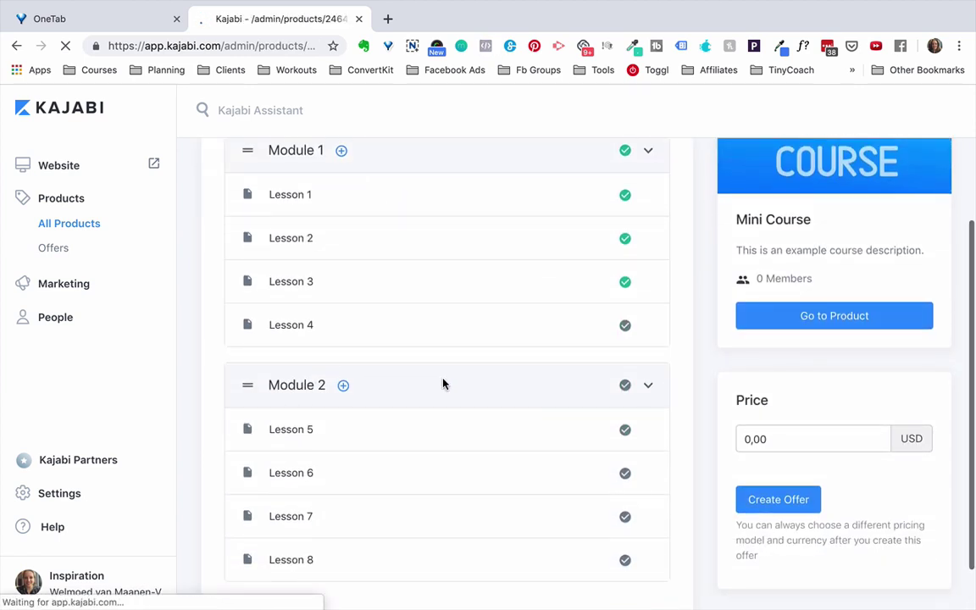
left_click(442, 384)
scroll(699, 386, "down", 5)
scroll(699, 386, "down", 1)
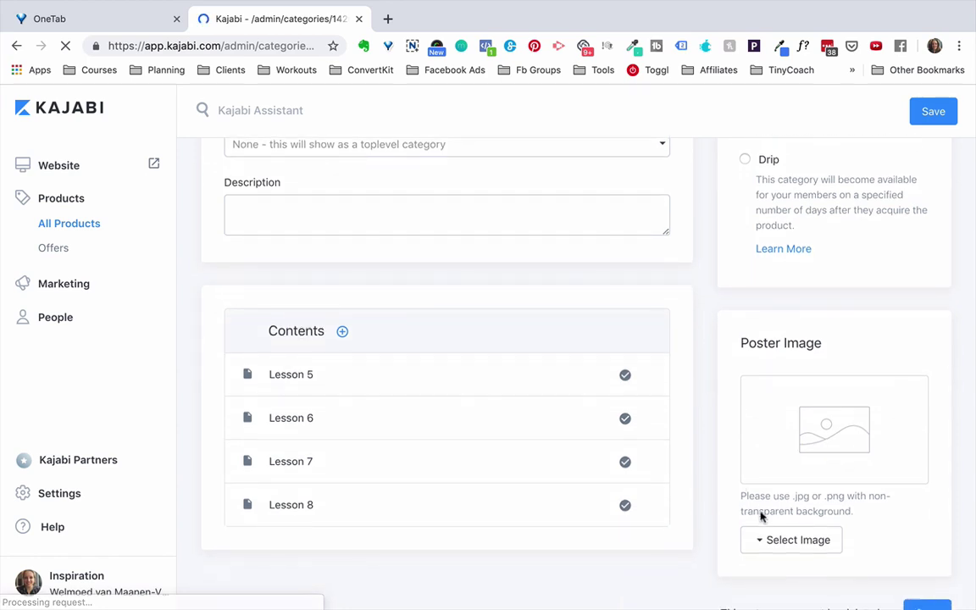
left_click(771, 540)
left_click(781, 571)
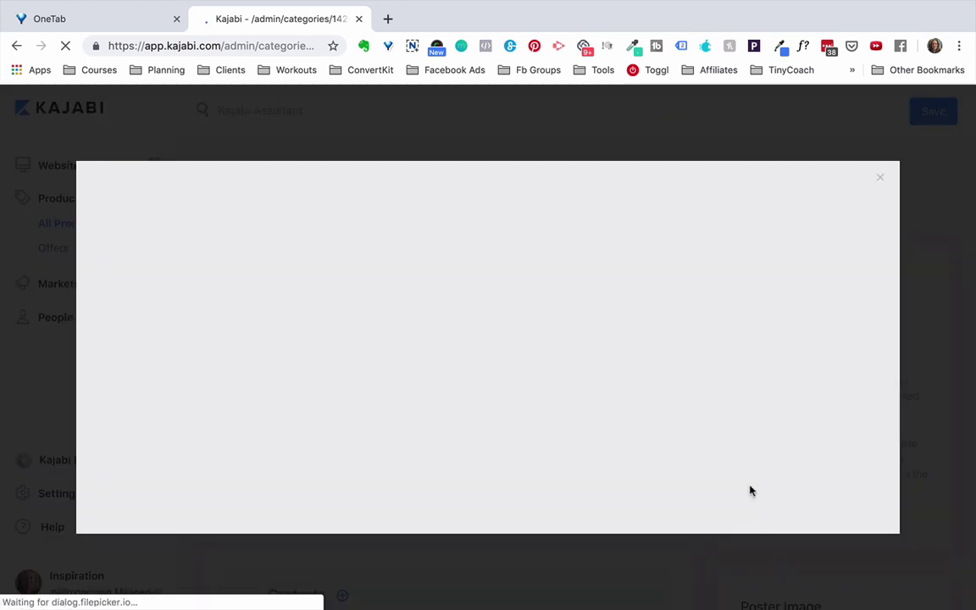
left_click(598, 387)
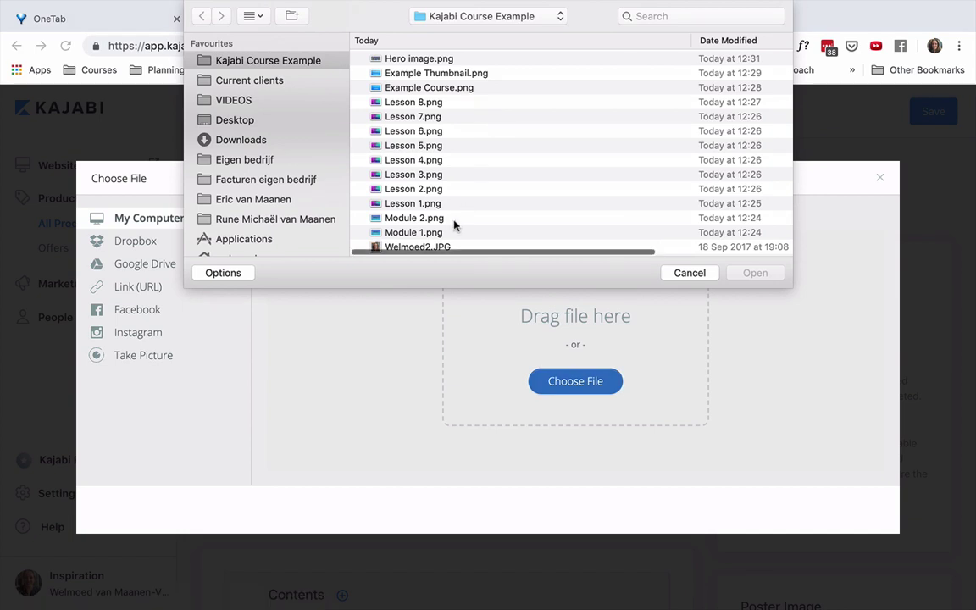
left_click(453, 219)
left_click(753, 273)
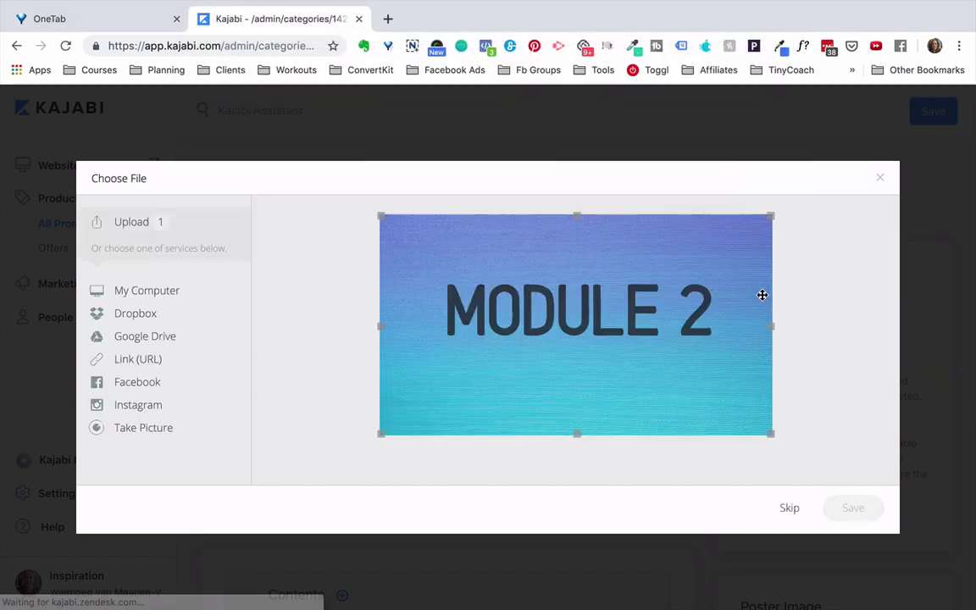
left_click(851, 508)
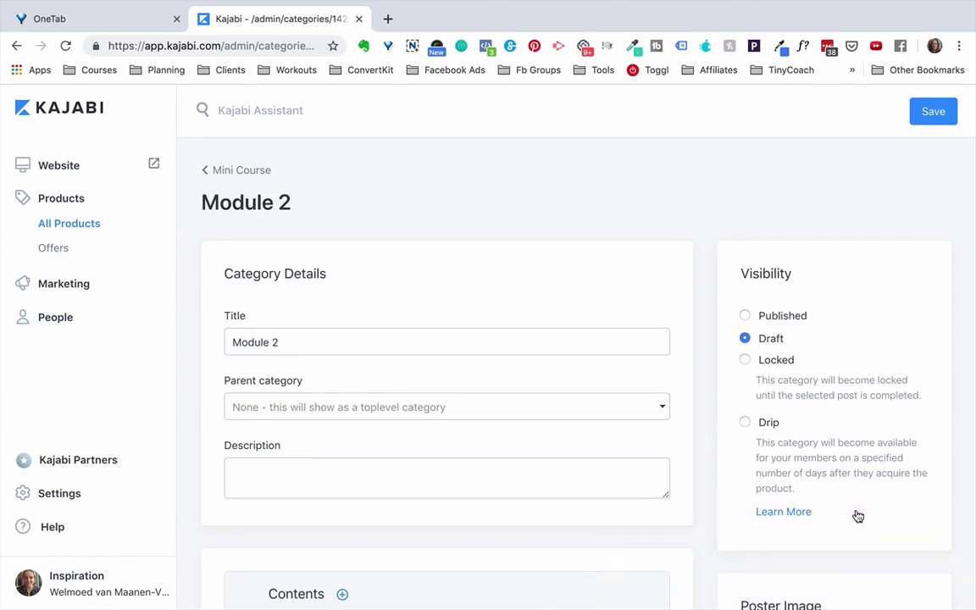
scroll(856, 515, "down", 5)
left_click(930, 119)
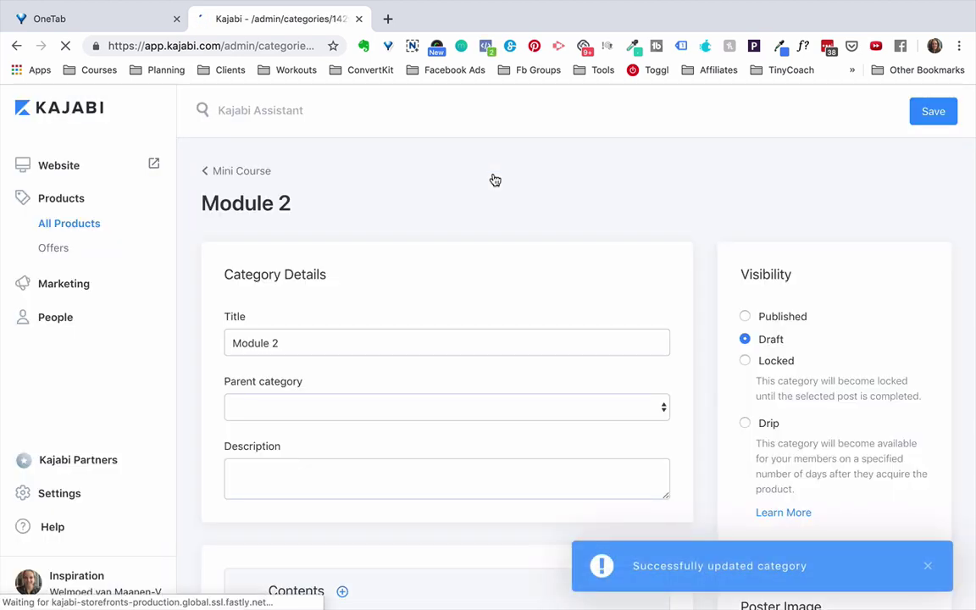
- Open Lesson 5 from the Module 2 contents and upload Lesson 5.png as its poster image, keeping the full image as the crop
scroll(416, 247, "down", 4)
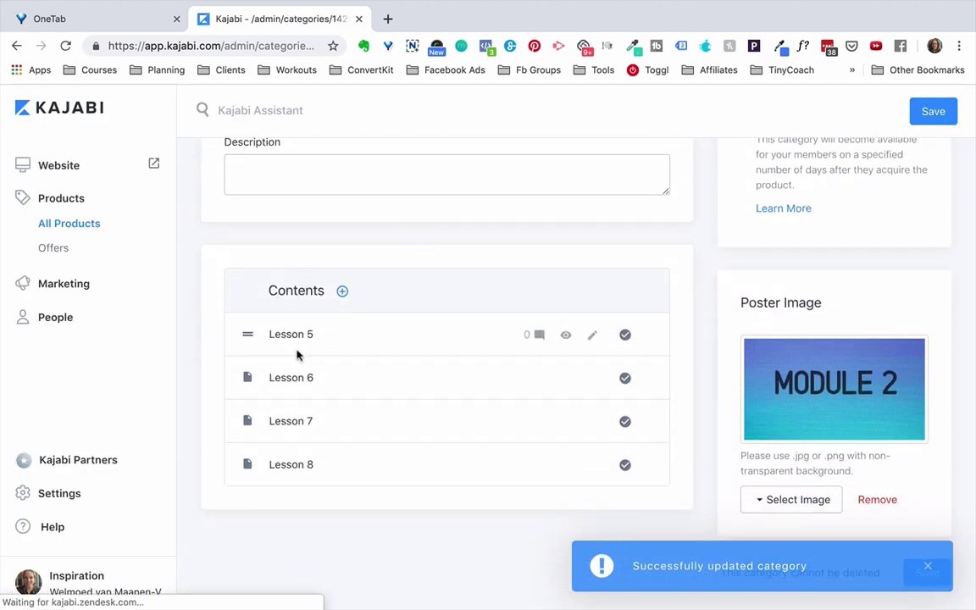
scroll(297, 244, "up", 1)
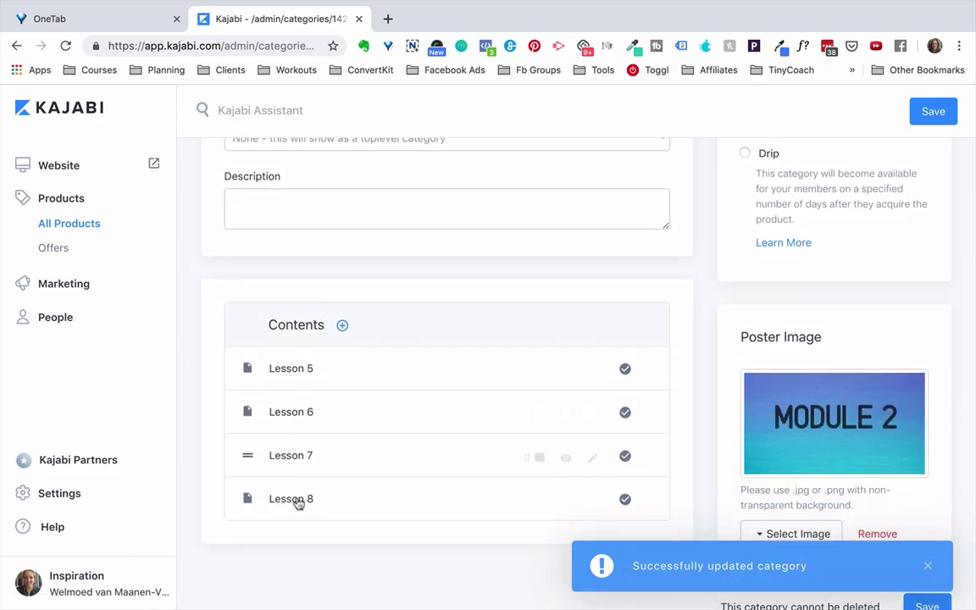
left_click(288, 371)
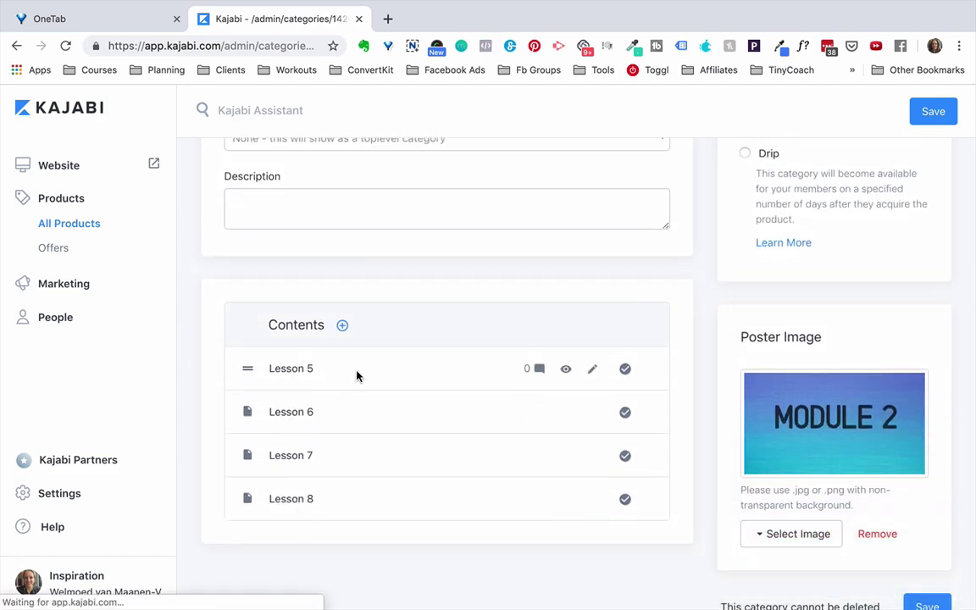
scroll(356, 375, "down", 3)
scroll(357, 375, "up", 2)
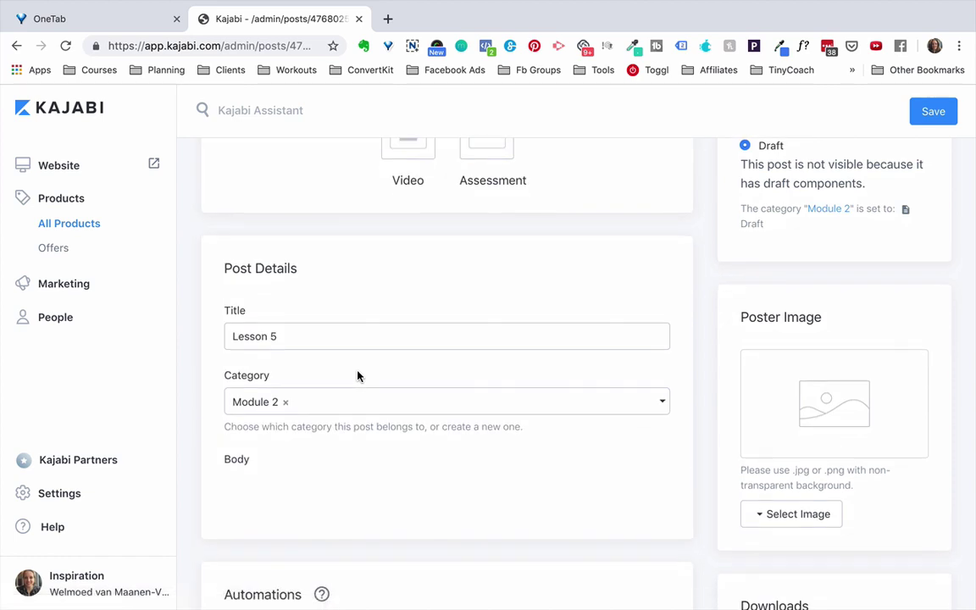
left_click(756, 515)
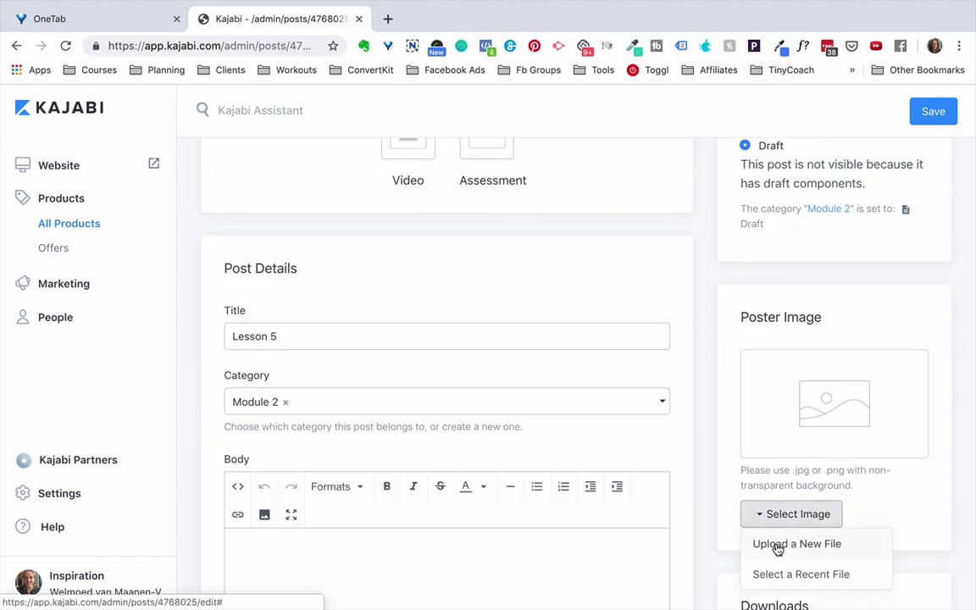
left_click(778, 545)
left_click(575, 382)
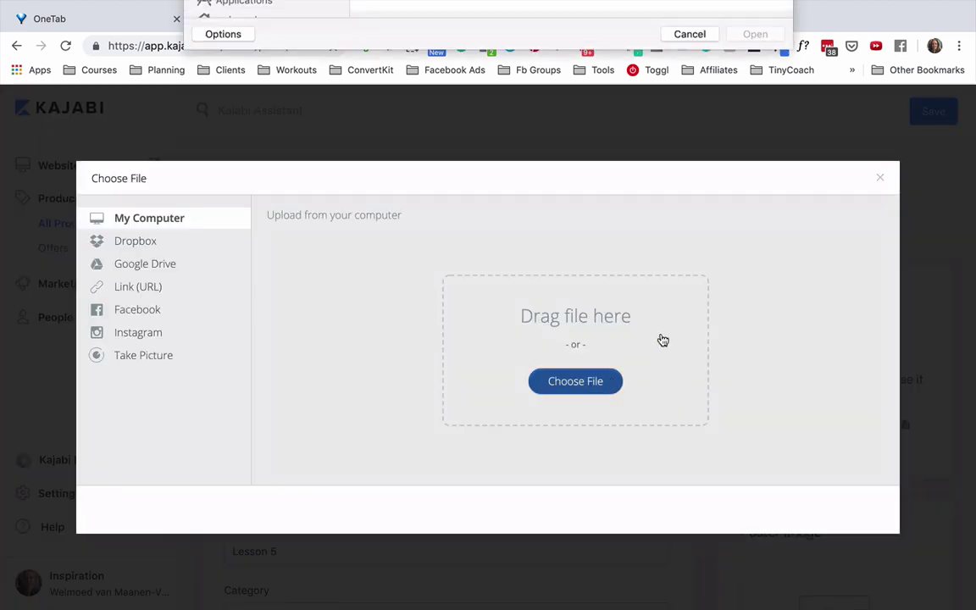
left_click(413, 145)
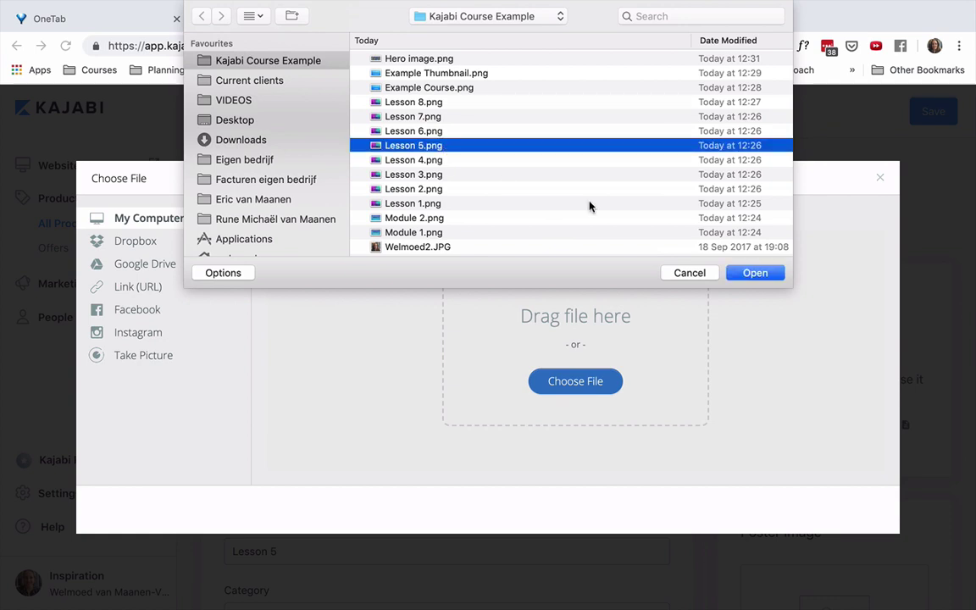
left_click(755, 273)
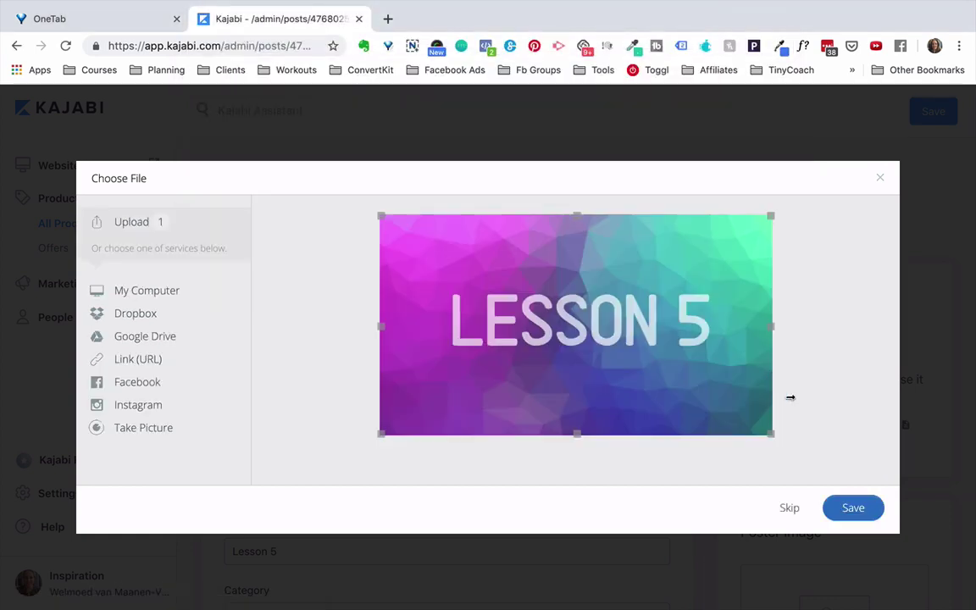
left_click(856, 509)
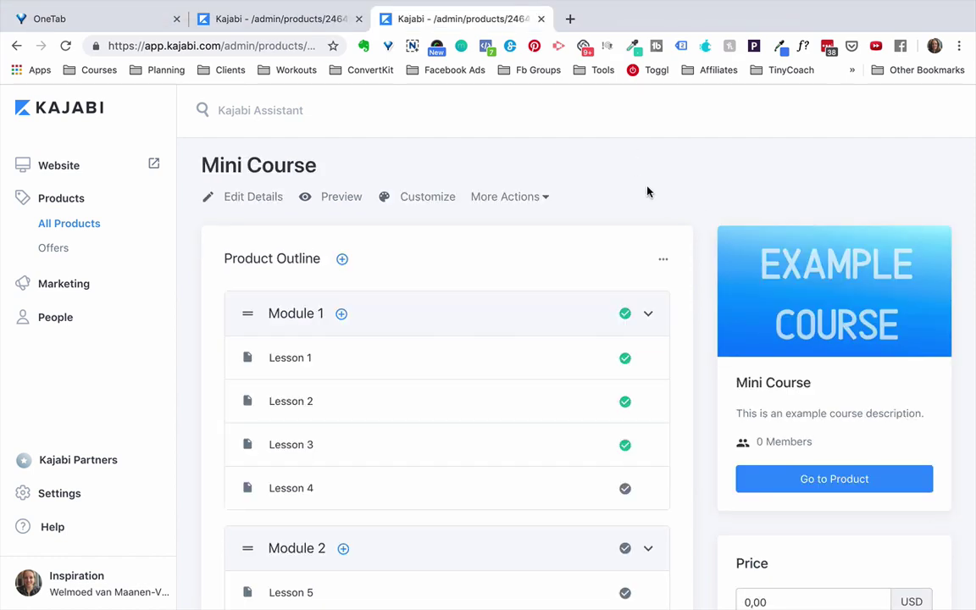
- Set the status of Lesson 4 in Module 1 to Published in the Mini Course outline
scroll(645, 190, "down", 3)
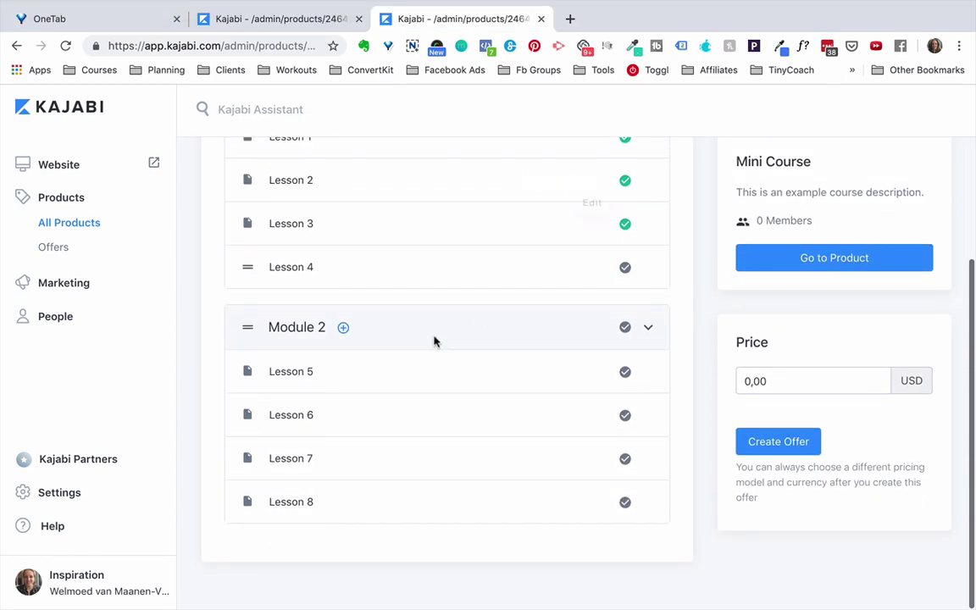
scroll(316, 499, "up", 2)
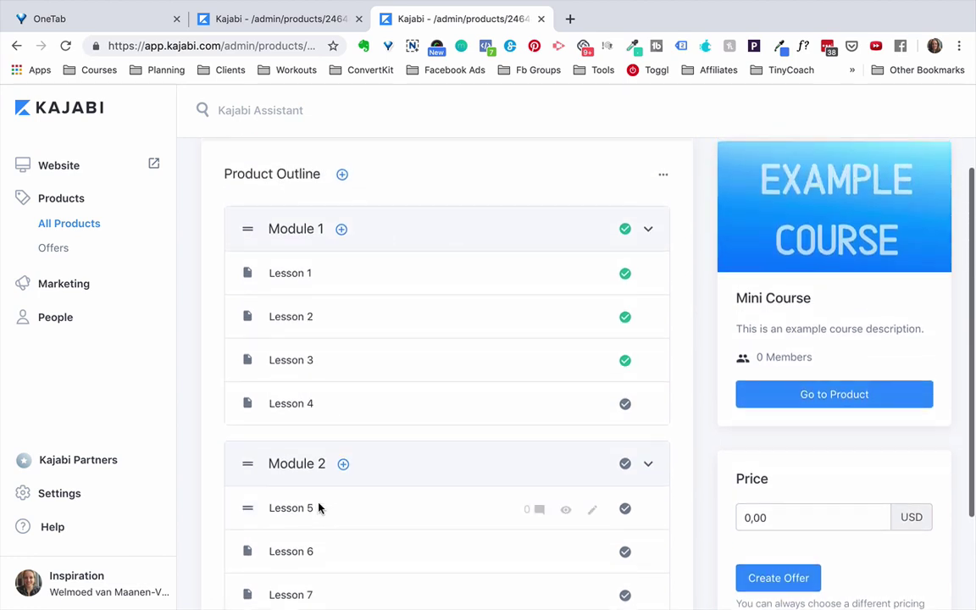
scroll(319, 507, "up", 1)
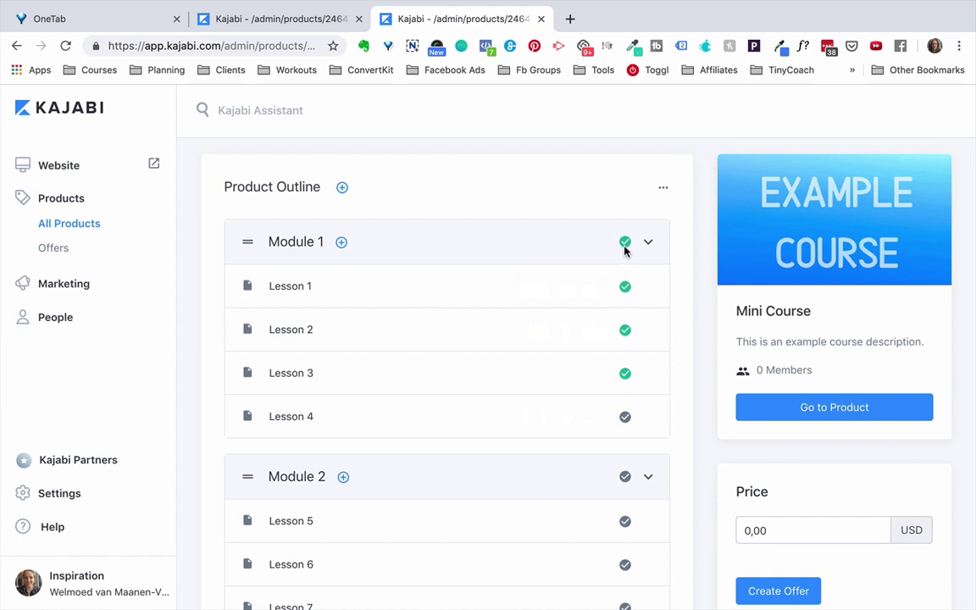
left_click(626, 417)
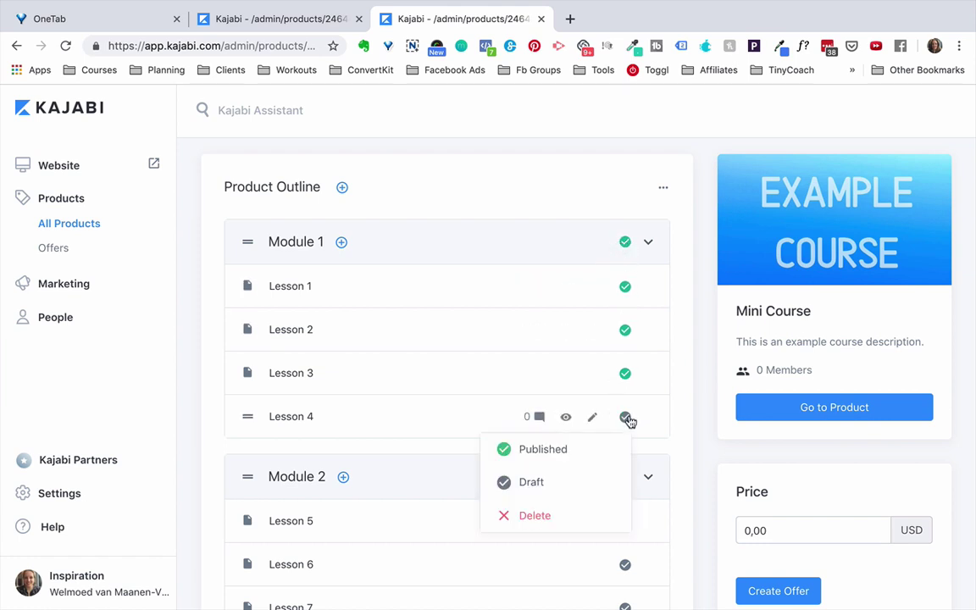
left_click(580, 449)
- Set the Module 2 category and its Lessons 5, 6, 7 and 8 to Published in the product outline
scroll(611, 441, "down", 3)
left_click(626, 355)
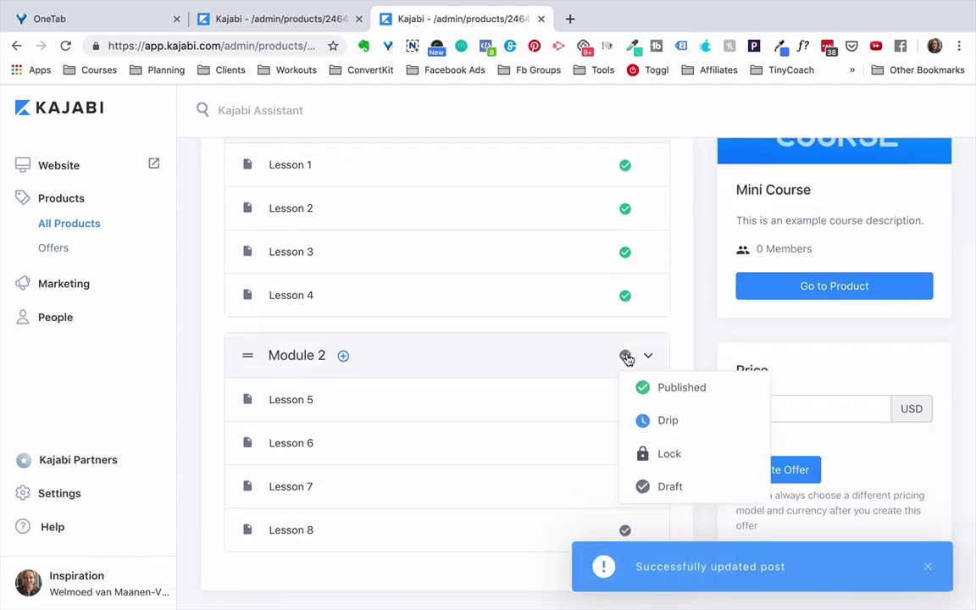
left_click(644, 388)
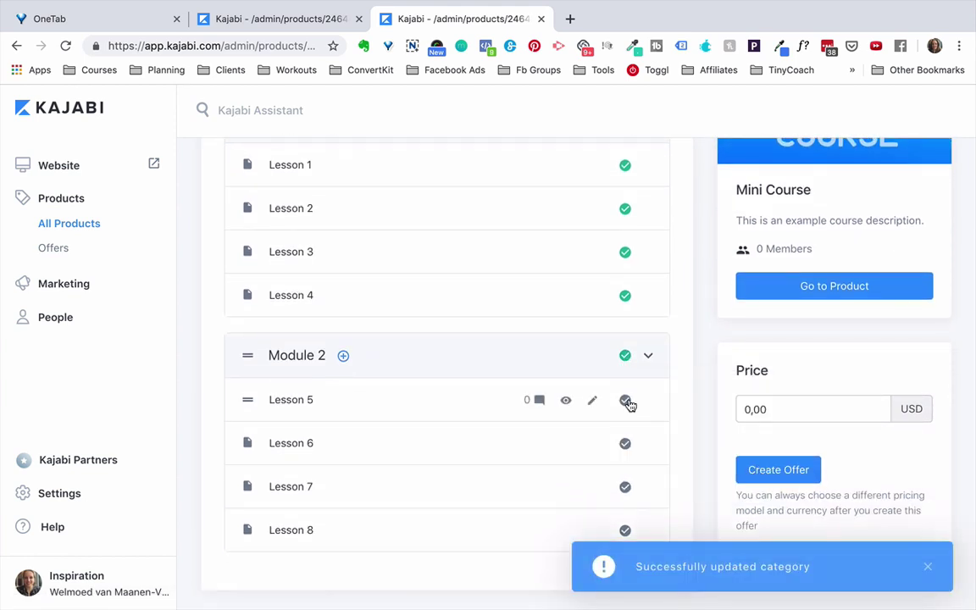
left_click(626, 400)
left_click(626, 440)
left_click(625, 444)
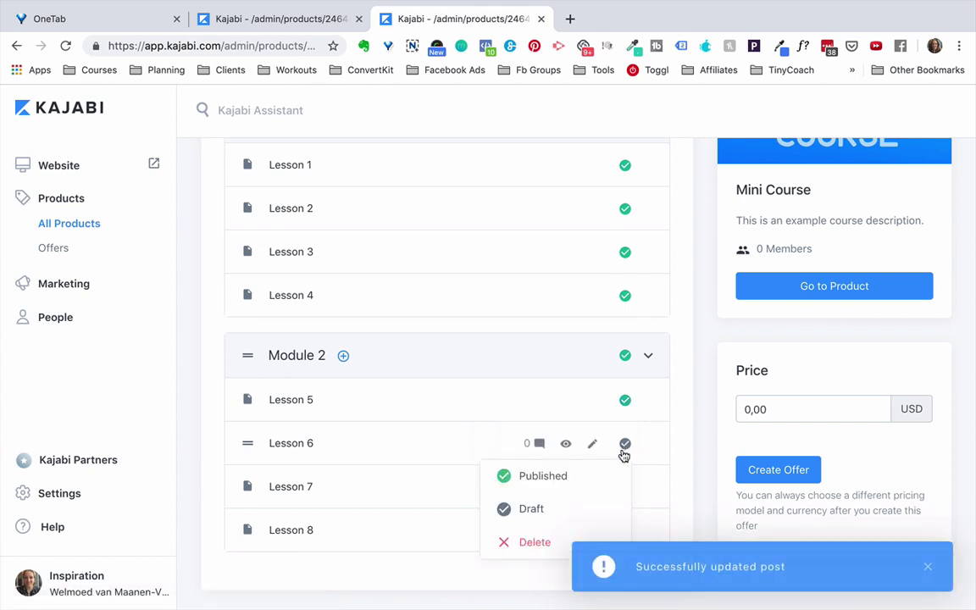
left_click(597, 484)
left_click(625, 487)
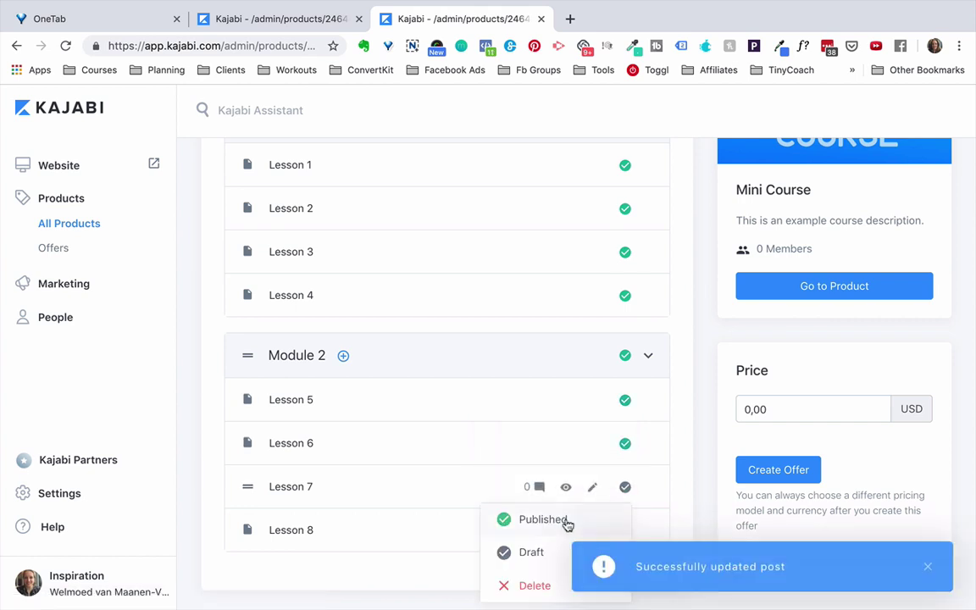
left_click(597, 519)
scroll(667, 476, "down", 1)
left_click(624, 503)
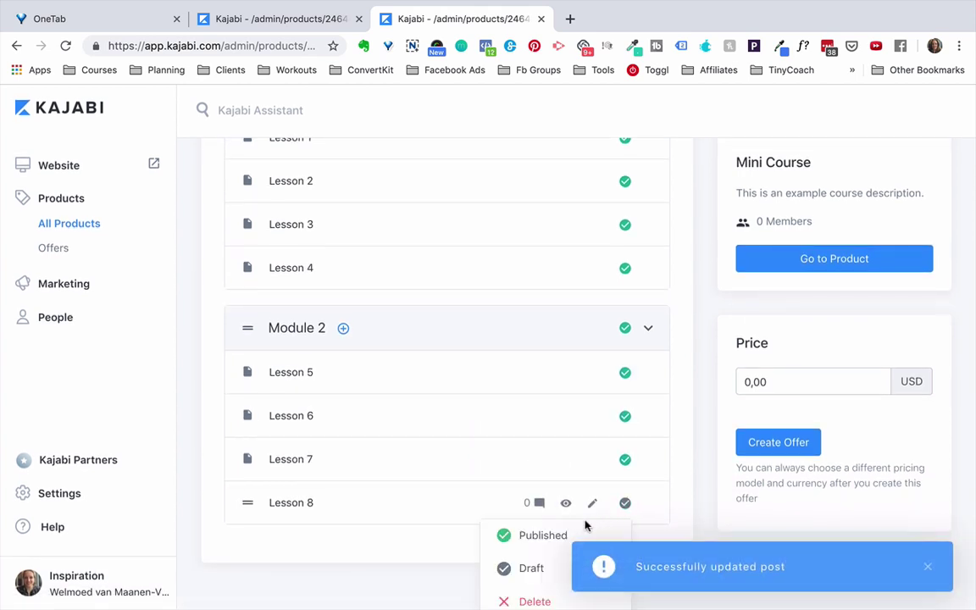
left_click(597, 534)
- Change the Module 2 category's status to Drip, set the drip days to 7 and save the drip settings
scroll(698, 420, "up", 3)
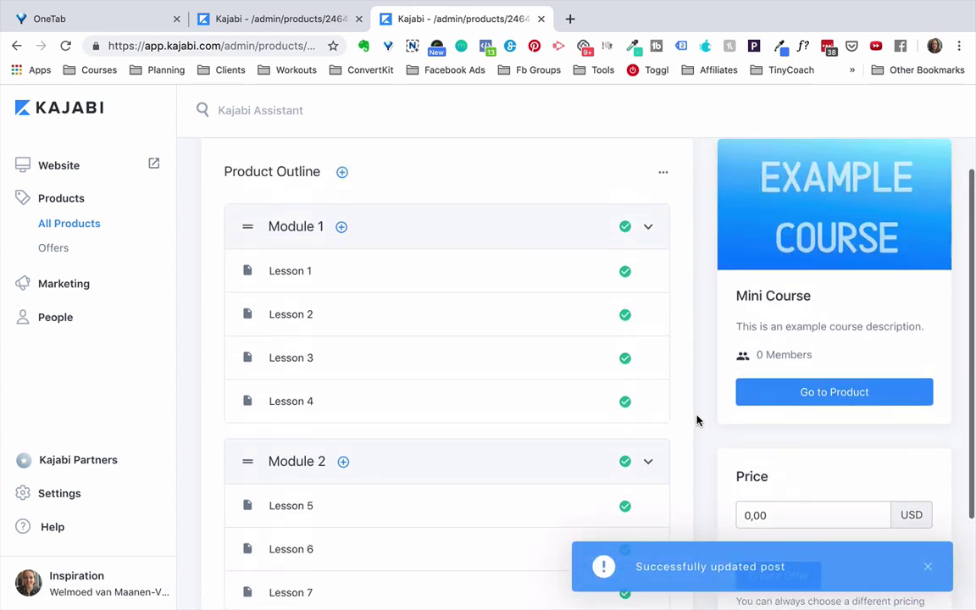
scroll(698, 420, "down", 1)
scroll(698, 420, "down", 1)
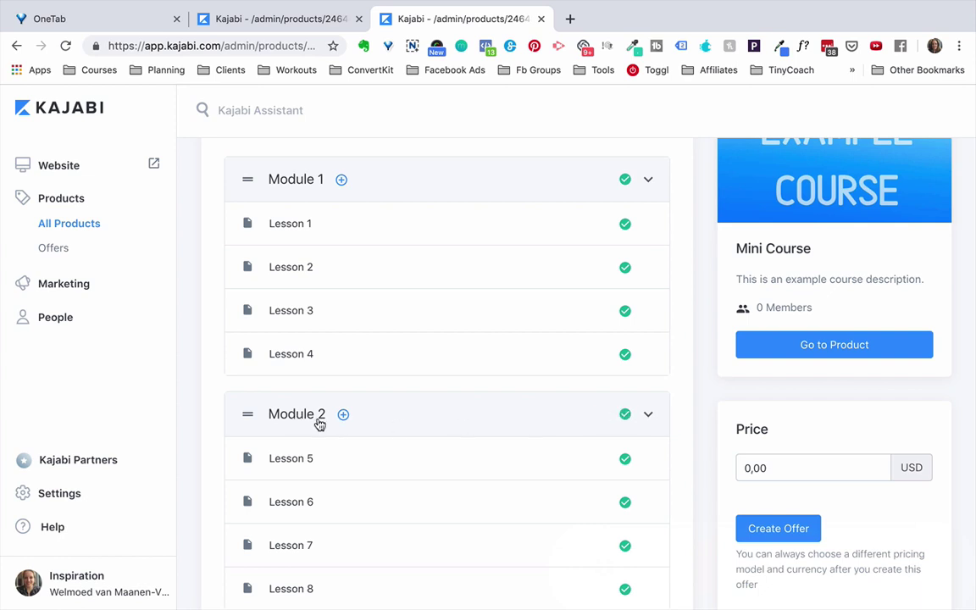
left_click(627, 415)
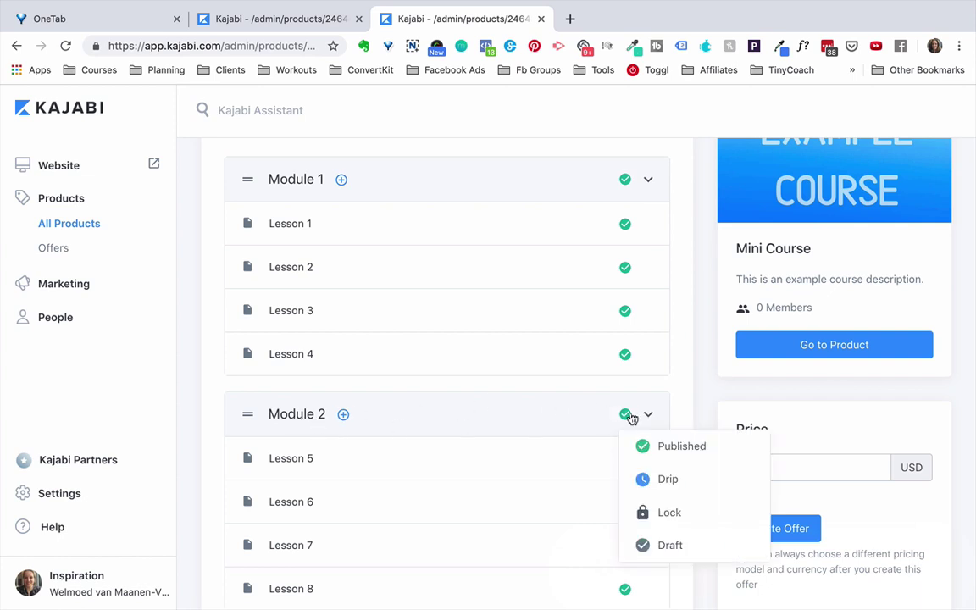
left_click(655, 481)
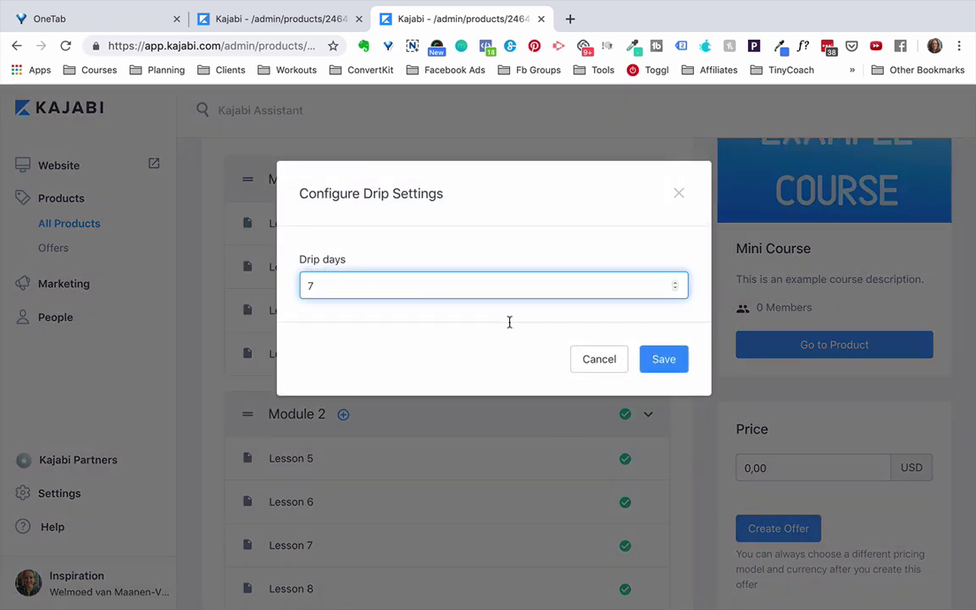
left_click(663, 360)
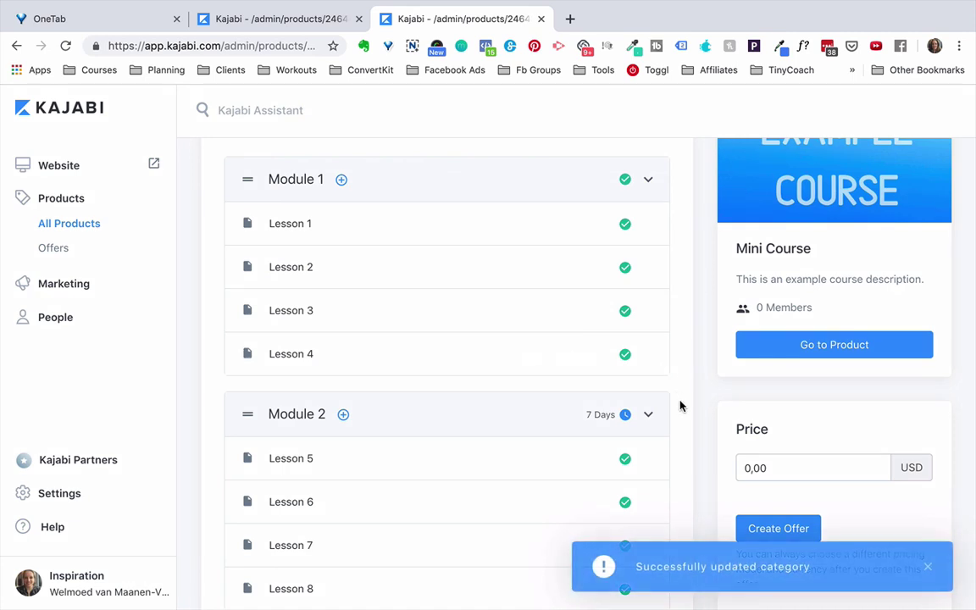
scroll(680, 407, "down", 1)
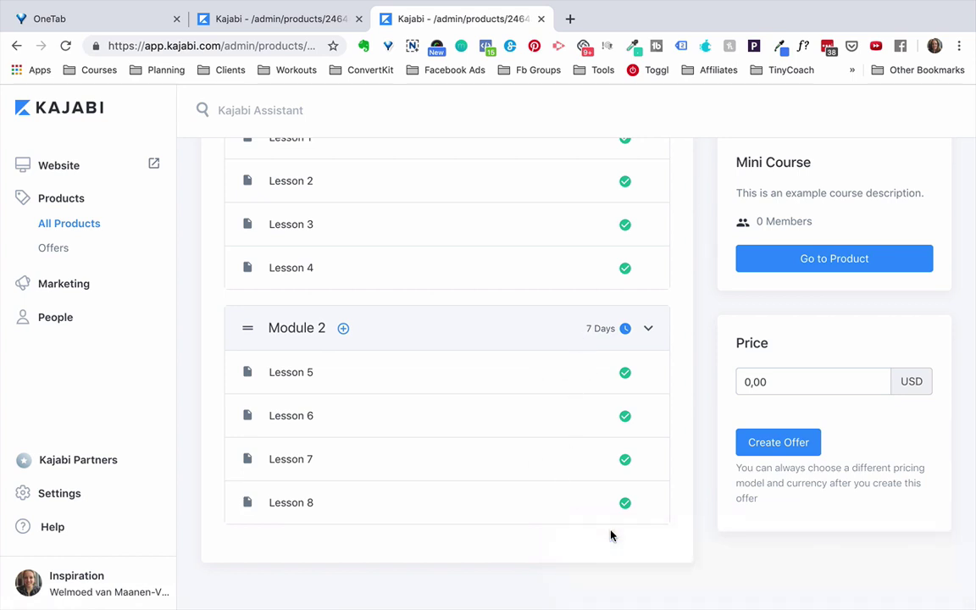
scroll(611, 551, "up", 1)
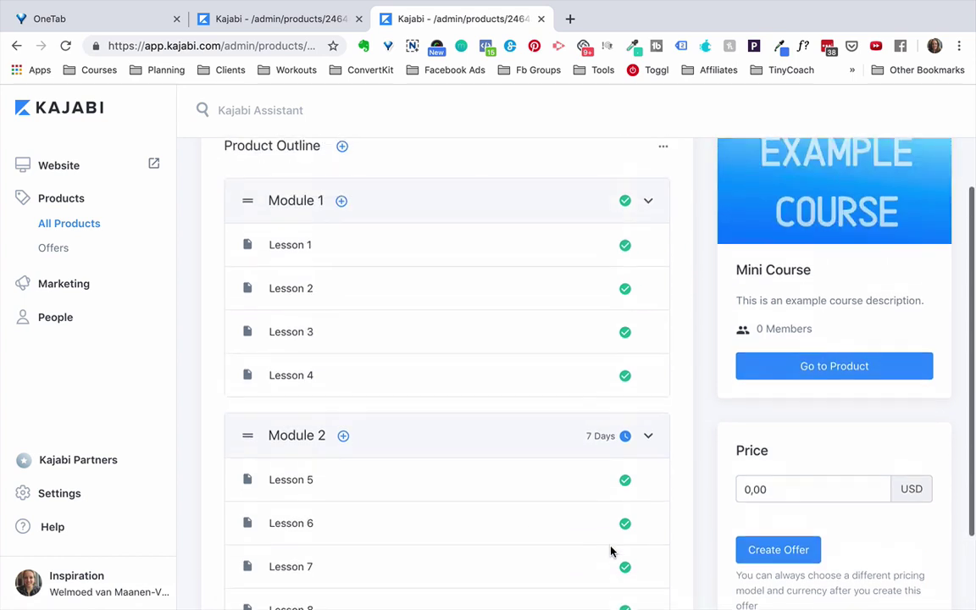
scroll(612, 552, "down", 1)
scroll(612, 551, "down", 1)
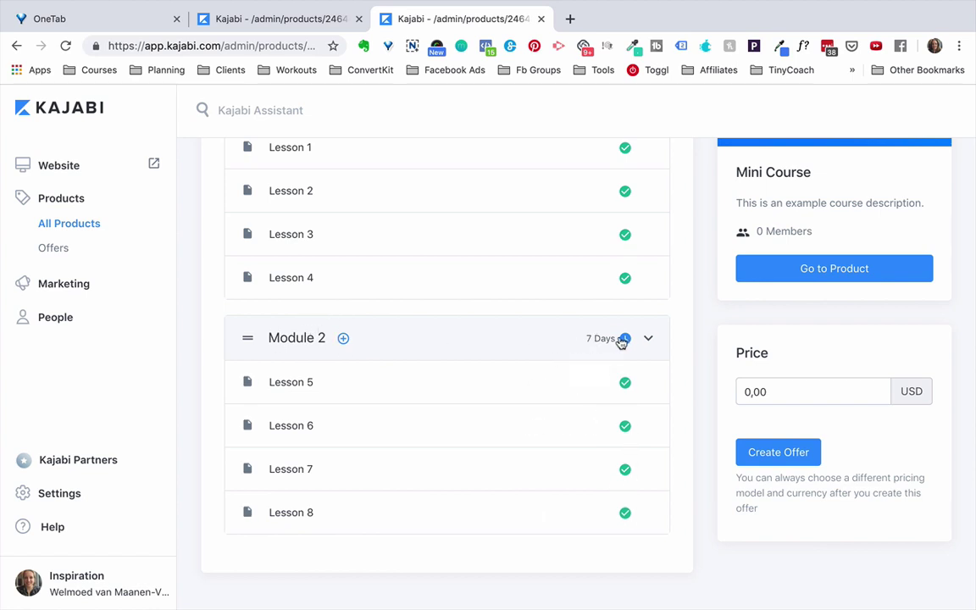
left_click(625, 384)
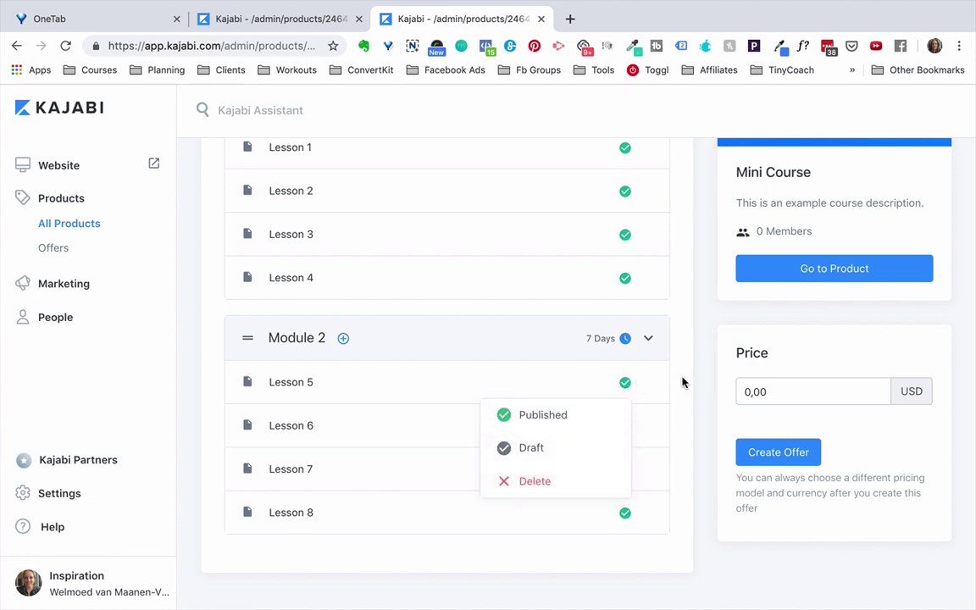
scroll(682, 383, "up", 3)
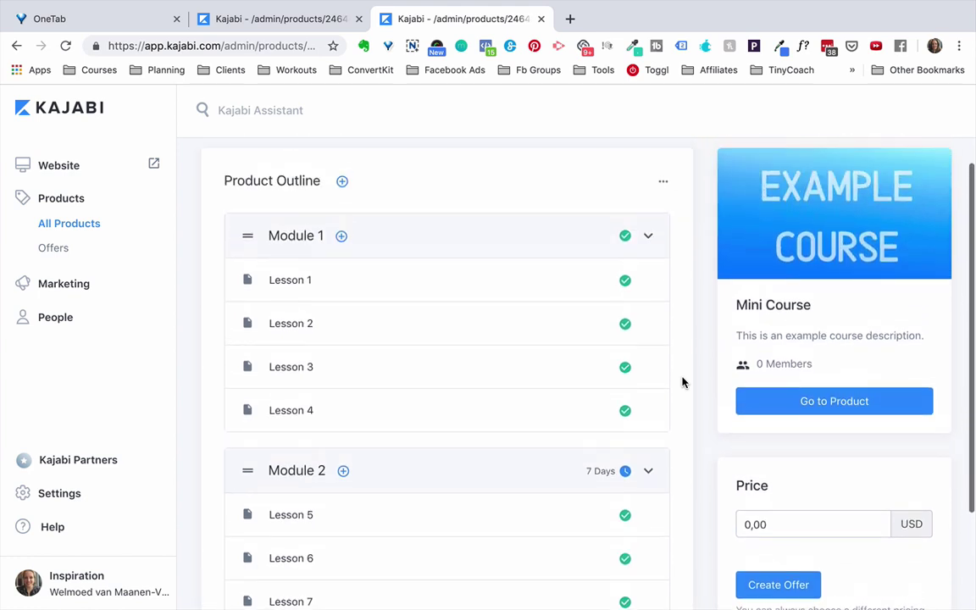
- Change the Module 2 category's status from Drip to Published in the Mini Course outline
scroll(682, 383, "down", 2)
scroll(685, 383, "up", 1)
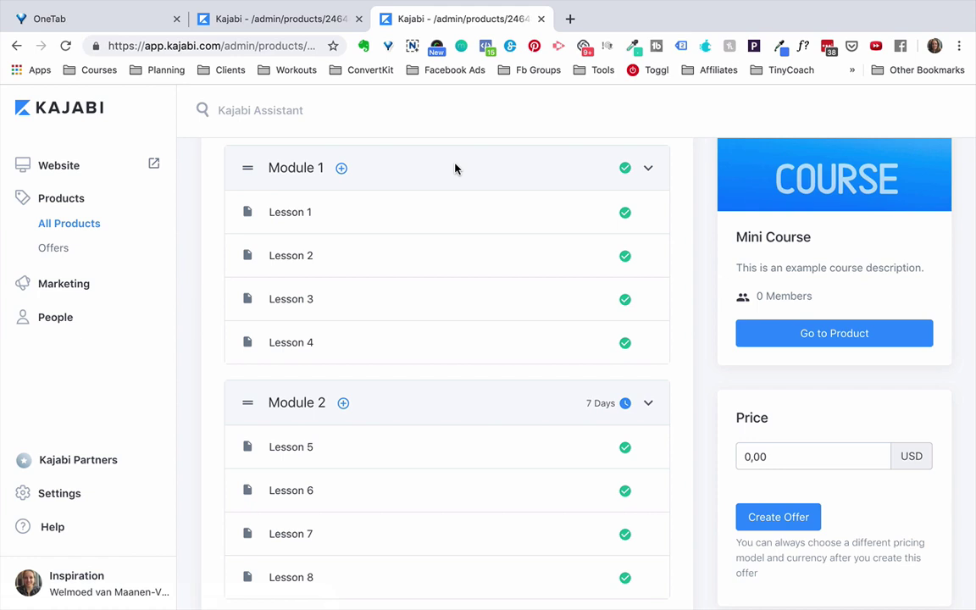
scroll(454, 168, "down", 2)
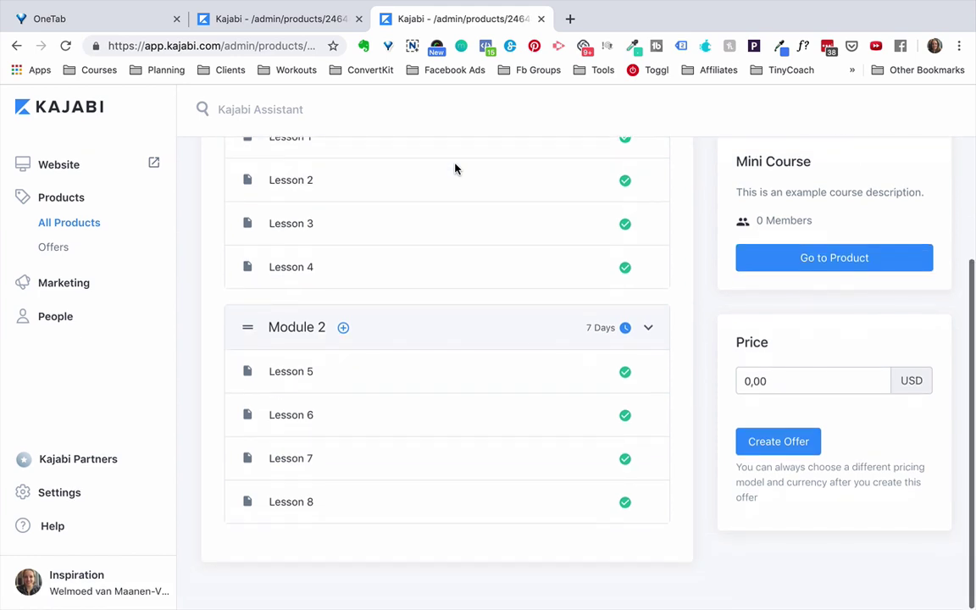
left_click(624, 327)
left_click(627, 371)
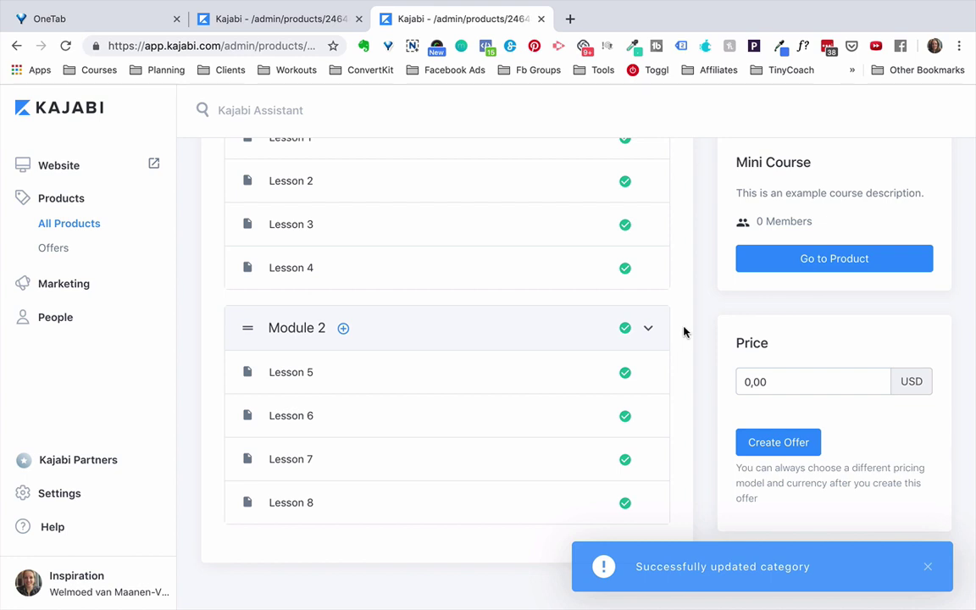
scroll(684, 331, "up", 3)
scroll(685, 331, "down", 3)
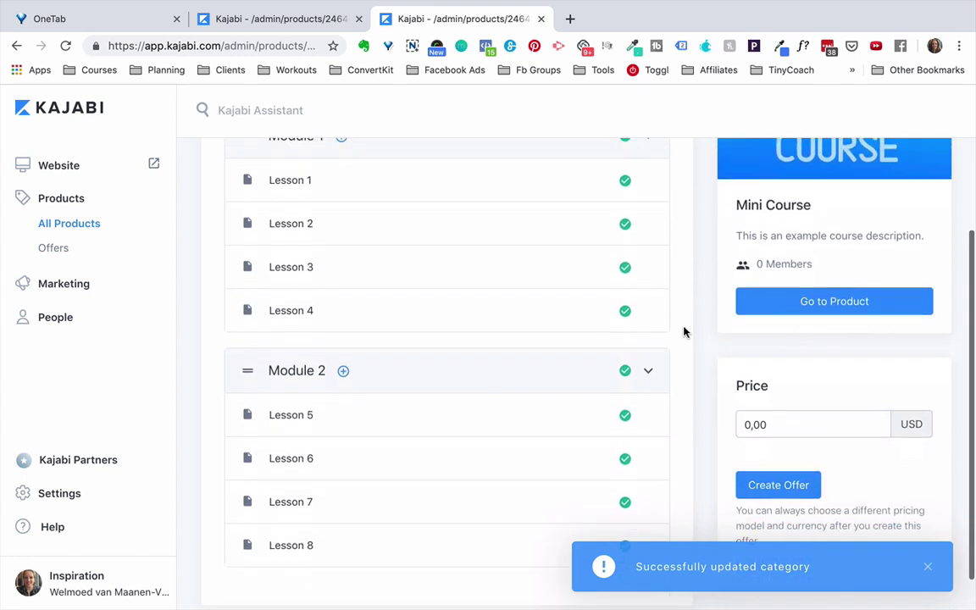
- Open Lesson 1 from Module 1 and examine its post details, body text and the body editor's formatting and alignment options
scroll(685, 331, "up", 3)
scroll(685, 331, "down", 2)
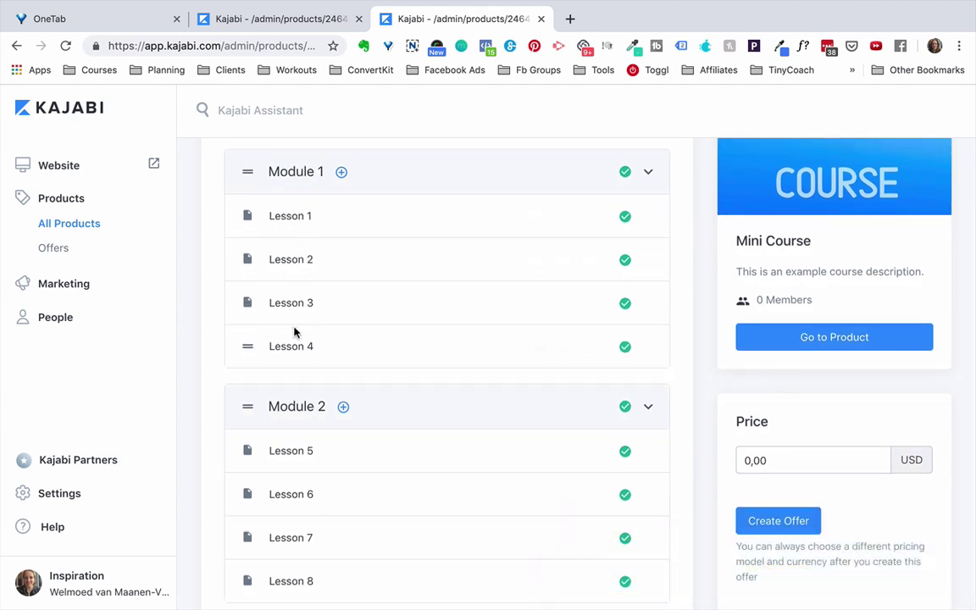
left_click(292, 217)
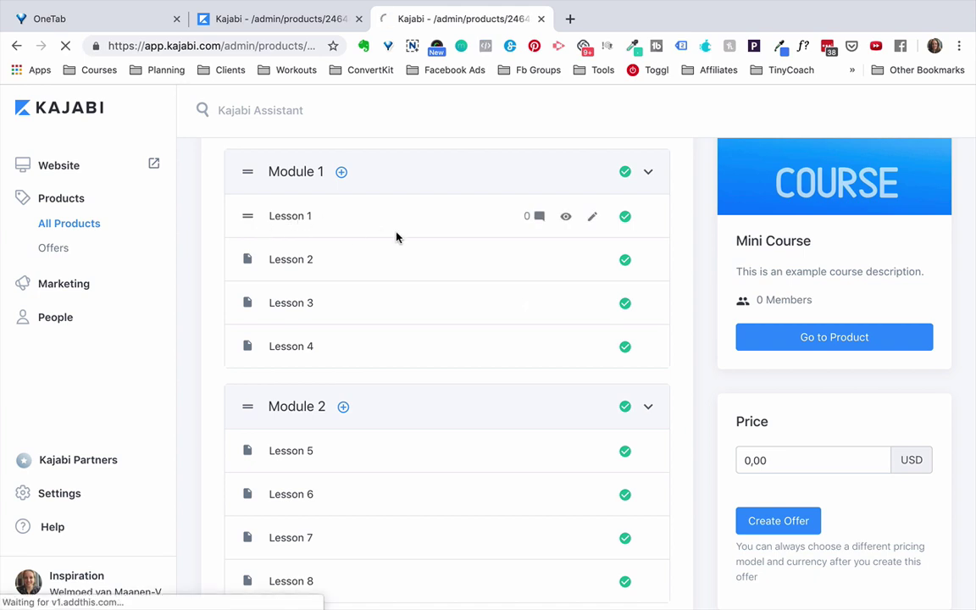
scroll(437, 216, "down", 5)
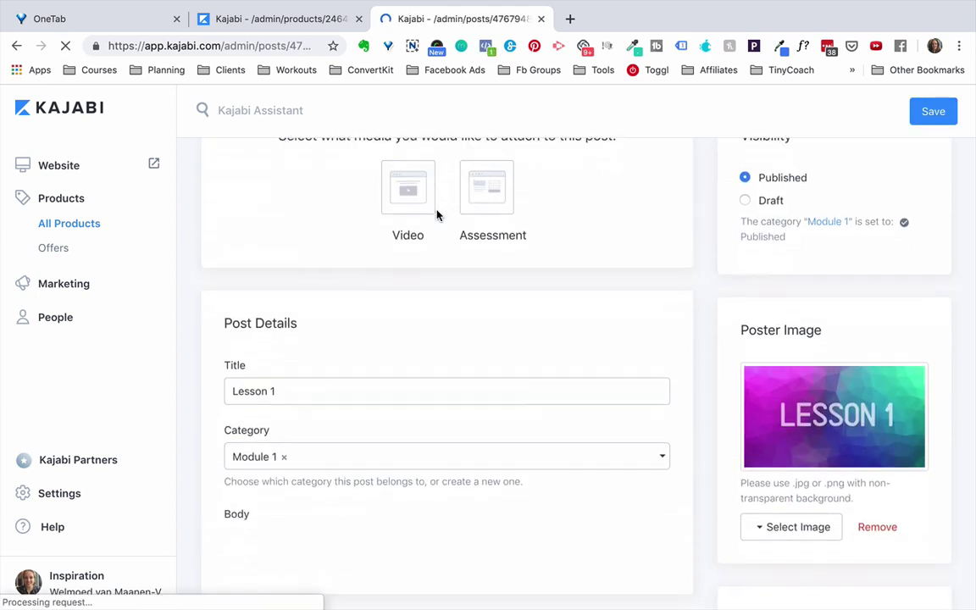
scroll(437, 215, "down", 5)
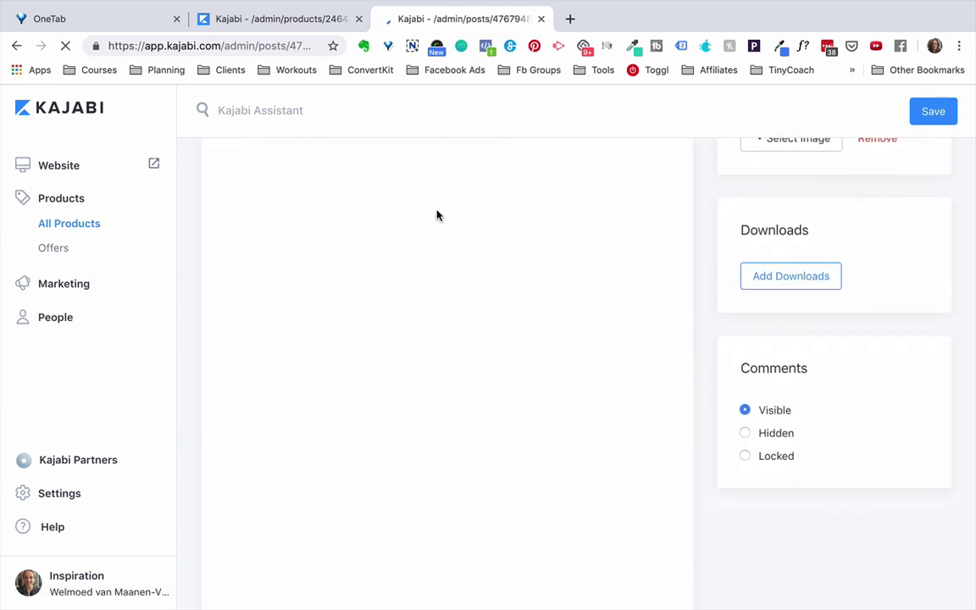
scroll(462, 327, "down", 3)
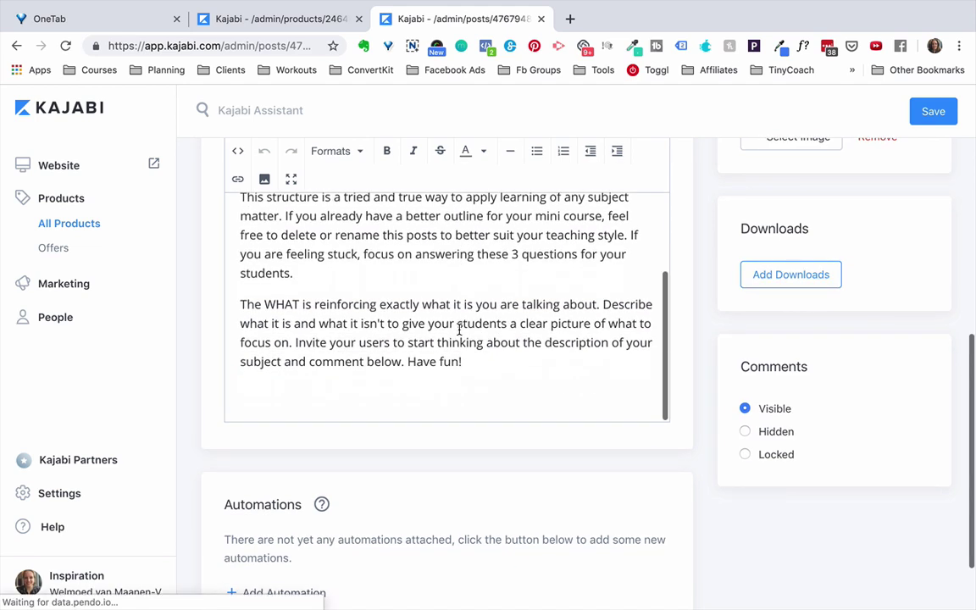
scroll(459, 331, "up", 3)
scroll(459, 330, "up", 1)
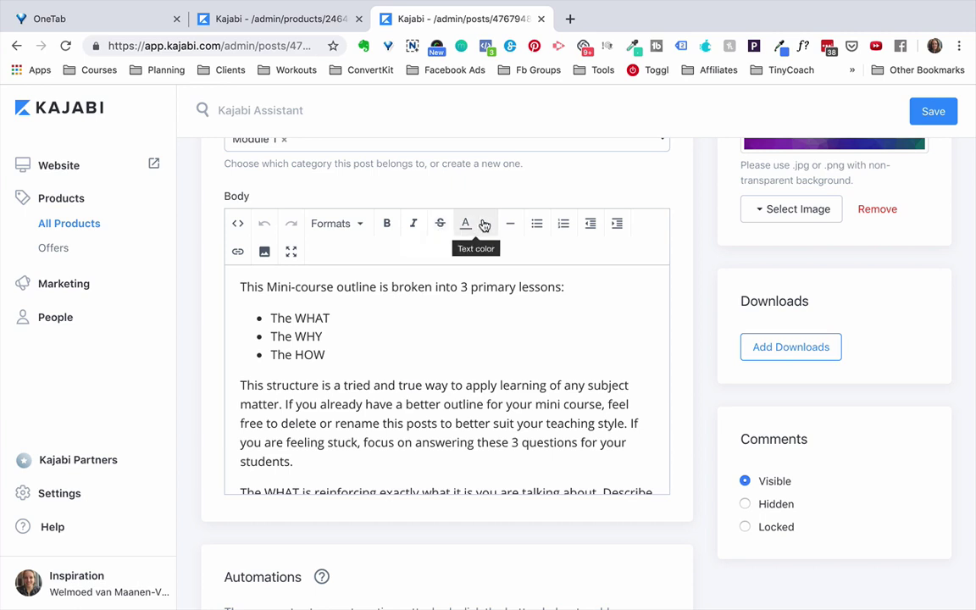
left_click(346, 228)
mouse_move(359, 344)
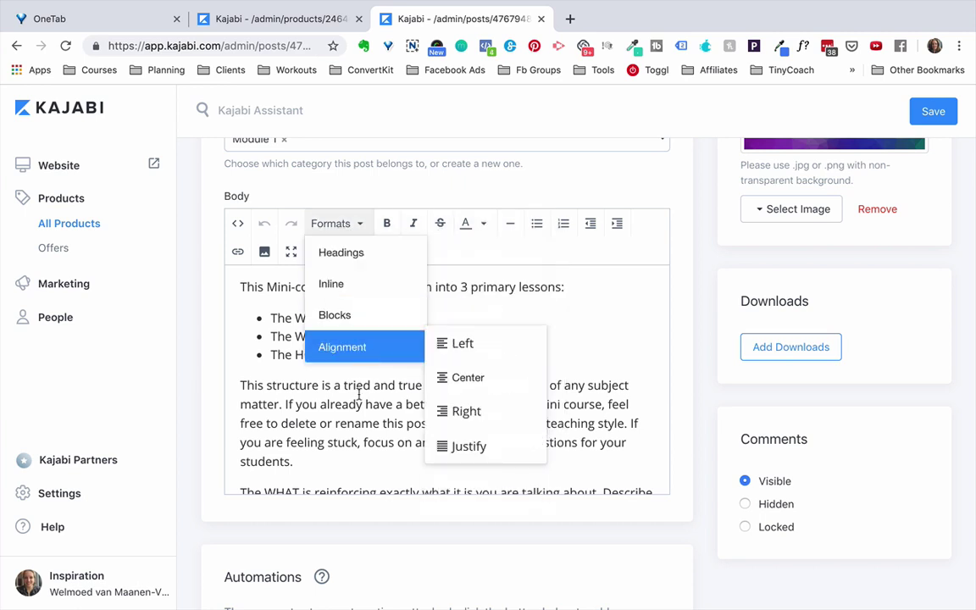
left_click(373, 422)
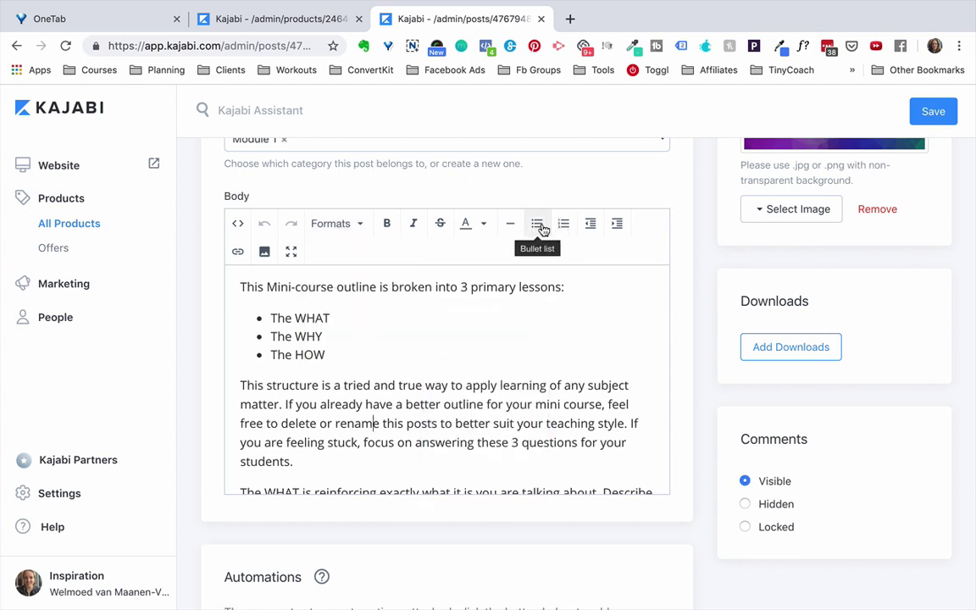
scroll(470, 331, "down", 3)
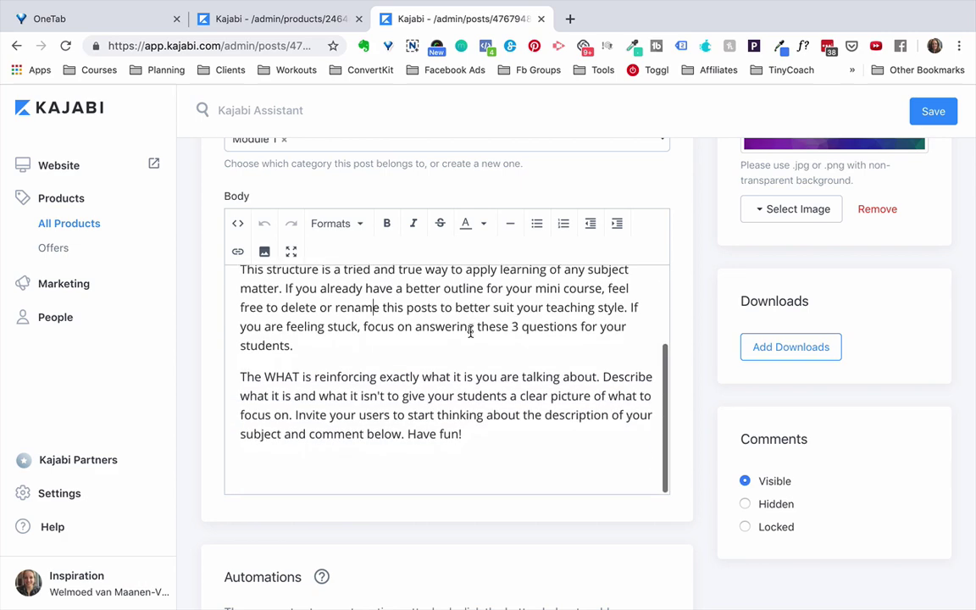
scroll(470, 331, "up", 3)
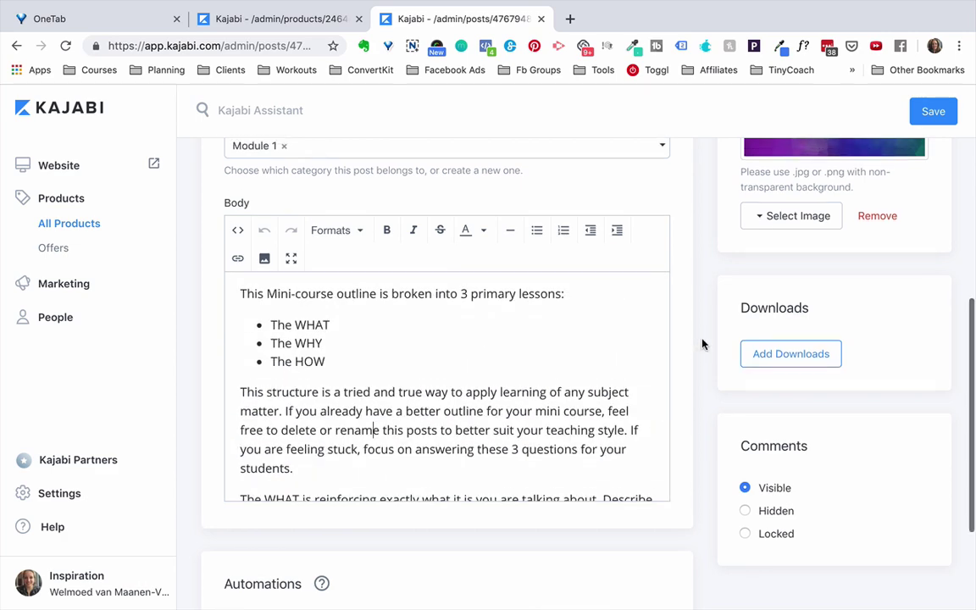
- Review the poster image, downloads, comments and automations settings of the Lesson 1 post
scroll(702, 343, "up", 3)
scroll(701, 343, "down", 3)
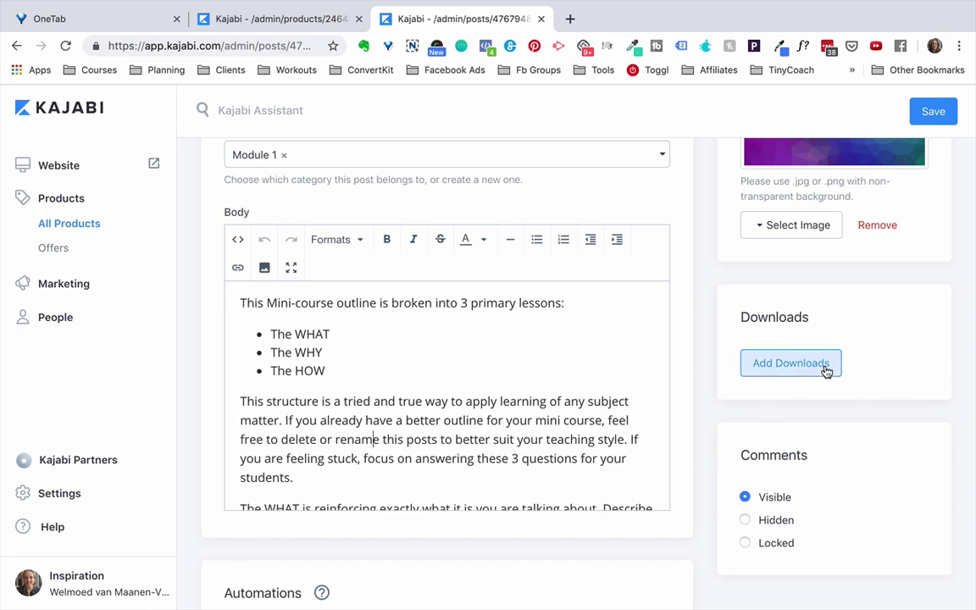
scroll(875, 356, "down", 3)
scroll(875, 352, "down", 1)
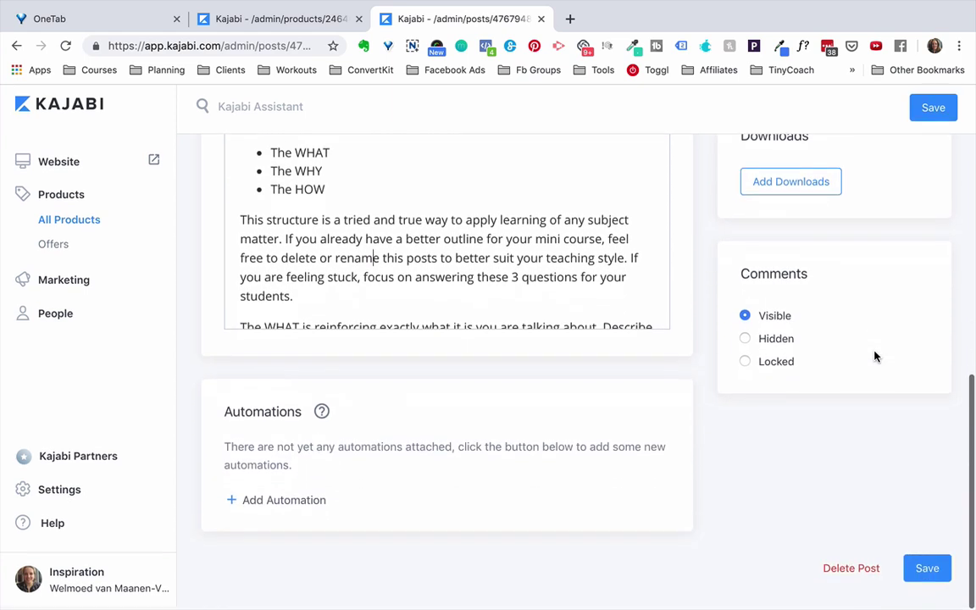
left_click_drag(739, 281, 812, 286)
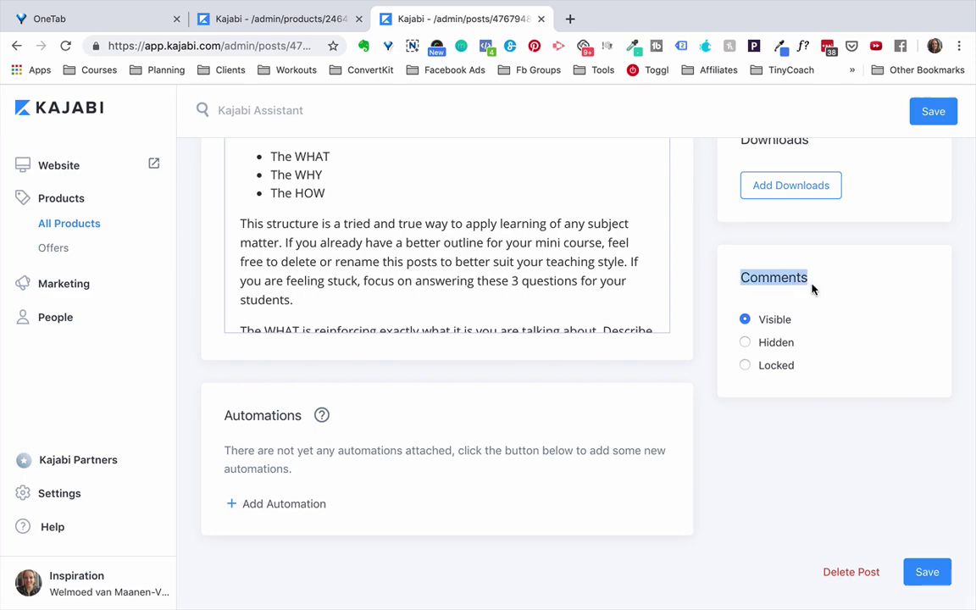
left_click(811, 286)
scroll(811, 288, "up", 4)
scroll(812, 288, "up", 2)
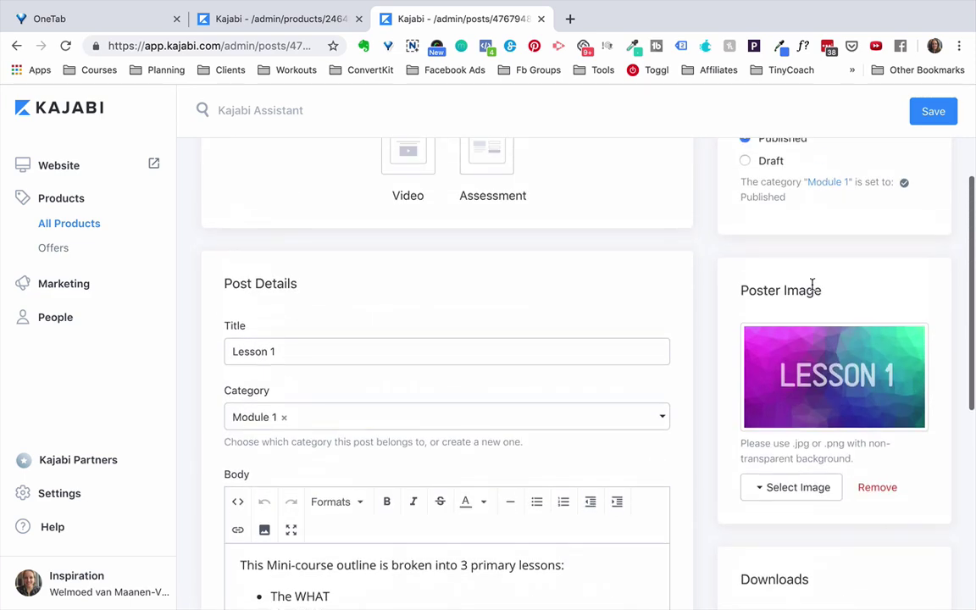
scroll(511, 281, "down", 5)
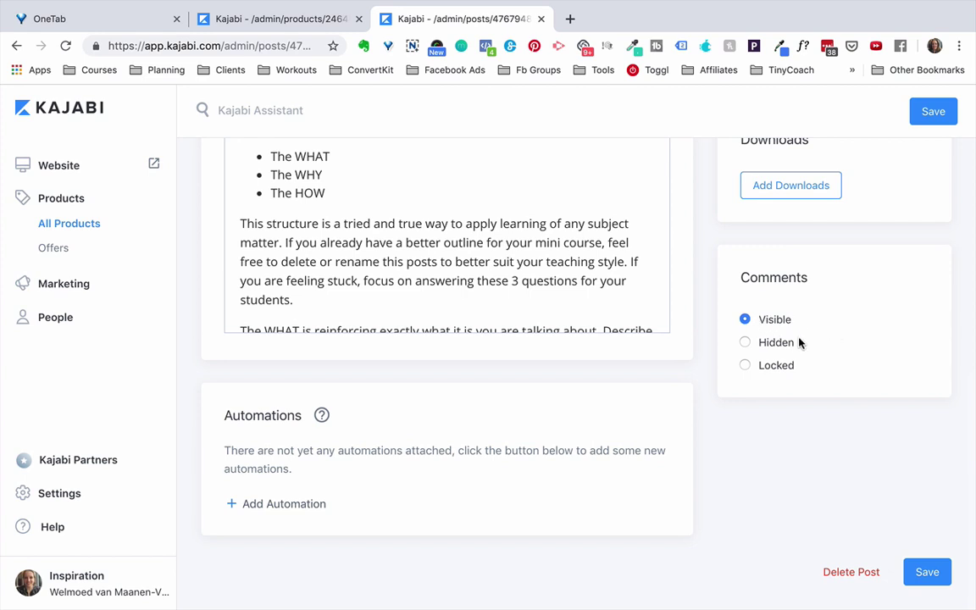
- Save the Lesson 1 post with its comments set to Visible
left_click(745, 342)
left_click(938, 576)
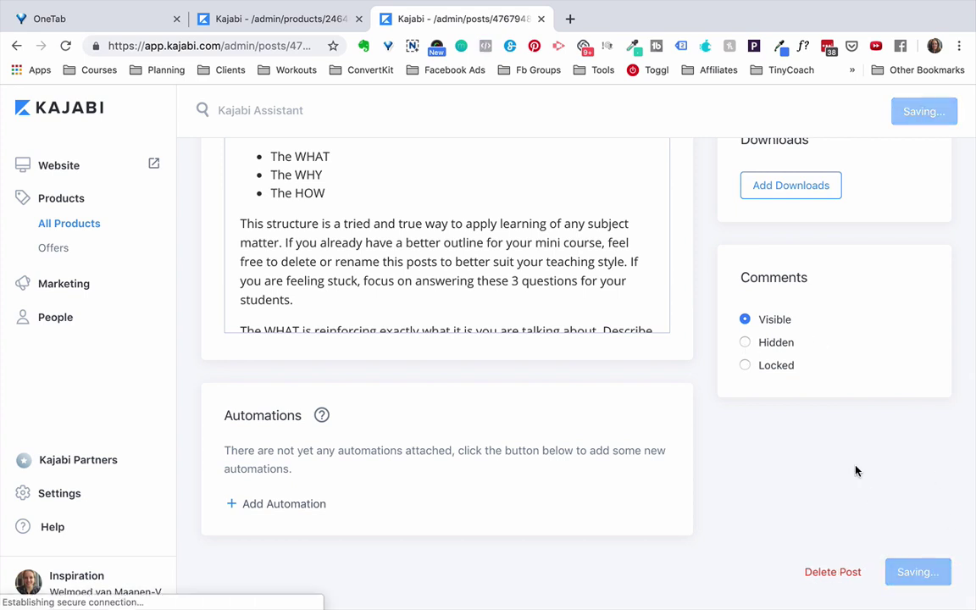
scroll(545, 359, "down", 5)
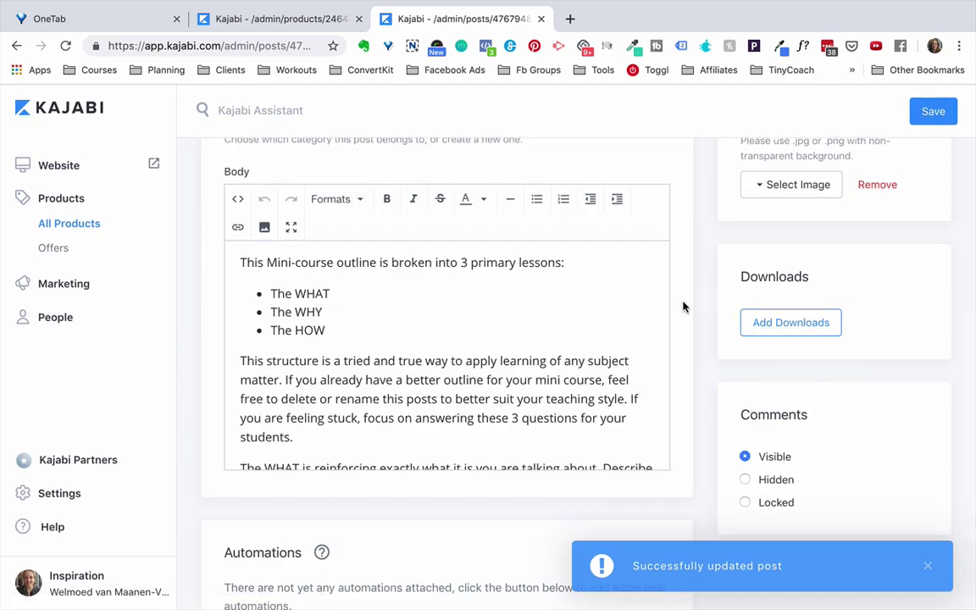
scroll(685, 306, "up", 5)
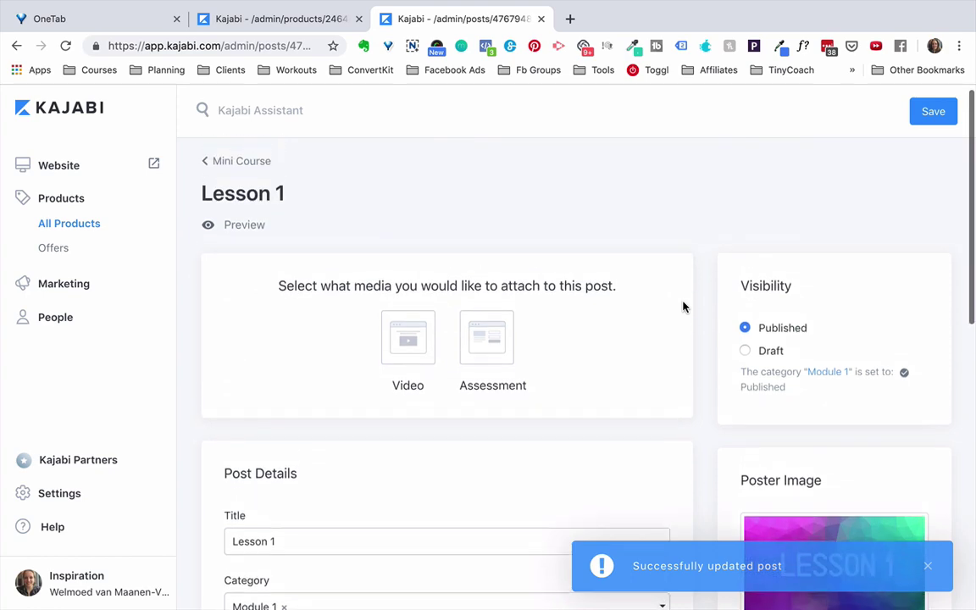
scroll(447, 229, "down", 3)
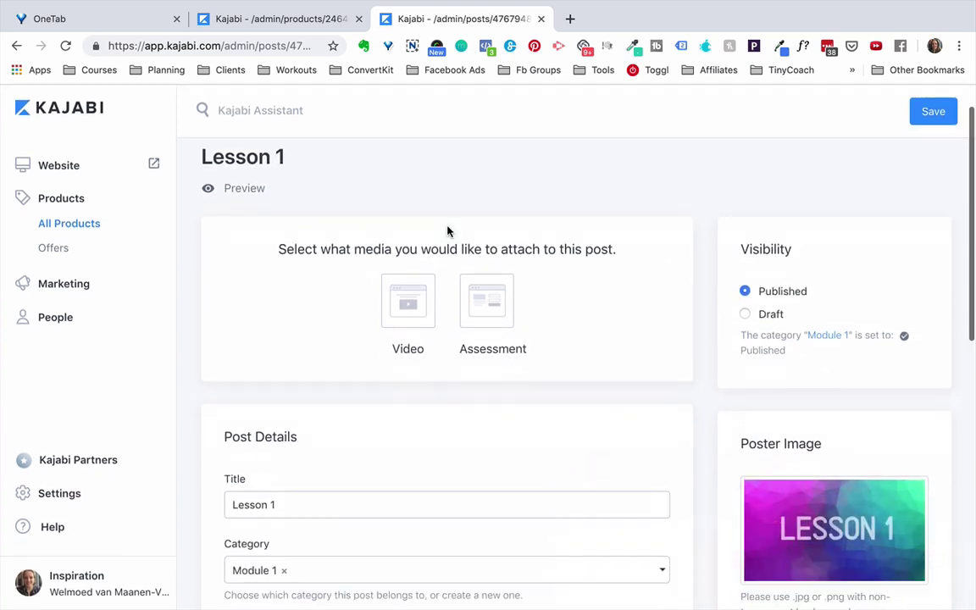
scroll(272, 172, "up", 2)
scroll(272, 165, "up", 1)
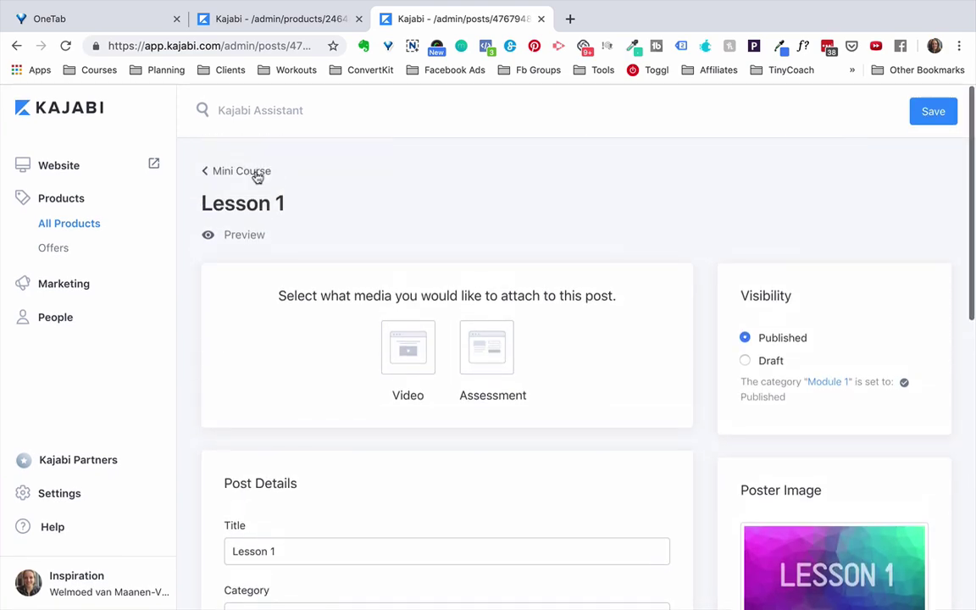
- Return to the Mini Course product page and review its full outline and the price and offer section
left_click(257, 172)
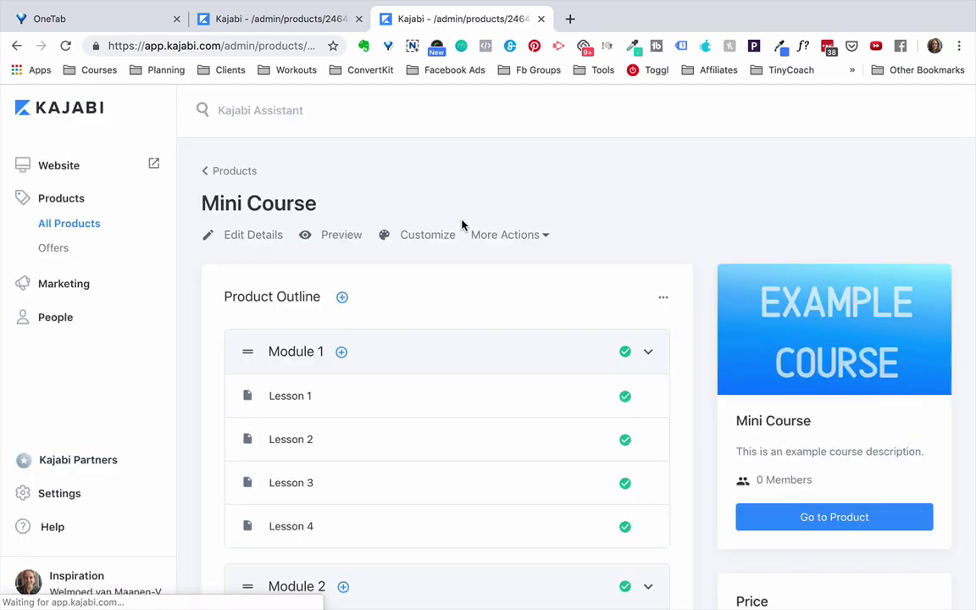
scroll(462, 224, "down", 3)
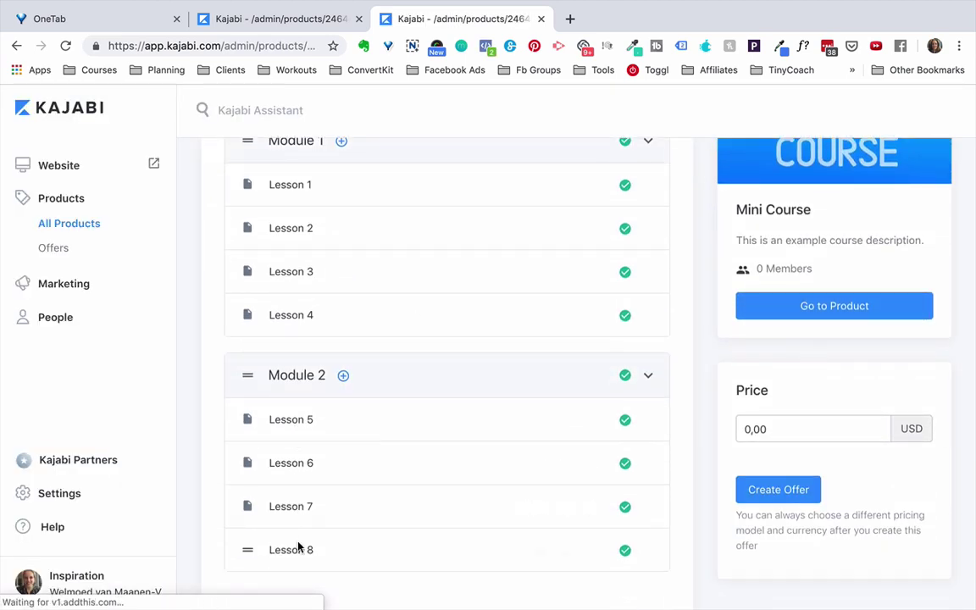
scroll(424, 321, "up", 2)
scroll(424, 320, "up", 1)
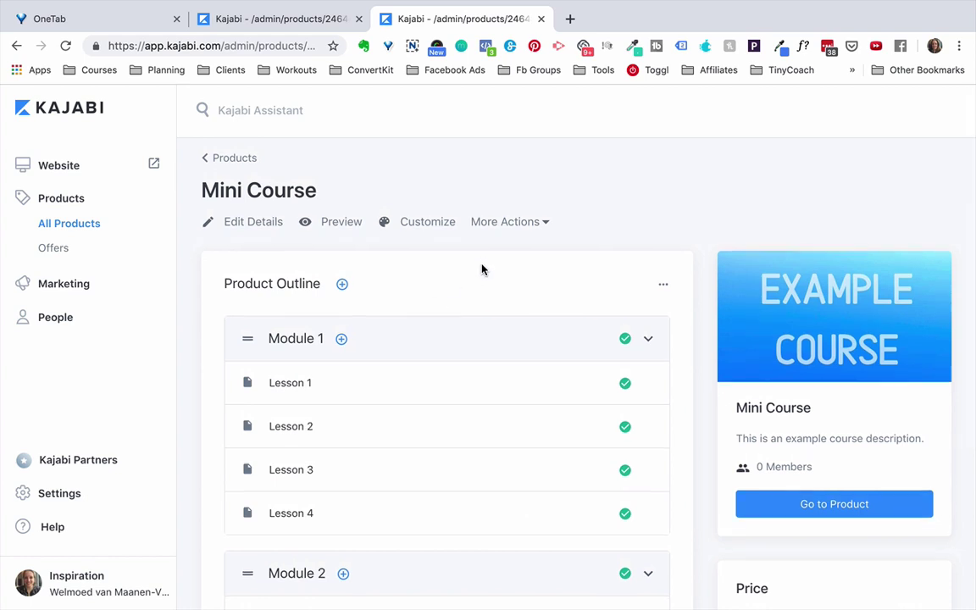
scroll(481, 268, "down", 5)
scroll(481, 270, "up", 2)
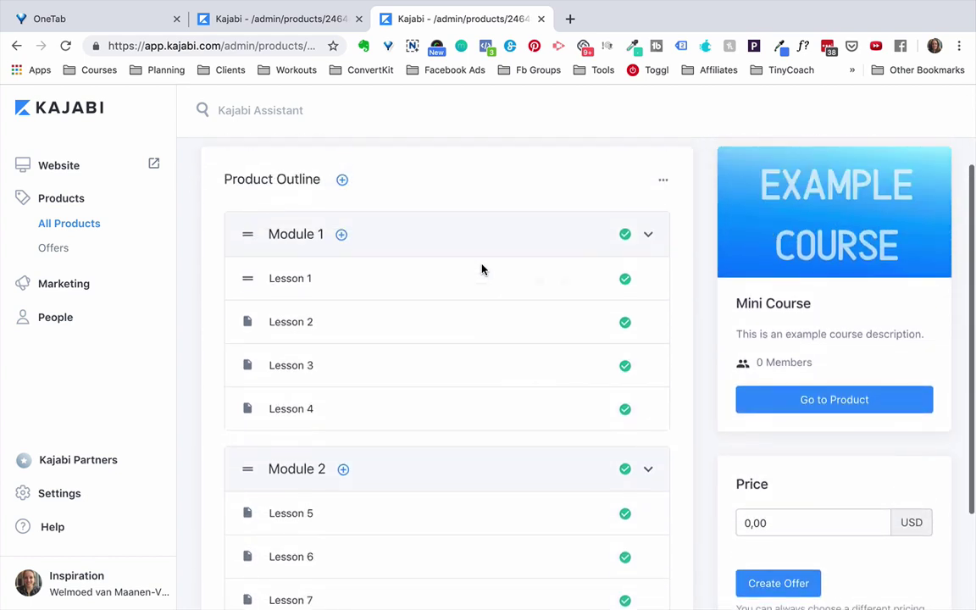
scroll(481, 269, "down", 3)
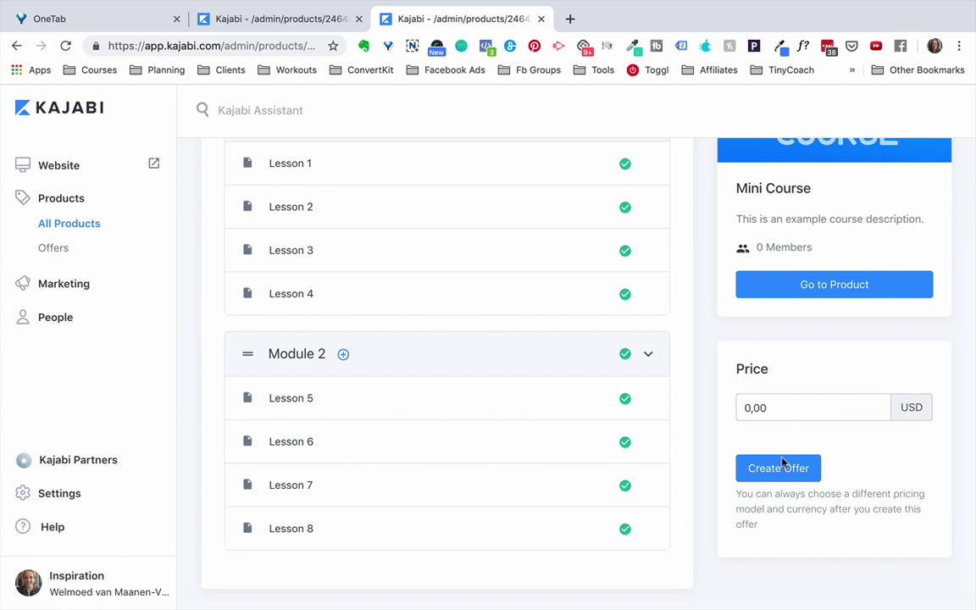
scroll(873, 474, "up", 5)
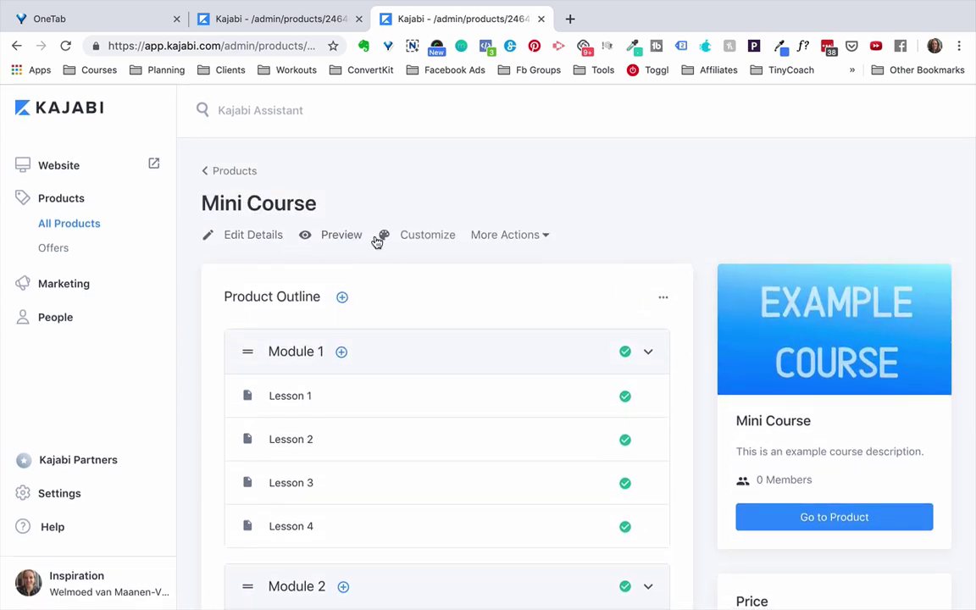
- Open the Mini Course details for editing, check the title, description and thumbnail, and return to the product page
left_click(234, 239)
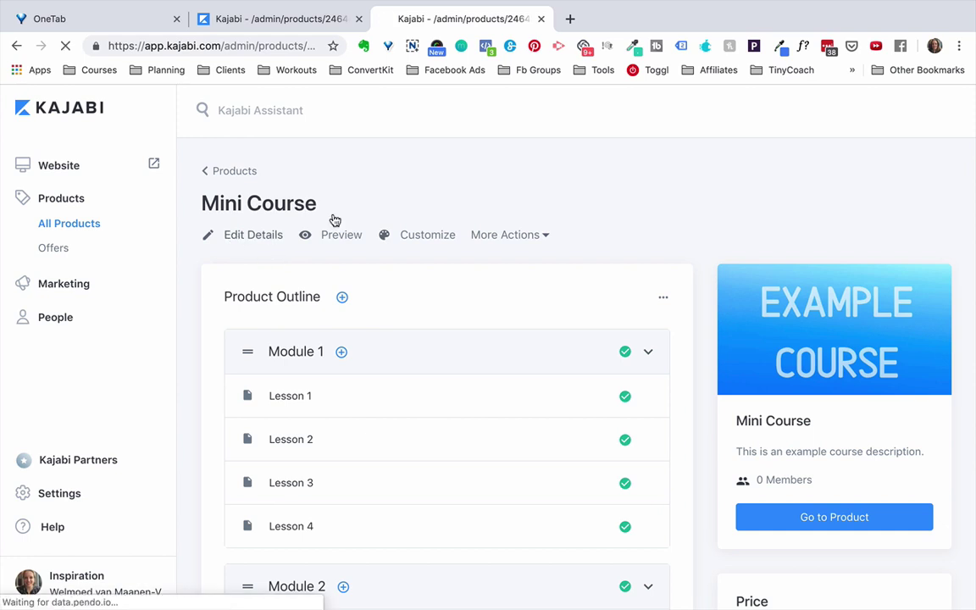
scroll(461, 189, "down", 3)
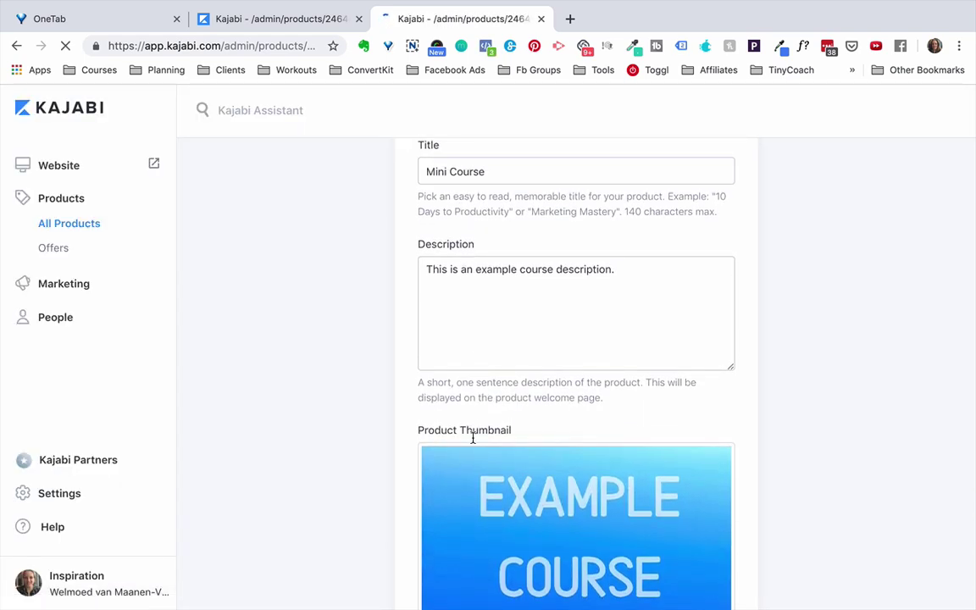
scroll(470, 436, "down", 2)
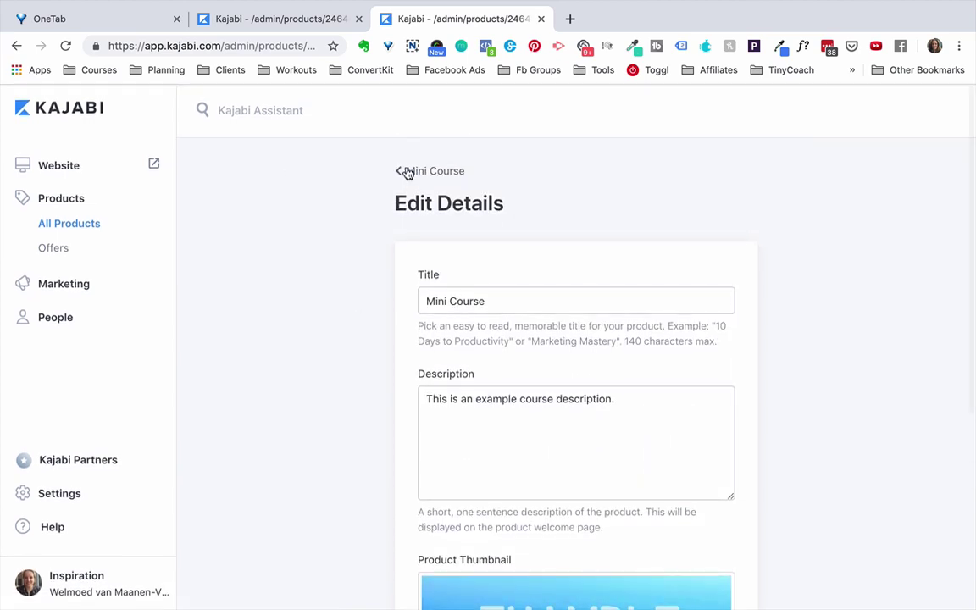
left_click(407, 173)
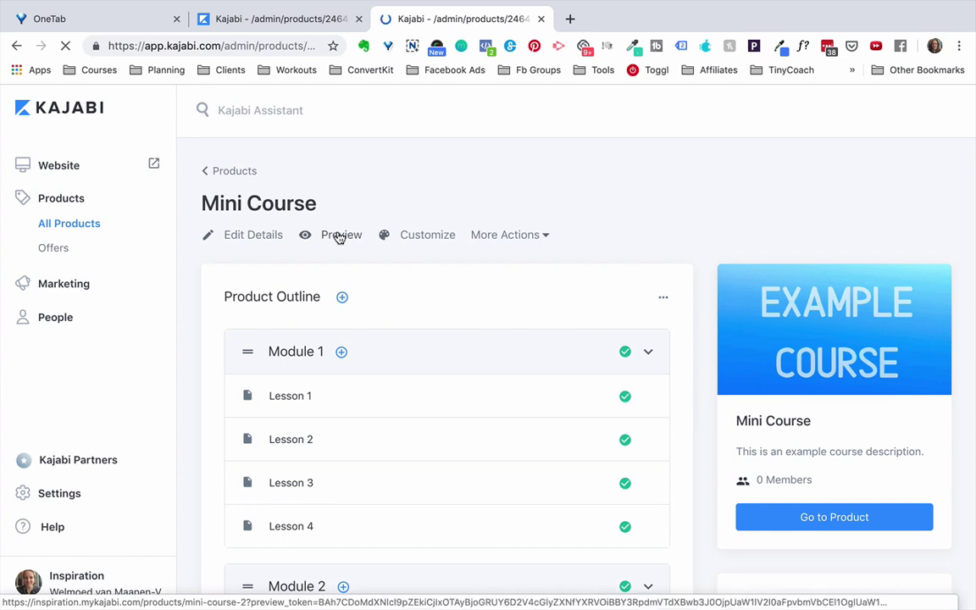
- Preview the Mini Course in a new browser tab and examine the banner and the lessons and thumbnails of Modules 1 and 2
right_click(339, 237)
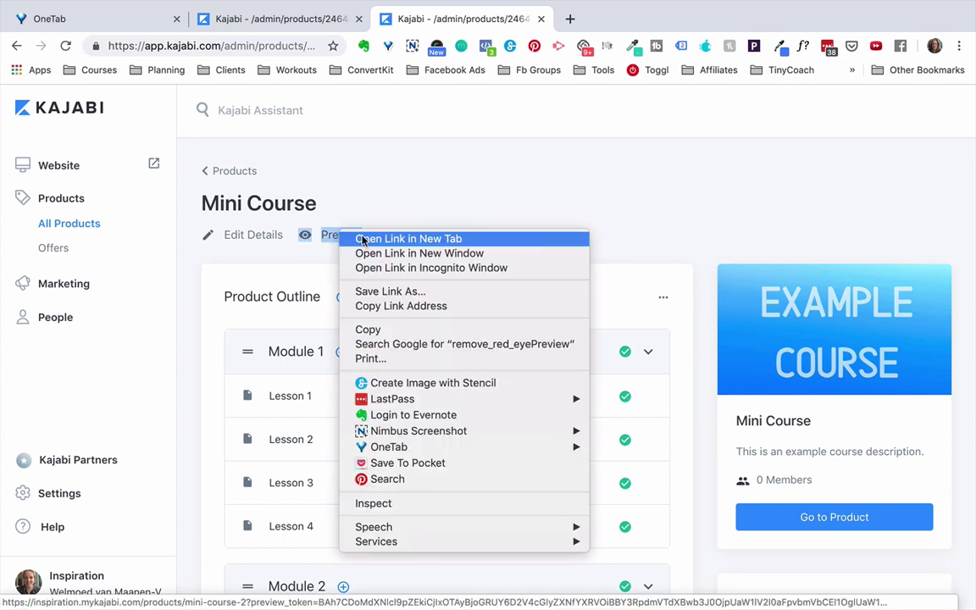
left_click(347, 241)
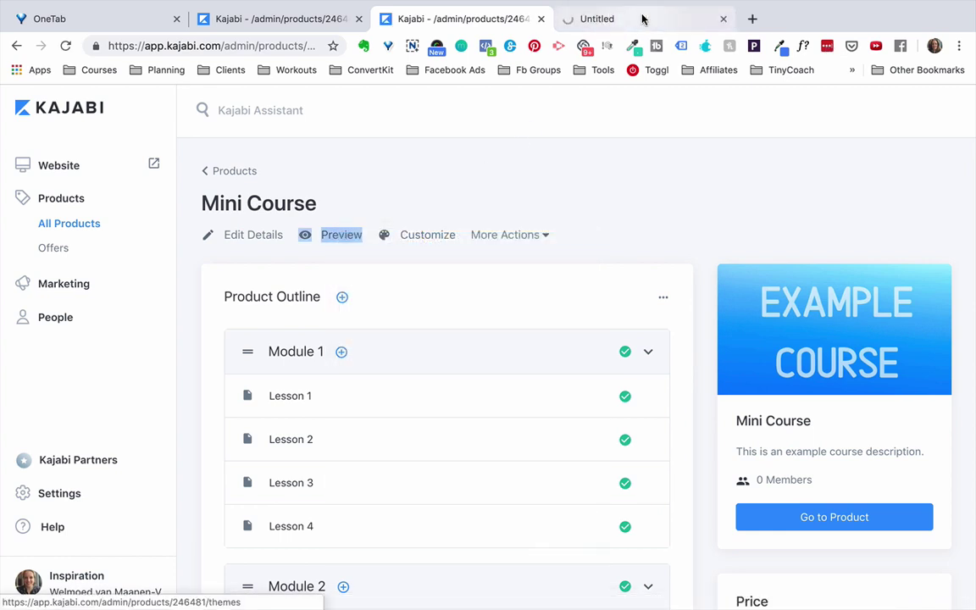
left_click(644, 17)
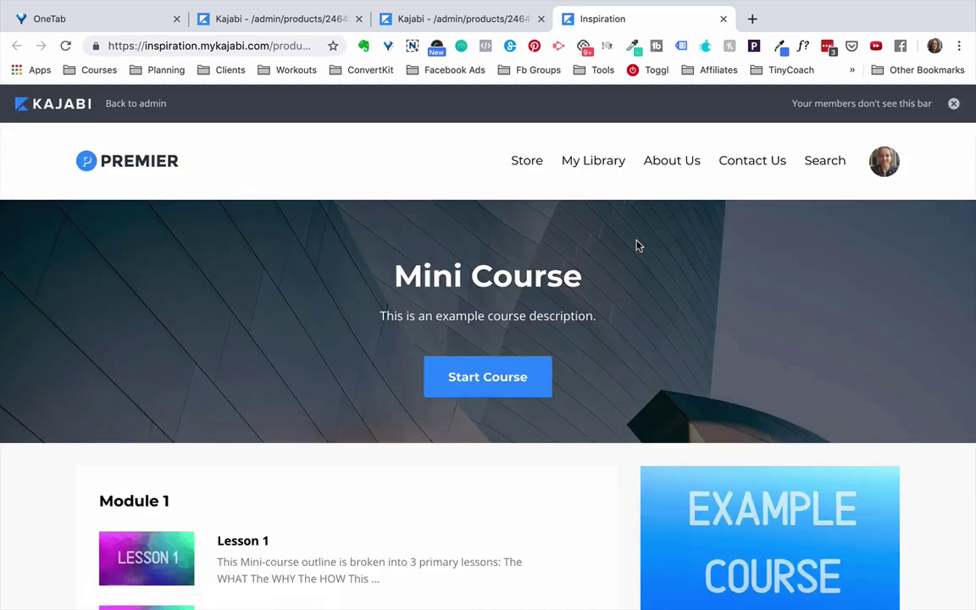
scroll(638, 246, "down", 3)
scroll(697, 375, "up", 2)
scroll(737, 440, "down", 3)
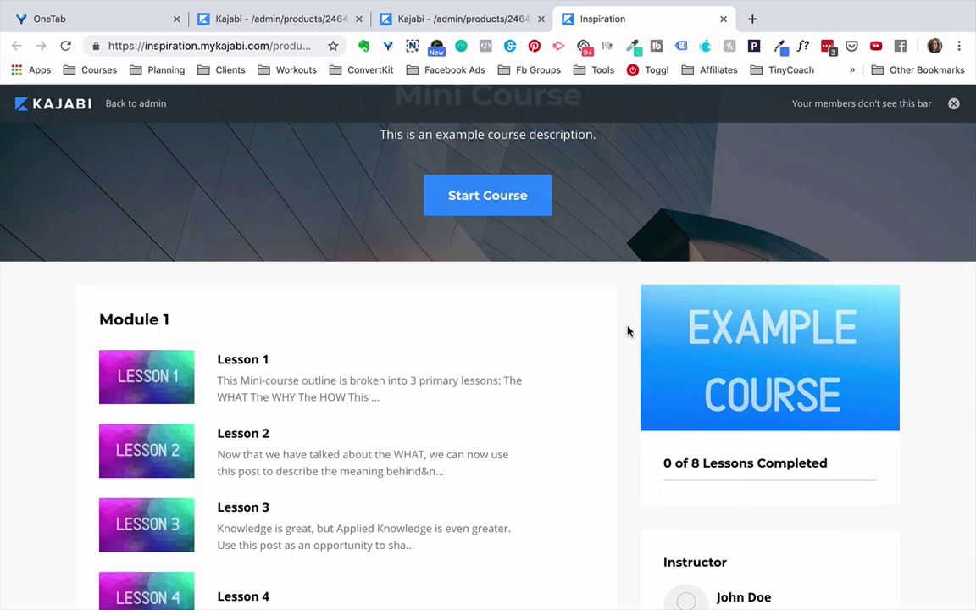
scroll(628, 331, "down", 1)
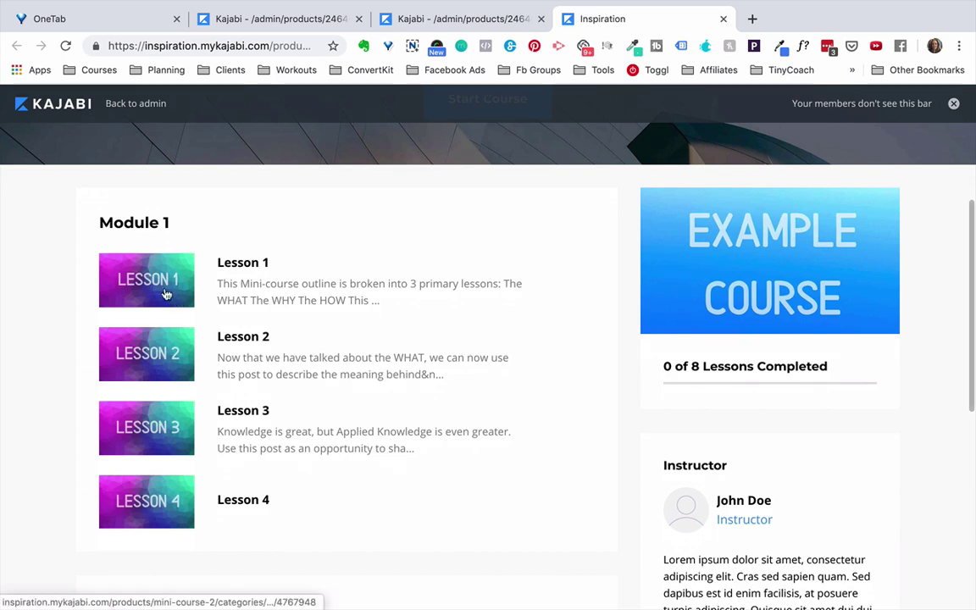
scroll(163, 414, "down", 5)
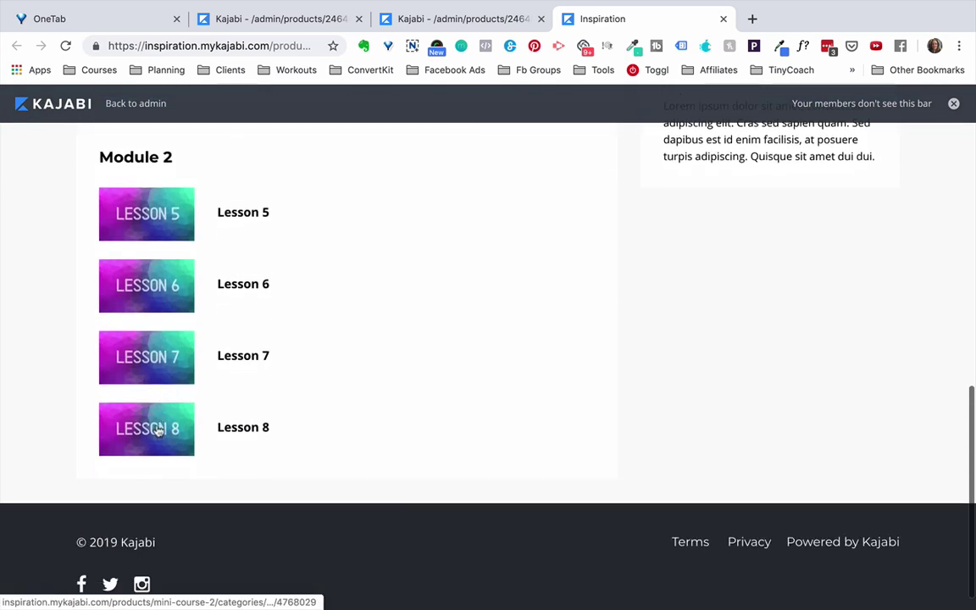
scroll(338, 271, "up", 6)
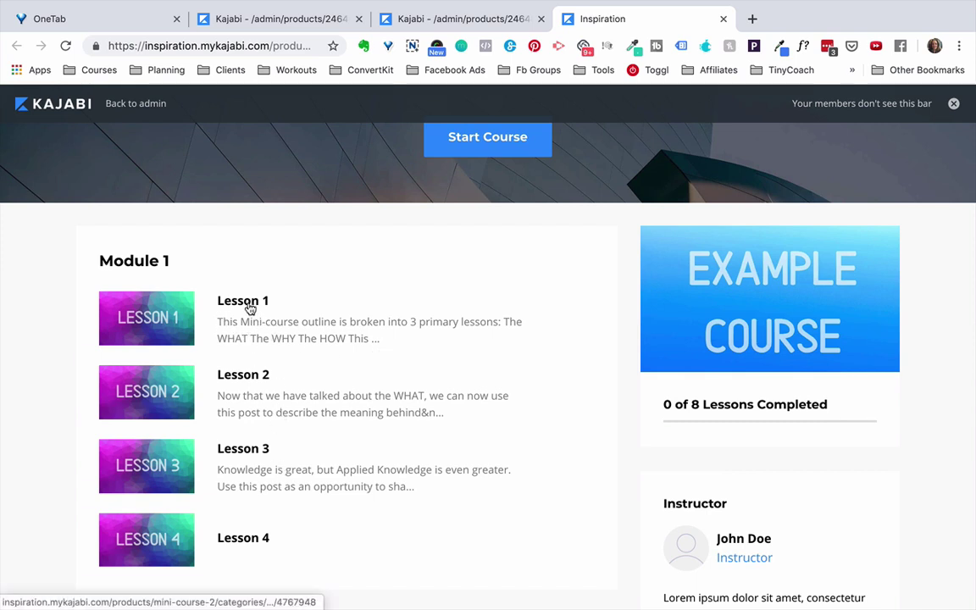
scroll(266, 316, "down", 5)
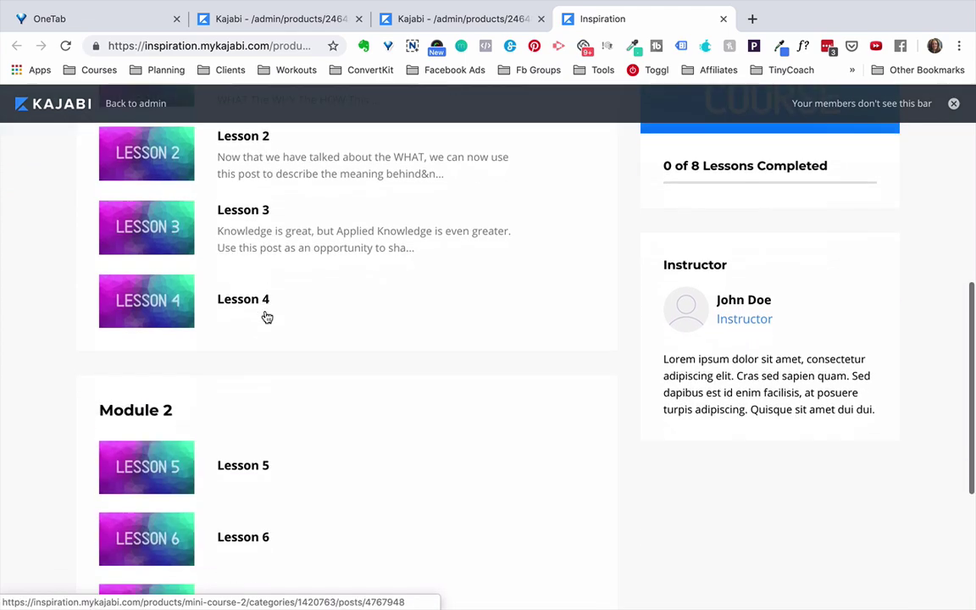
scroll(255, 464, "up", 5)
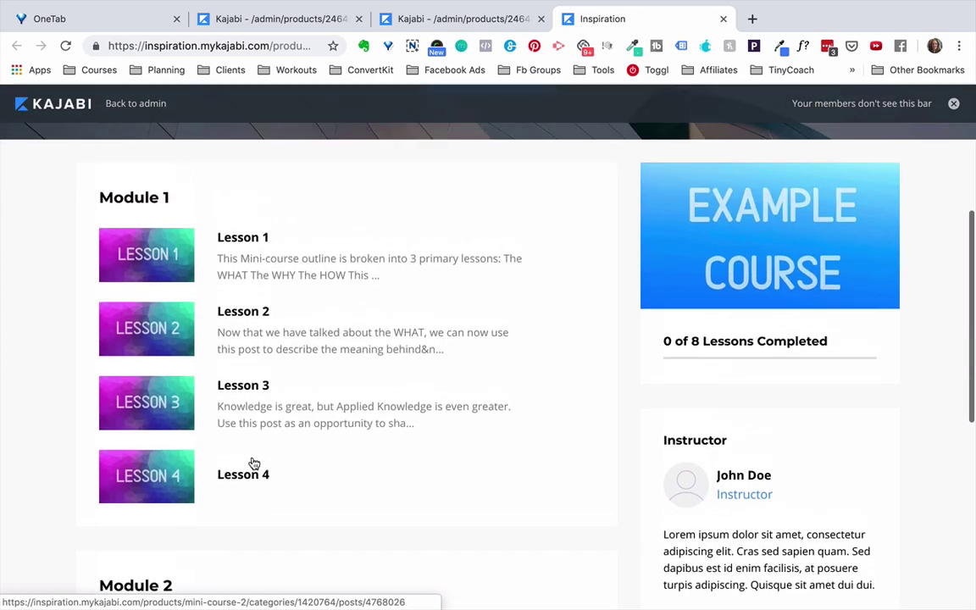
scroll(255, 464, "up", 5)
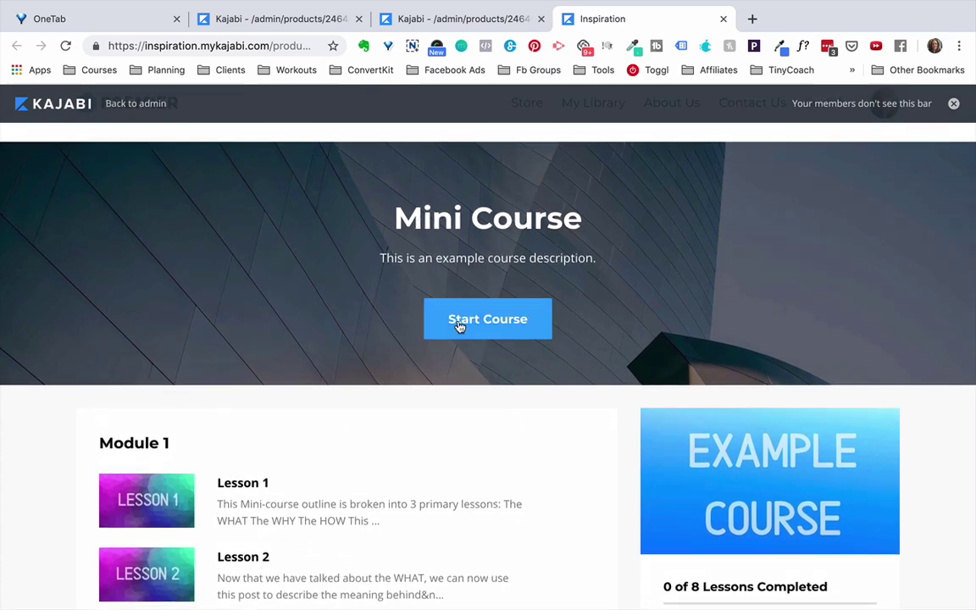
scroll(627, 297, "up", 1)
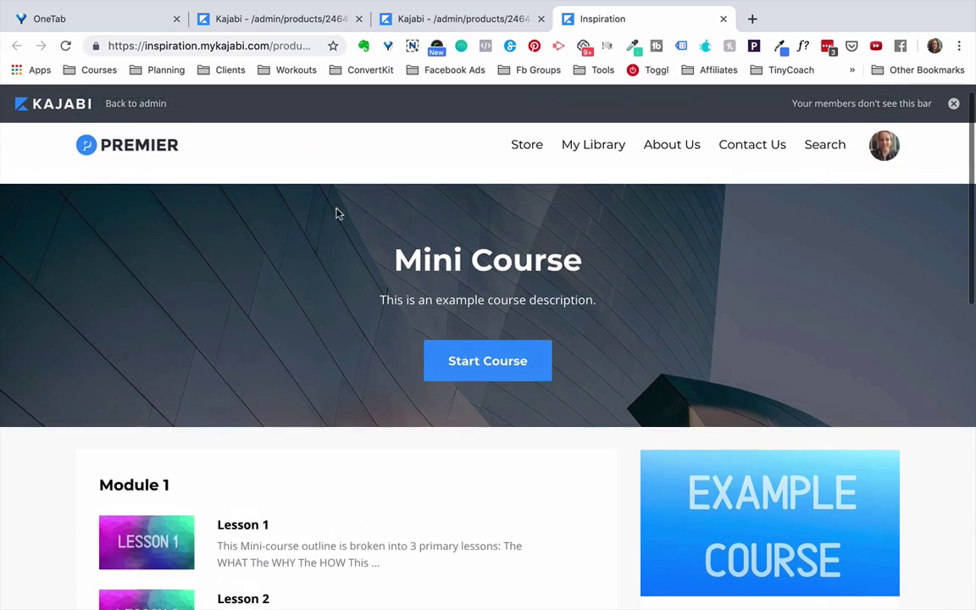
- Examine the course image, lesson progress and instructor sections of the previewed Mini Course page
scroll(786, 249, "down", 1)
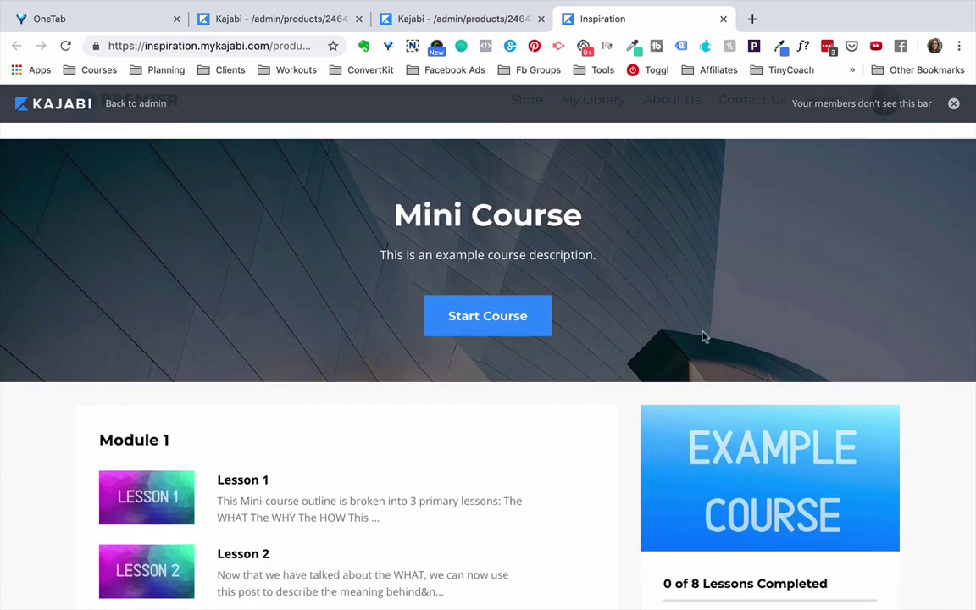
scroll(733, 273, "down", 6)
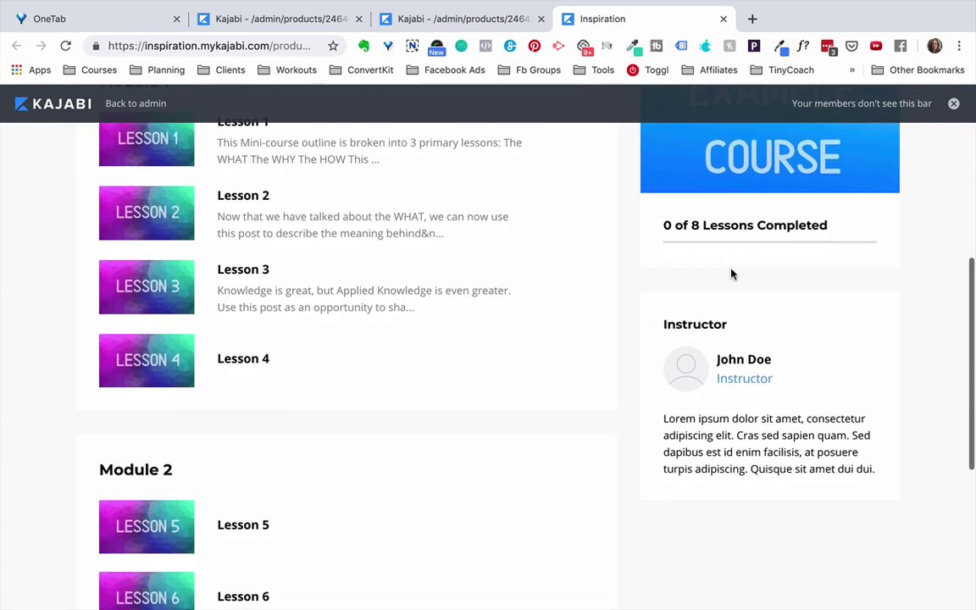
scroll(733, 274, "up", 1)
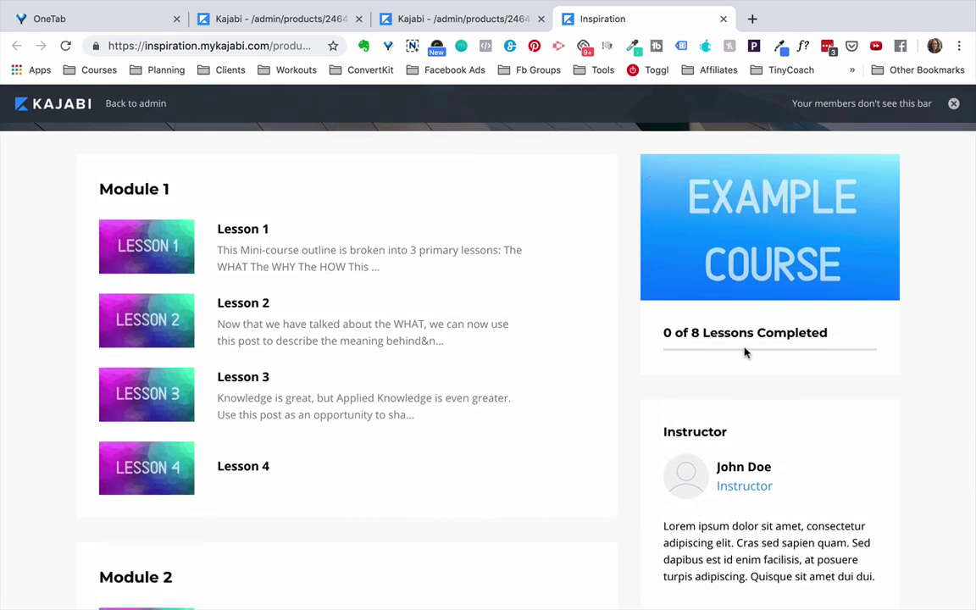
scroll(825, 336, "down", 2)
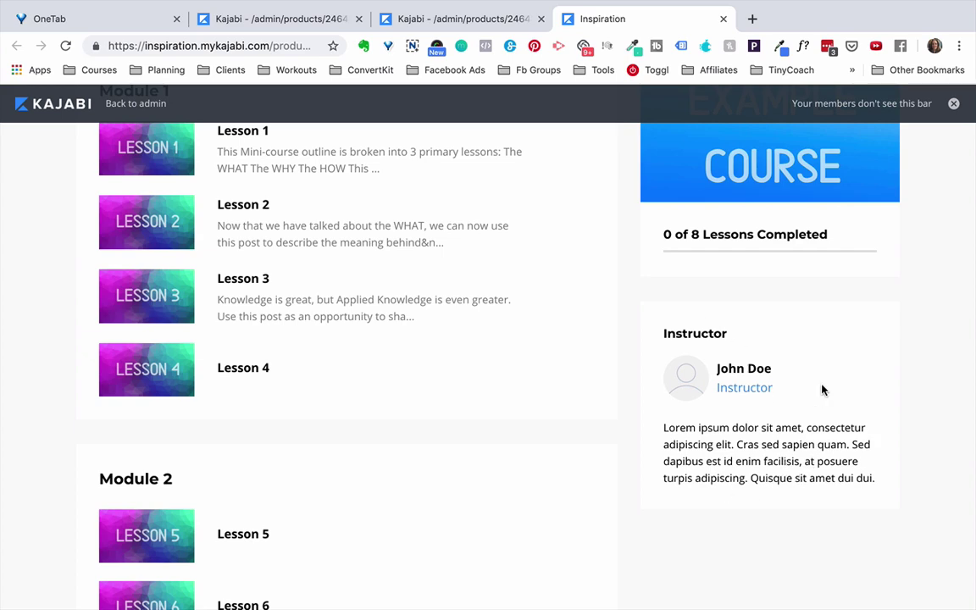
scroll(822, 390, "down", 5)
scroll(822, 389, "up", 10)
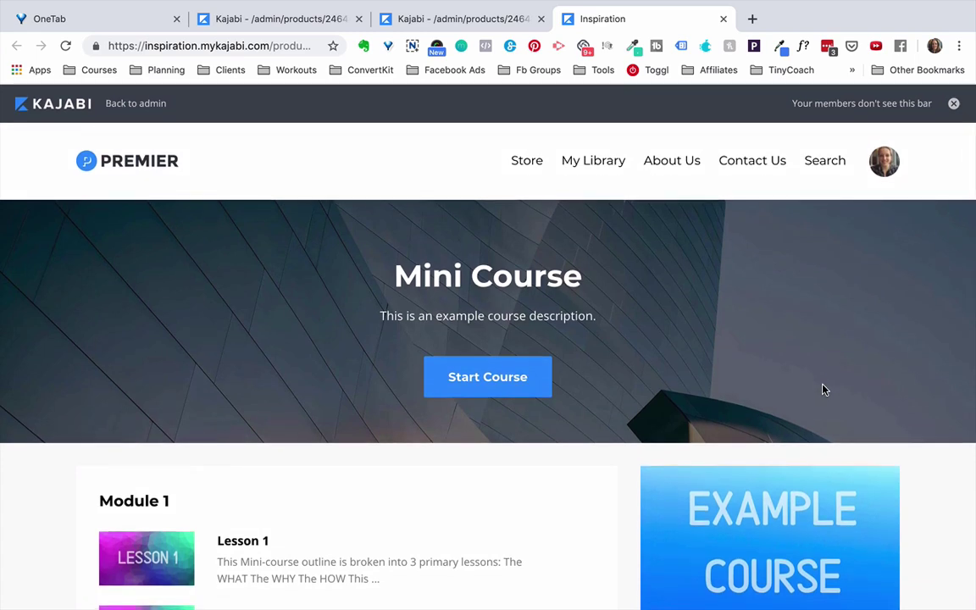
scroll(822, 389, "down", 3)
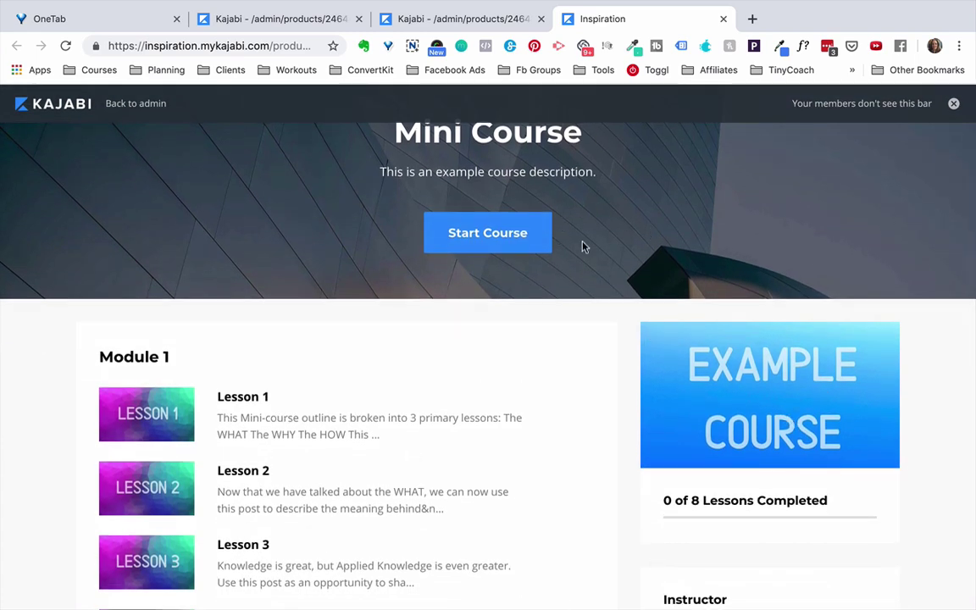
scroll(631, 236, "up", 3)
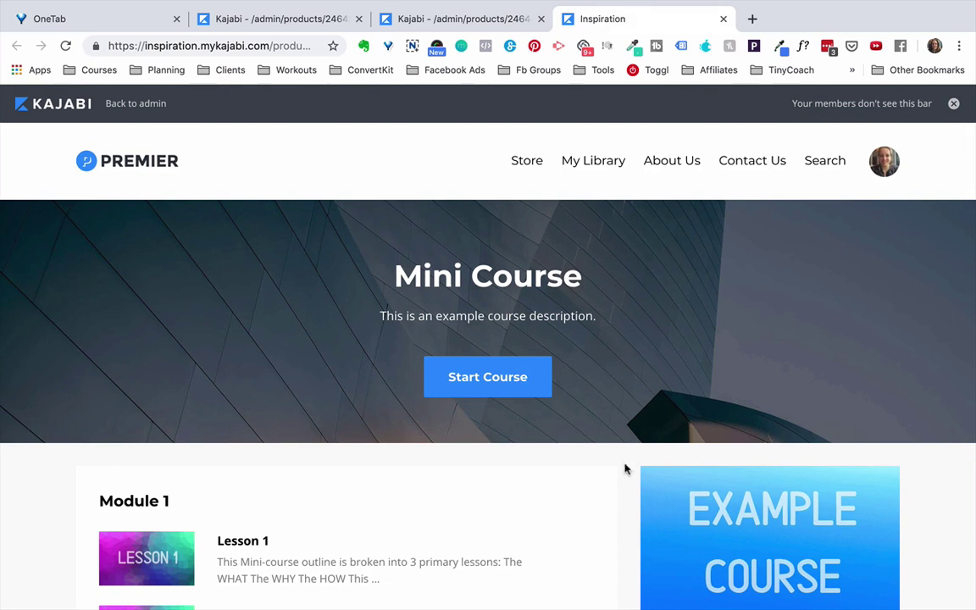
- Return from the preview to the Mini Course admin page, open its theme customization page and check the theme list
left_click(131, 112)
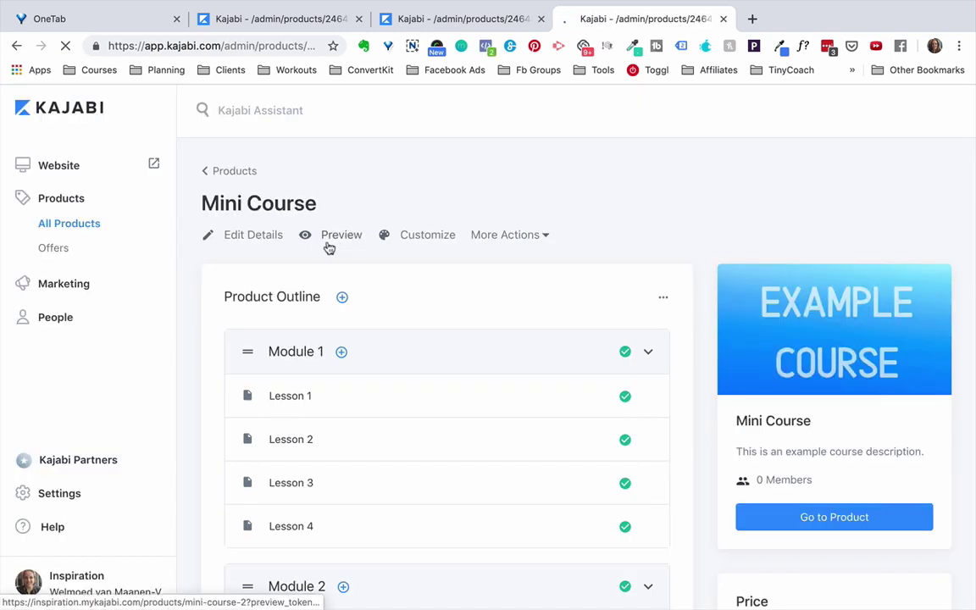
left_click(425, 239)
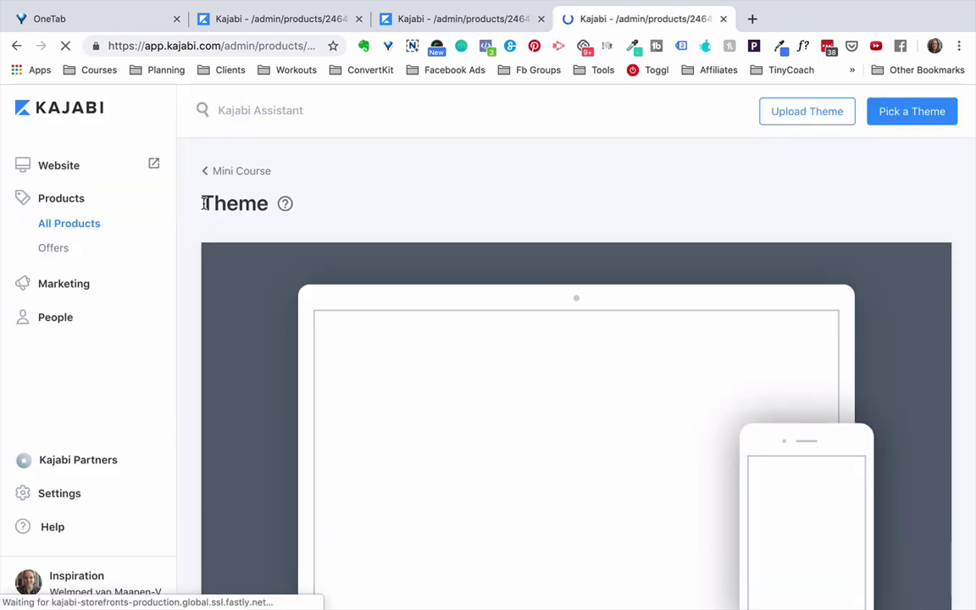
left_click_drag(204, 204, 269, 204)
scroll(388, 207, "down", 5)
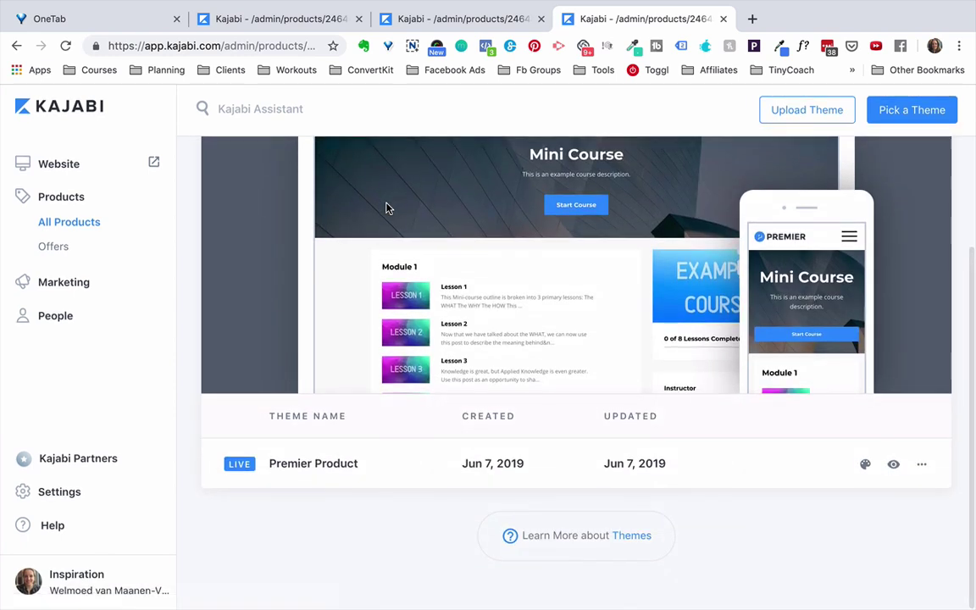
mouse_move(388, 208)
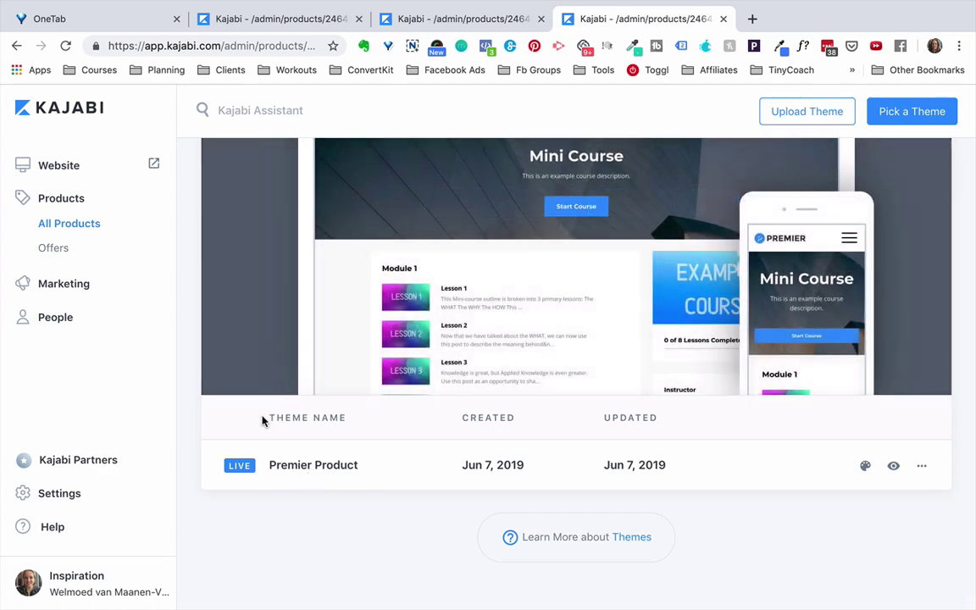
left_click_drag(262, 421, 348, 423)
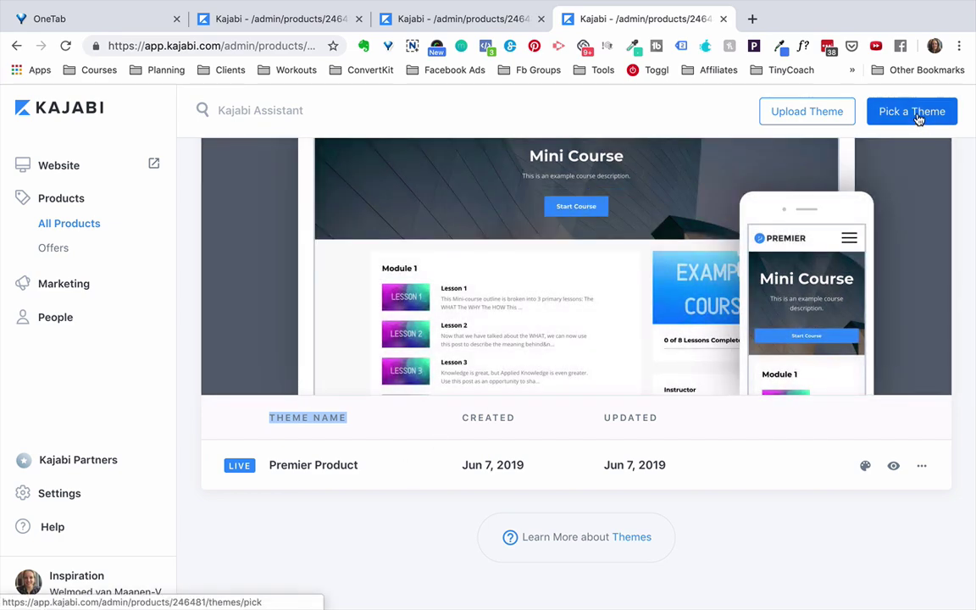
- Browse the available product themes for the Mini Course, comparing designs such as Lagunita, Taylor, Mist, Classic and Dive
left_click(909, 111)
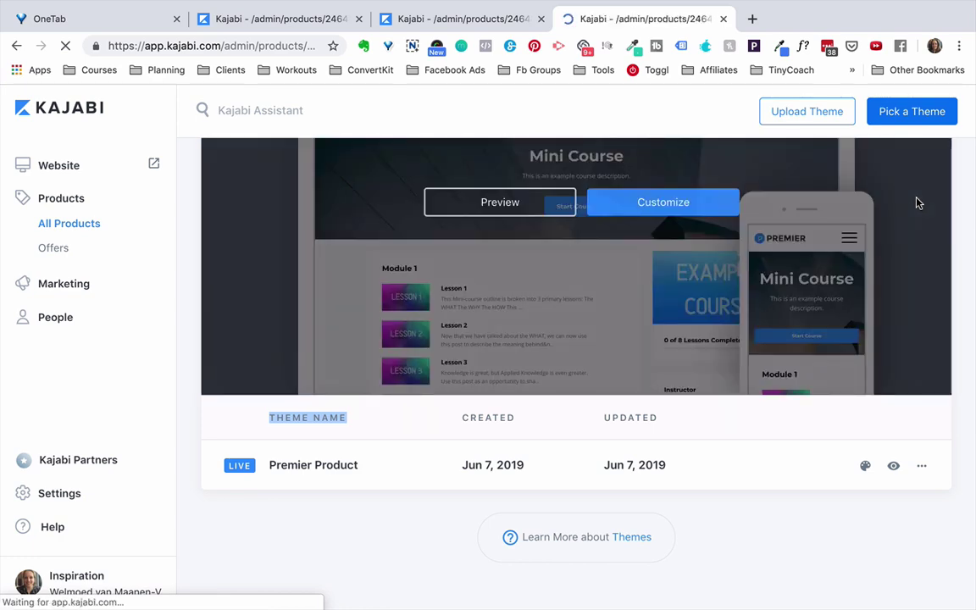
scroll(917, 203, "down", 3)
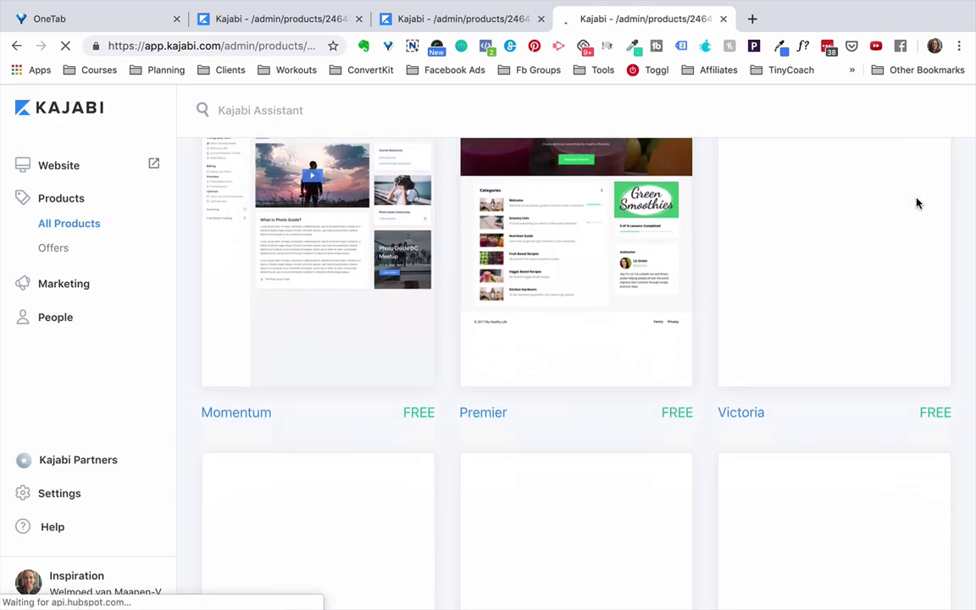
scroll(917, 203, "down", 3)
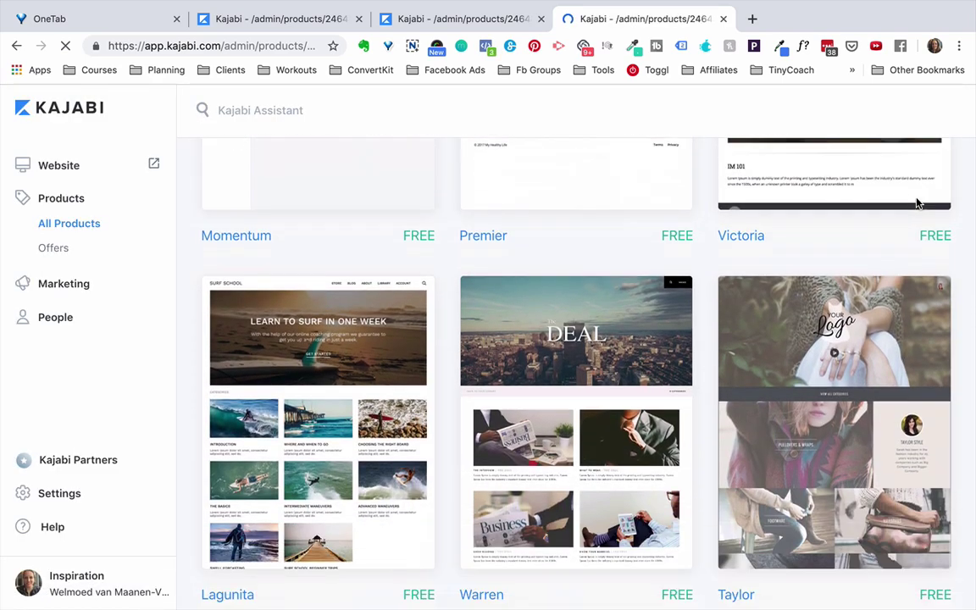
scroll(917, 204, "down", 2)
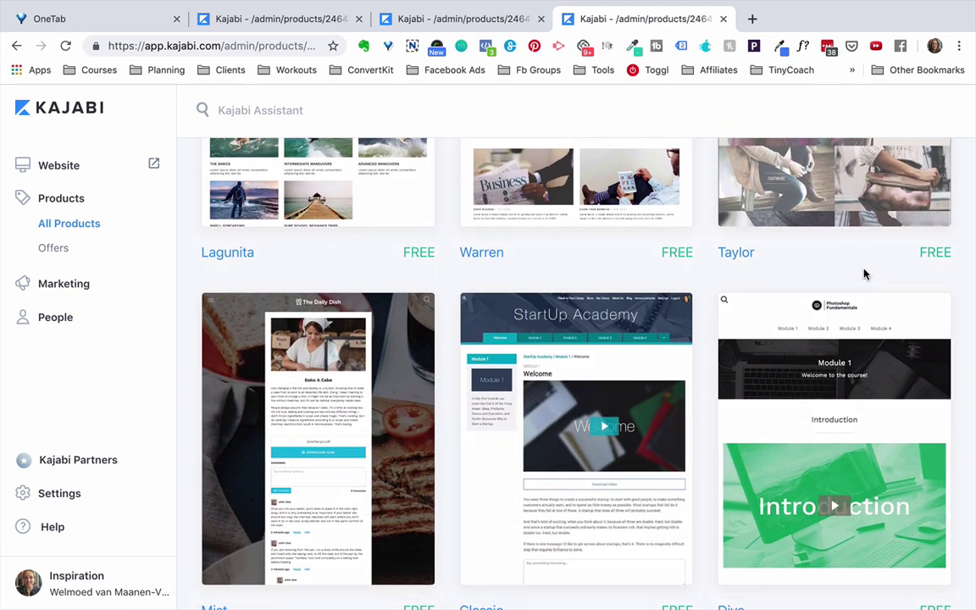
scroll(865, 274, "up", 3)
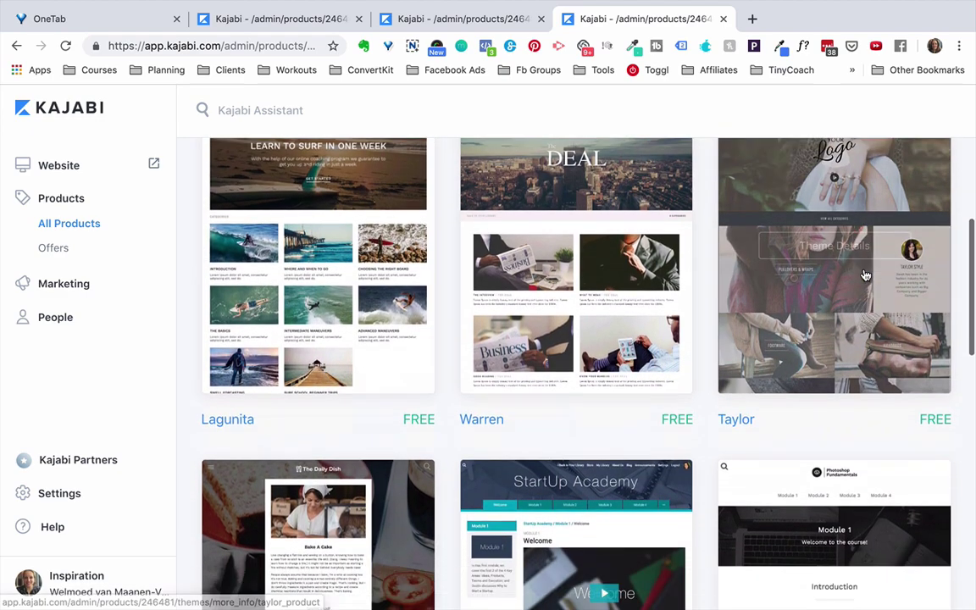
scroll(864, 274, "down", 1)
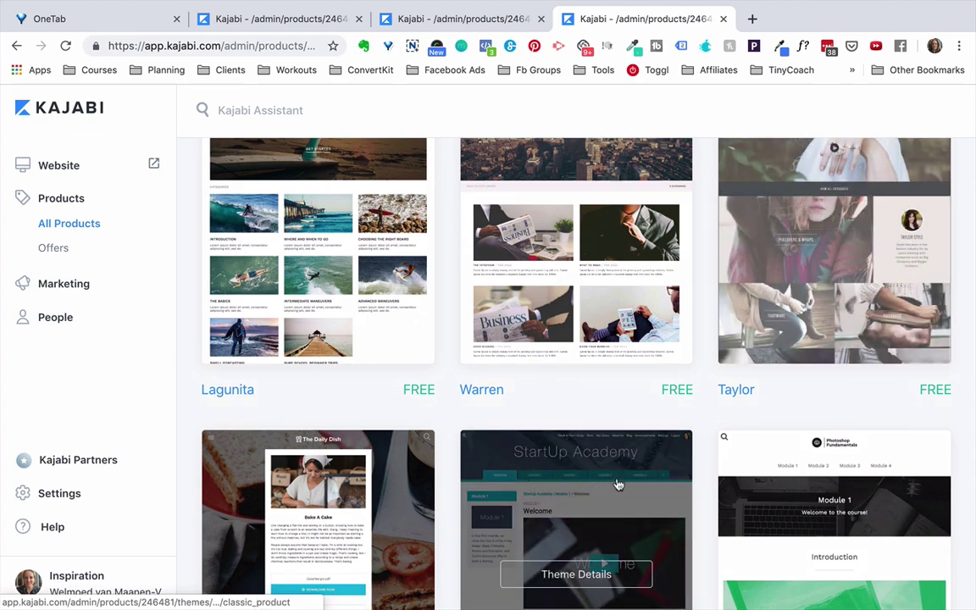
scroll(693, 471, "down", 4)
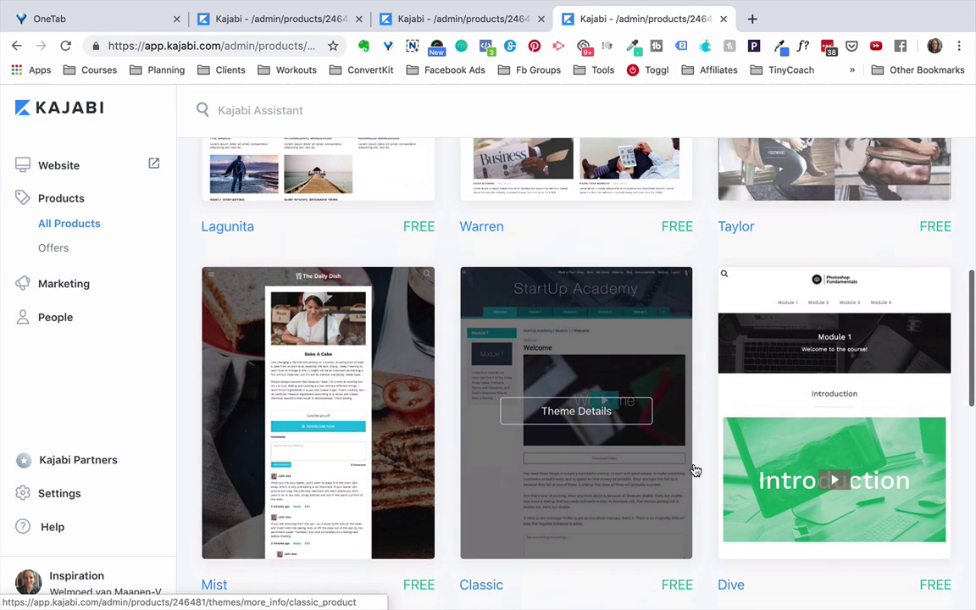
scroll(672, 376, "up", 12)
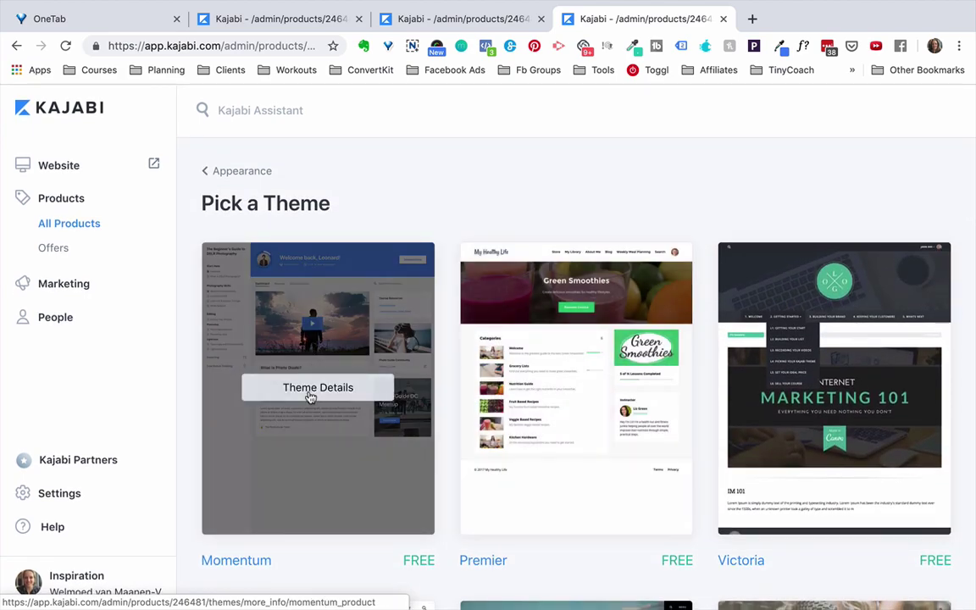
- View the details of the free Momentum theme, install it for the Mini Course and check the theme list
left_click(314, 394)
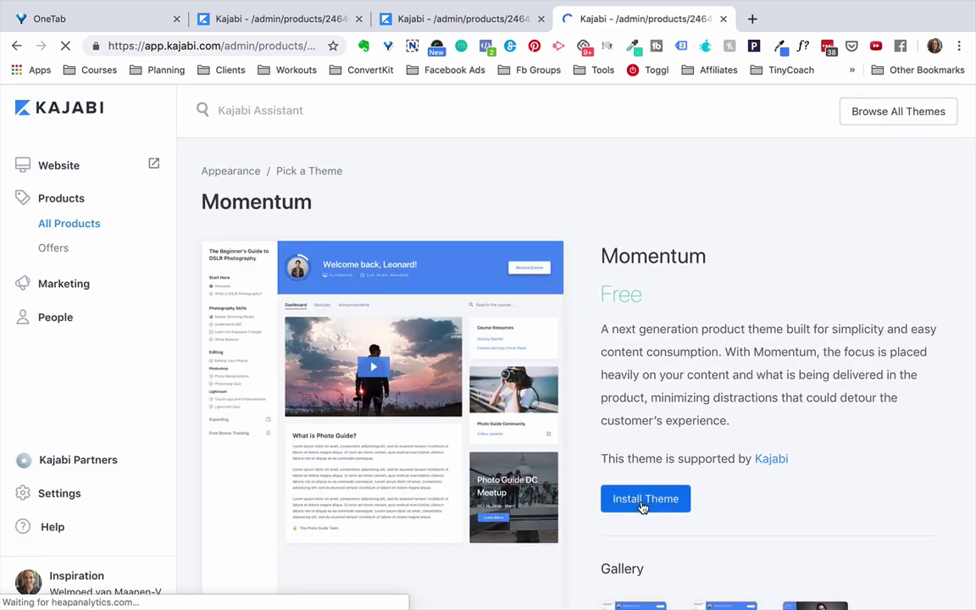
left_click(644, 500)
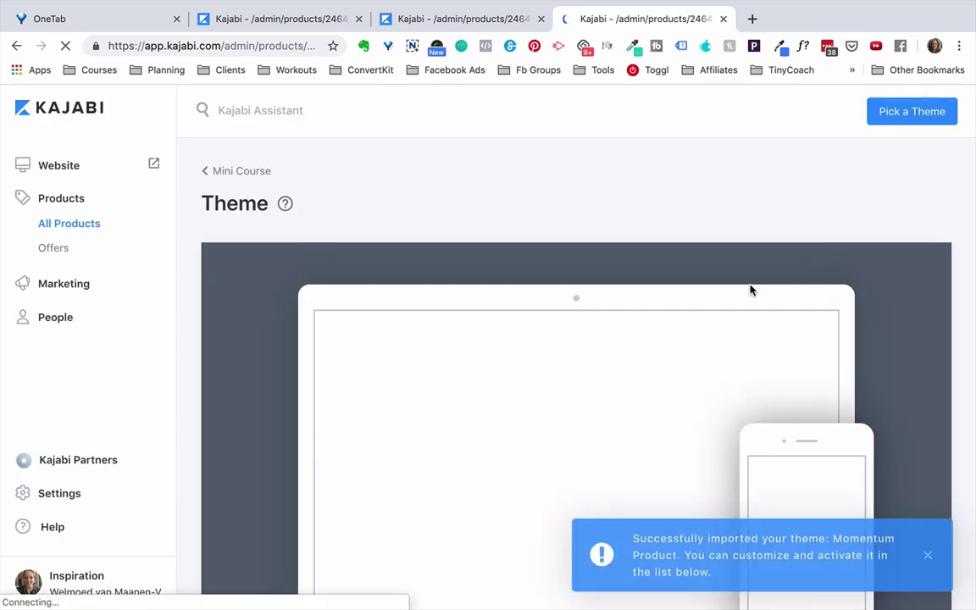
scroll(752, 288, "down", 3)
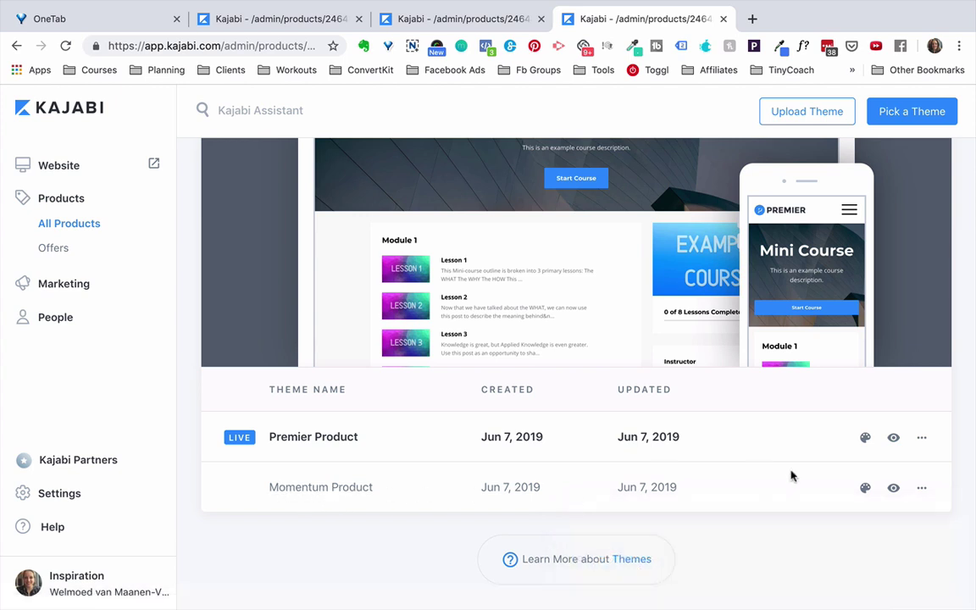
- Preview the inactive Momentum Product theme on the Mini Course, and return to the product's theme list
left_click(894, 489)
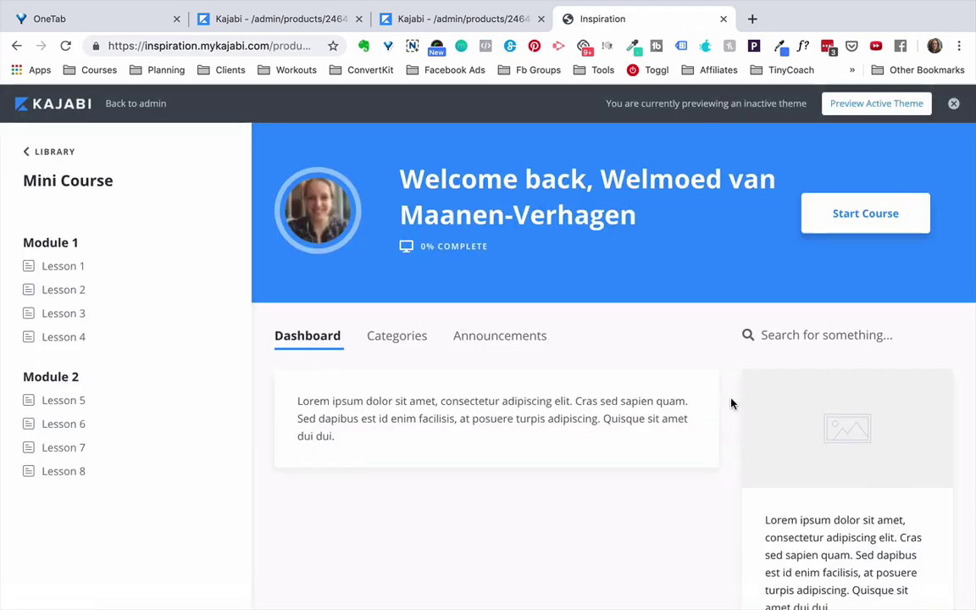
scroll(732, 404, "down", 5)
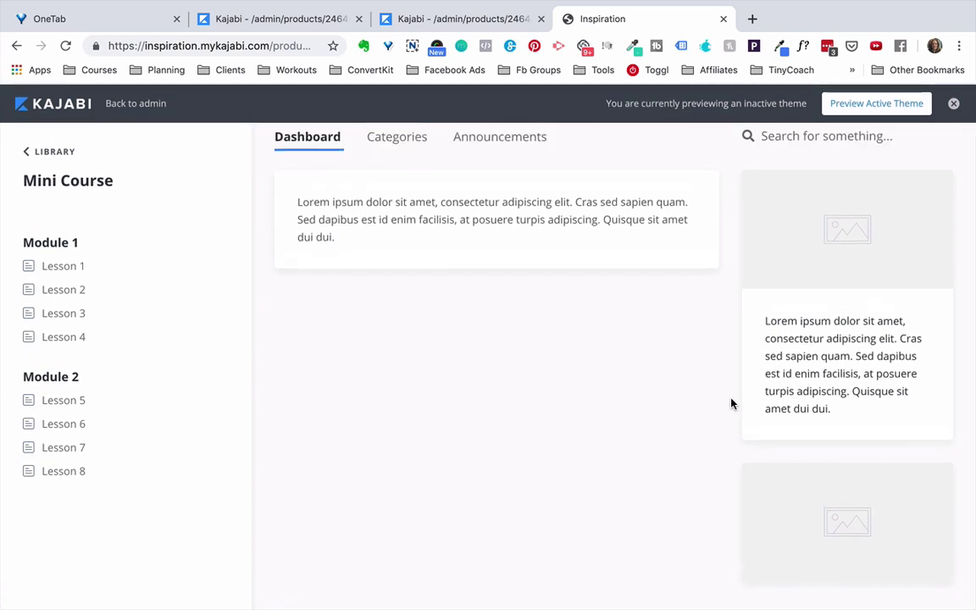
scroll(732, 405, "up", 5)
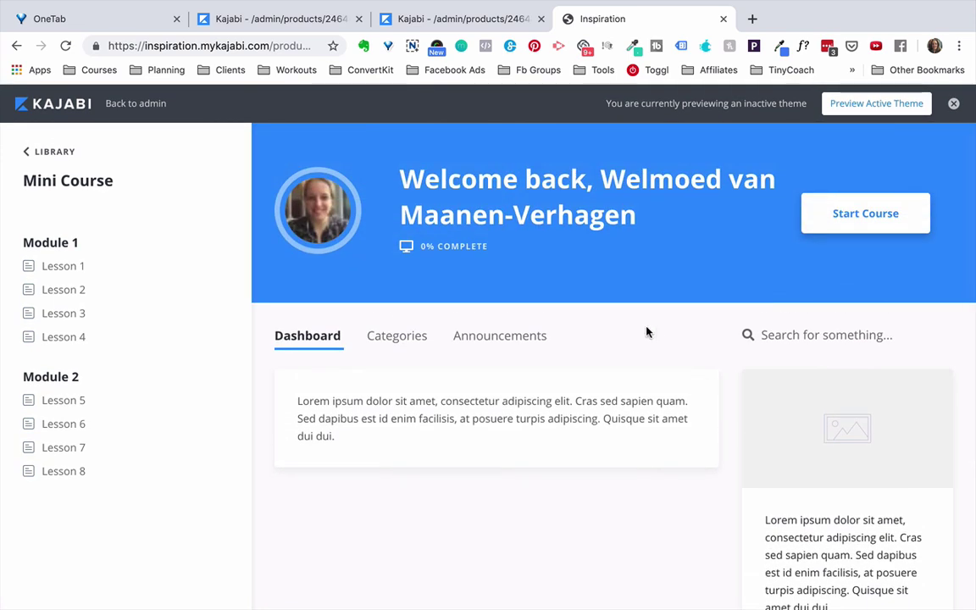
left_click(723, 19)
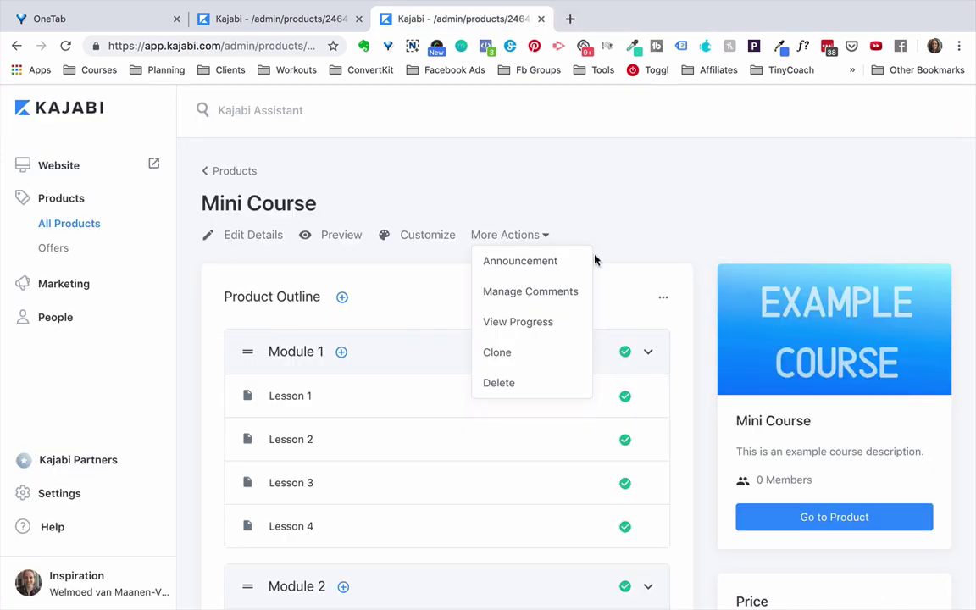
key("ctrl+shift+t")
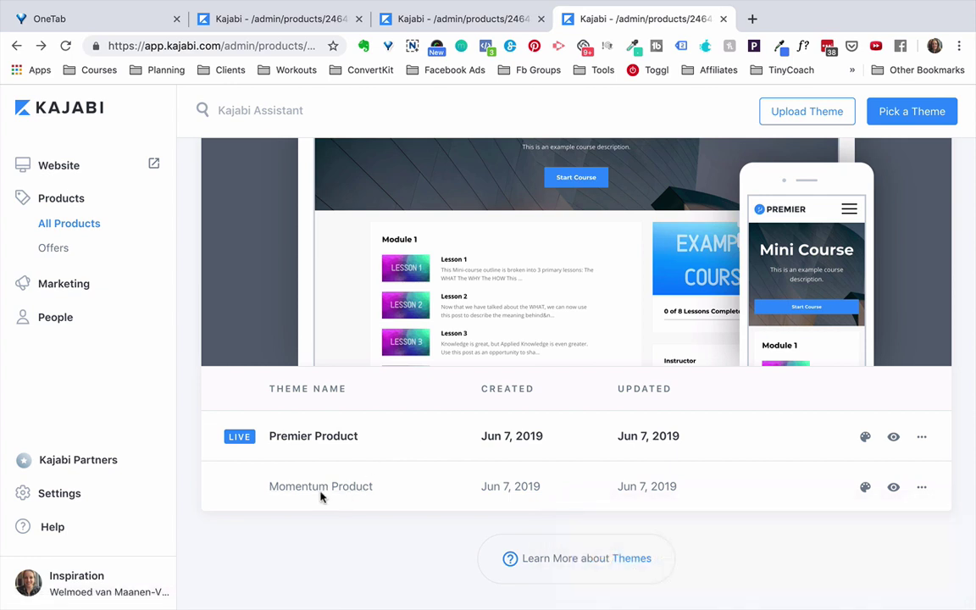
- Open the live Premier Product theme of the Mini Course for customization
left_click(923, 490)
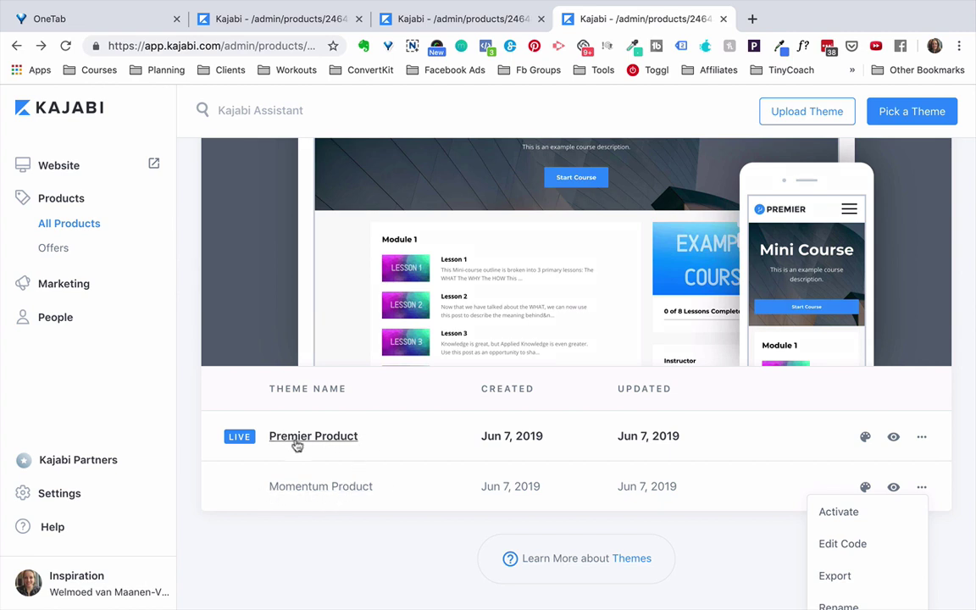
left_click(865, 439)
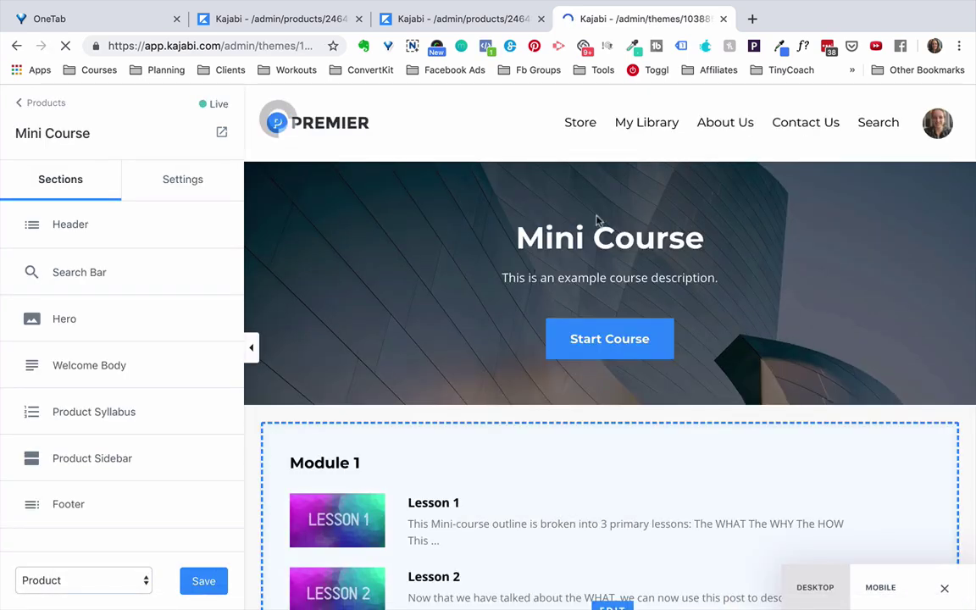
scroll(616, 485, "down", 6)
scroll(615, 485, "up", 6)
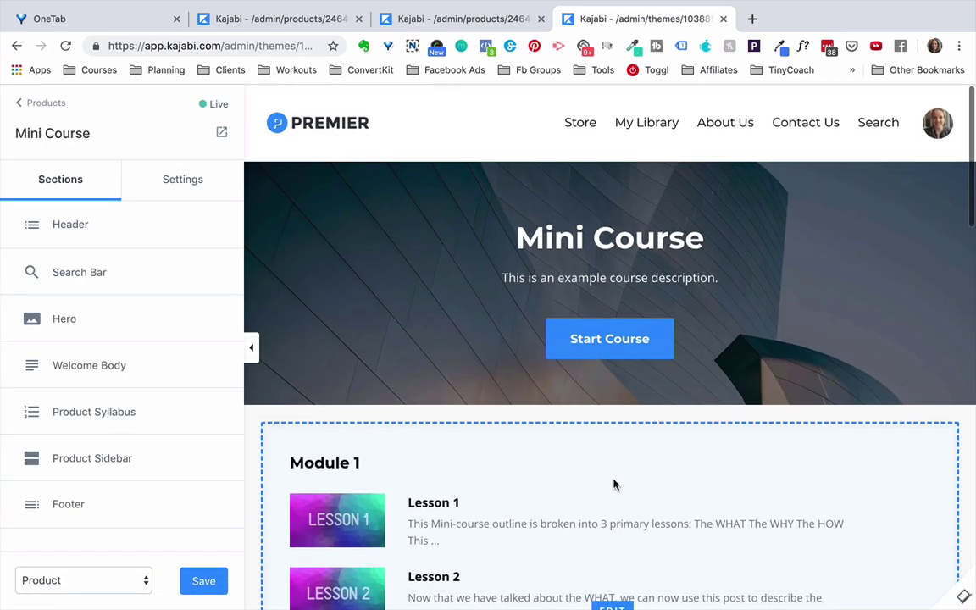
- Check the favicon image requirements in the theme settings
left_click(187, 188)
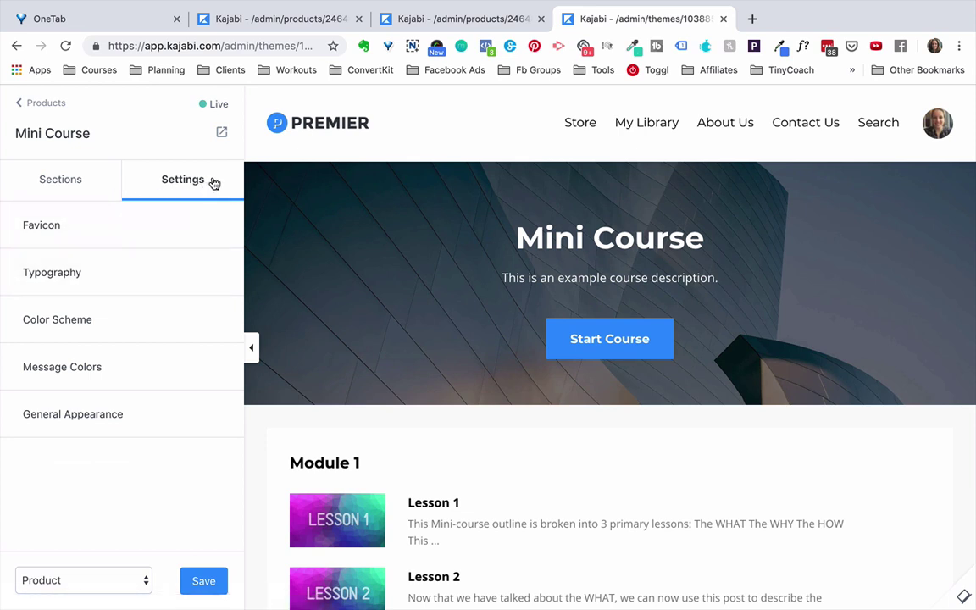
left_click(38, 224)
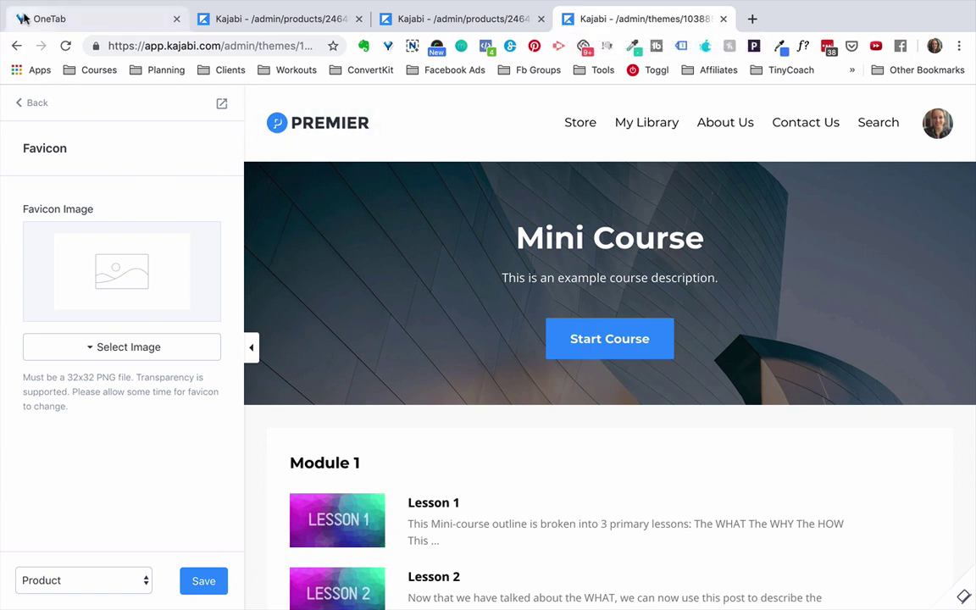
left_click(33, 104)
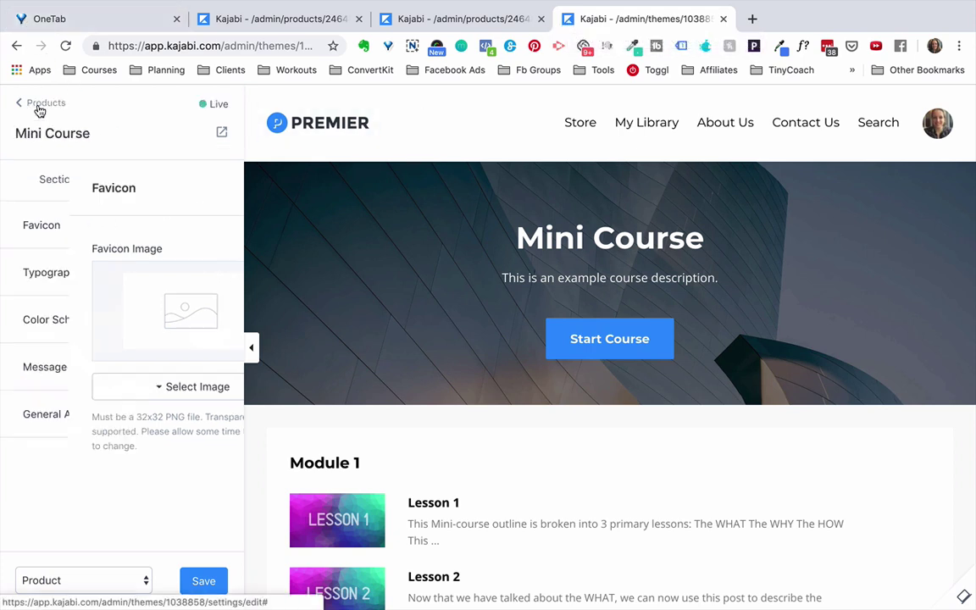
- Review the theme's typography settings, including the fonts offered for the base font family
left_click(58, 279)
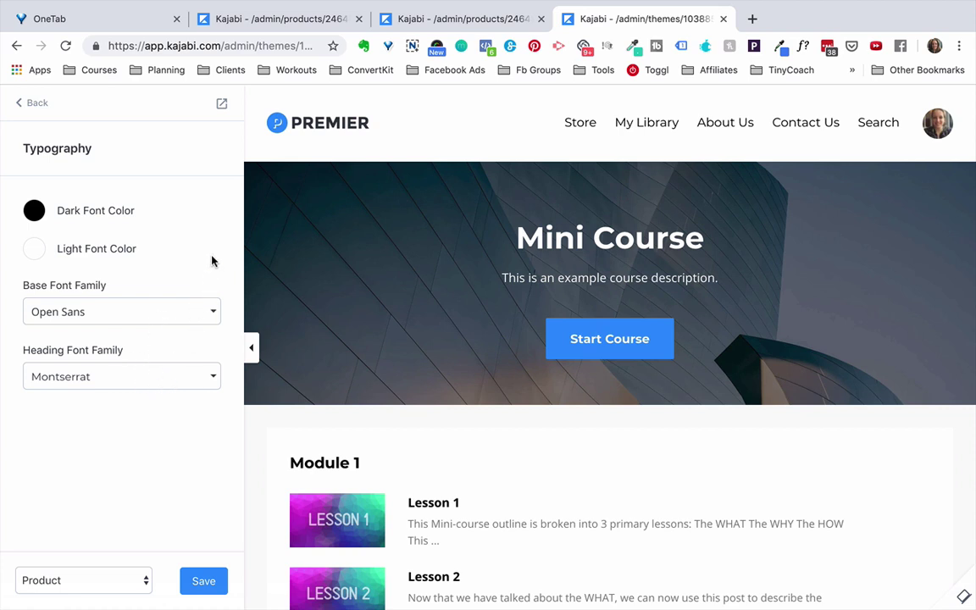
left_click(193, 314)
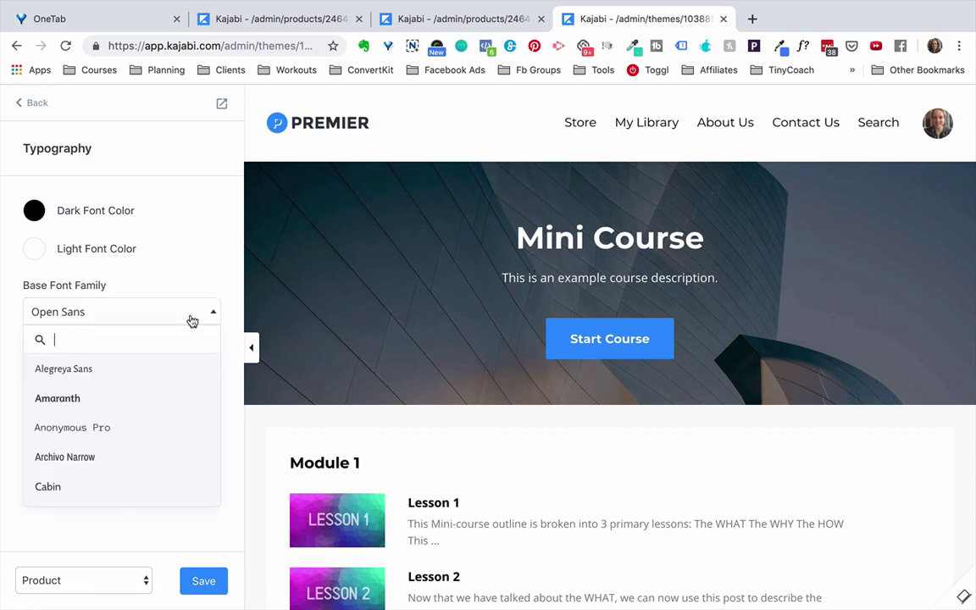
scroll(180, 394, "down", 3)
scroll(181, 394, "up", 2)
left_click(158, 183)
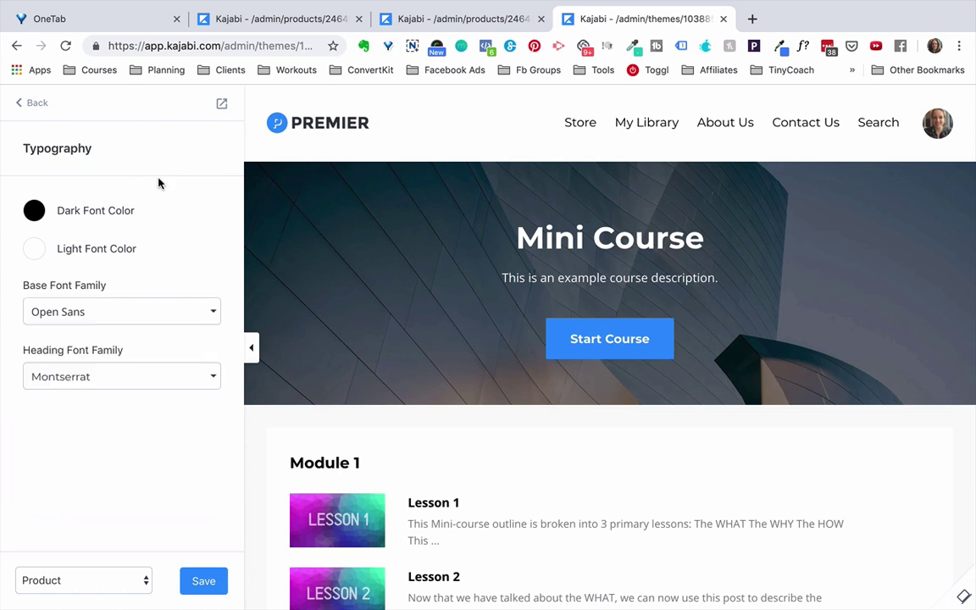
left_click(35, 105)
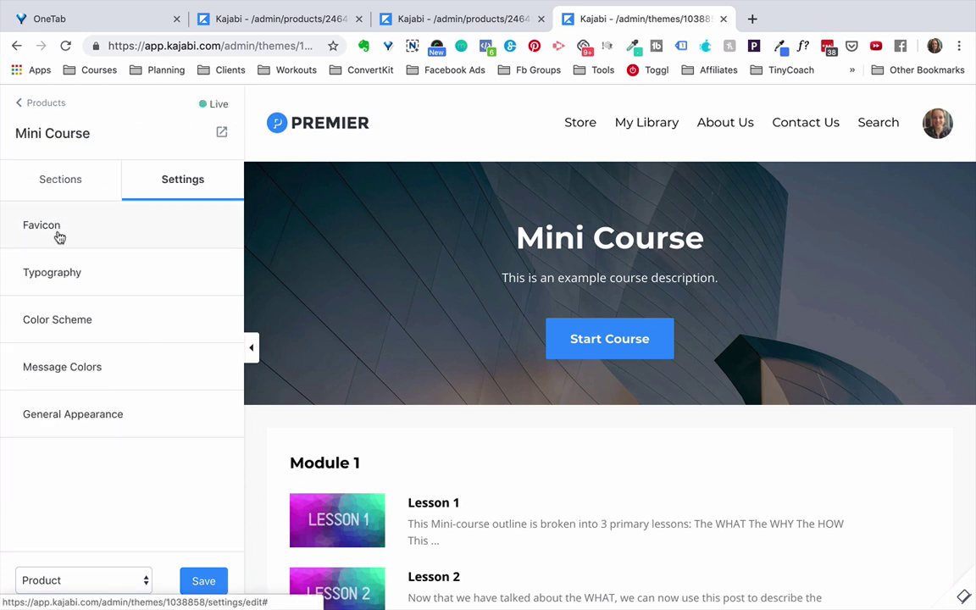
- Review the theme's color scheme settings and the swatches offered for the primary color
left_click(68, 325)
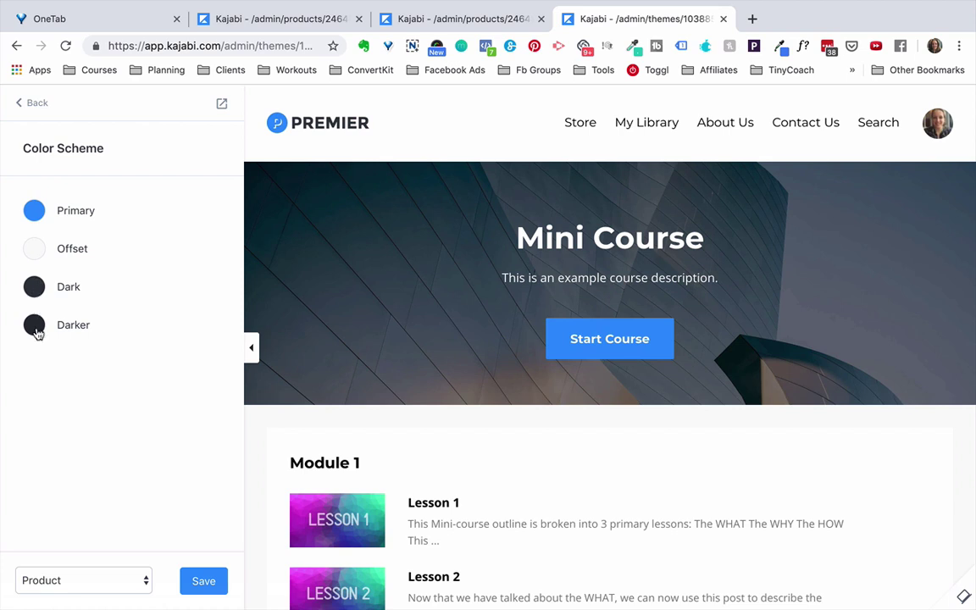
left_click(36, 211)
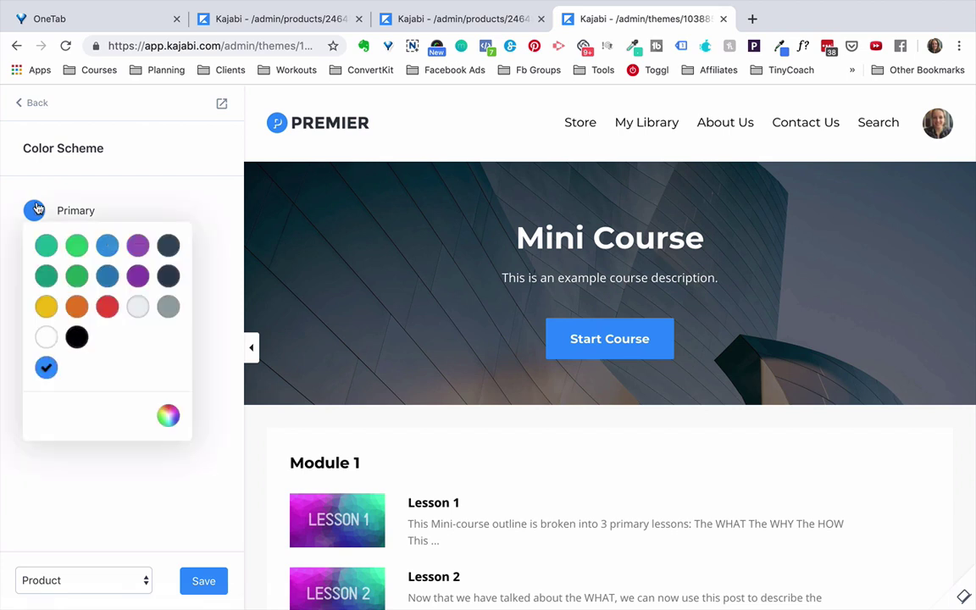
left_click(190, 149)
left_click(36, 101)
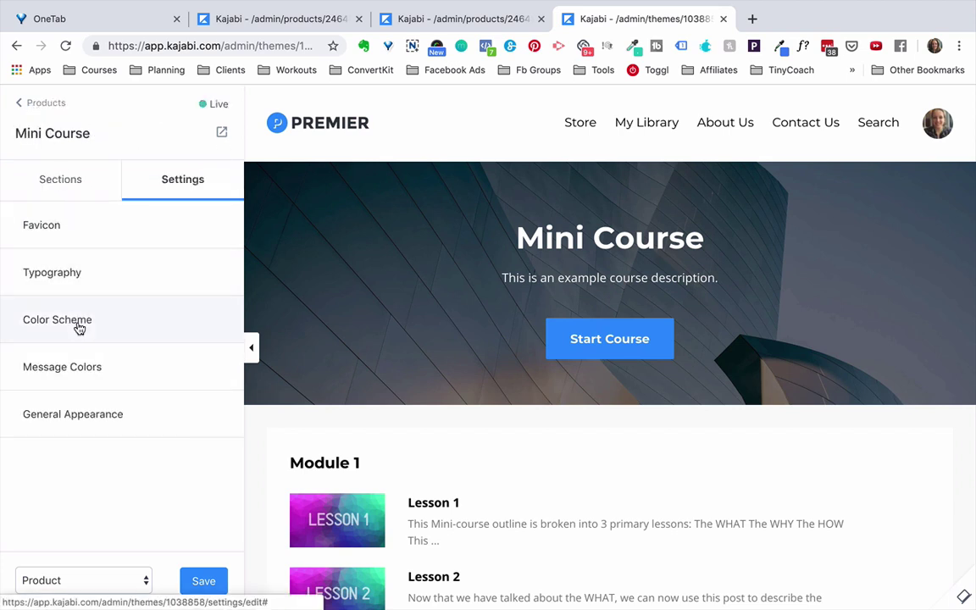
- Review the theme's message color settings, including the color choices for success messages
left_click(78, 366)
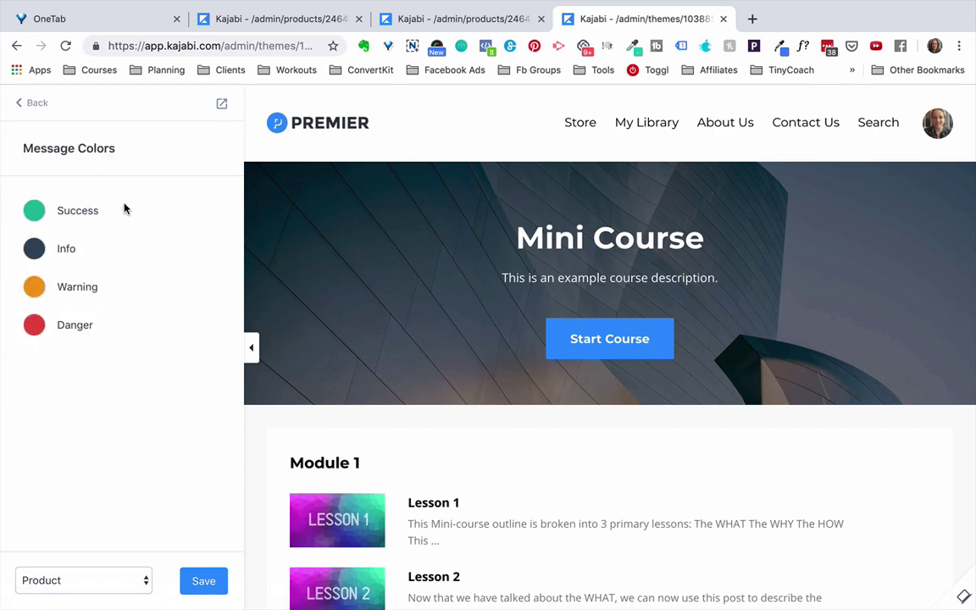
scroll(353, 295, "down", 3)
scroll(353, 296, "up", 2)
scroll(353, 295, "down", 1)
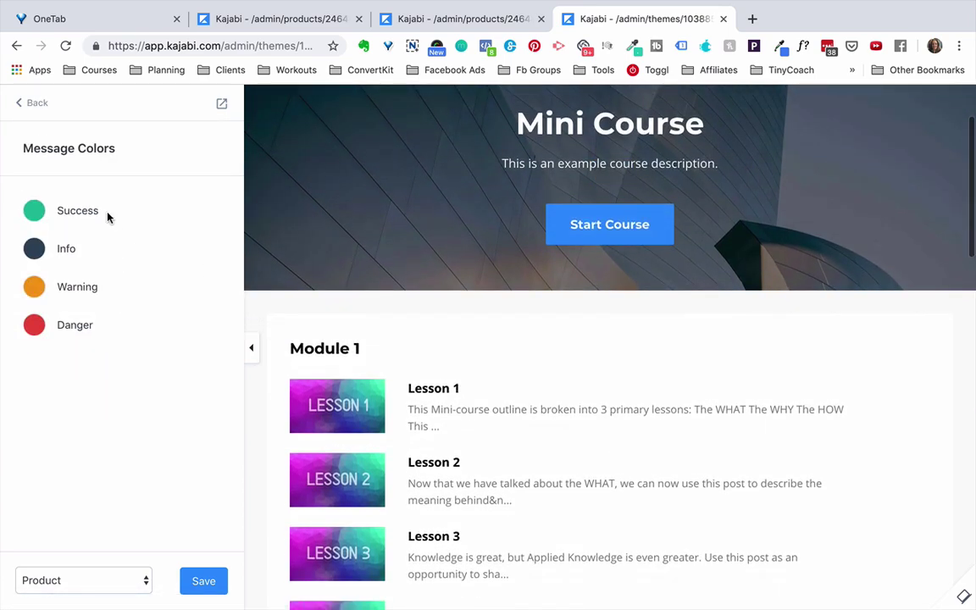
left_click(46, 210)
left_click(182, 191)
left_click(28, 103)
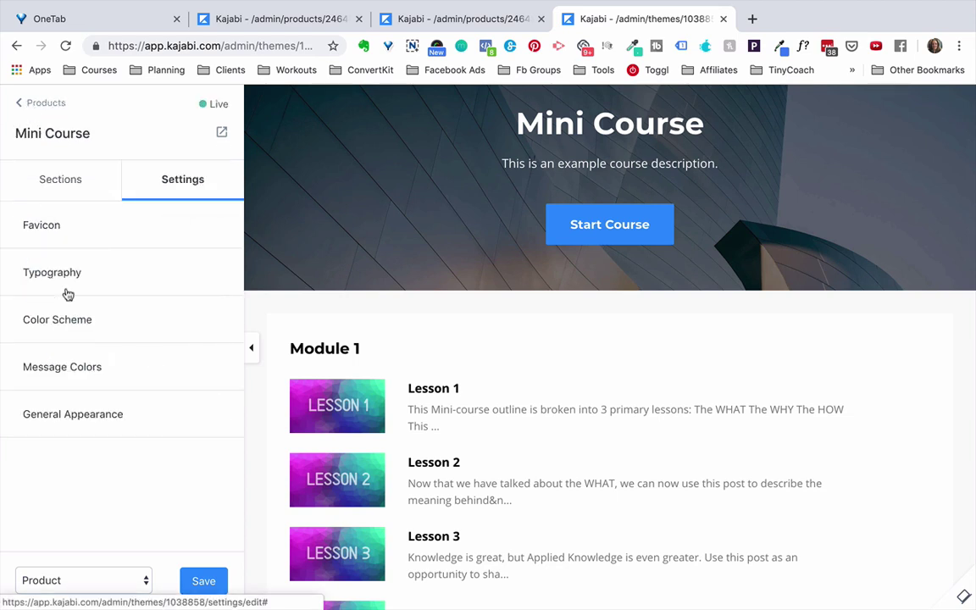
- Review the general appearance settings for background, page background image, vertical alignment and body column width
left_click(85, 414)
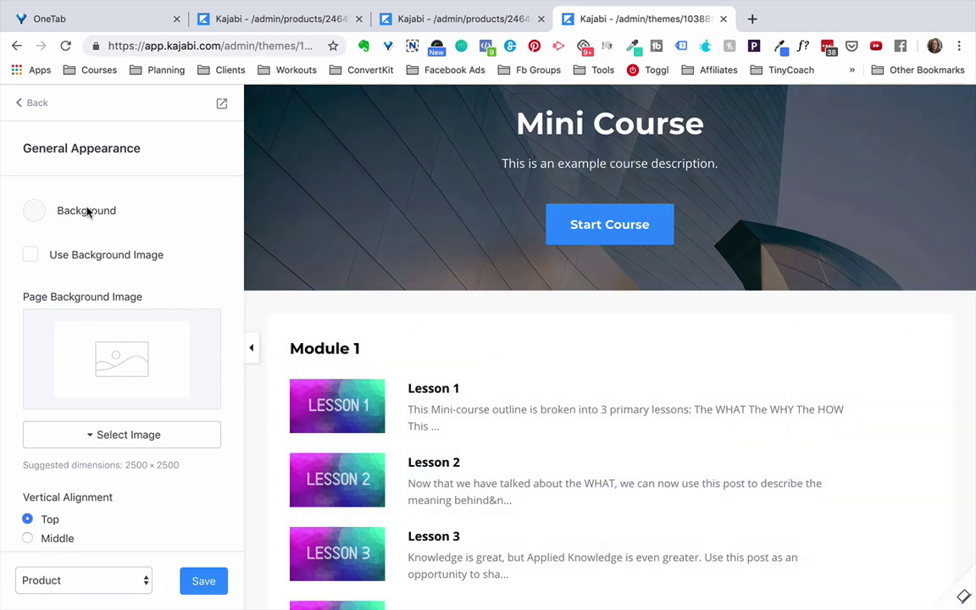
scroll(125, 255, "down", 2)
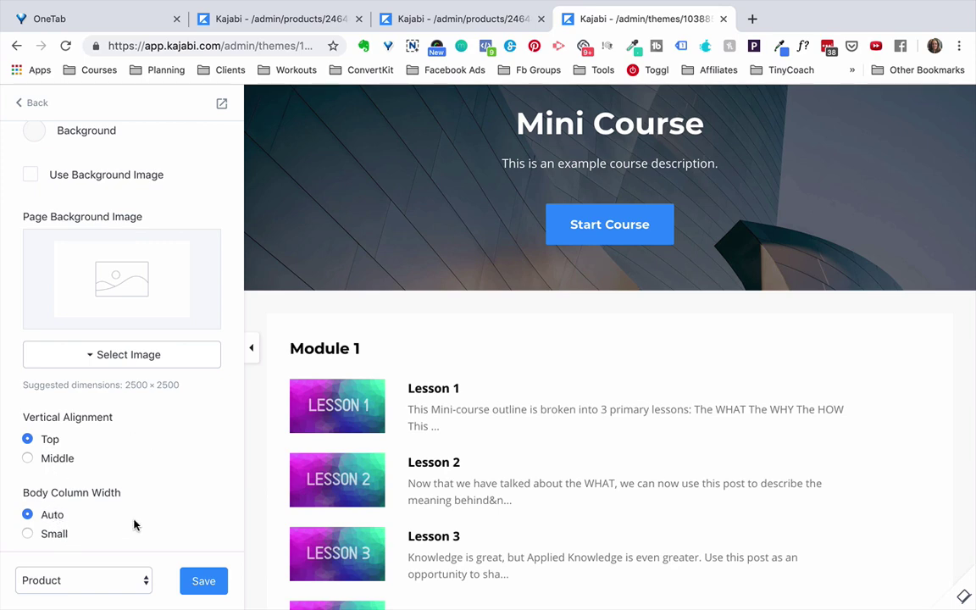
scroll(134, 526, "down", 1)
left_click(38, 103)
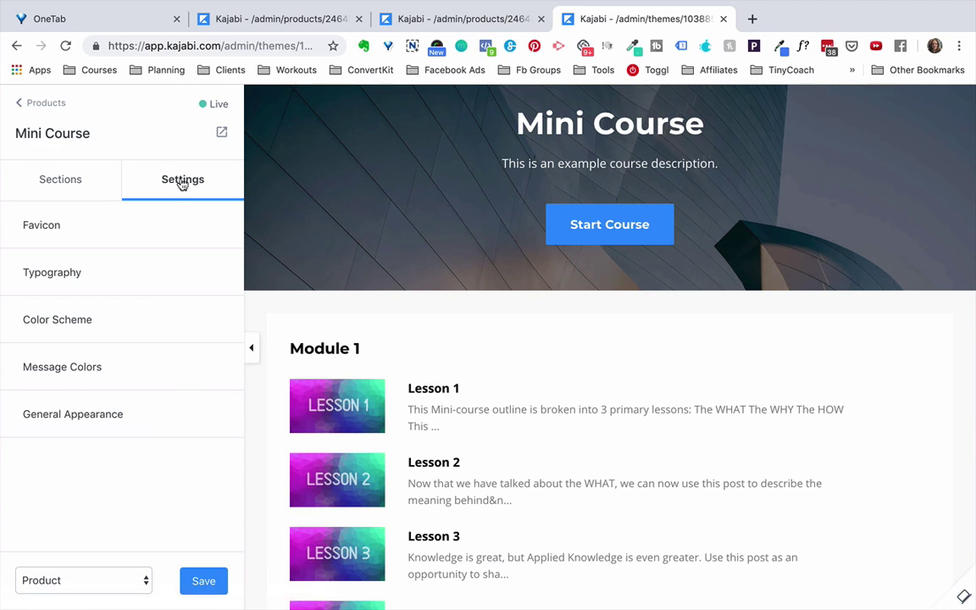
- Show the theme's list of page sections and compare it with the course page preview
left_click(57, 185)
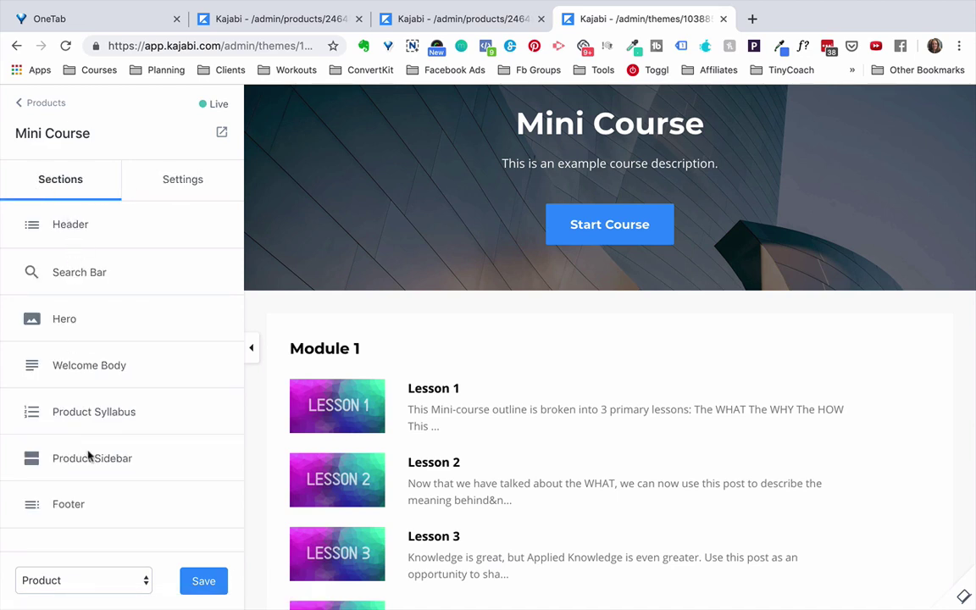
scroll(363, 158, "up", 2)
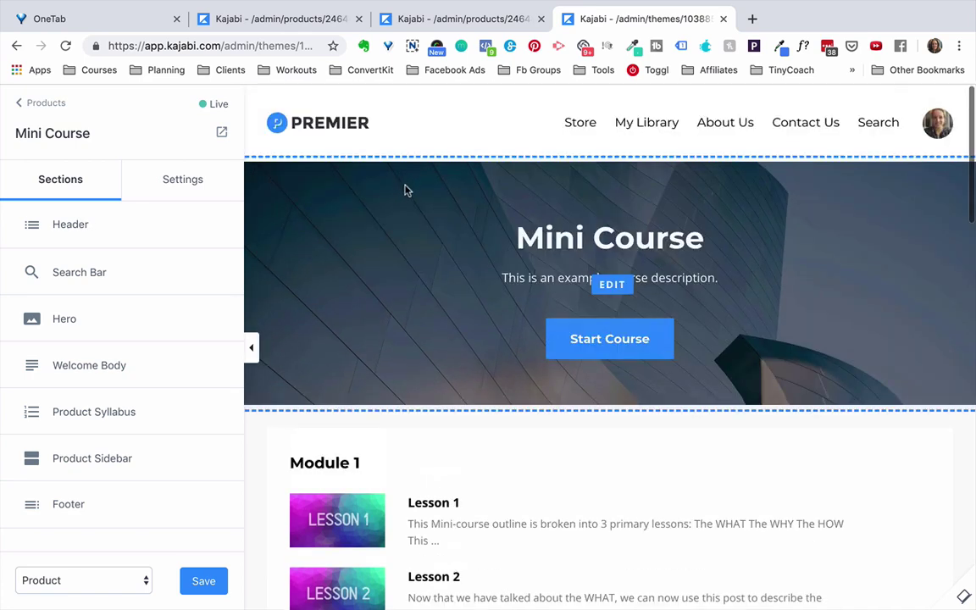
scroll(407, 195, "down", 5)
scroll(408, 195, "down", 3)
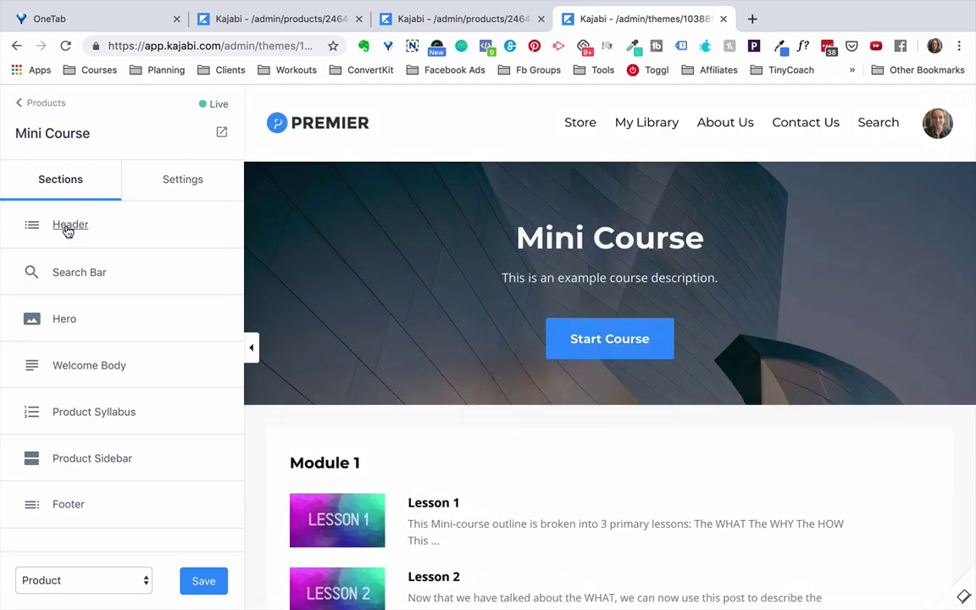
- Open the Header section and toggle the header's visibility off and back on to see its effect
left_click(65, 225)
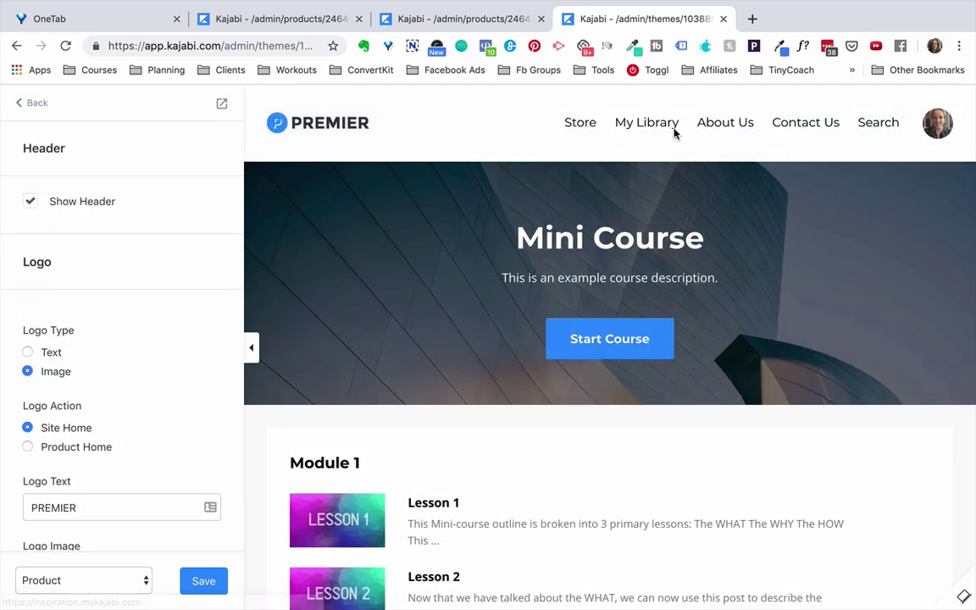
left_click(31, 204)
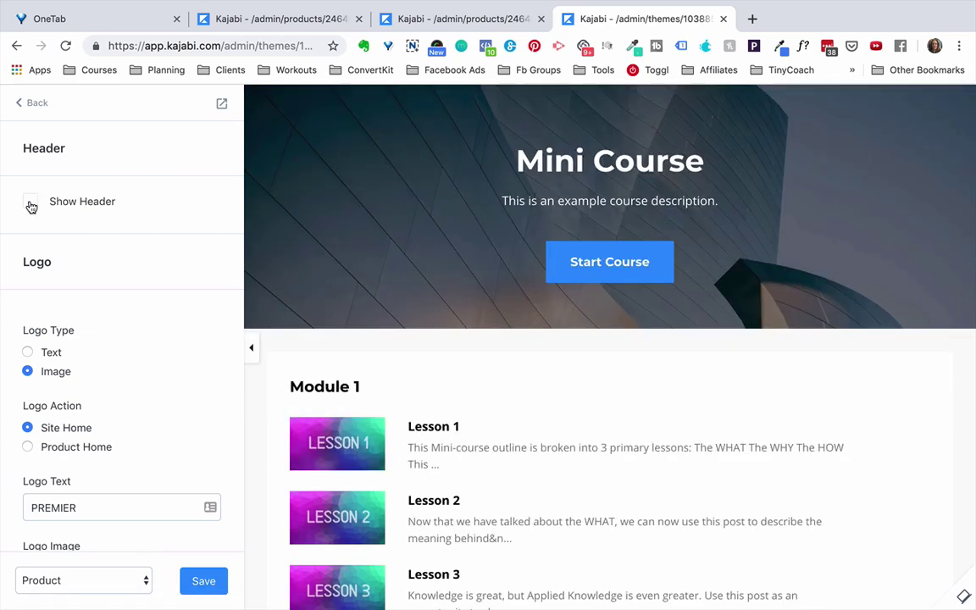
left_click(30, 205)
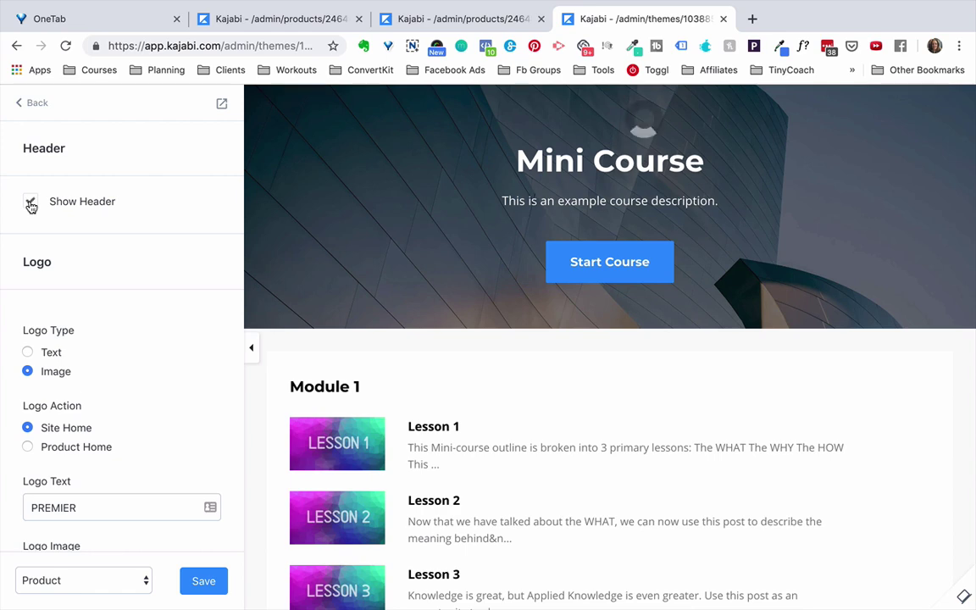
- Hide the course page header and review the remaining Header section settings down to its blocks
mouse_move(292, 125)
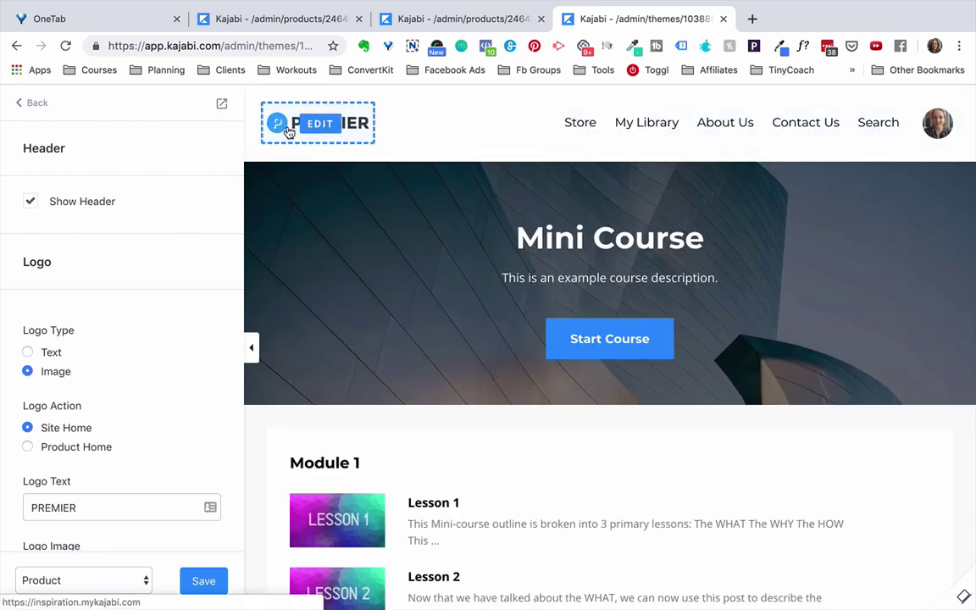
mouse_move(899, 128)
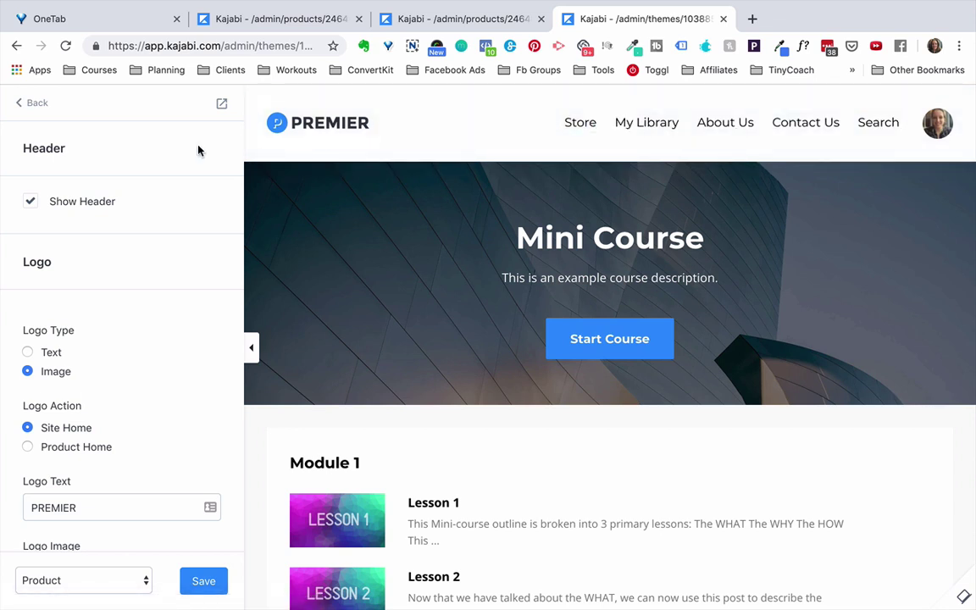
mouse_move(498, 125)
left_click(30, 200)
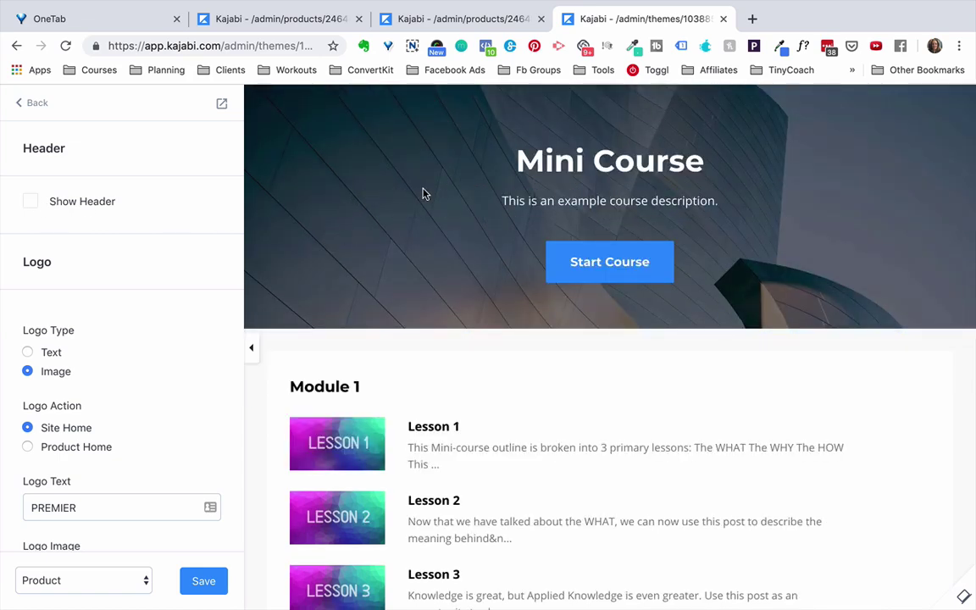
scroll(157, 244, "down", 15)
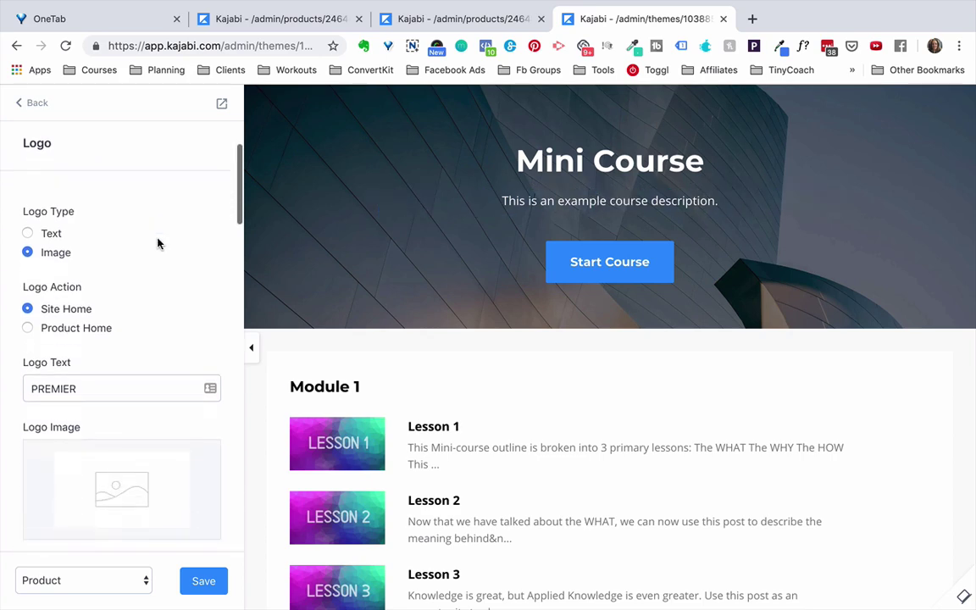
scroll(157, 244, "down", 10)
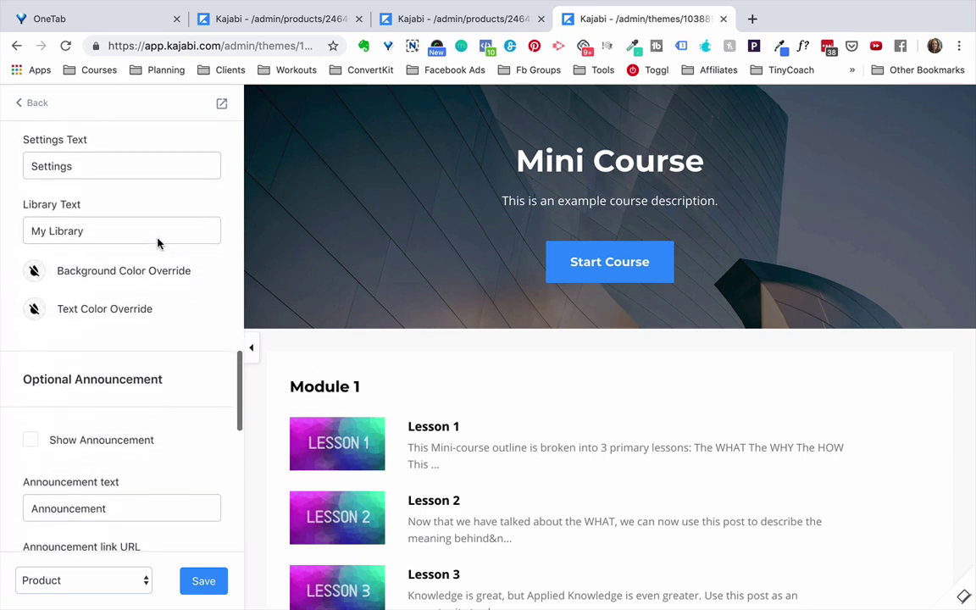
scroll(358, 272, "down", 1)
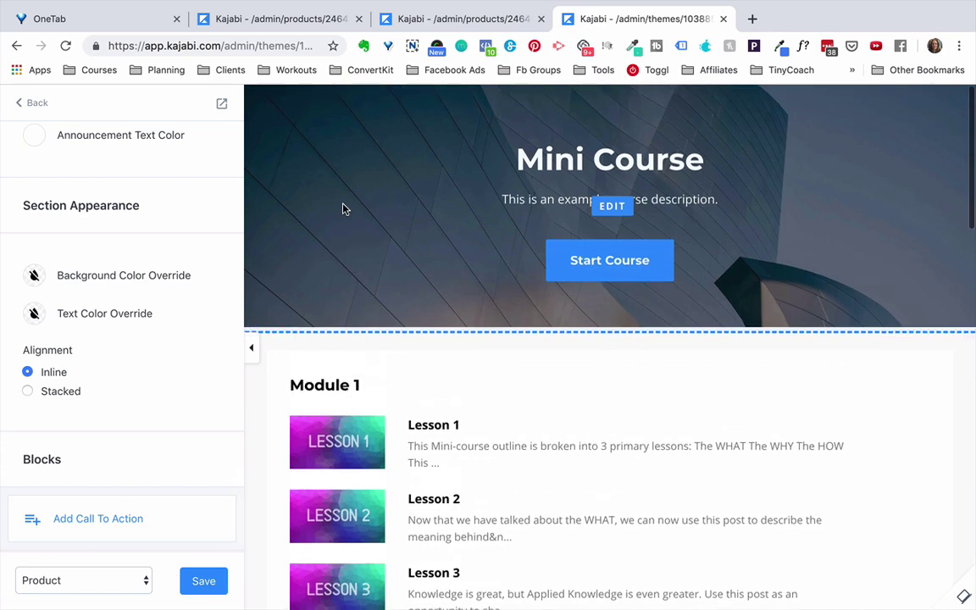
- Review the Search Bar section's settings and open the Hero section's appearance settings
left_click(343, 209)
scroll(196, 192, "up", 5)
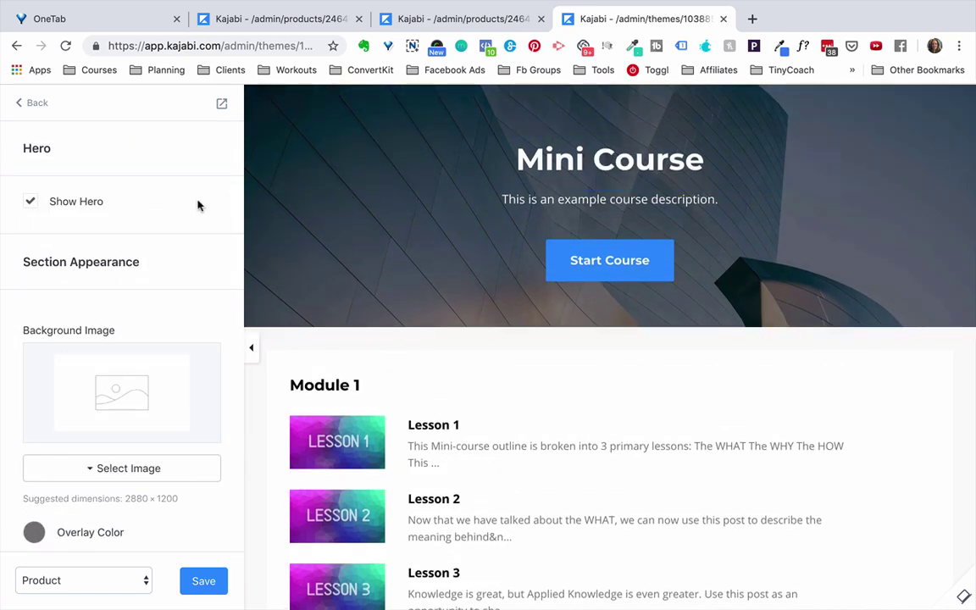
left_click(31, 102)
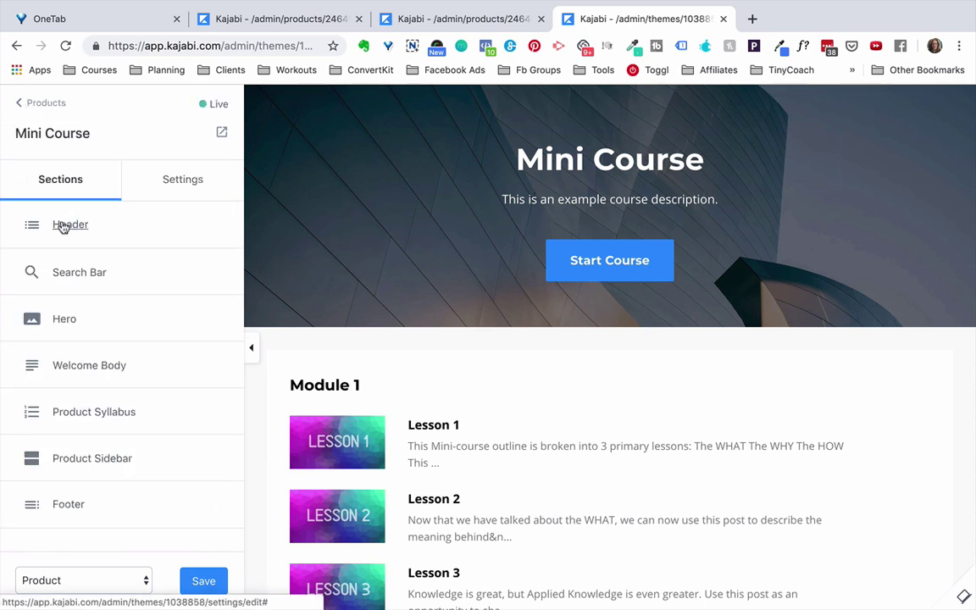
left_click(76, 272)
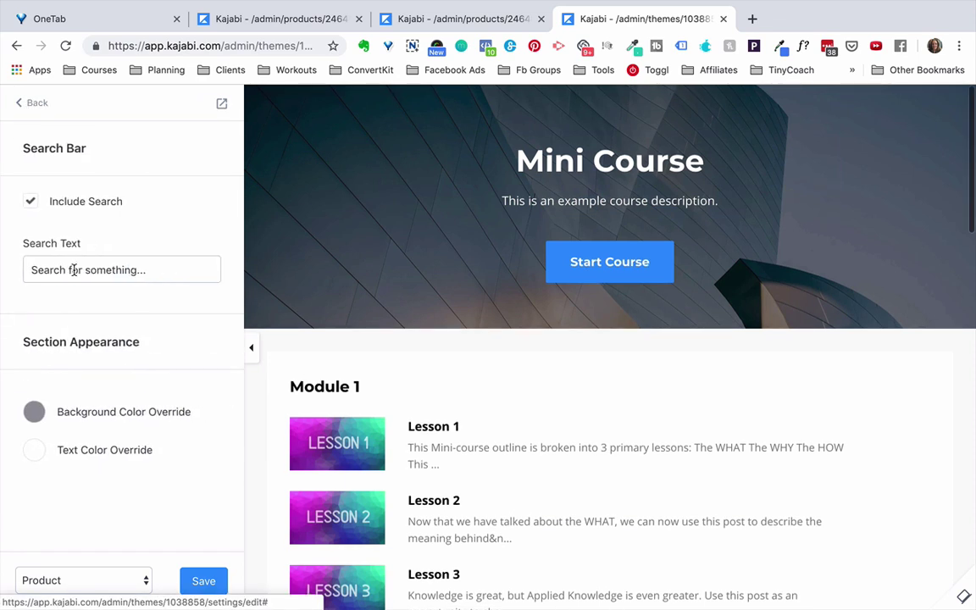
left_click(36, 105)
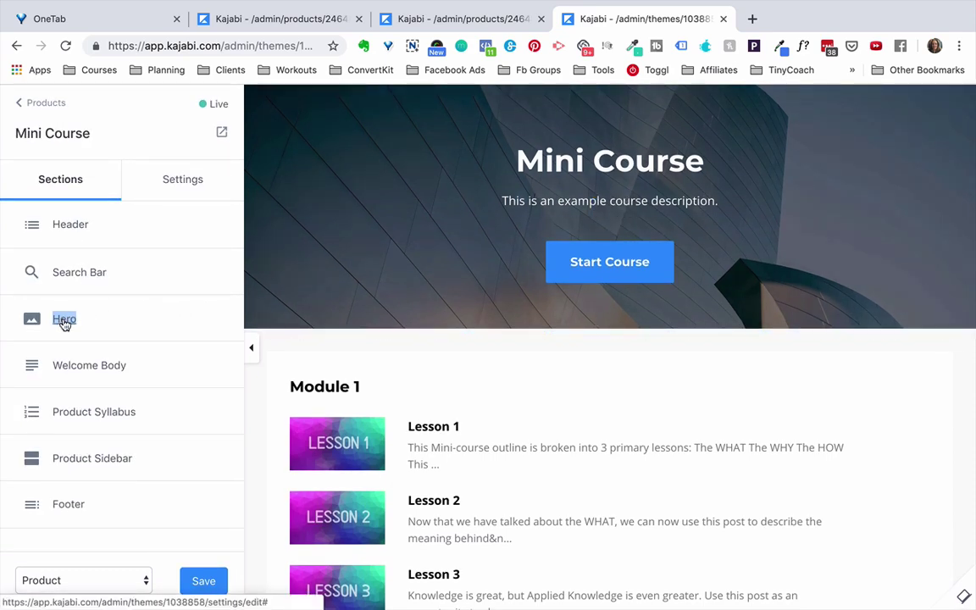
left_click(63, 322)
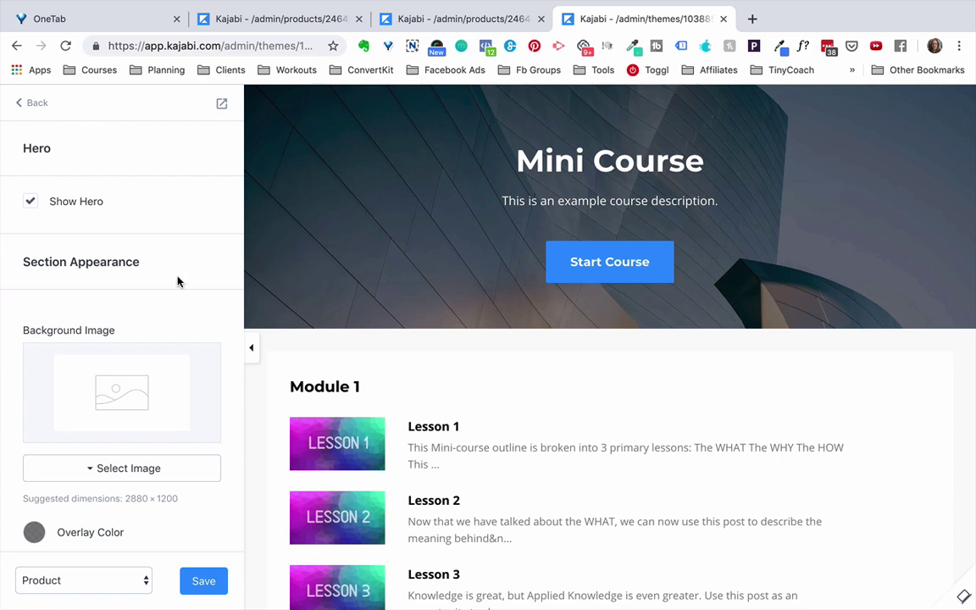
scroll(127, 356, "down", 1)
- Try to upload Hero image.png from the computer as the Hero section's background image
left_click(88, 414)
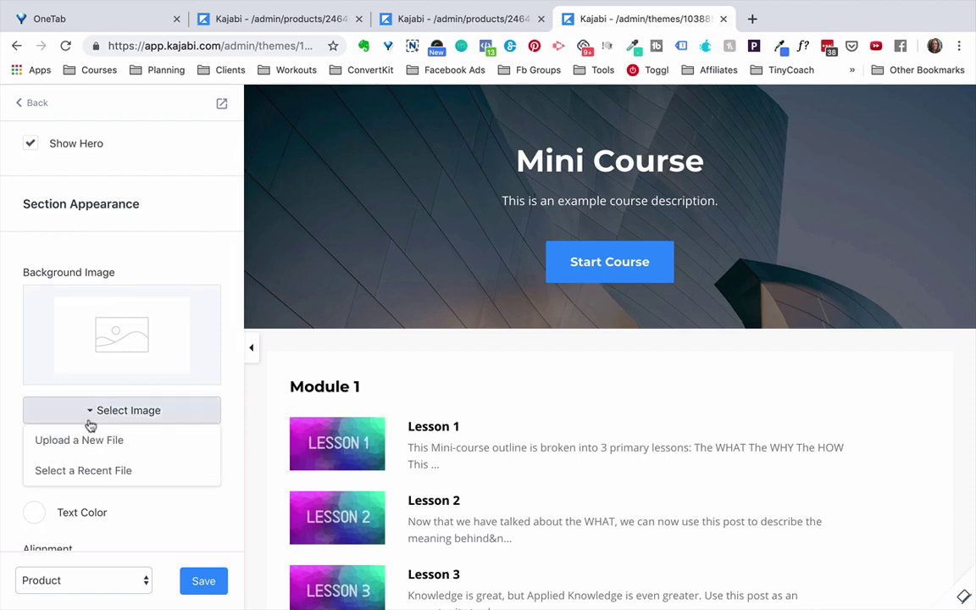
left_click(92, 440)
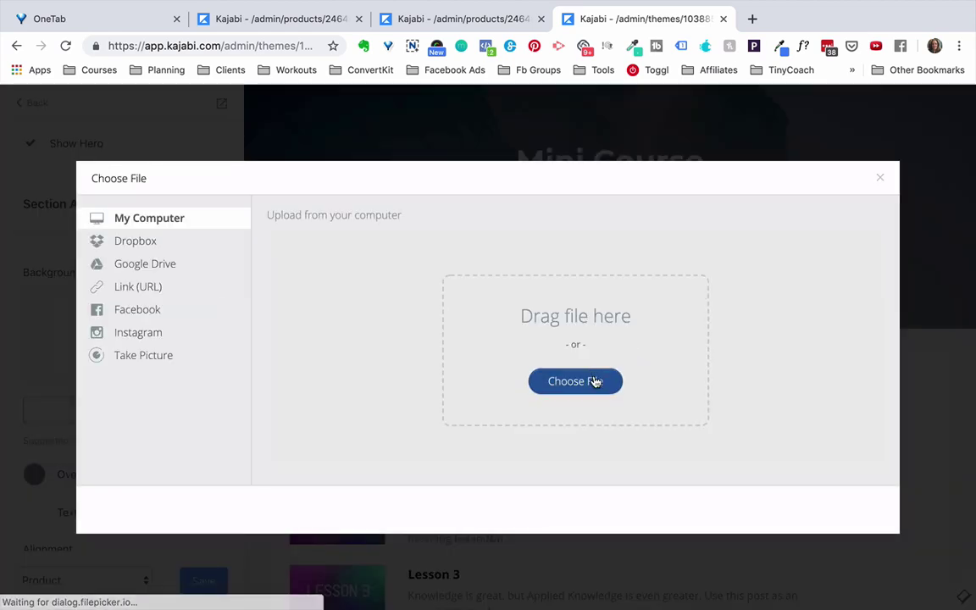
left_click(595, 382)
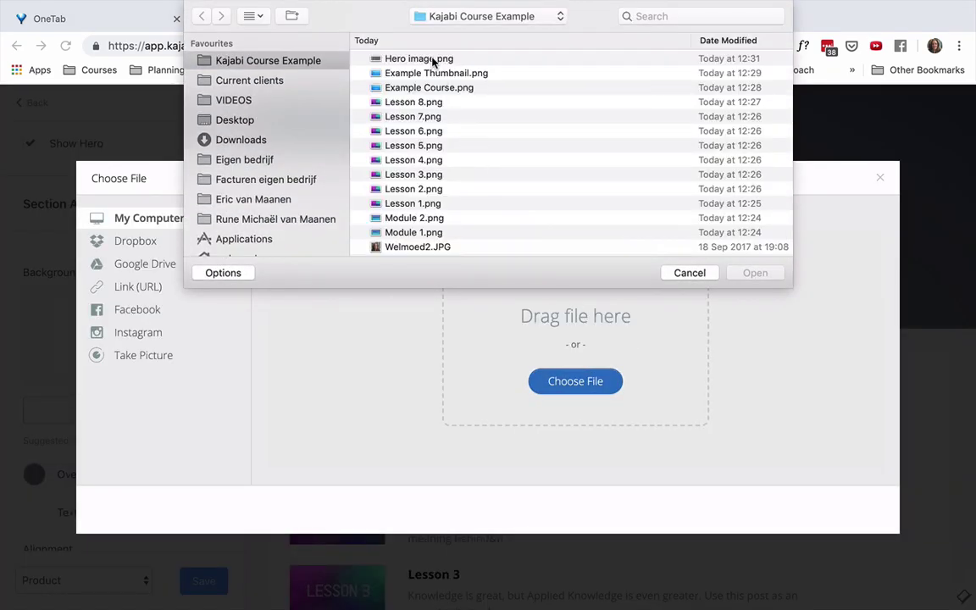
left_click(434, 61)
left_click(754, 272)
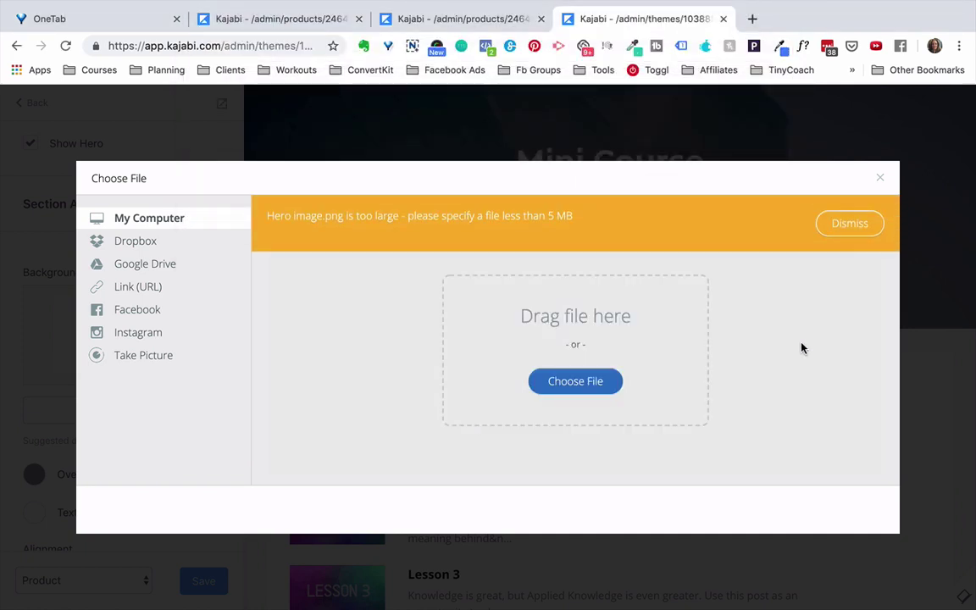
left_click(839, 224)
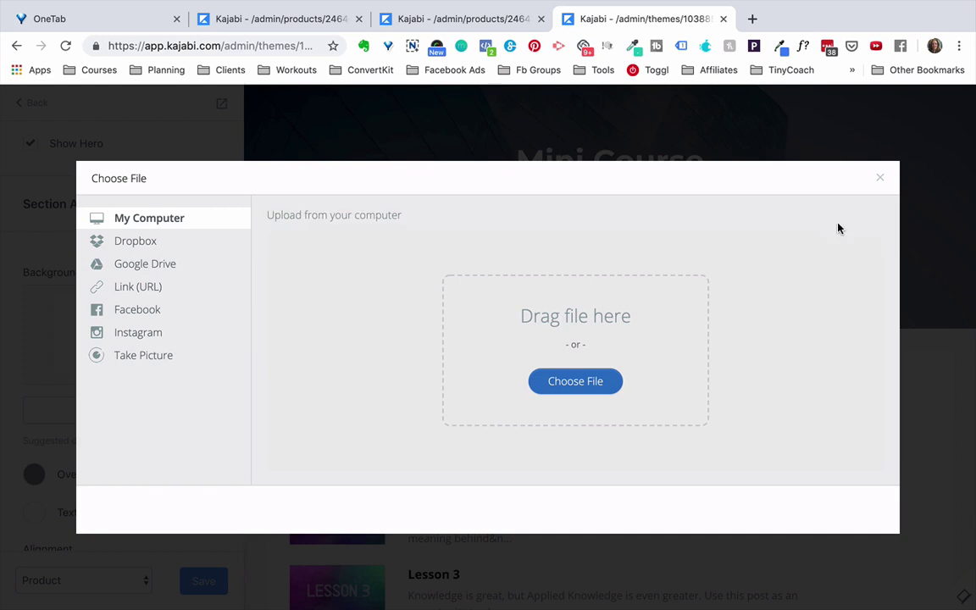
left_click(879, 181)
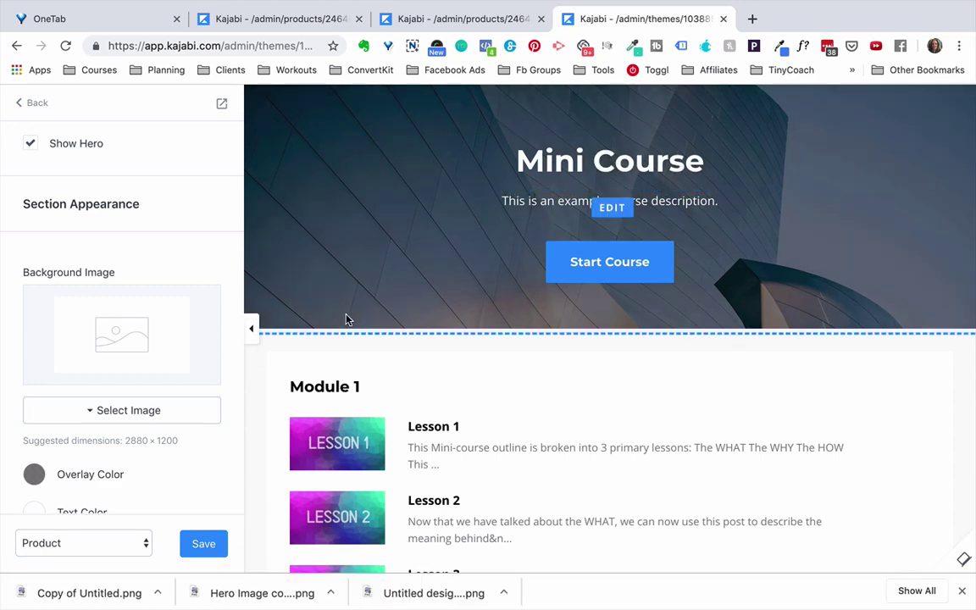
- Upload the newly downloaded hero image from the computer as the Hero section's background and dismiss the browser's downloads bar
left_click(112, 412)
left_click(111, 435)
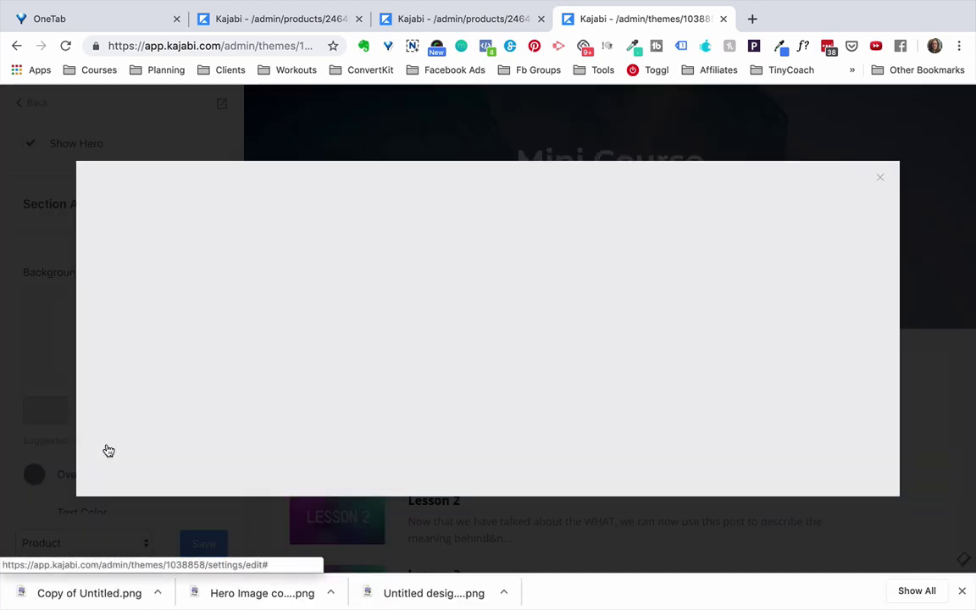
left_click(560, 370)
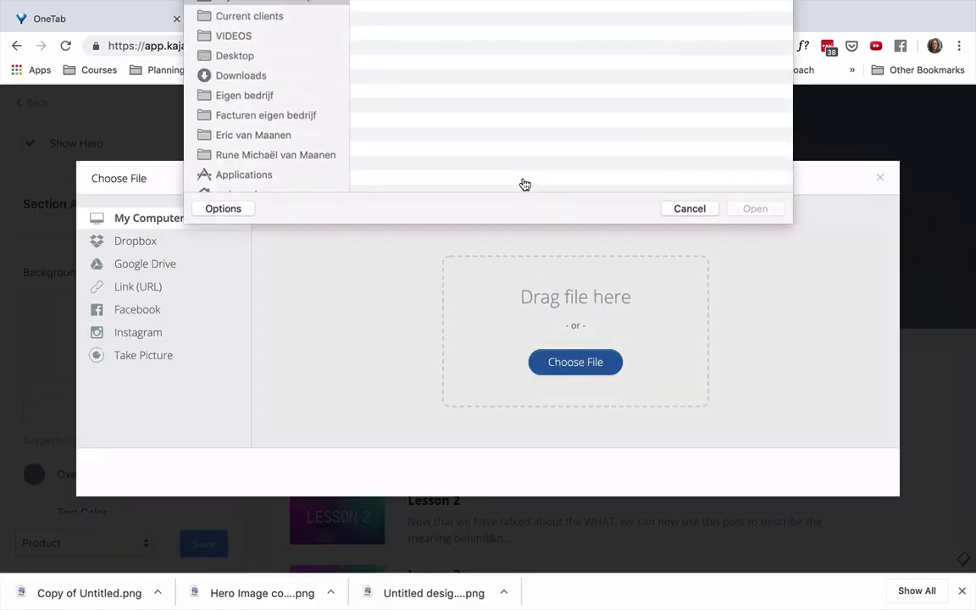
left_click(455, 61)
left_click(755, 272)
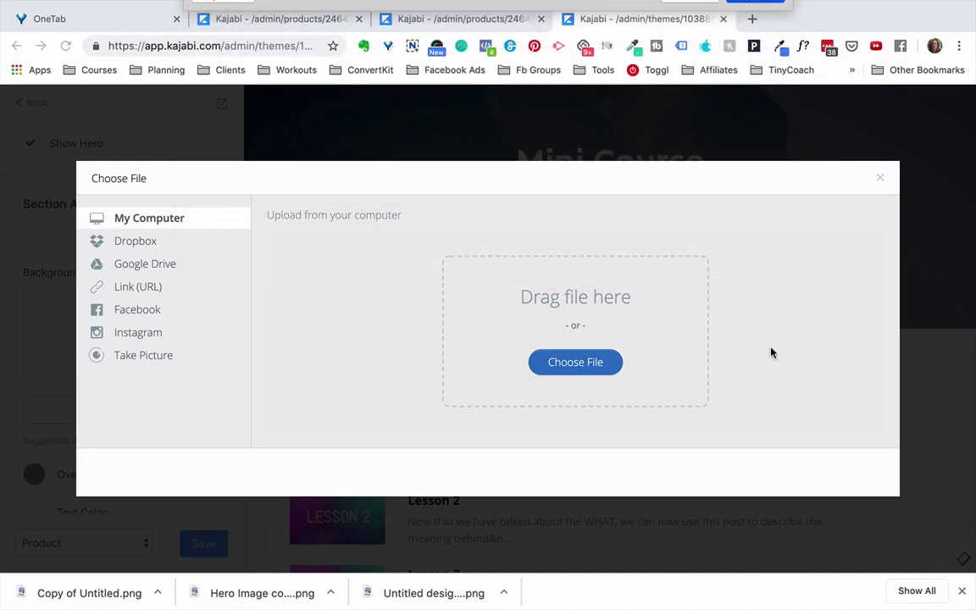
left_click(857, 477)
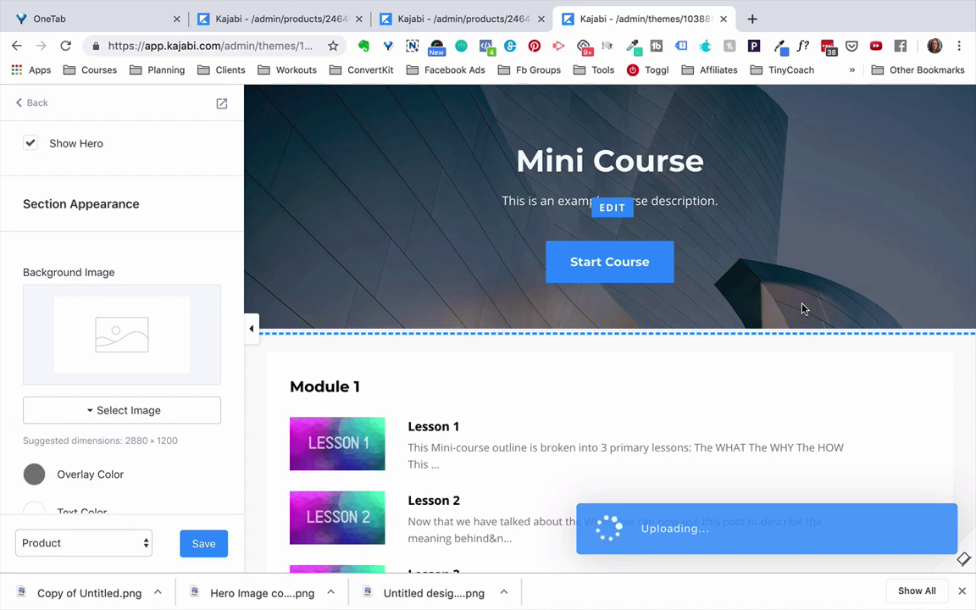
left_click(961, 593)
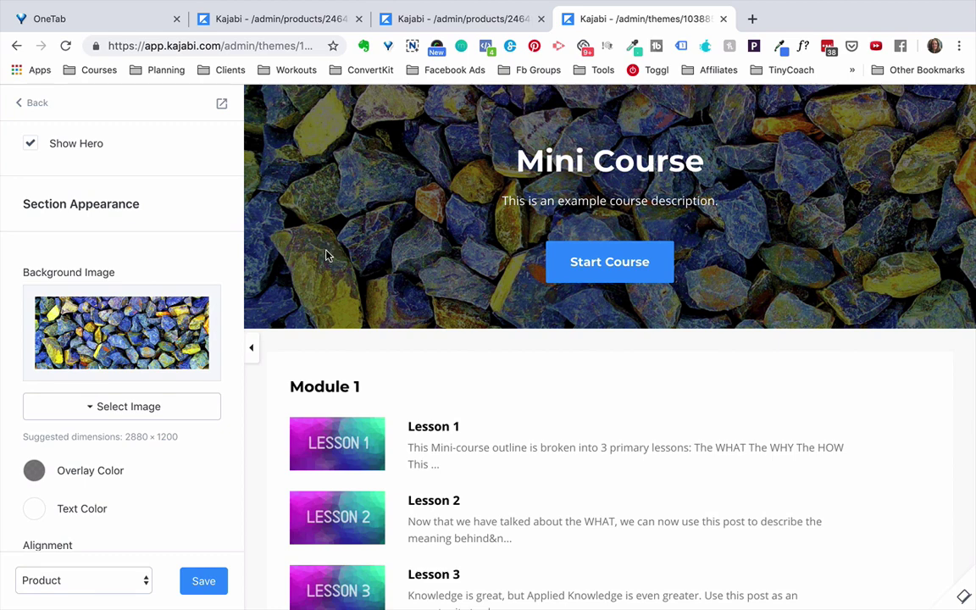
- In the Hero's Product Info block, toggle the title and description off and back on to see their effect
scroll(168, 252, "down", 5)
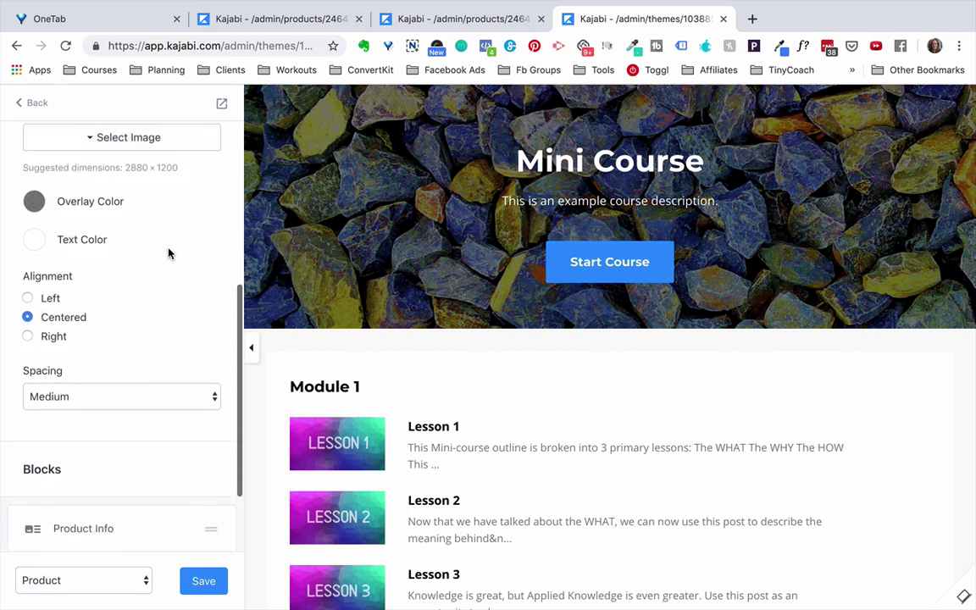
scroll(168, 252, "down", 2)
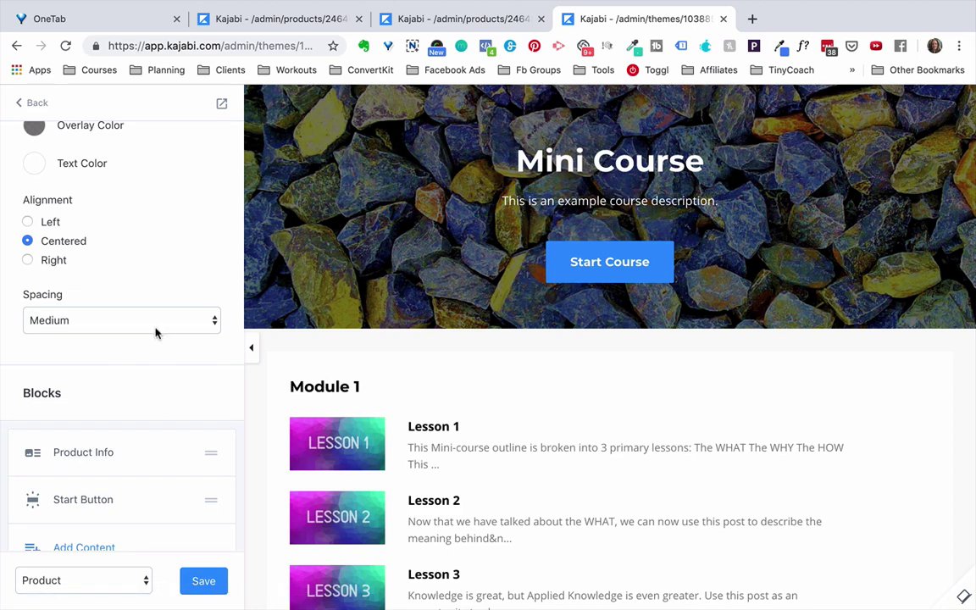
left_click(84, 454)
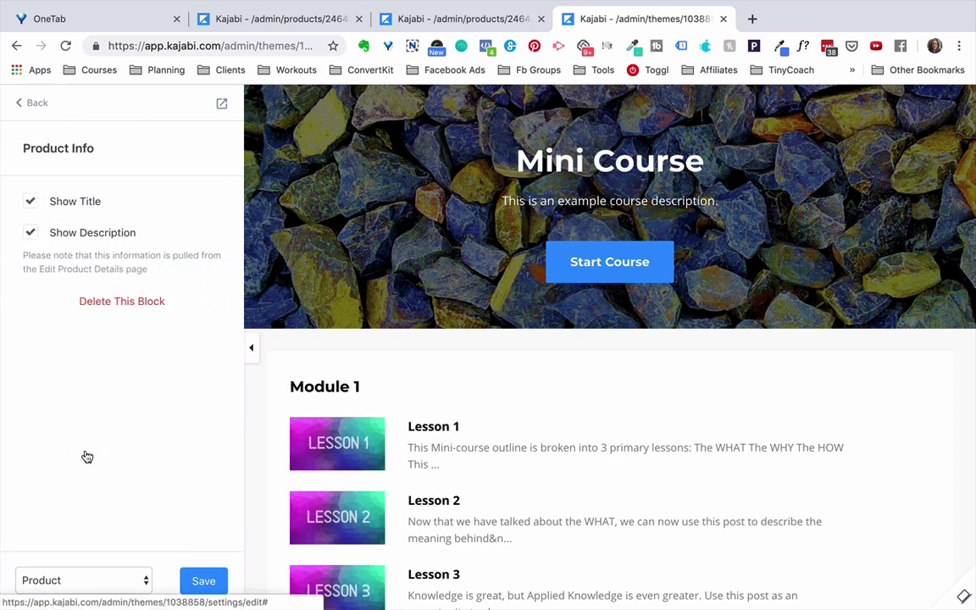
left_click(31, 201)
left_click(31, 233)
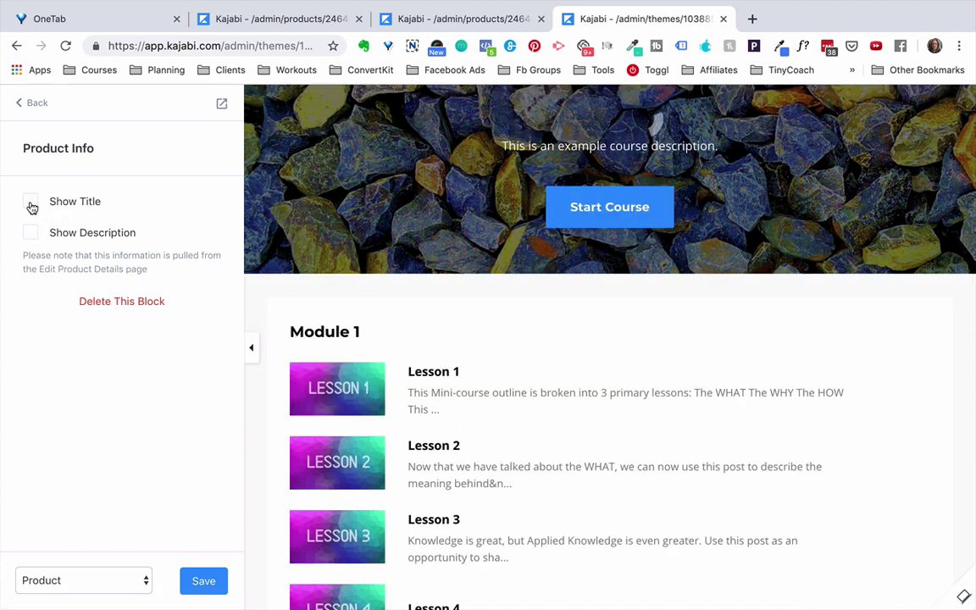
left_click(30, 204)
left_click(29, 234)
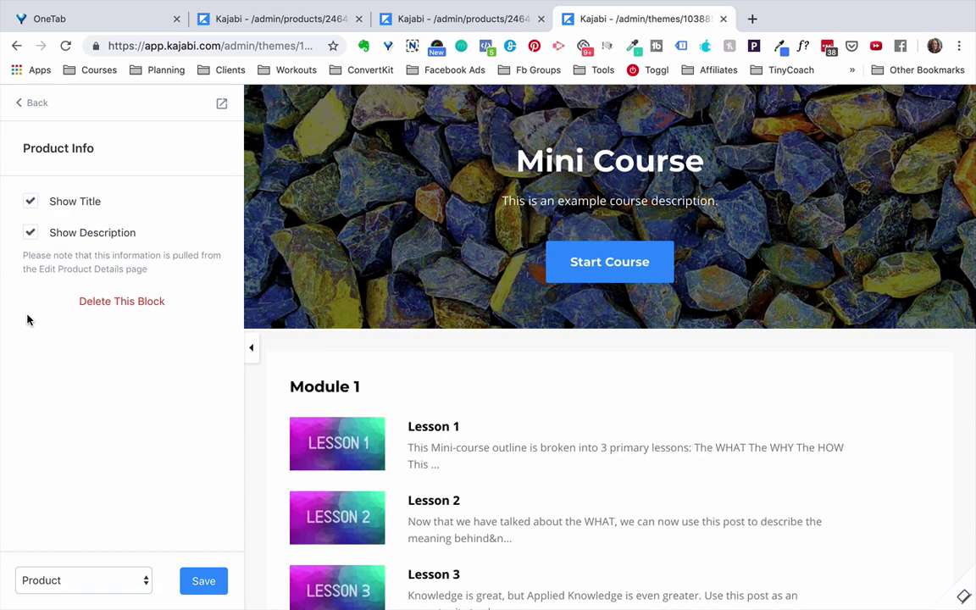
left_click(36, 102)
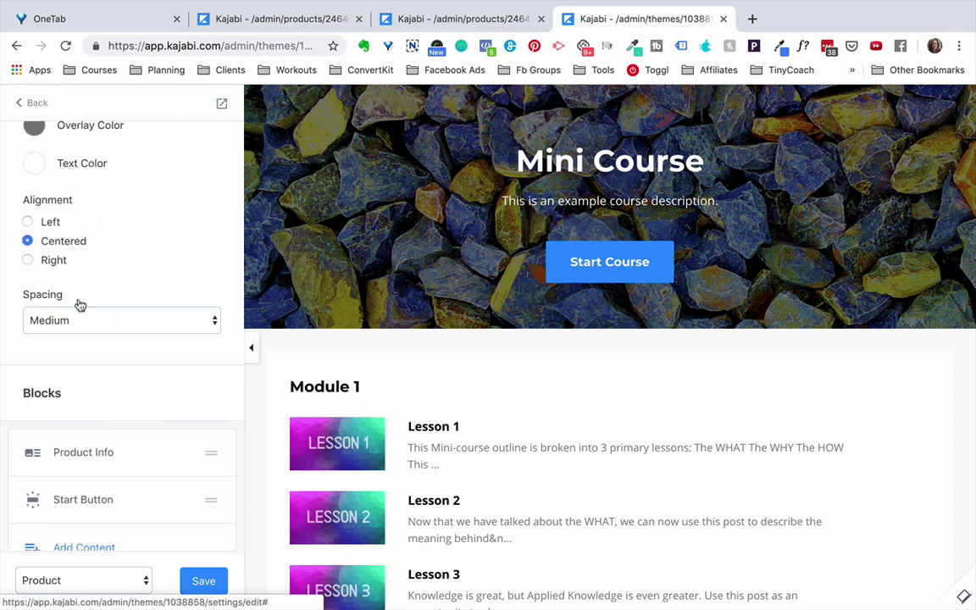
- Open the Hero's Start Button block, switch the CTA style to Outline and back to Solid, and review the remaining button options
left_click(73, 471)
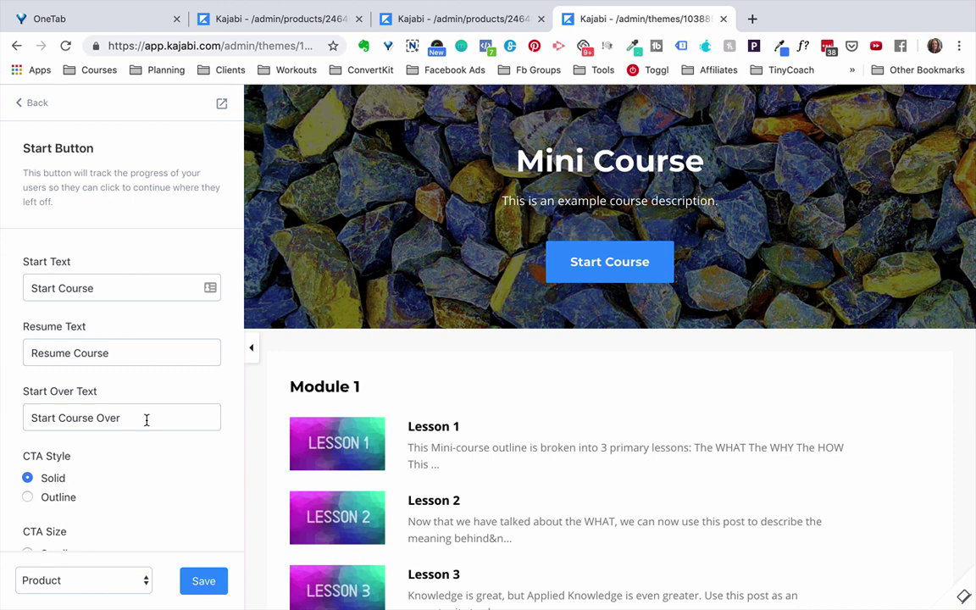
scroll(139, 451, "down", 3)
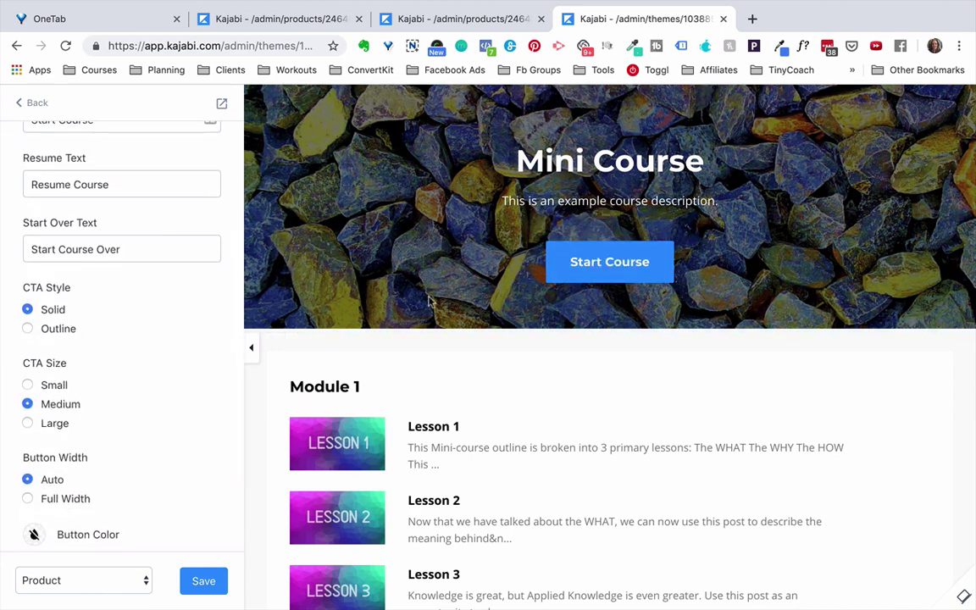
left_click(30, 331)
left_click(26, 311)
scroll(101, 306, "down", 2)
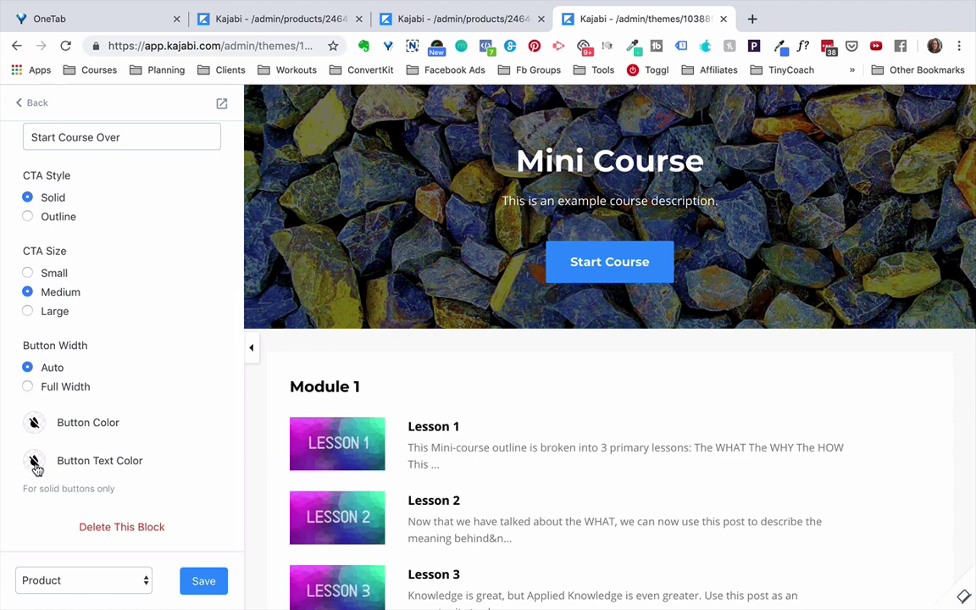
- Save the theme changes and return to the list of page sections
left_click(203, 581)
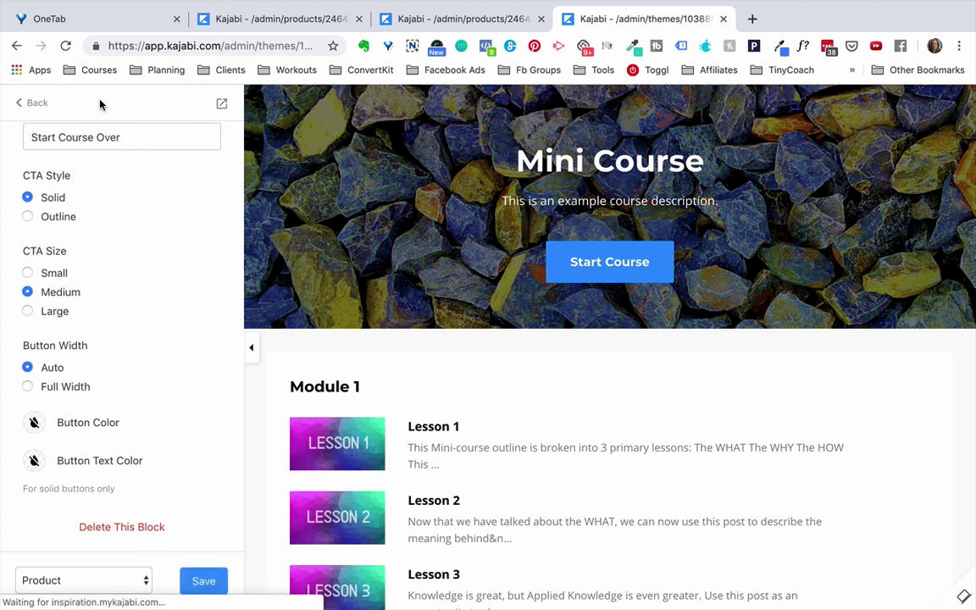
left_click(38, 105)
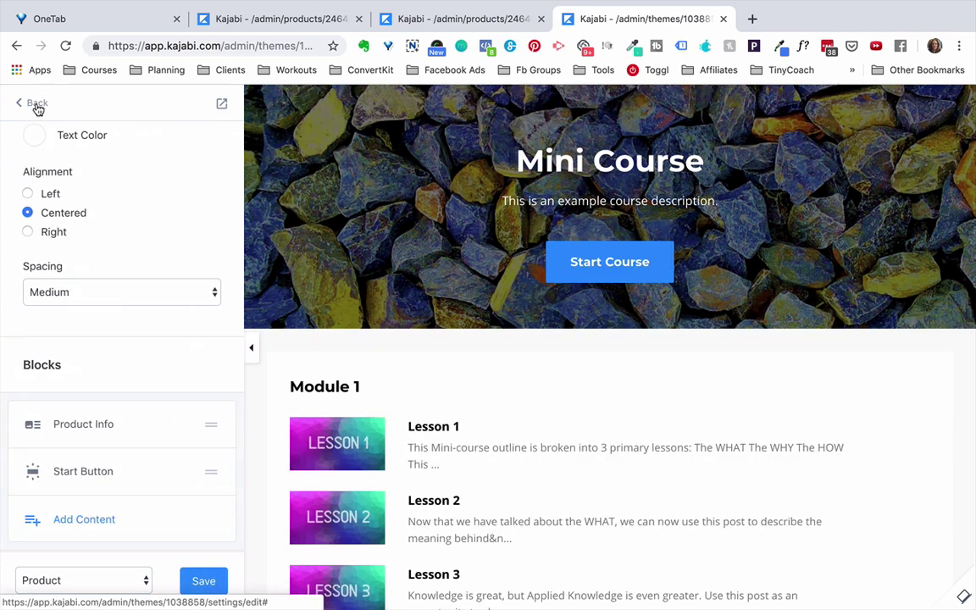
left_click(37, 105)
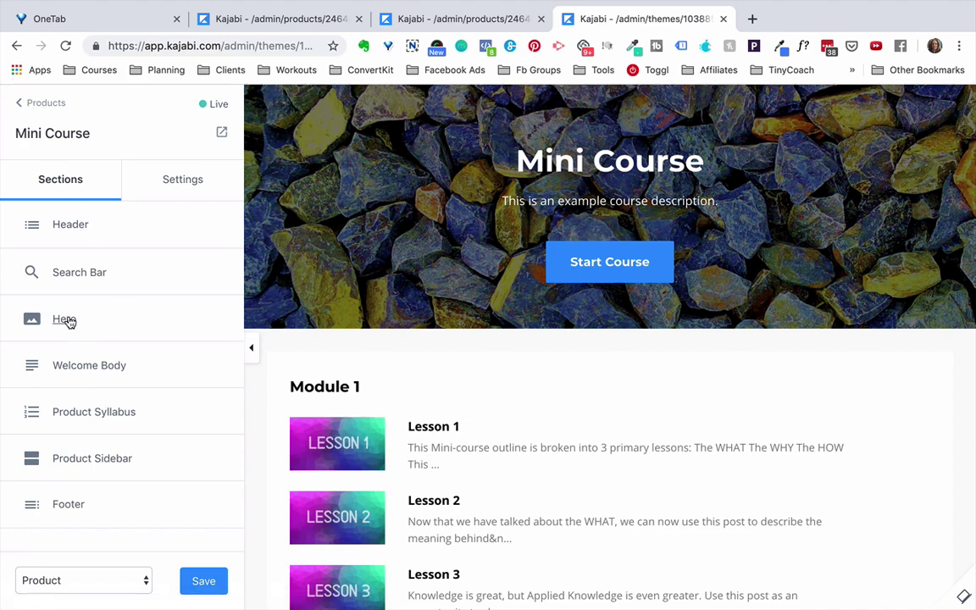
scroll(324, 321, "down", 1)
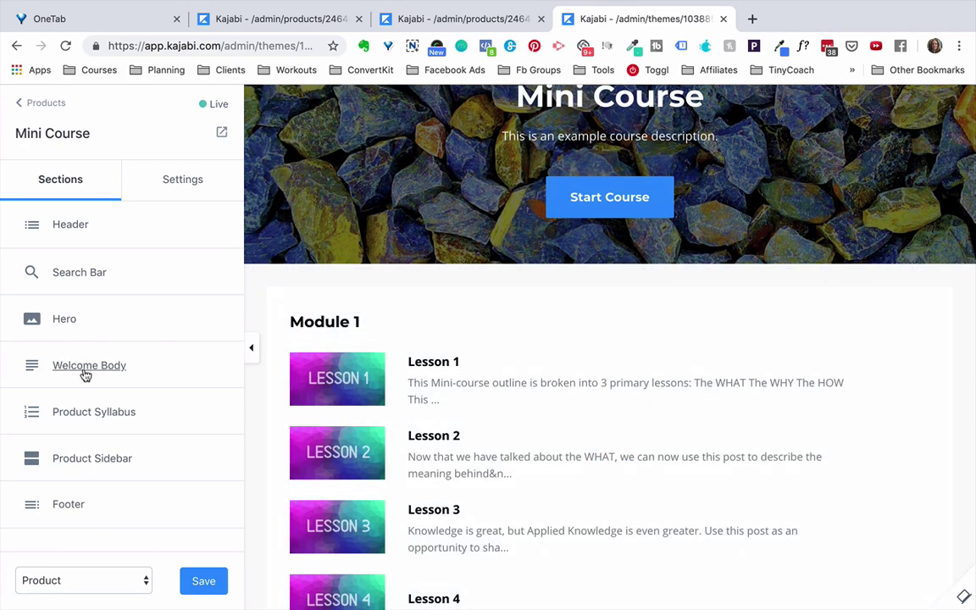
- Turn on the Welcome Body section to preview it and its Product Info block, and turn the section off again
left_click(84, 371)
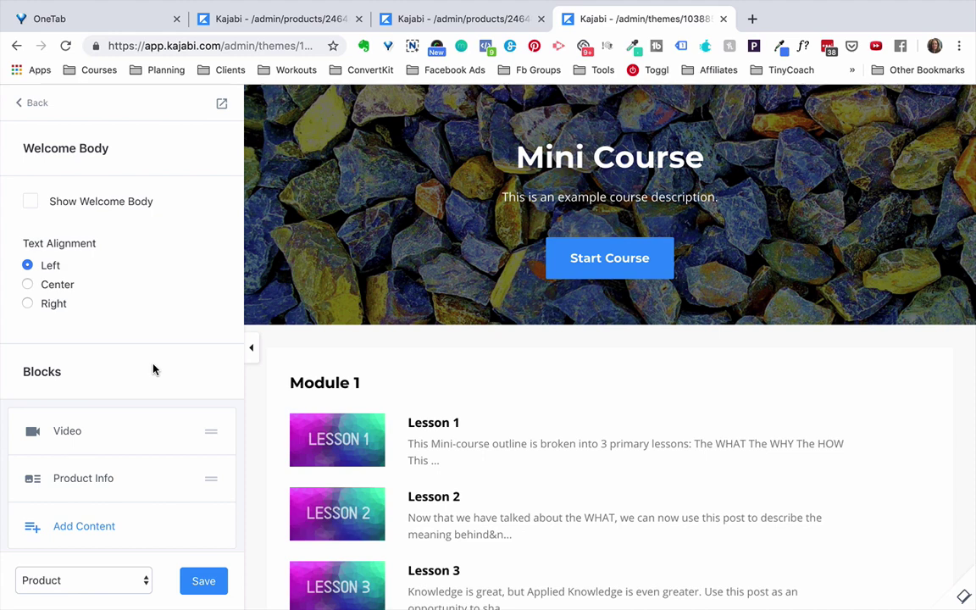
left_click(30, 202)
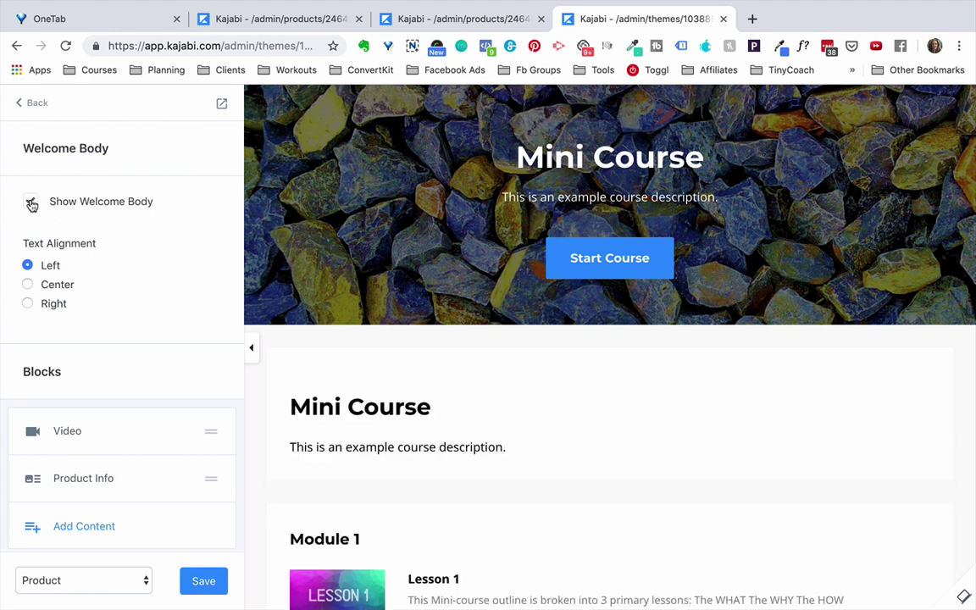
scroll(126, 272, "down", 1)
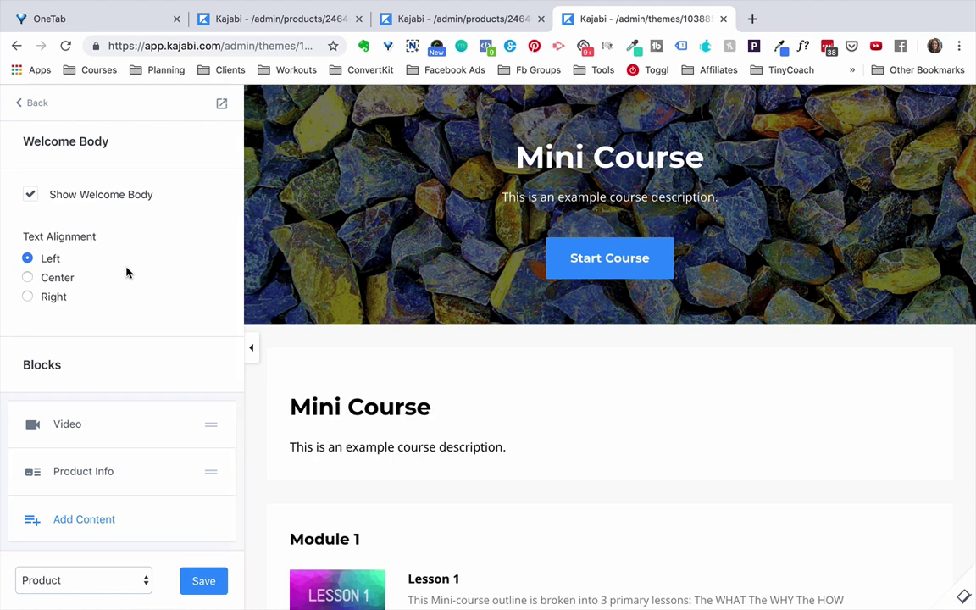
left_click(563, 407)
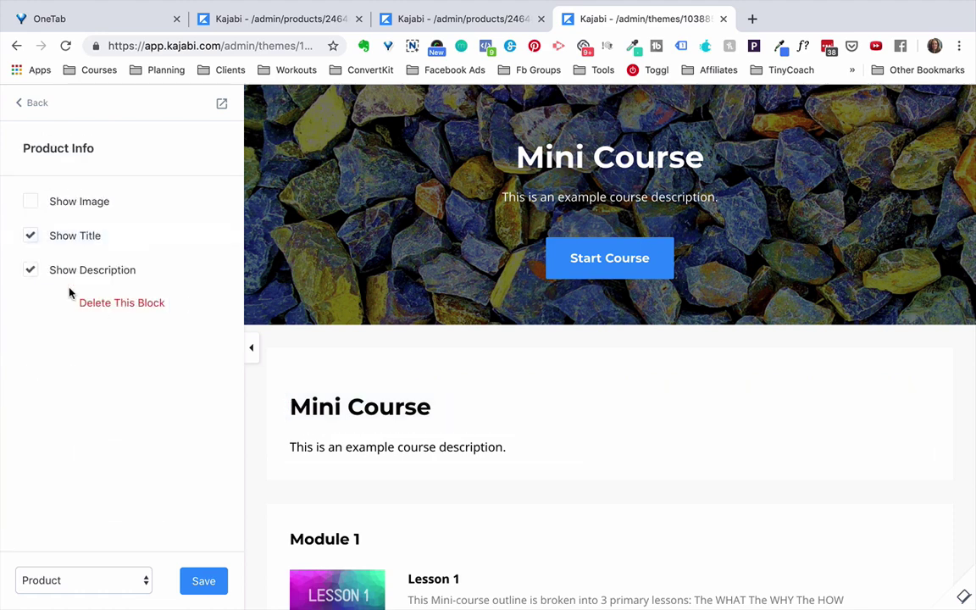
left_click(36, 104)
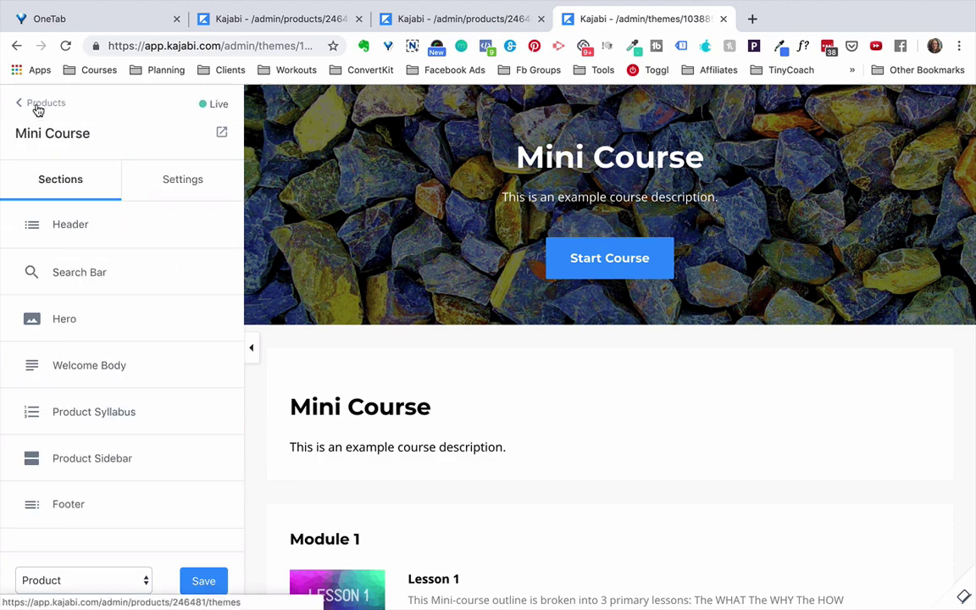
left_click(89, 367)
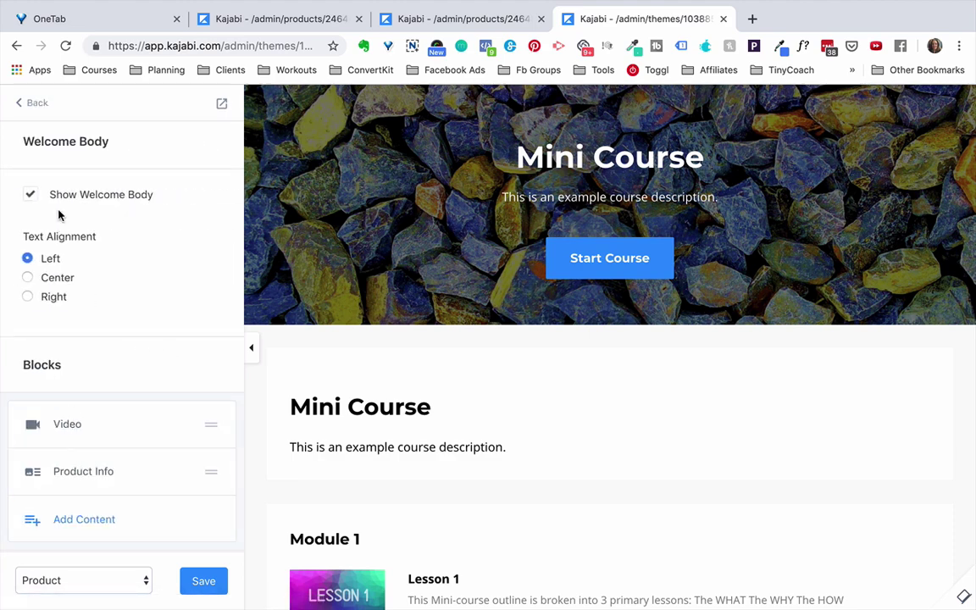
left_click(30, 200)
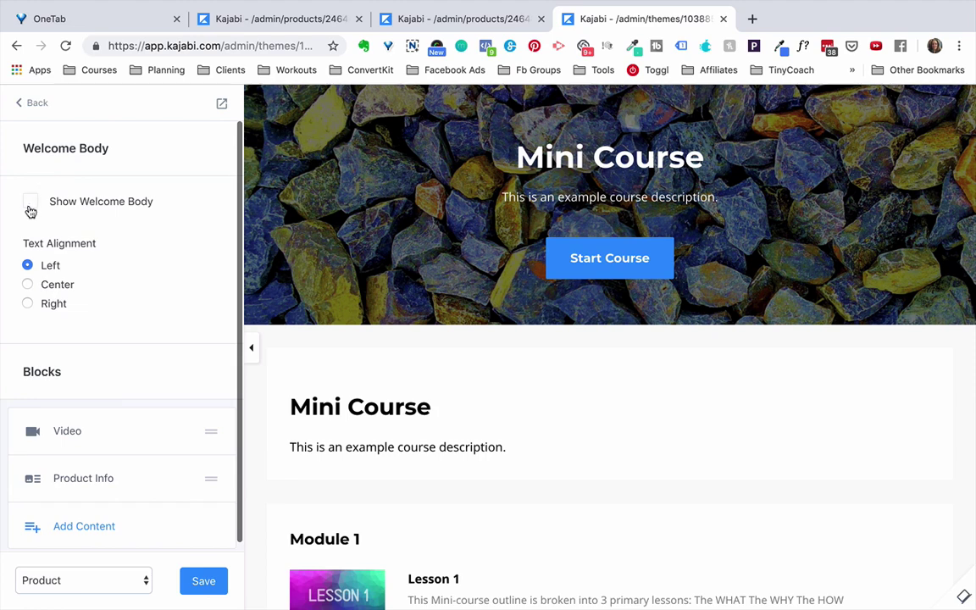
left_click(36, 105)
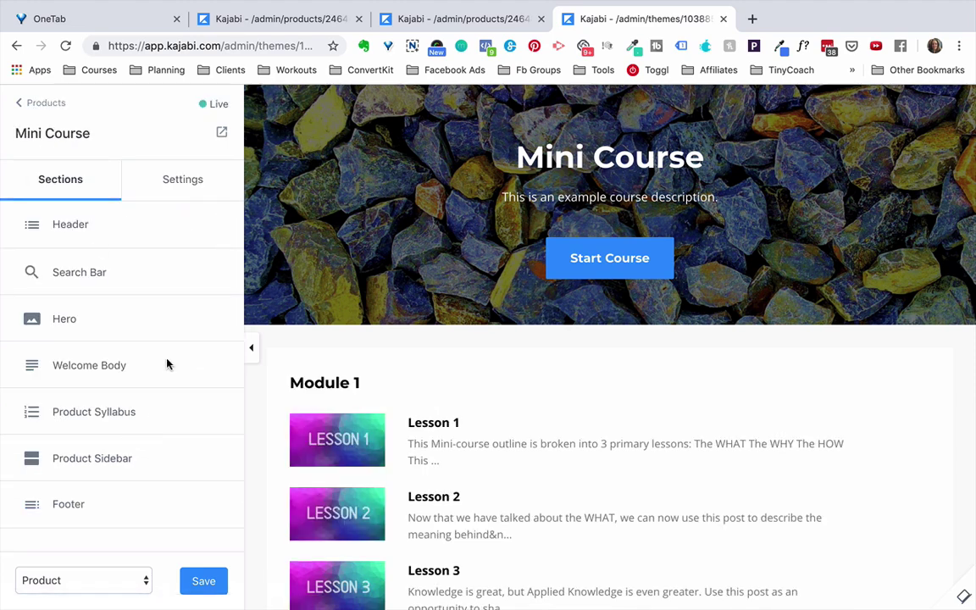
- Set the Product Syllabus type to Categories, review the section's text options, and return to the list of page sections
left_click(94, 414)
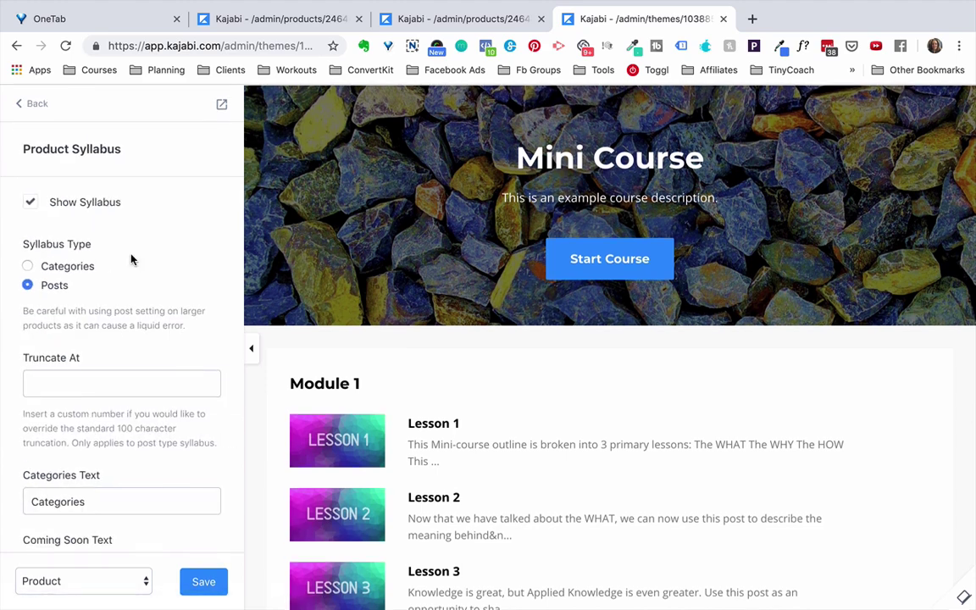
scroll(351, 459, "down", 1)
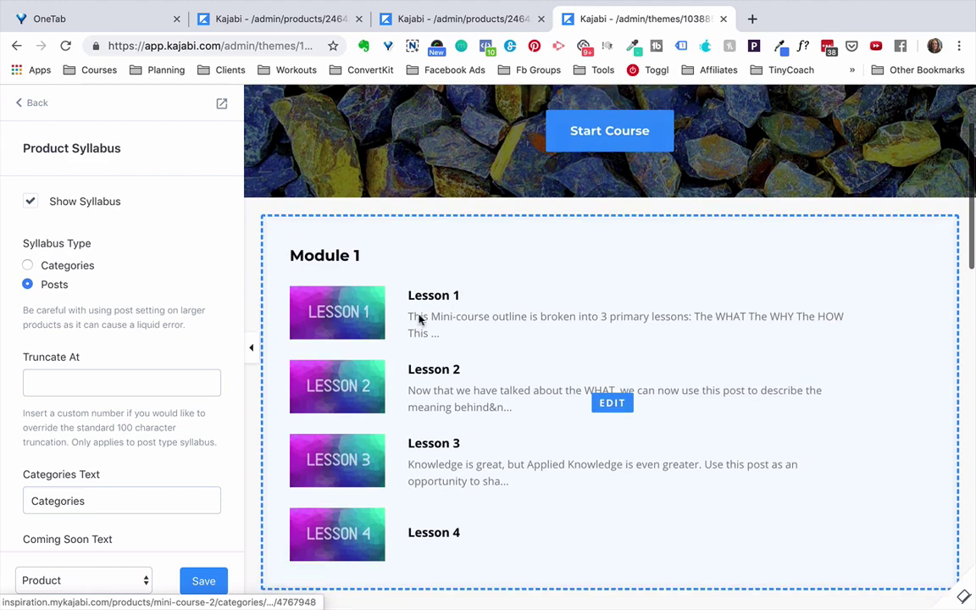
left_click(27, 266)
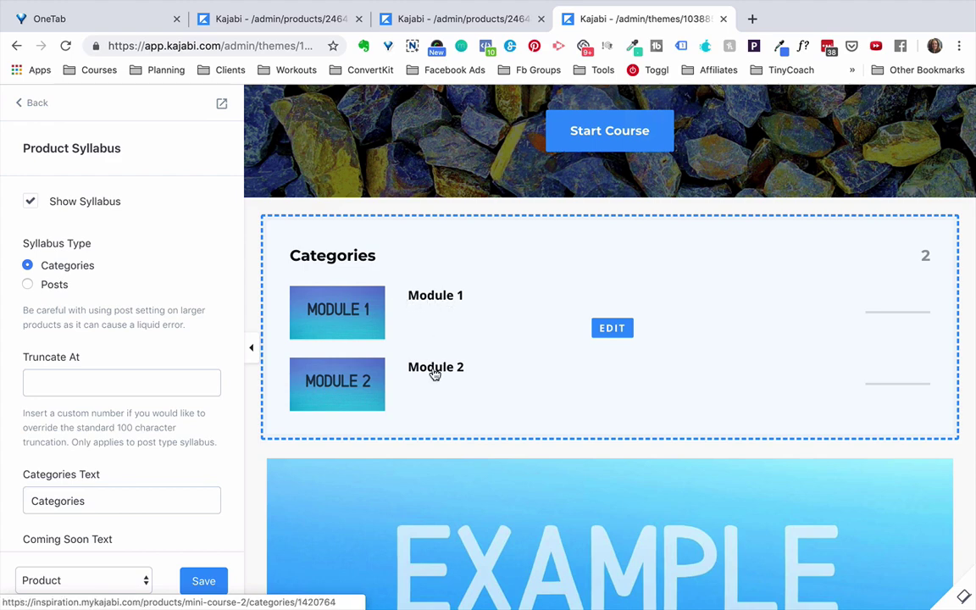
scroll(499, 366, "down", 2)
scroll(498, 365, "down", 10)
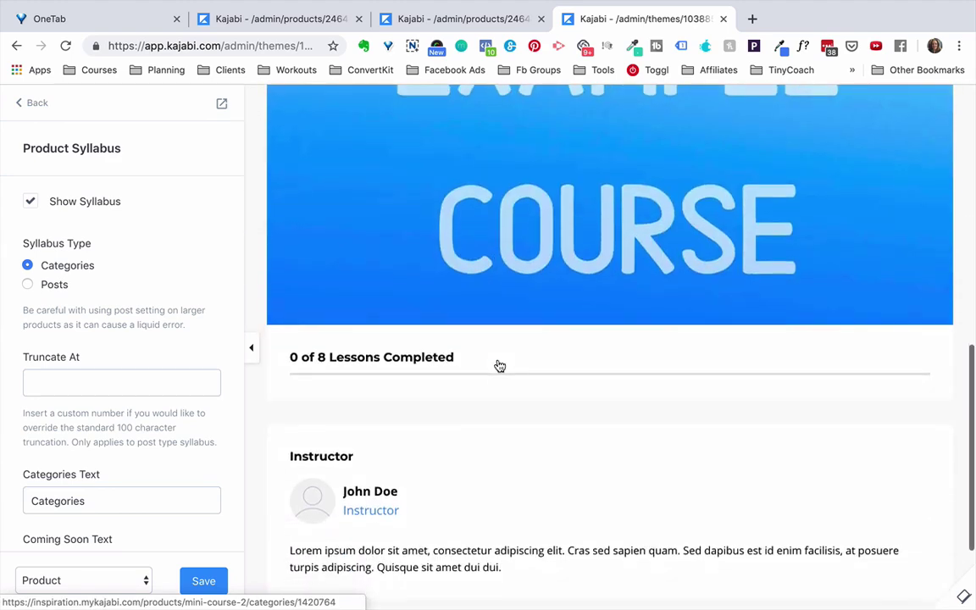
scroll(142, 281, "down", 2)
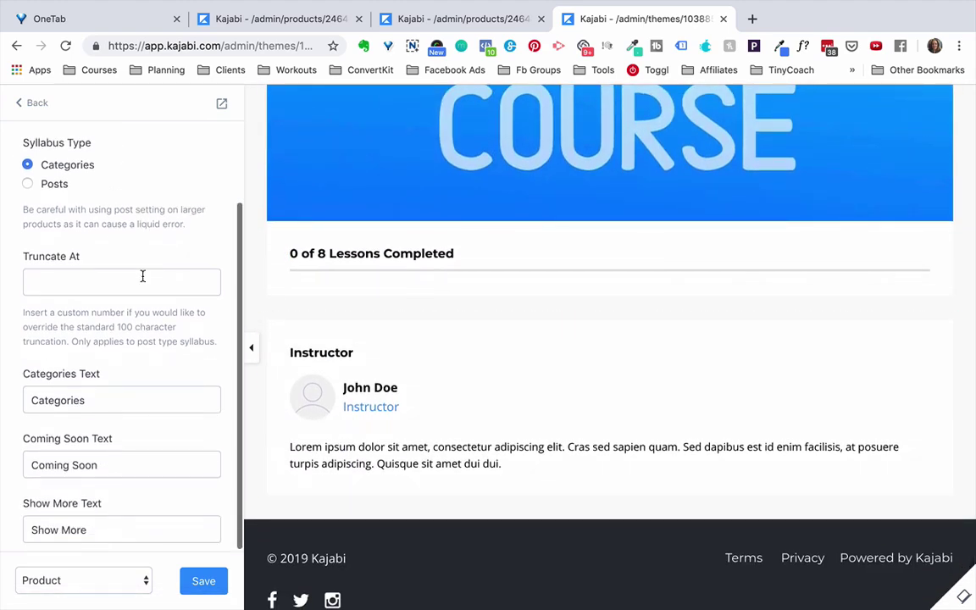
left_click(37, 104)
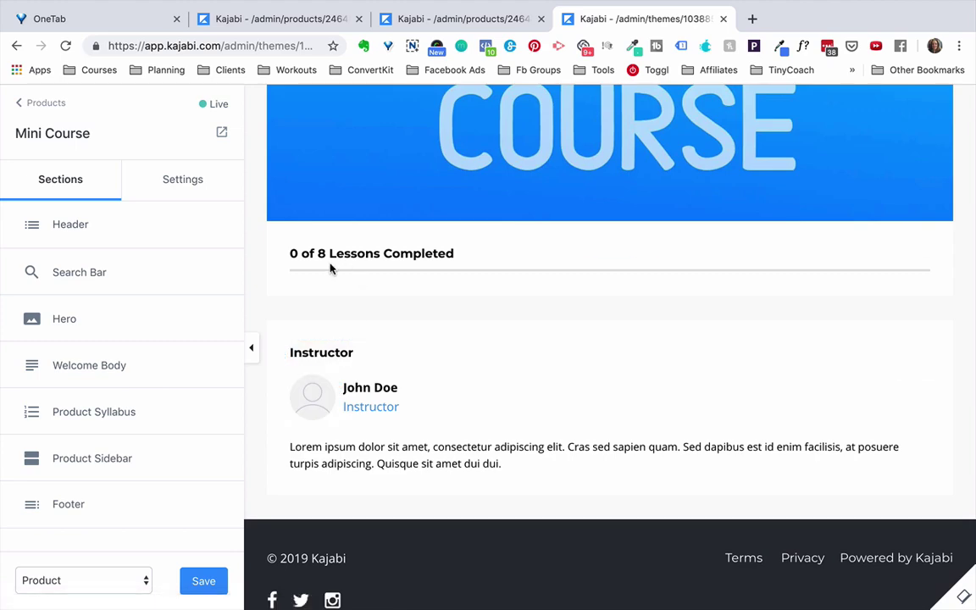
- Collapse the editor panel and look over the course page's syllabus and sidebar layout at full width
left_click(251, 348)
scroll(214, 309, "up", 4)
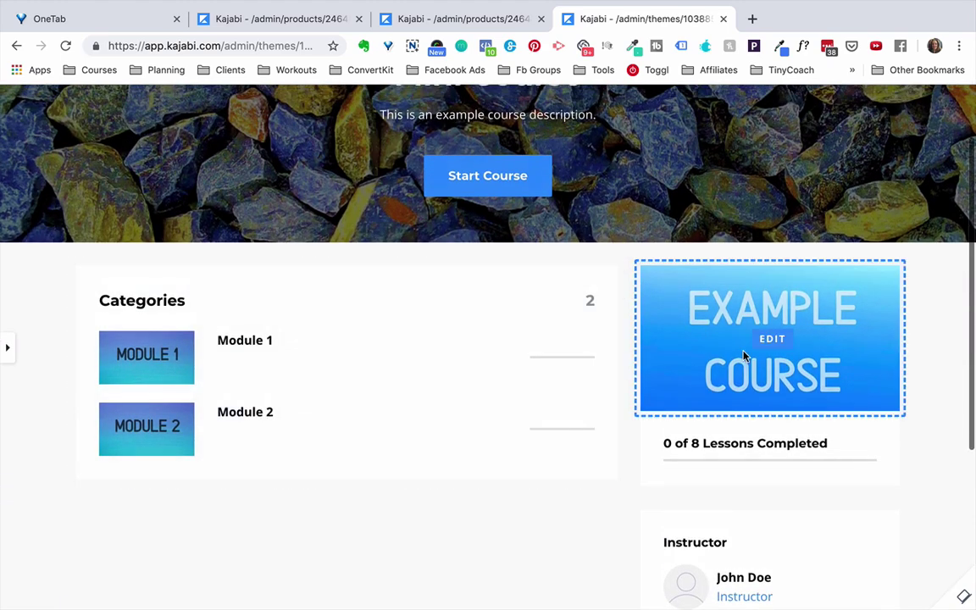
scroll(724, 539, "down", 3)
scroll(724, 536, "up", 4)
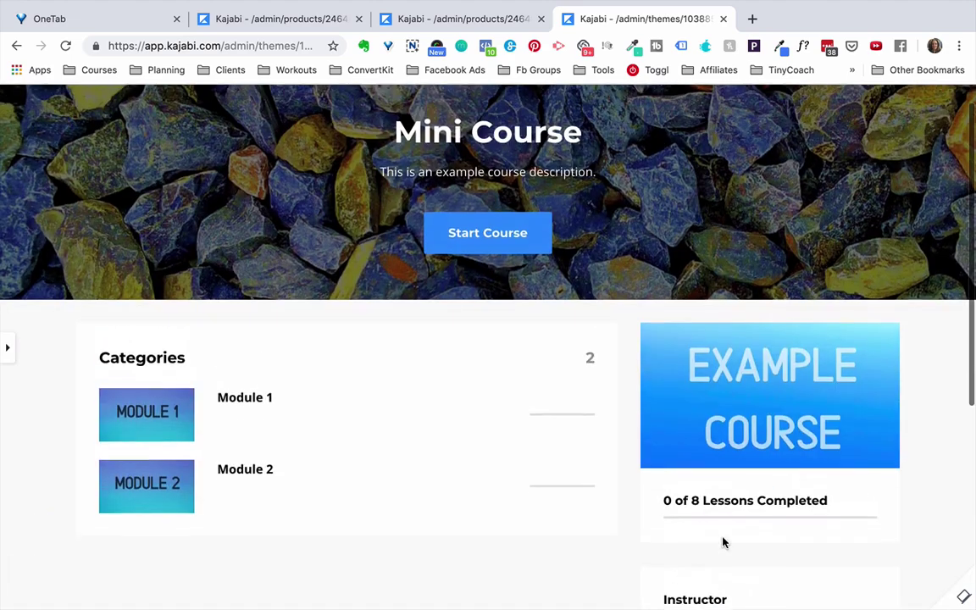
scroll(724, 542, "down", 3)
scroll(725, 543, "up", 1)
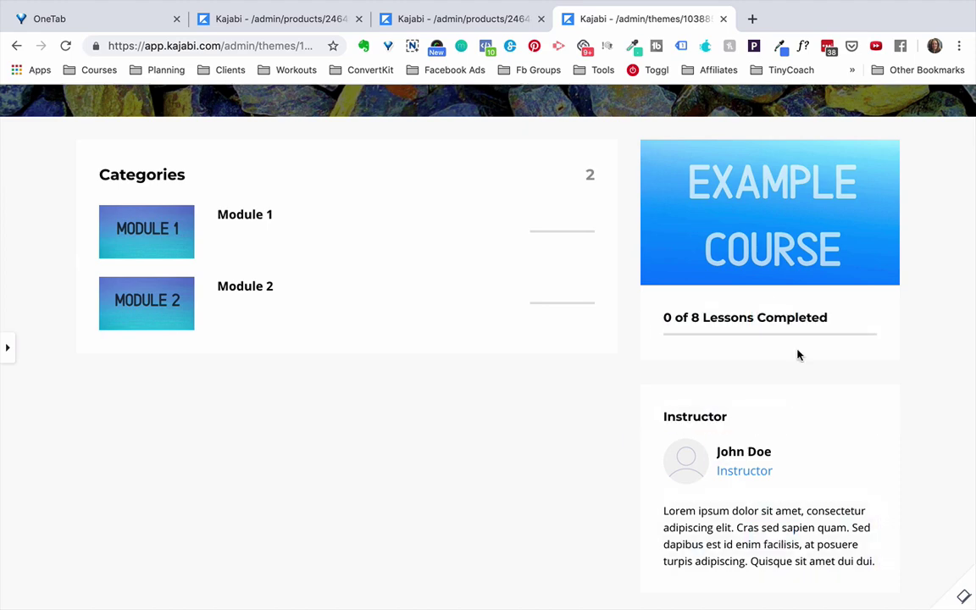
- Review the settings of the Course Progress block in the Product Sidebar section
left_click(772, 318)
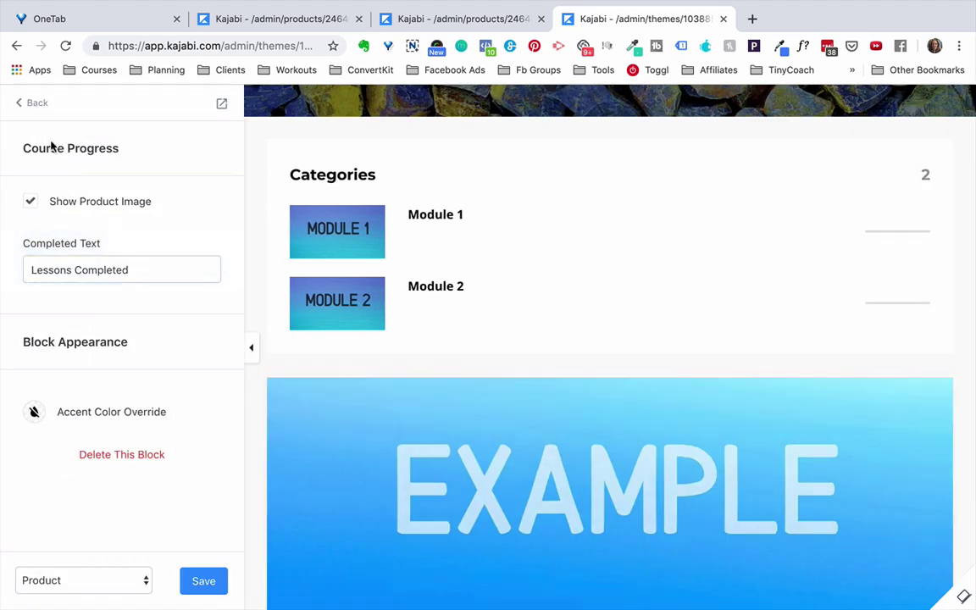
left_click(36, 106)
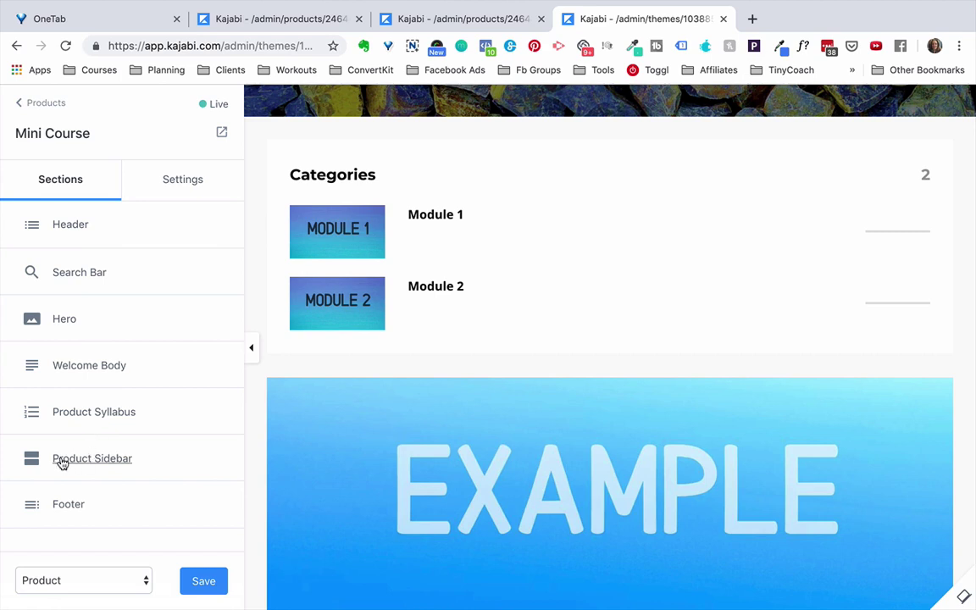
left_click(64, 459)
left_click(85, 322)
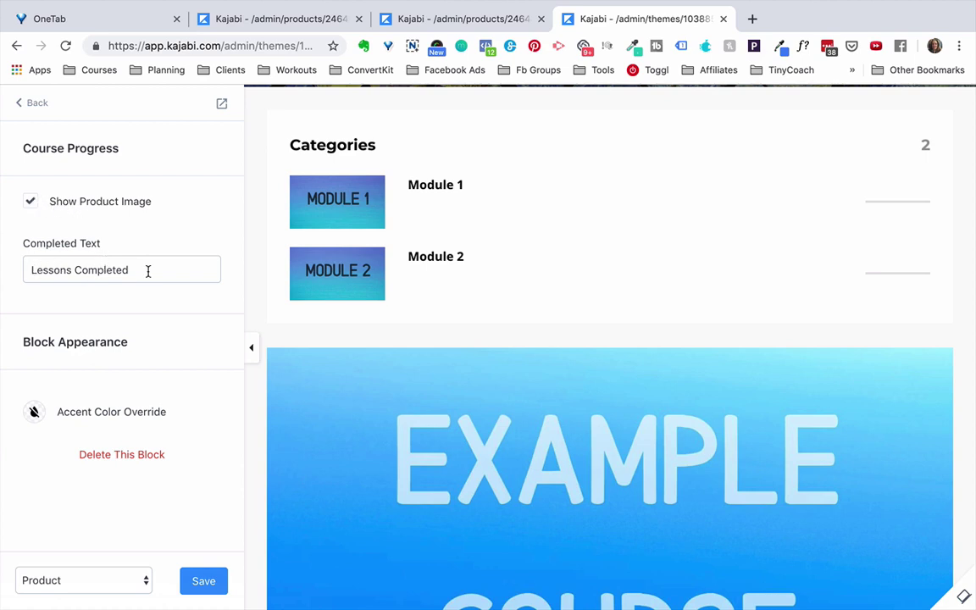
left_click(30, 104)
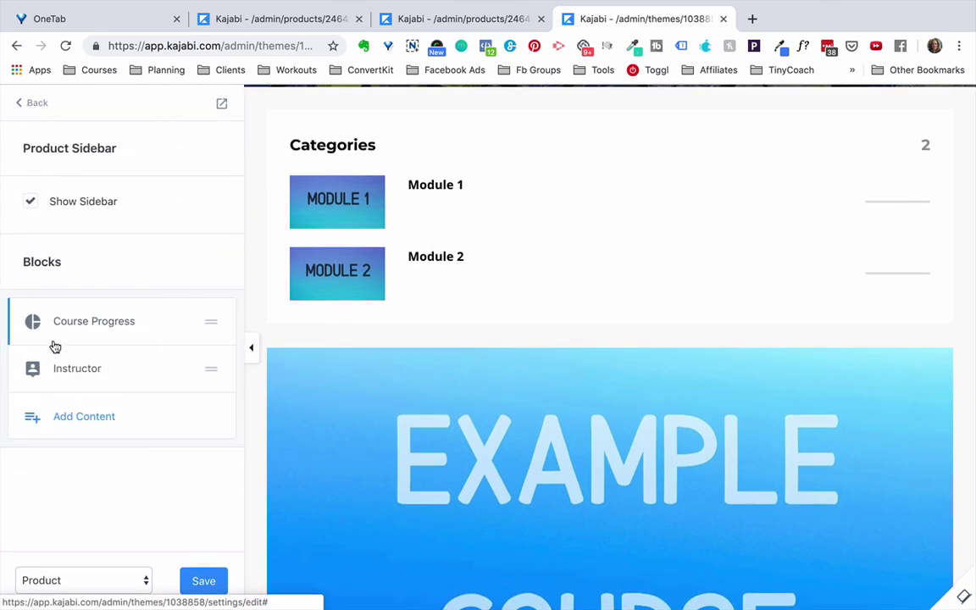
- In the sidebar's Instructor block, upload the instructor's JPG photo from the Kajabi Course Example folder as the headshot
left_click(69, 370)
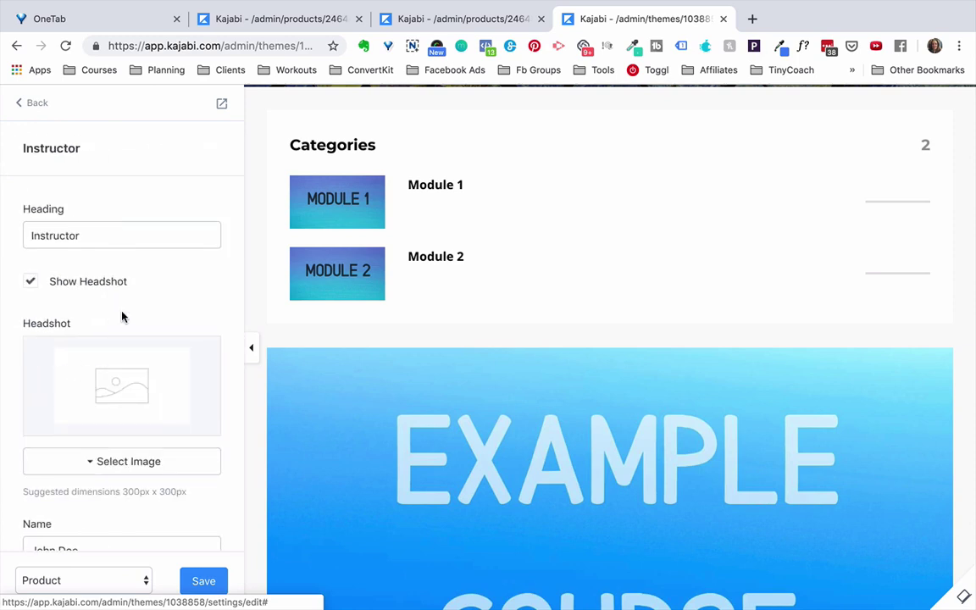
scroll(124, 314, "down", 3)
scroll(126, 313, "down", 1)
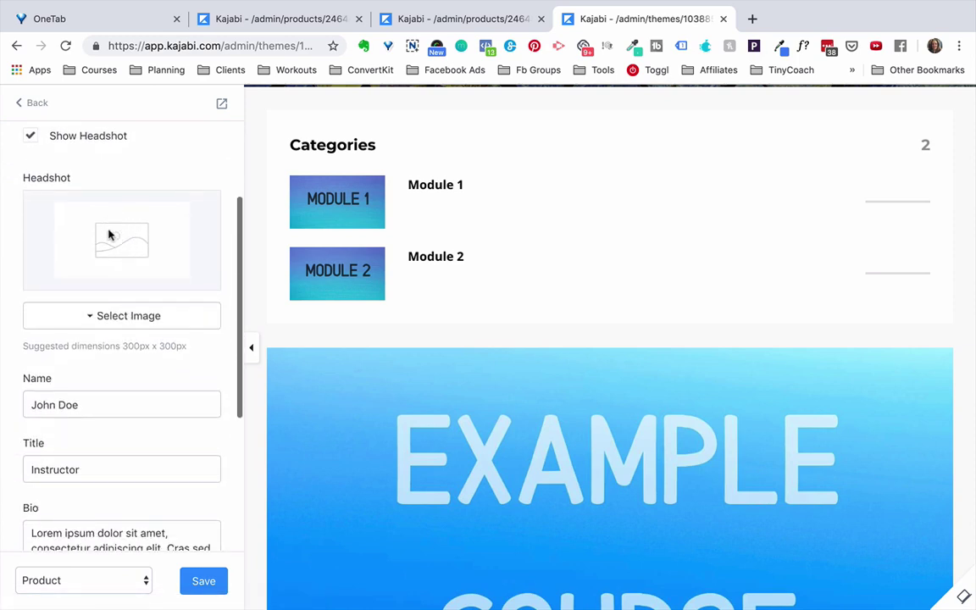
left_click(93, 318)
left_click(87, 348)
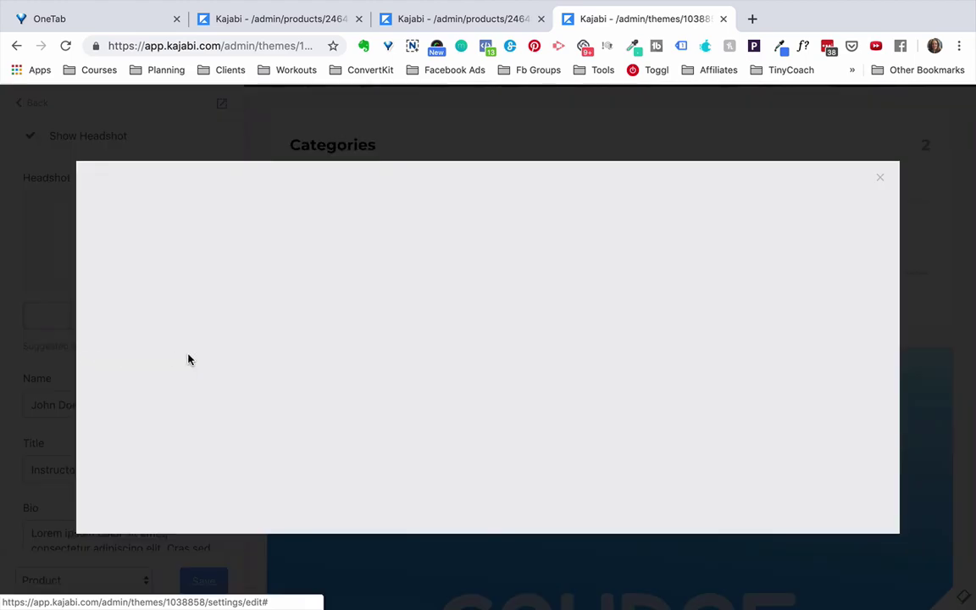
left_click(548, 389)
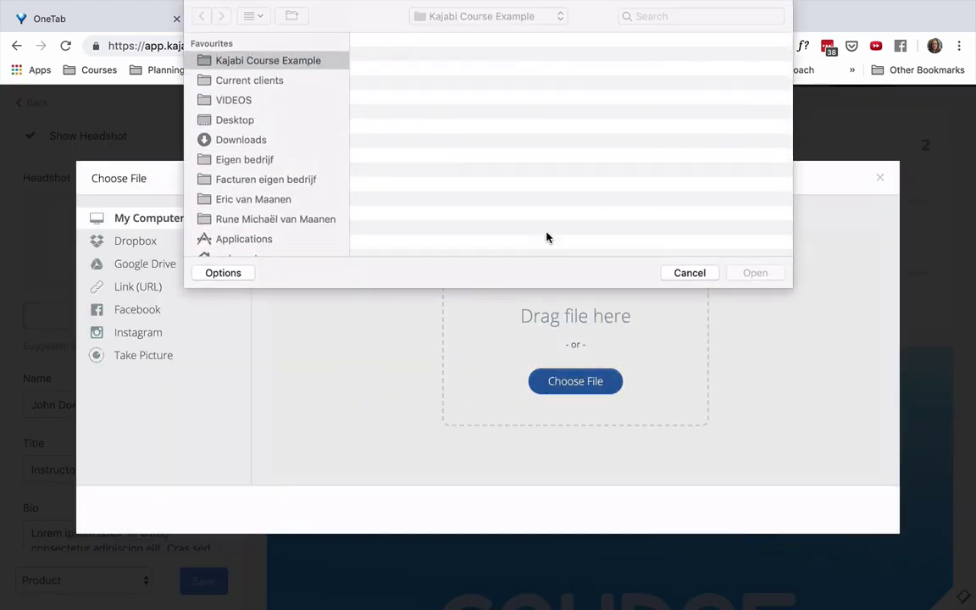
scroll(453, 173, "down", 5)
left_click(470, 250)
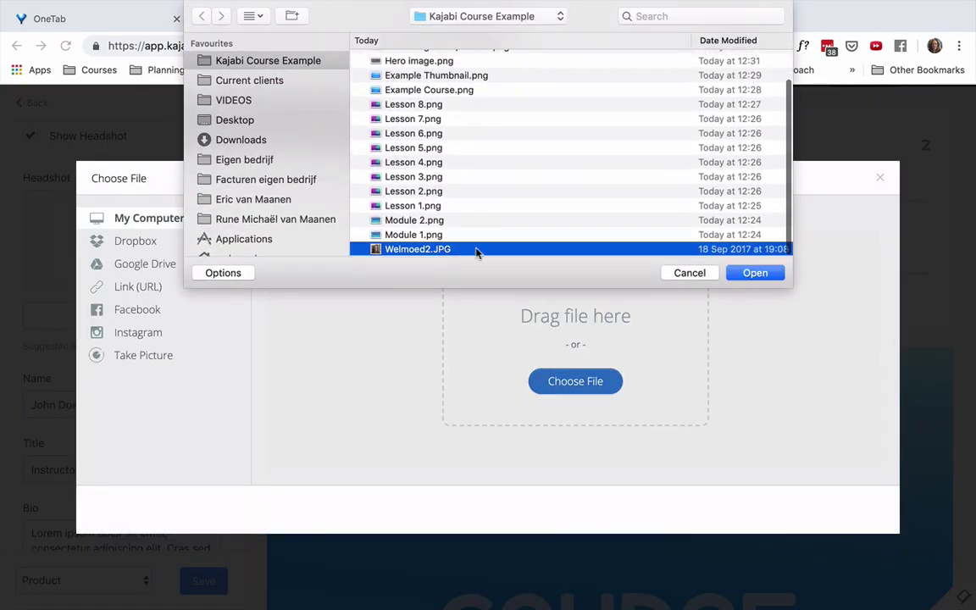
left_click(752, 271)
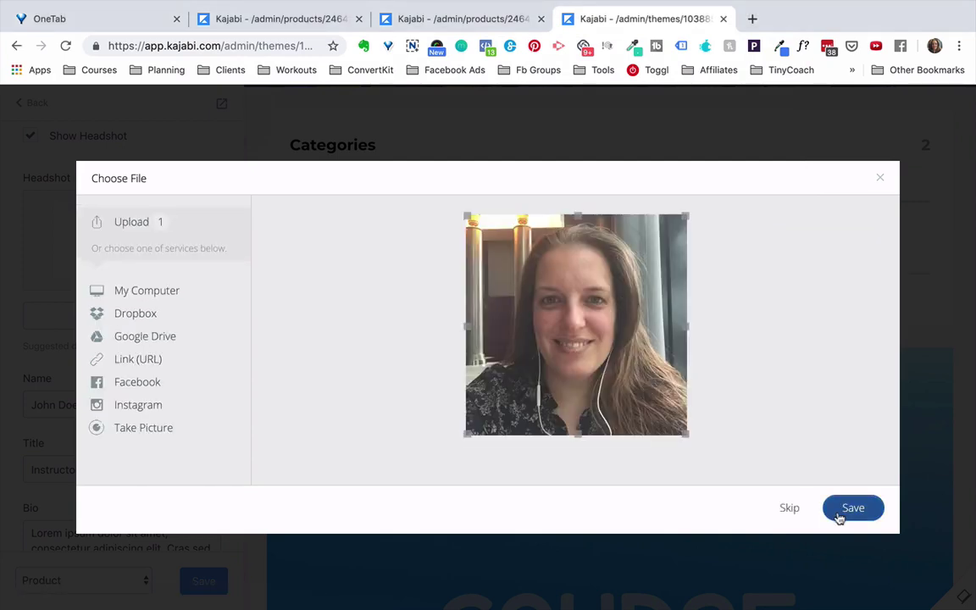
left_click(842, 511)
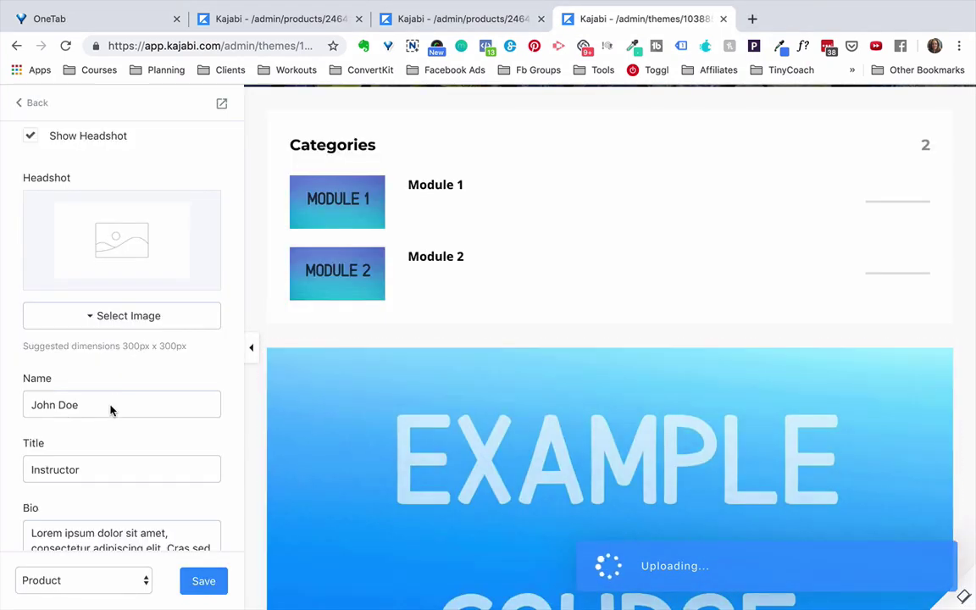
- Replace the placeholder name with the instructor's full name and set the instructor's title to Teacher
triple_click(110, 411)
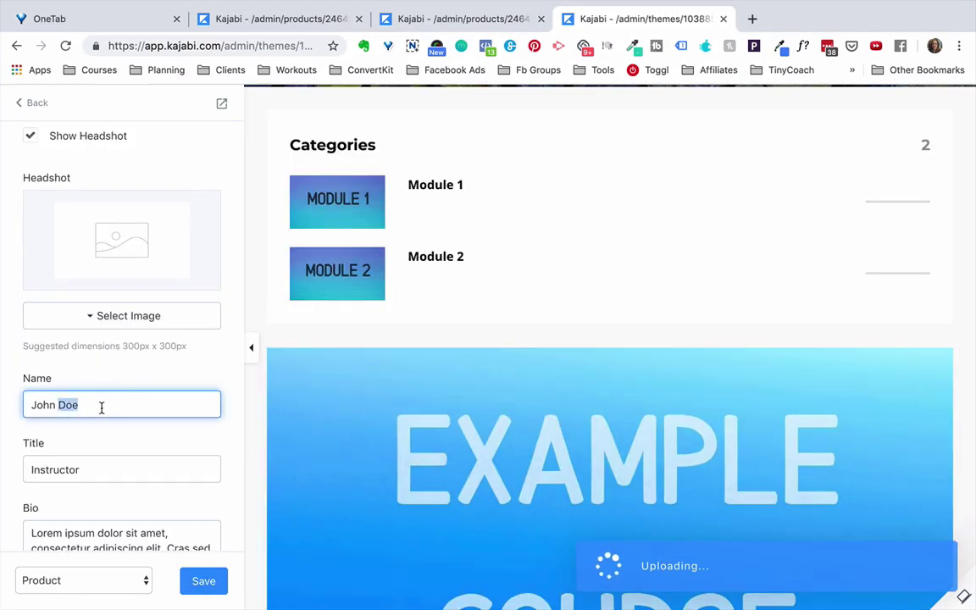
type("Welm")
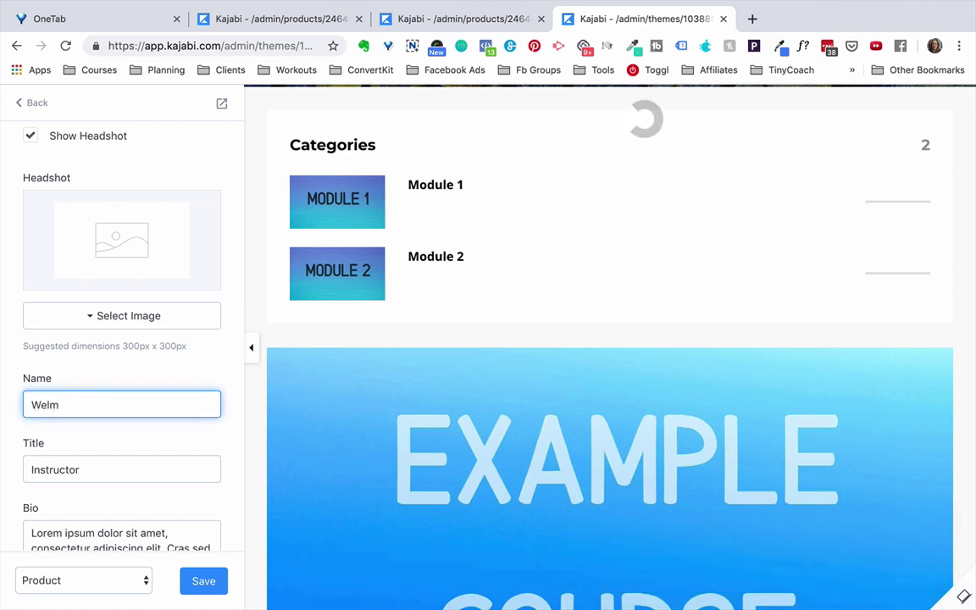
type("eod van Maanen-Ver")
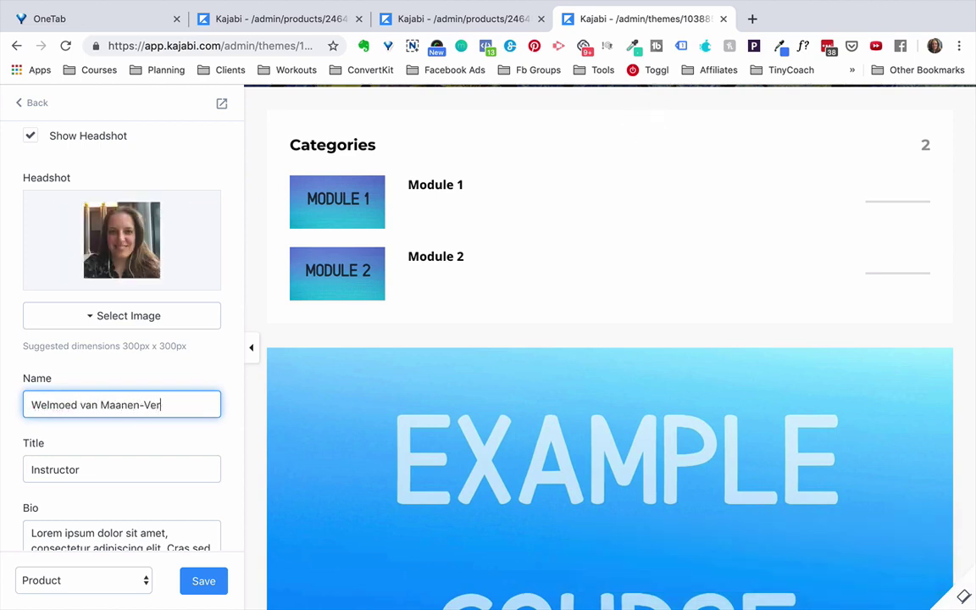
type("hagen")
key("Tab")
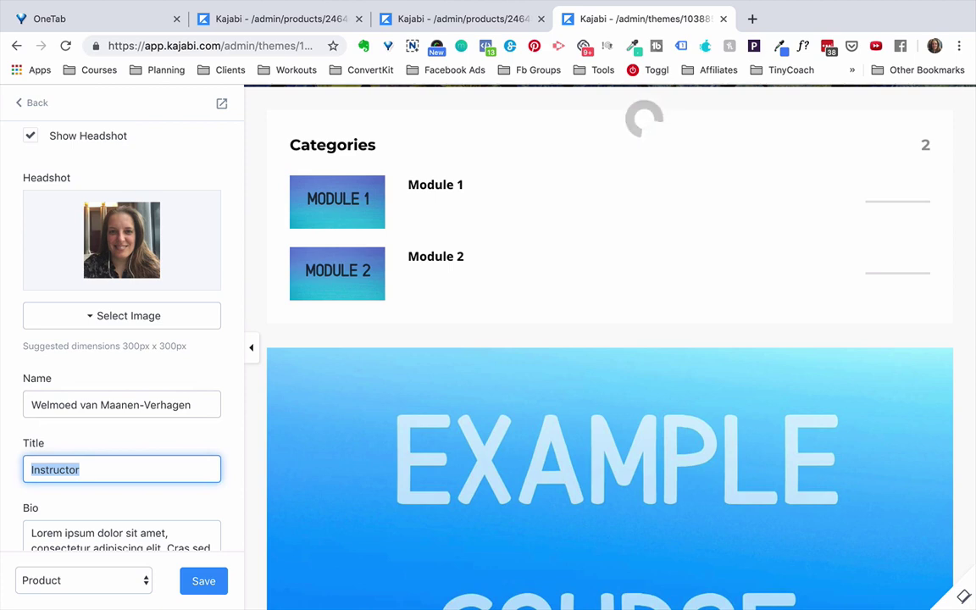
type("Teacher")
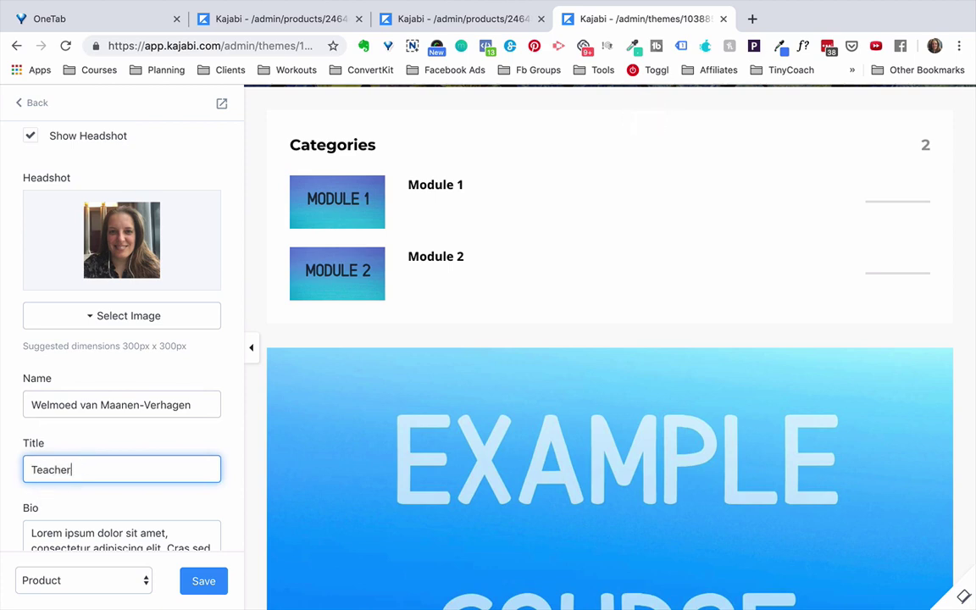
- Replace the instructor's placeholder bio with "Add a little something about yourself. A mini bio :-)" and save the theme
scroll(126, 451, "down", 3)
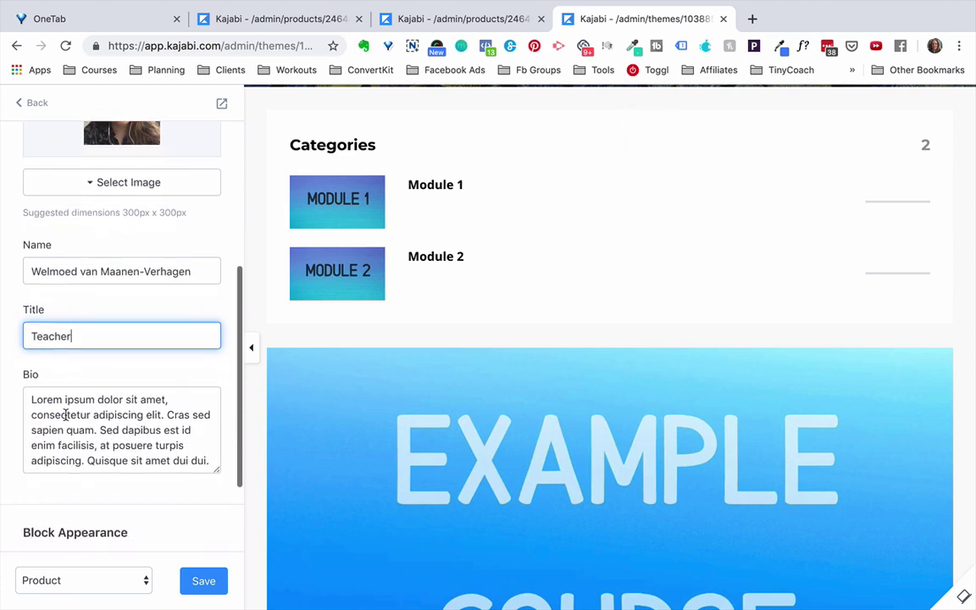
left_click(28, 396)
left_click_drag(28, 398, 209, 461)
type("Add")
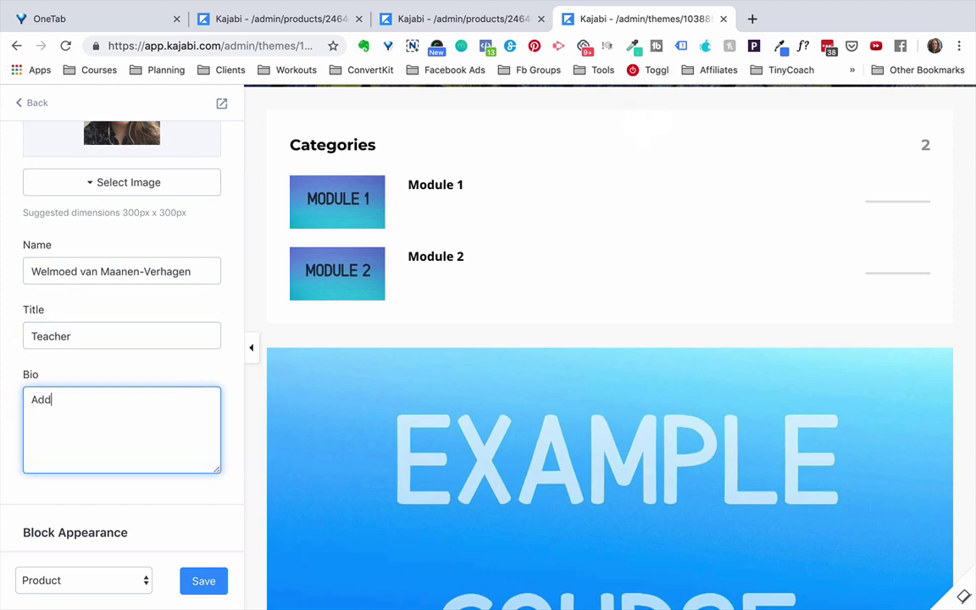
type(" a little someth")
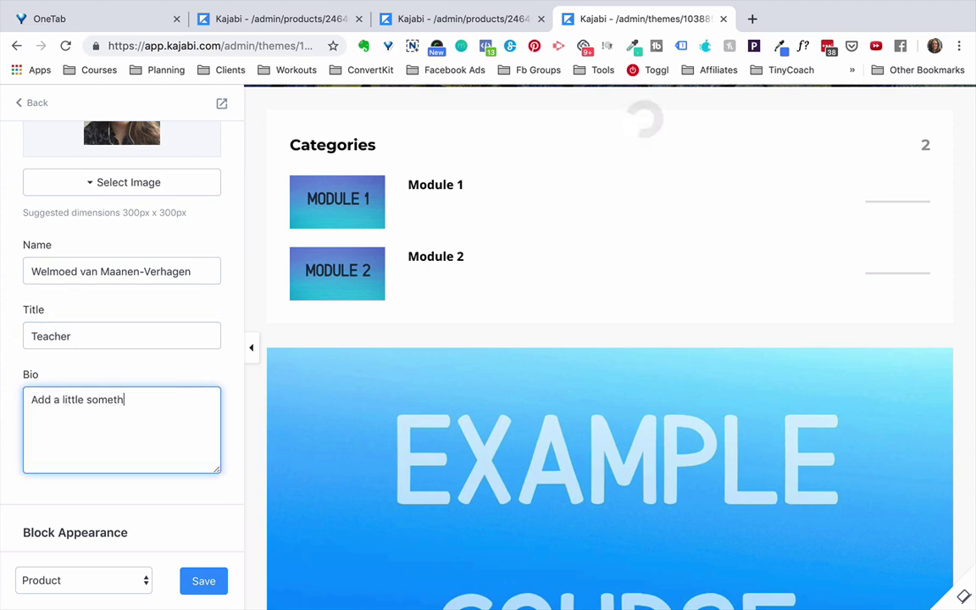
type("ing about yourself. A mini bio :-)")
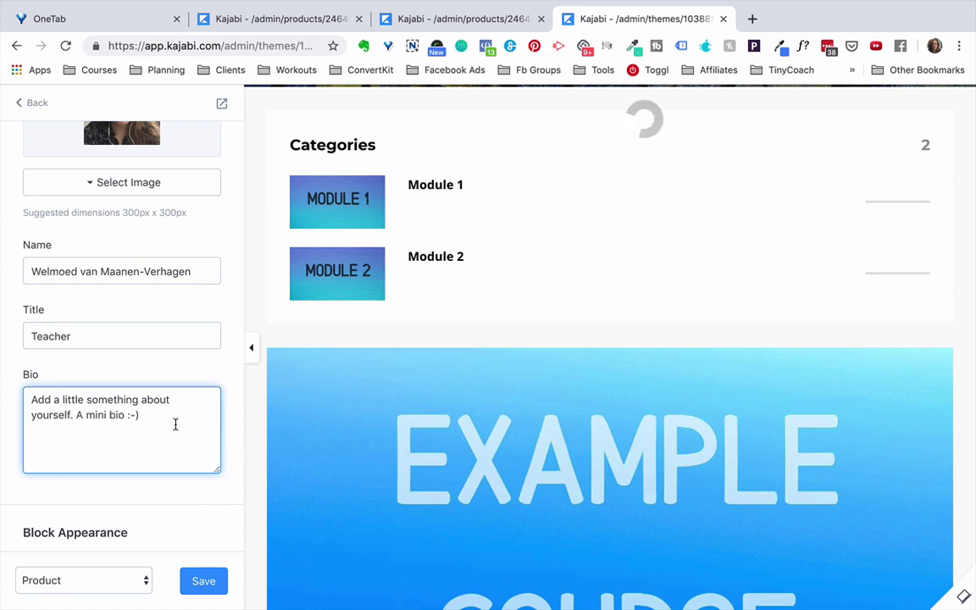
scroll(187, 427, "down", 3)
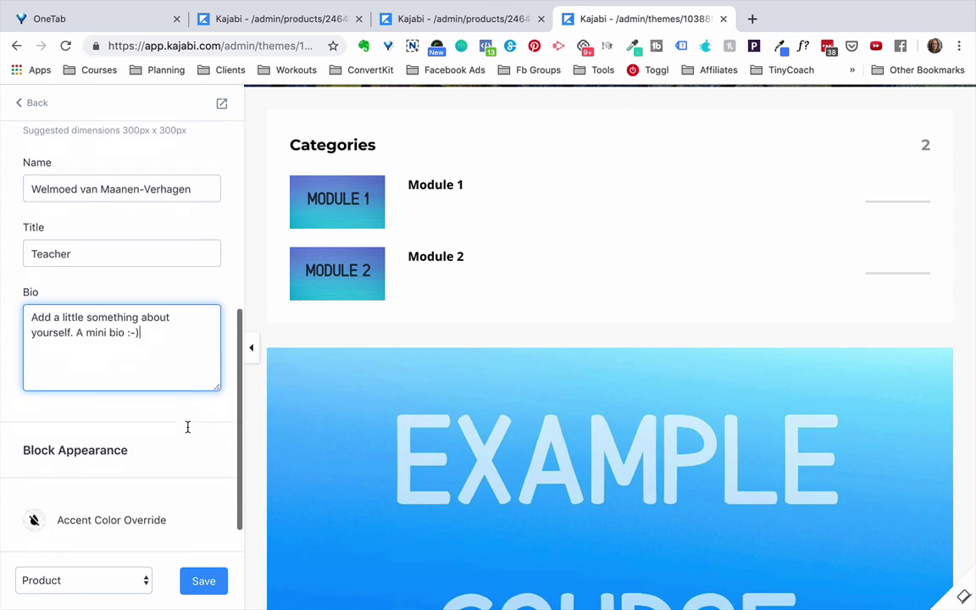
left_click(209, 581)
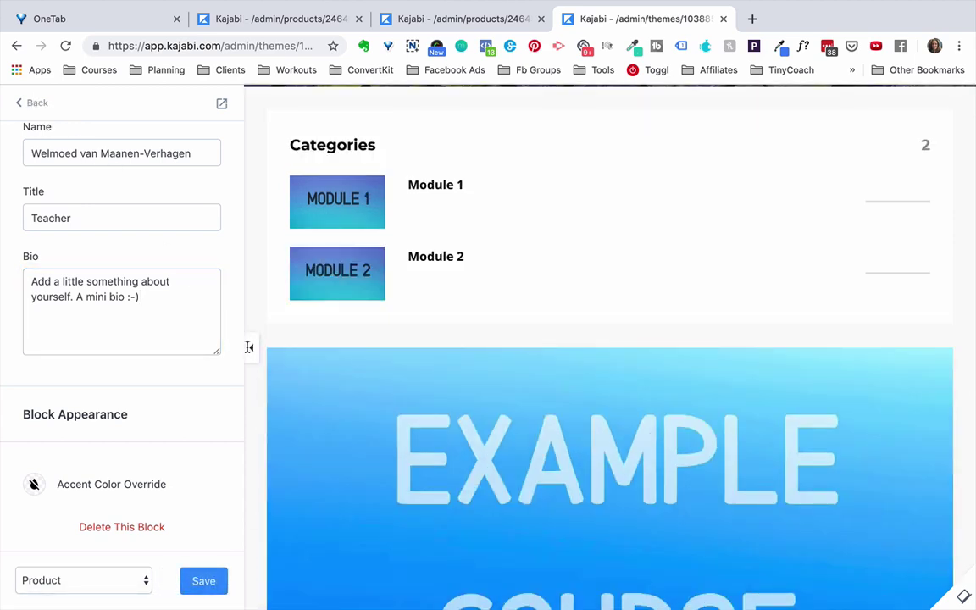
- Return to the section list and view the sidebar's Instructor block on the course page at full width
left_click(25, 102)
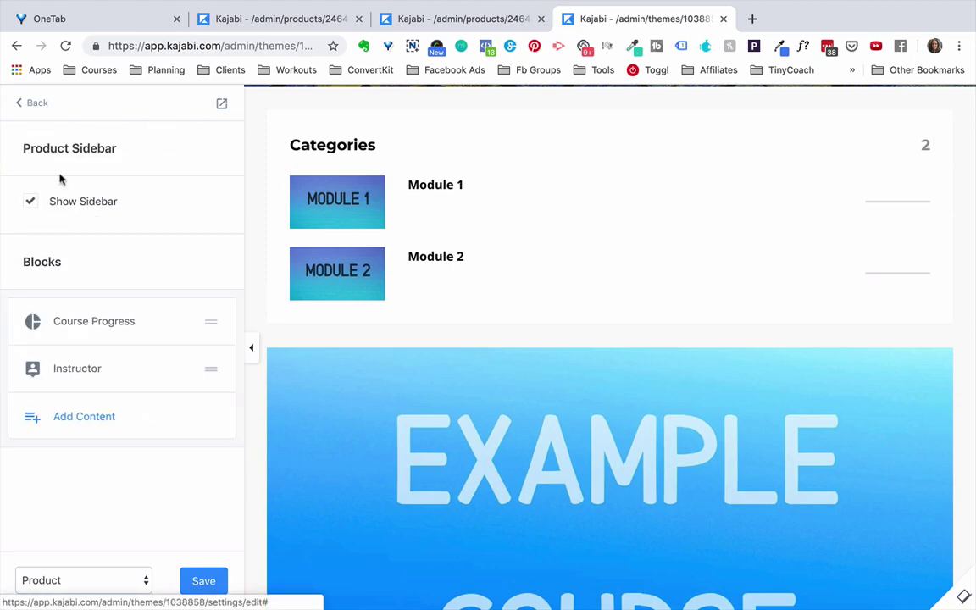
left_click(36, 105)
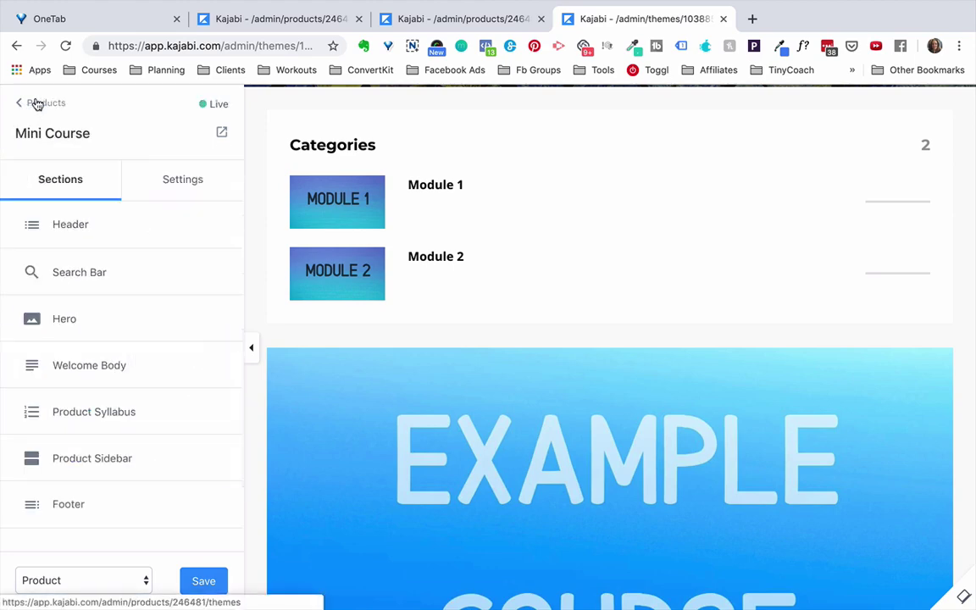
left_click(249, 347)
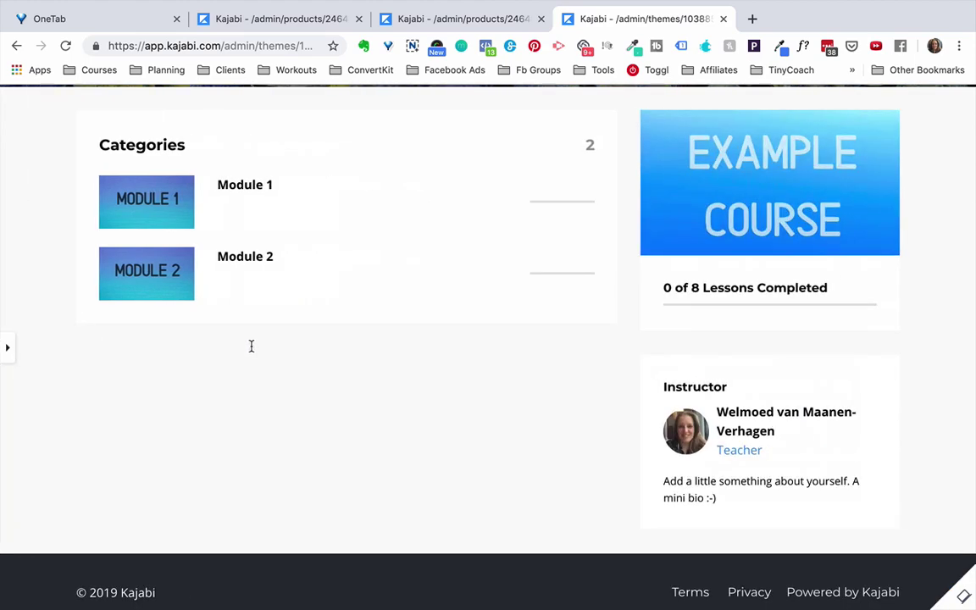
- Reopen the sidebar's Instructor block and change its heading to Teacher
left_click(710, 384)
double_click(110, 238)
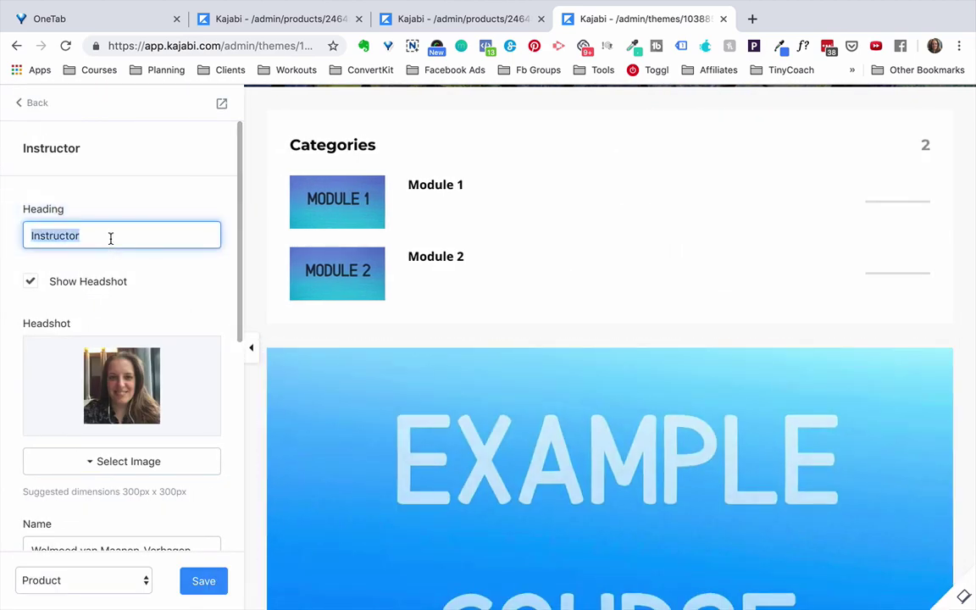
type("Teacher")
scroll(72, 255, "down", 3)
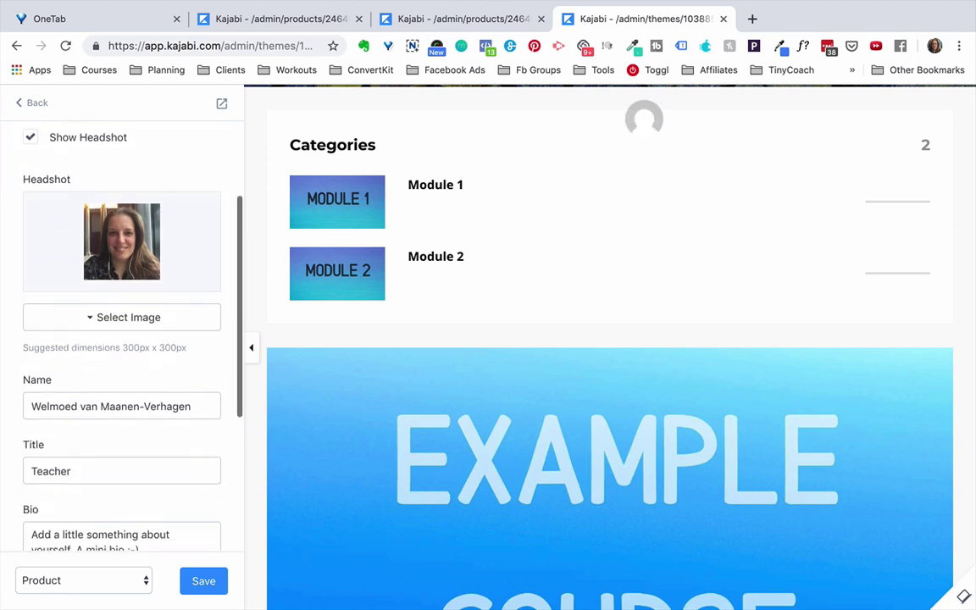
scroll(69, 175, "up", 2)
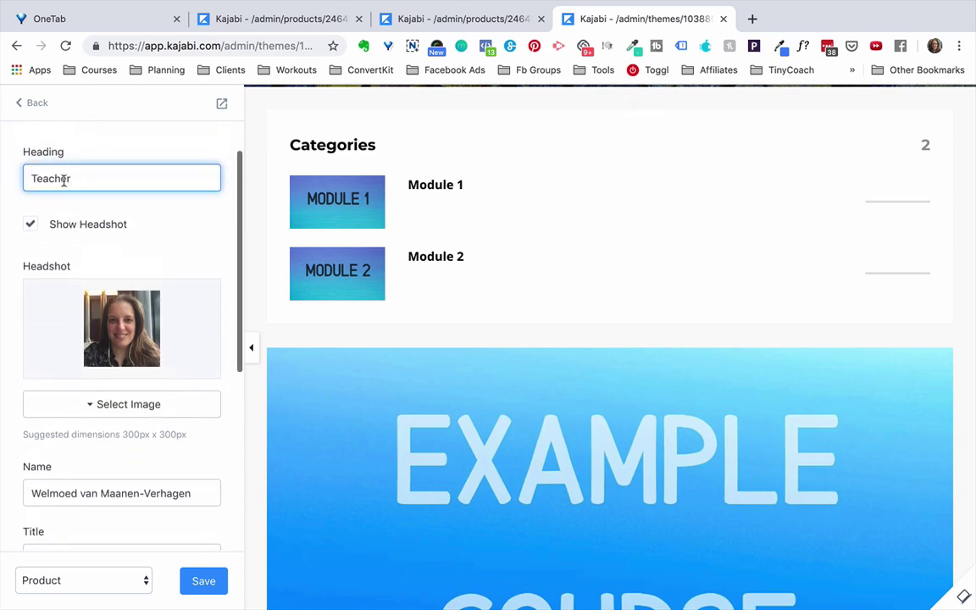
- Change the instructor's title to Tech VA, save the theme and return to the section list
scroll(88, 311, "down", 3)
left_click(91, 437)
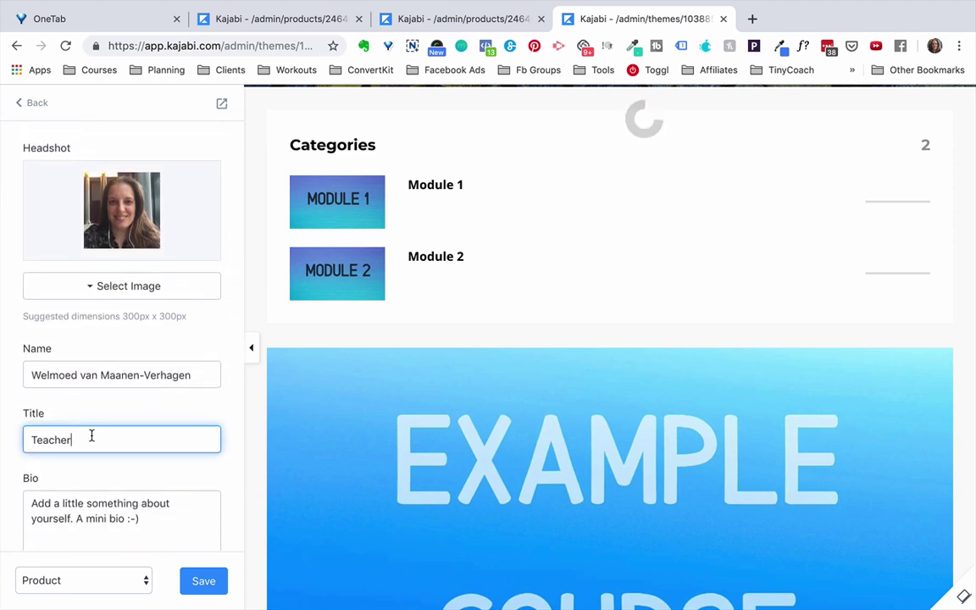
double_click(92, 437)
type("Tech")
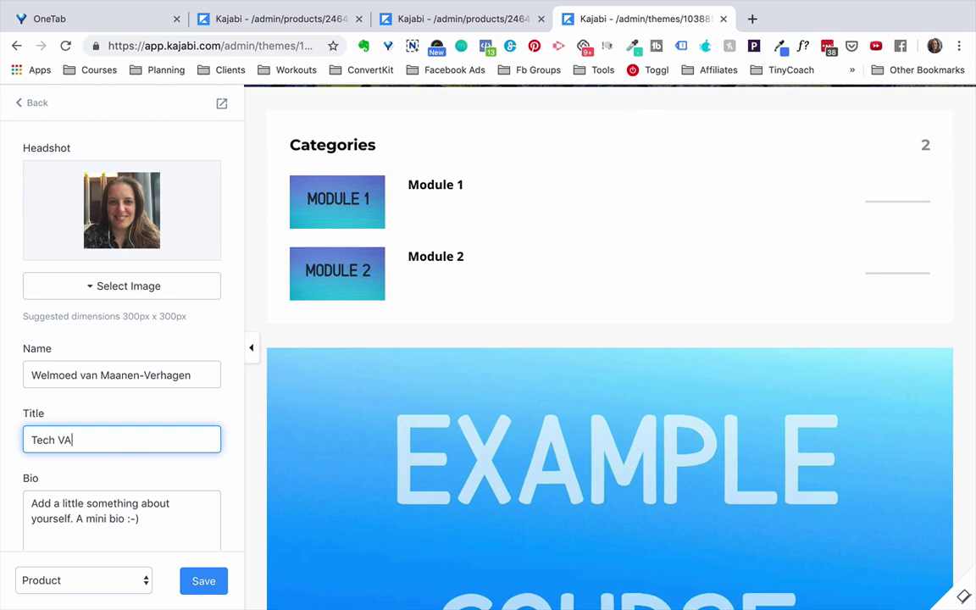
left_click(198, 580)
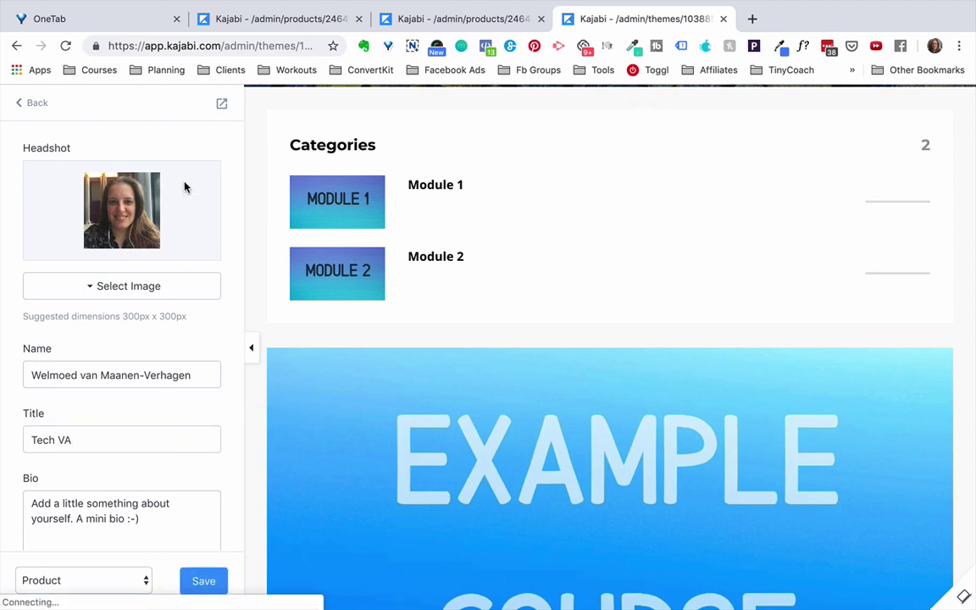
left_click(34, 103)
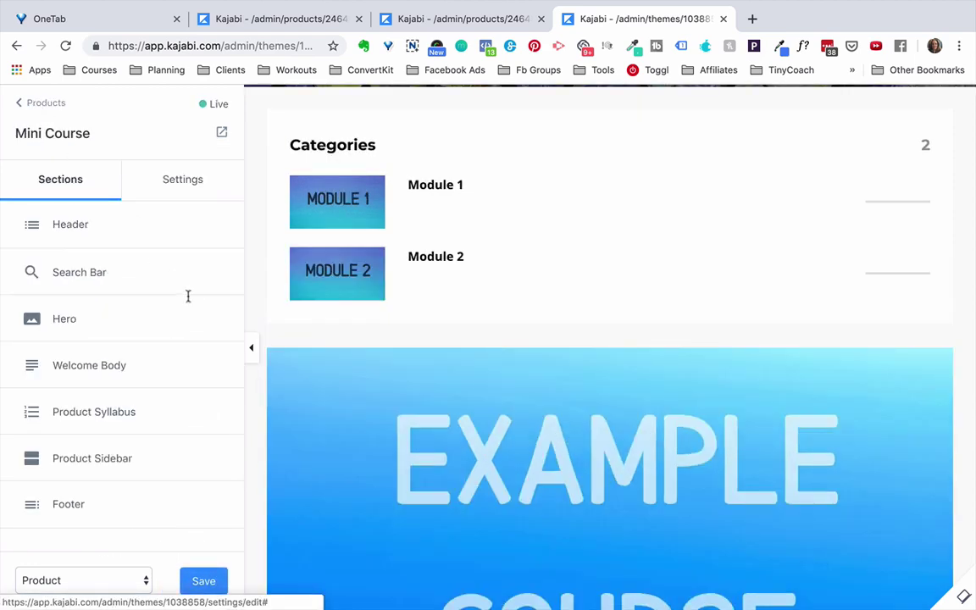
- Look over the updated sidebar and syllabus at full width, and bring the editor panel back
left_click(251, 347)
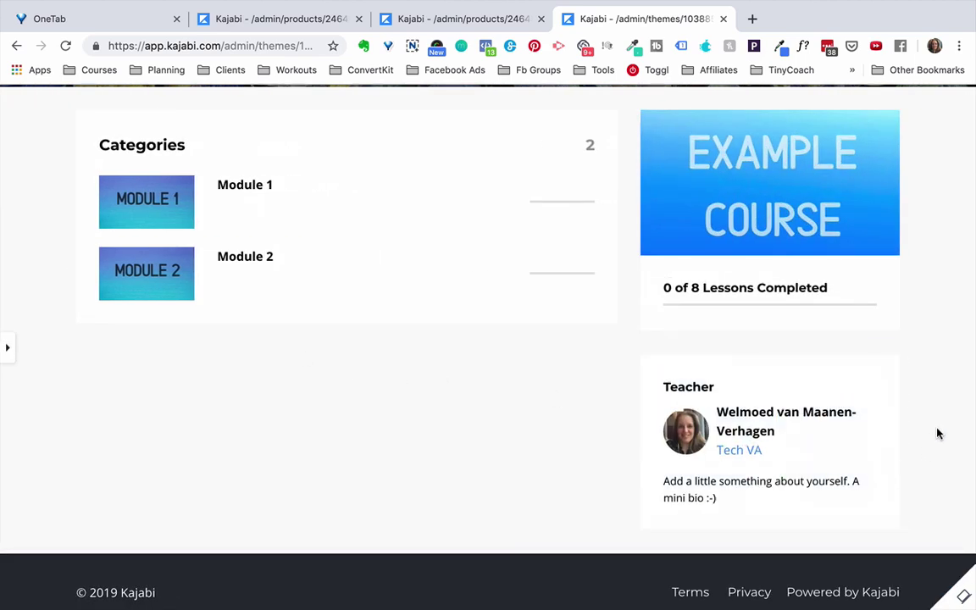
scroll(937, 433, "up", 3)
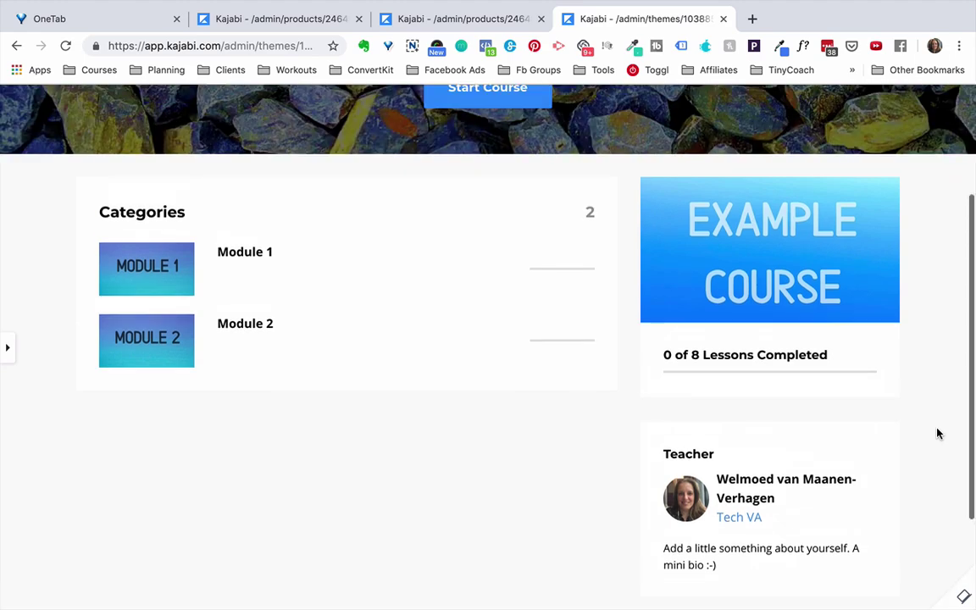
scroll(937, 433, "down", 3)
scroll(937, 433, "up", 1)
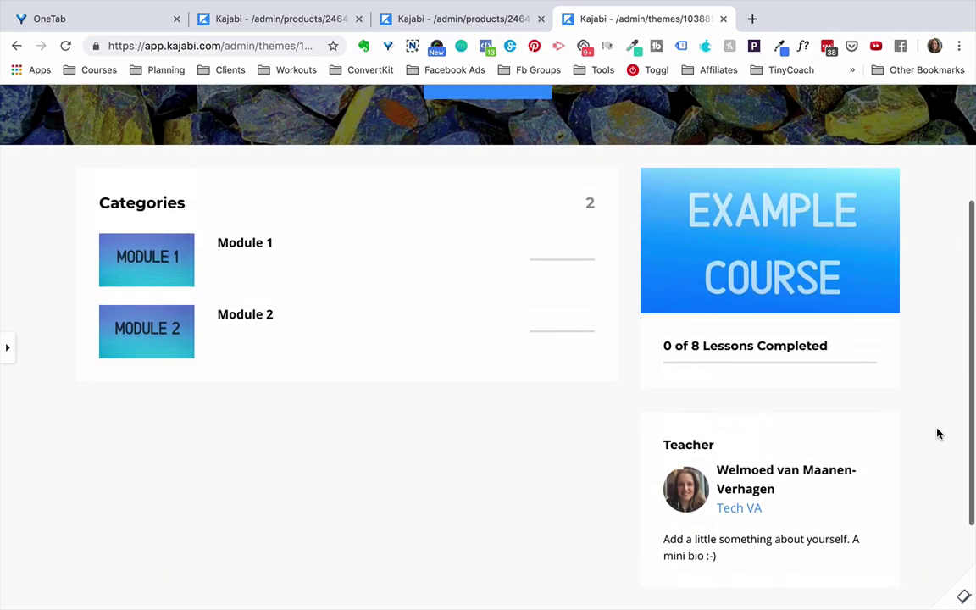
scroll(937, 431, "up", 2)
scroll(937, 431, "down", 3)
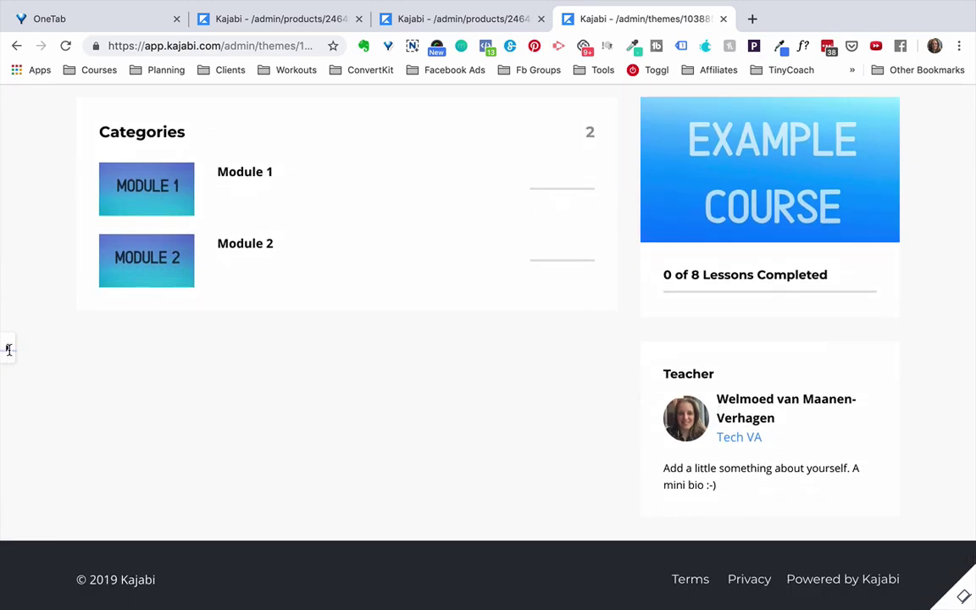
left_click(8, 348)
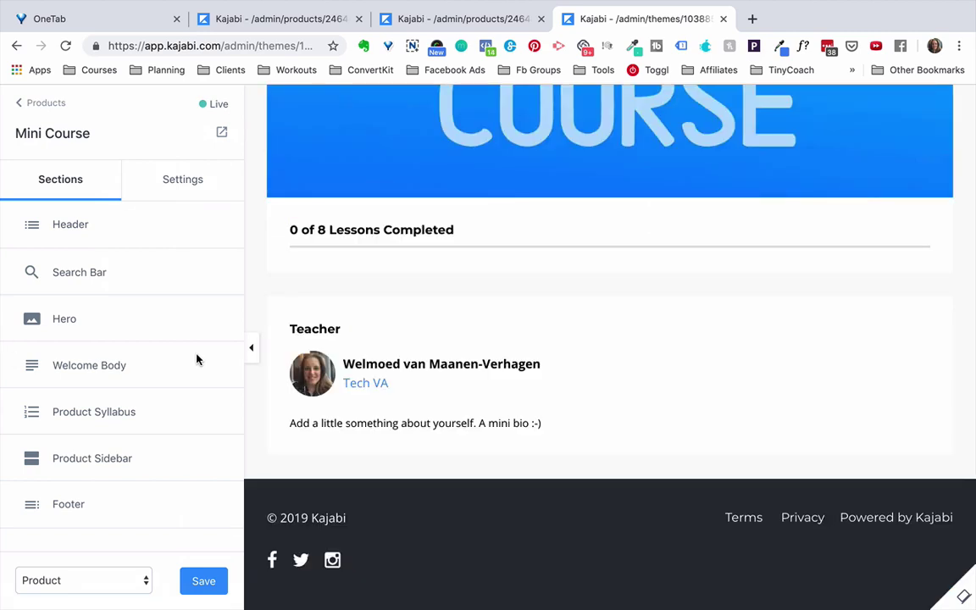
- In the Footer section, test hiding and reshowing the footer, and replace the copyright text with the instructor's business name
left_click(61, 506)
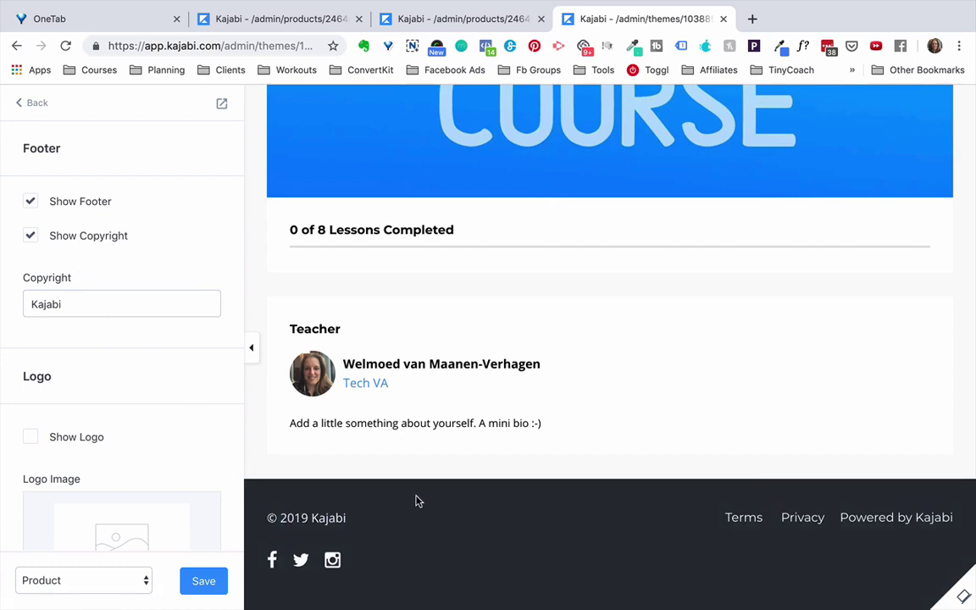
left_click(31, 202)
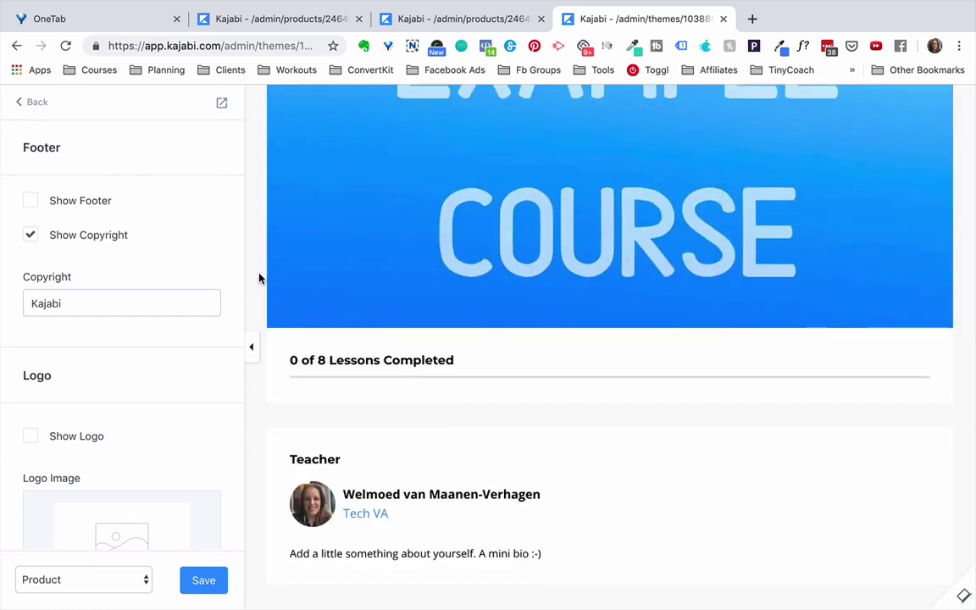
left_click(30, 201)
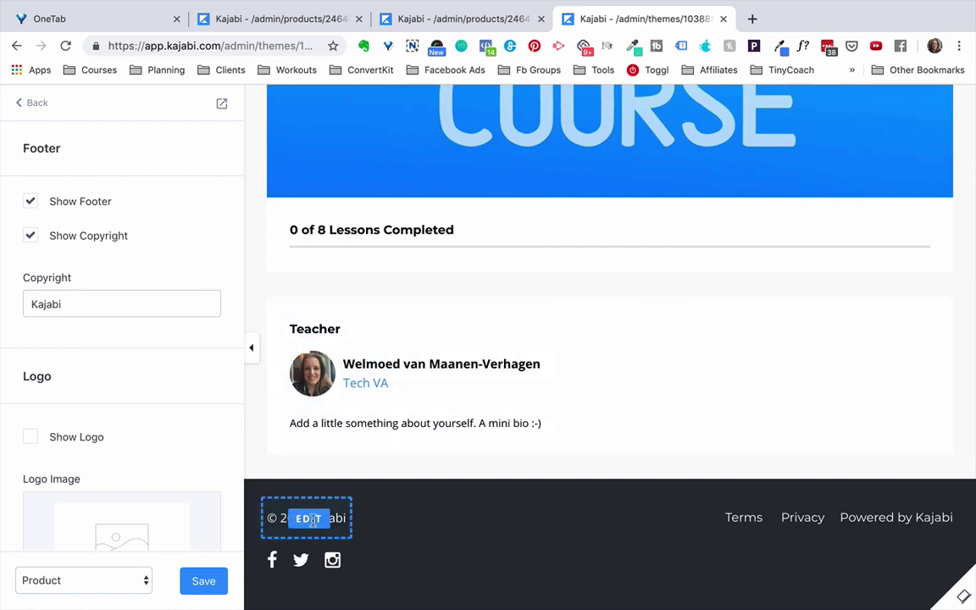
double_click(66, 309)
type("Ask Welmoed")
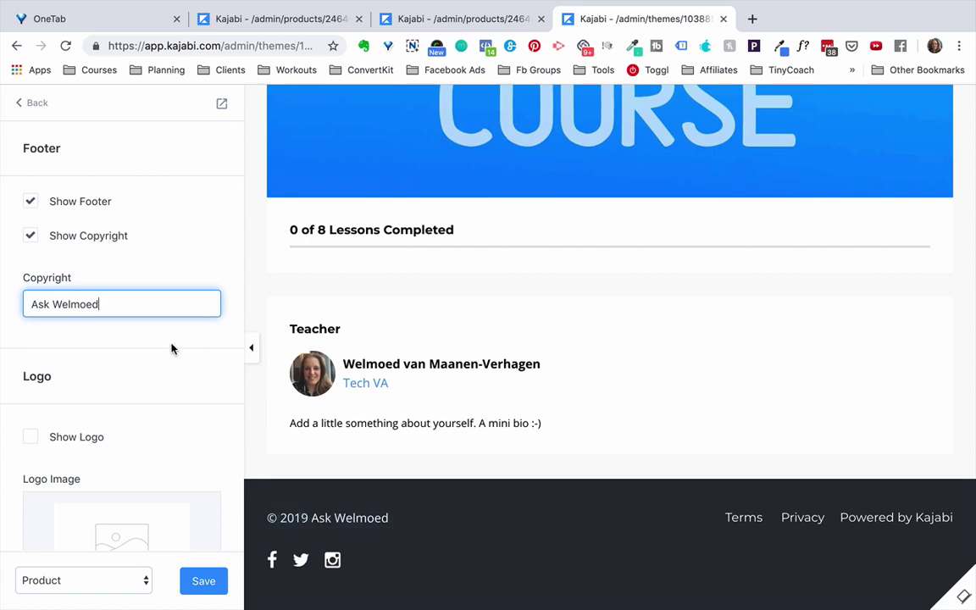
- Review the footer's logo, menu and section appearance settings down to the social icon options
scroll(171, 349, "down", 4)
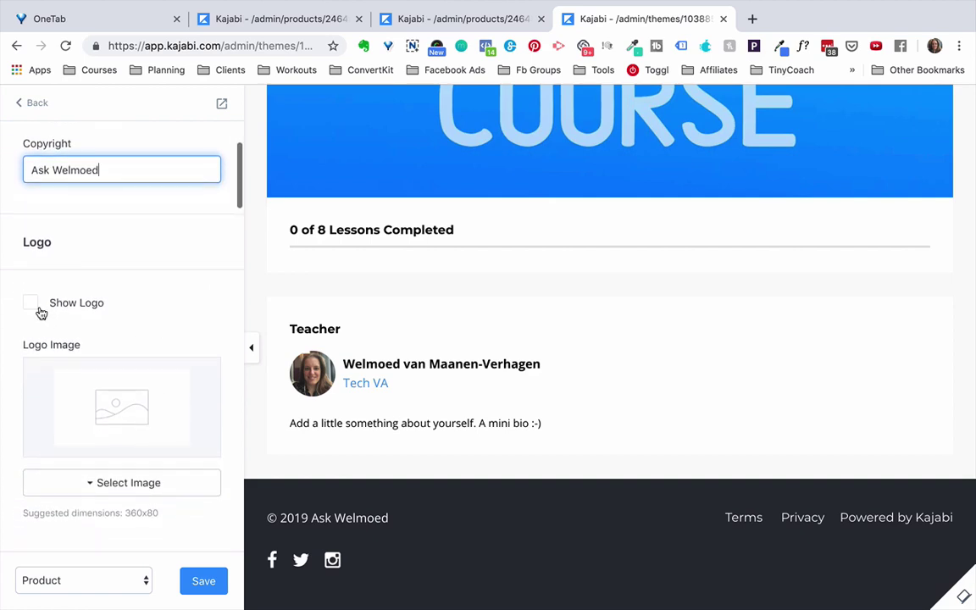
left_click(31, 305)
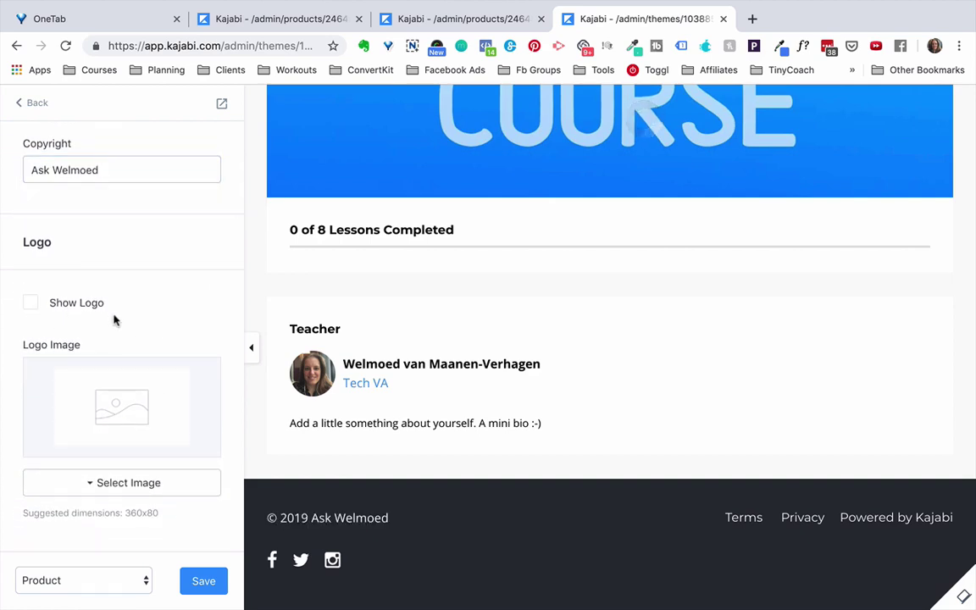
scroll(133, 316, "down", 3)
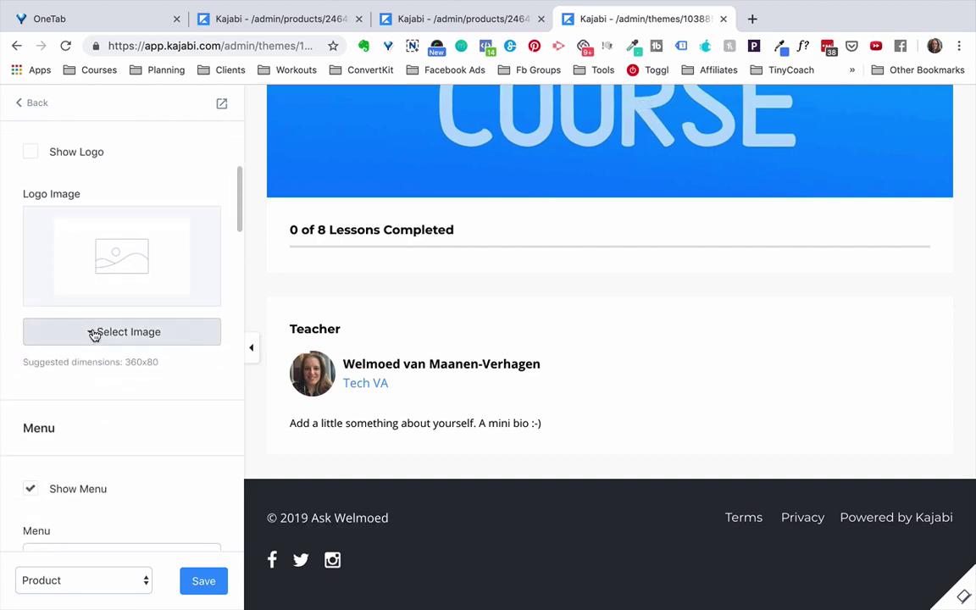
scroll(125, 343, "down", 6)
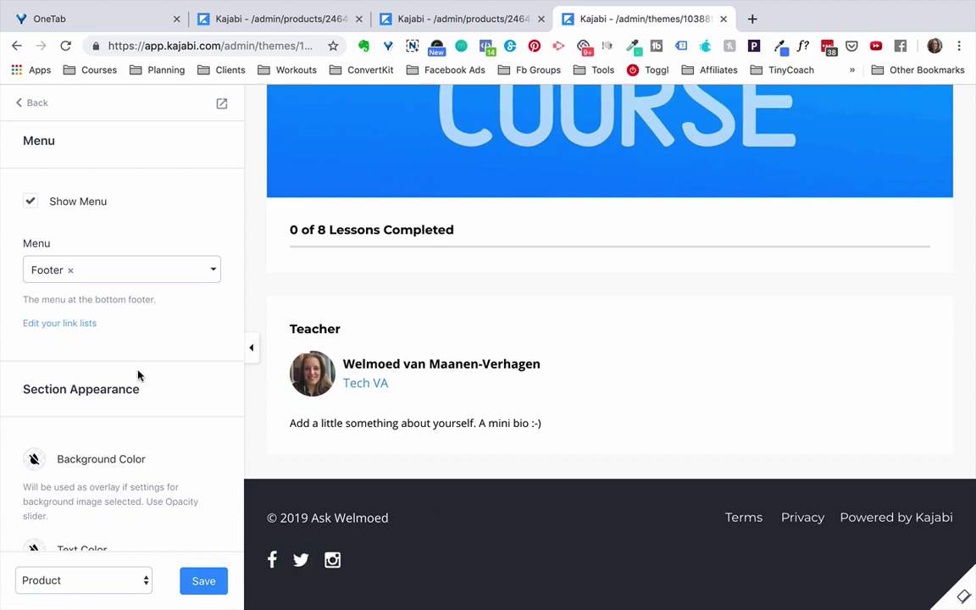
scroll(137, 375, "down", 6)
scroll(139, 371, "down", 4)
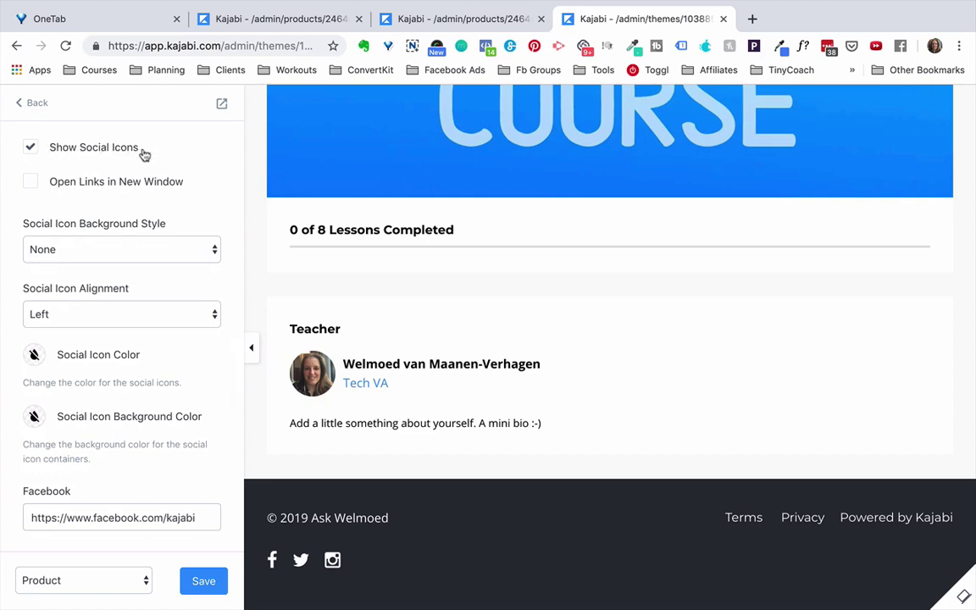
- Test hiding and reshowing the footer's social icons, and set their links to open in a new window
left_click(31, 149)
left_click(30, 149)
left_click(31, 182)
- Try the Round and Square background styles on the footer's social icons and restore the style to None
left_click(194, 248)
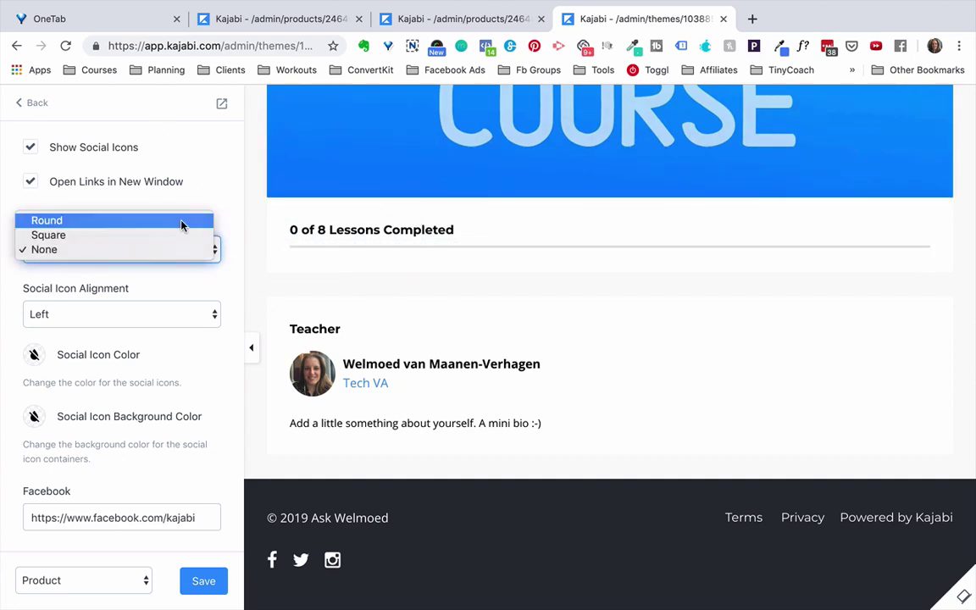
left_click(180, 222)
left_click(187, 250)
left_click(187, 265)
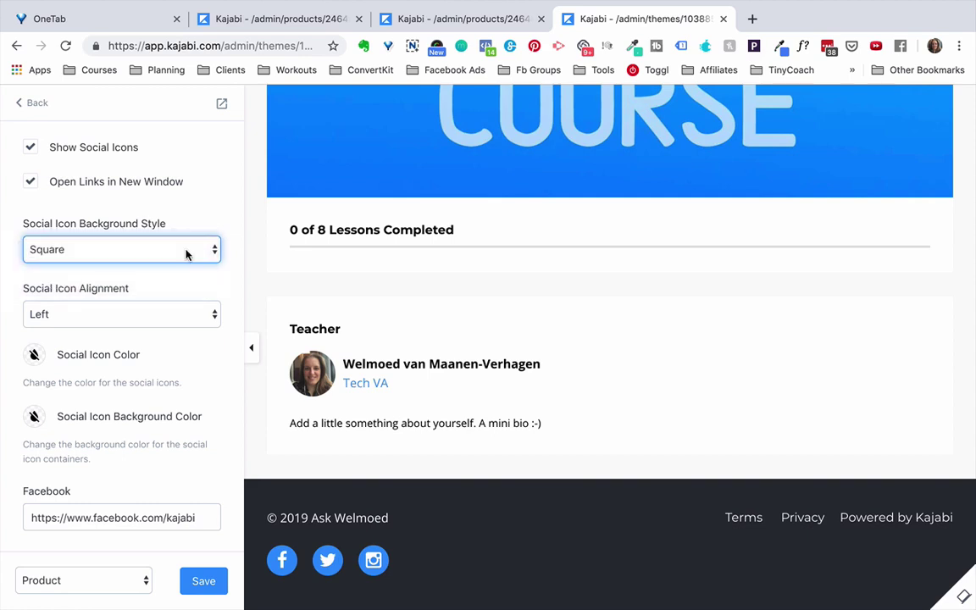
left_click(187, 251)
left_click(187, 264)
- Try the Center and Right alignments on the footer's social icons and restore the alignment to Left
left_click(188, 315)
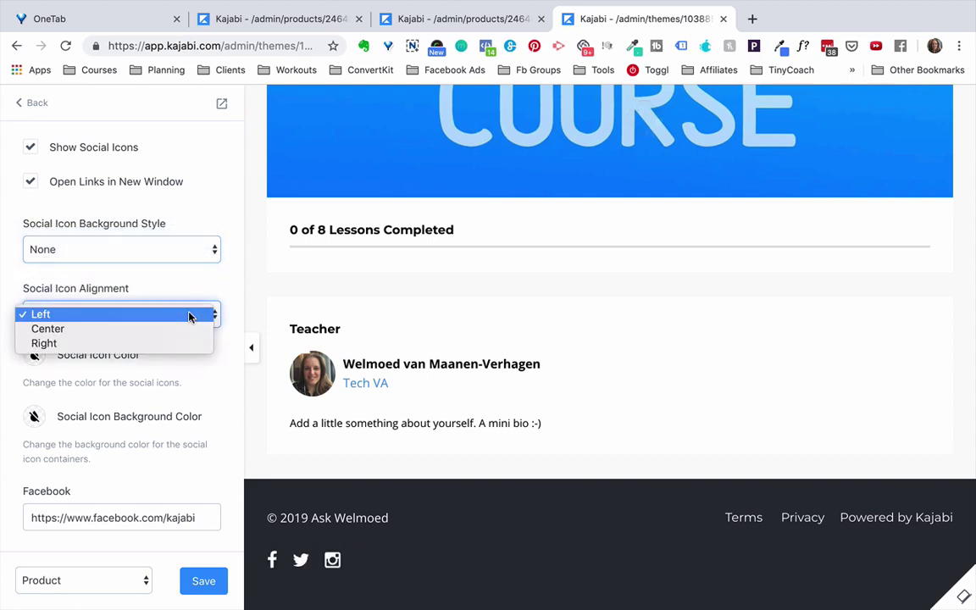
left_click(163, 329)
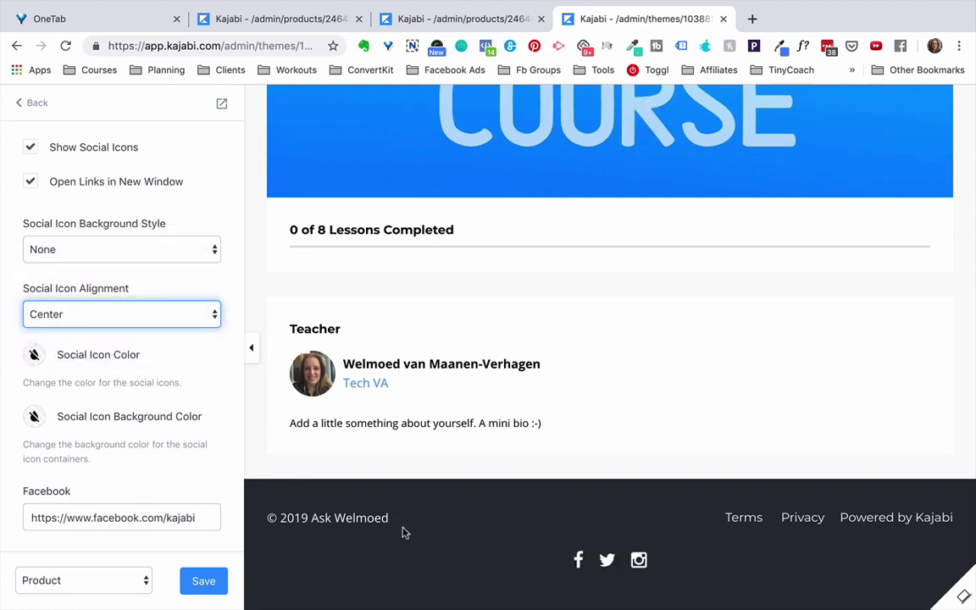
left_click(164, 323)
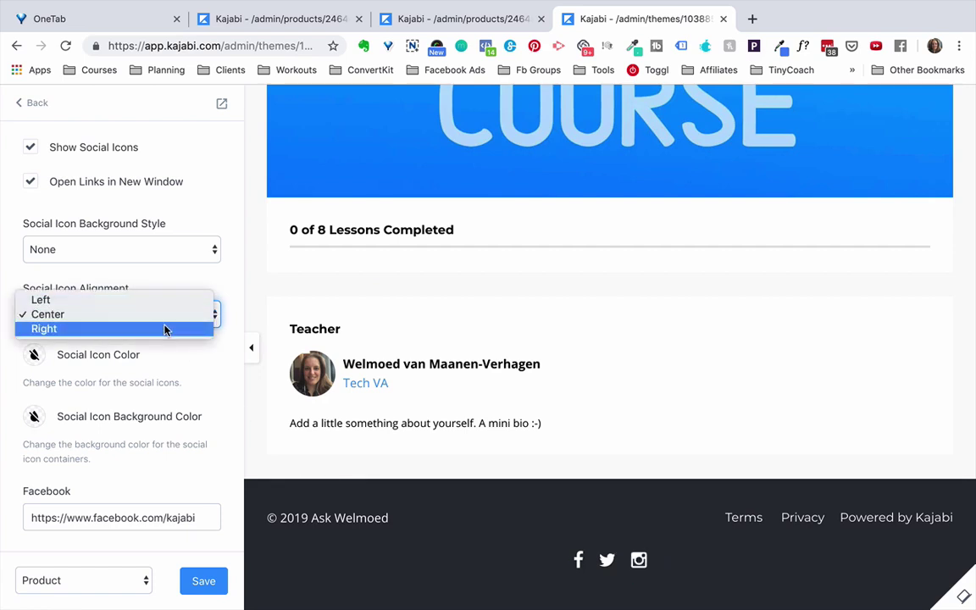
left_click(165, 327)
left_click(167, 314)
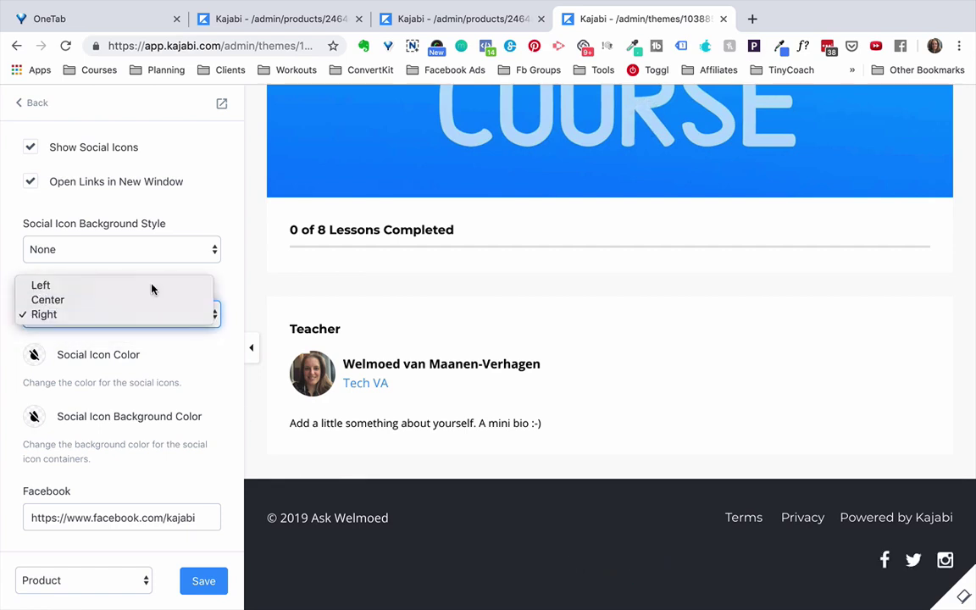
left_click(150, 286)
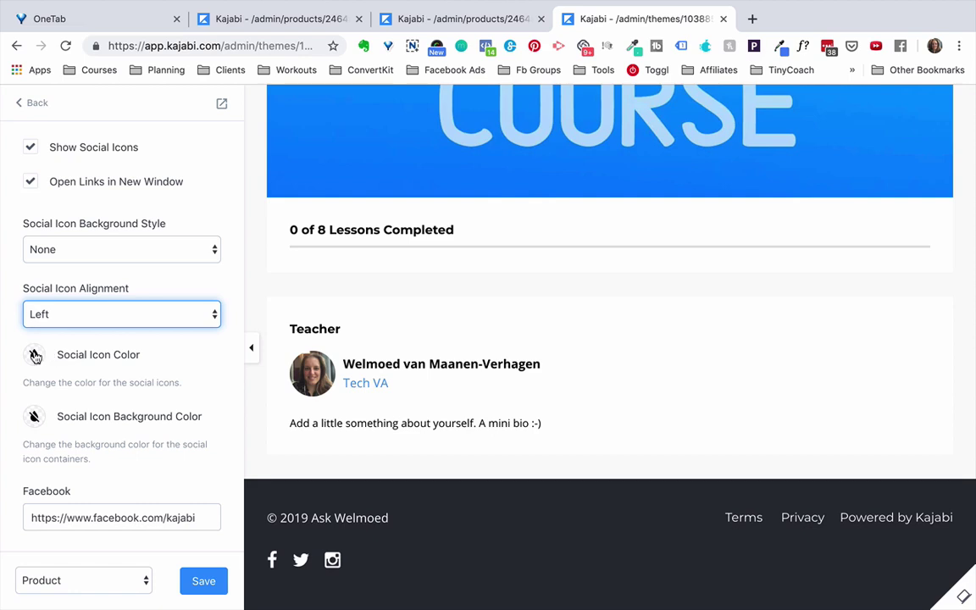
- Remove the Facebook link from the footer's social icons and save the theme
scroll(42, 415, "down", 5)
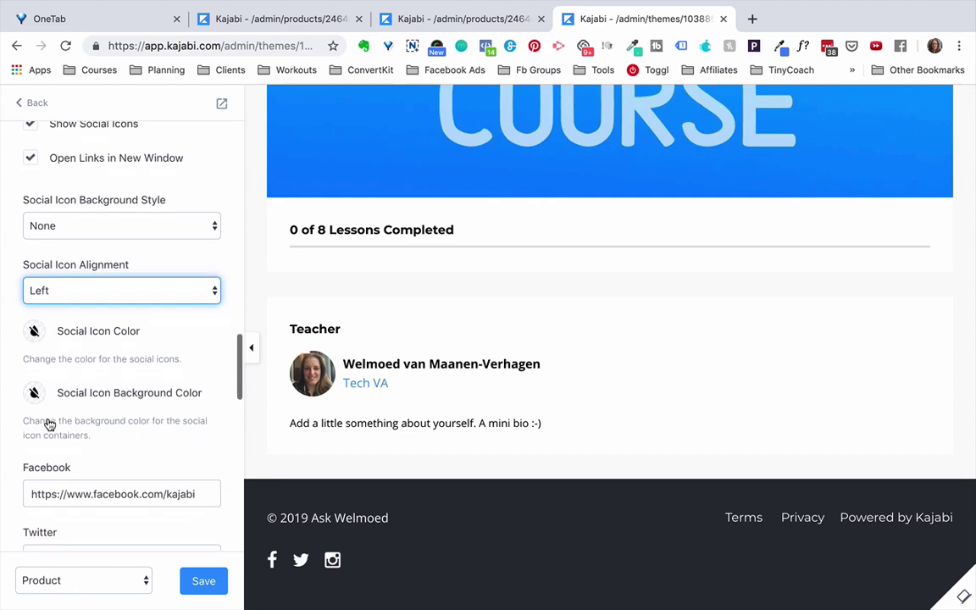
left_click_drag(33, 304, 182, 308)
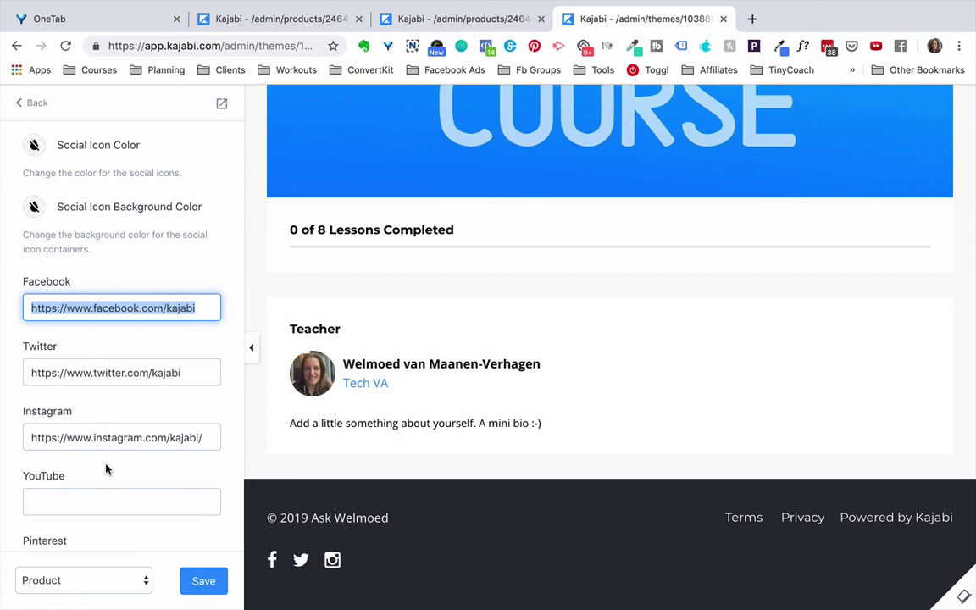
scroll(106, 467, "down", 10)
scroll(106, 467, "up", 9)
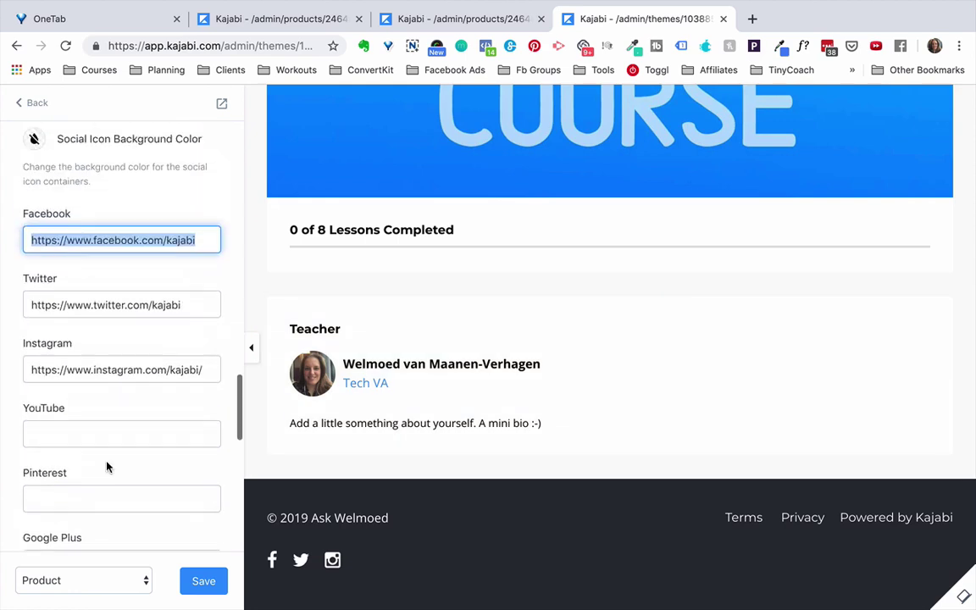
scroll(106, 468, "up", 1)
key("BackSpace")
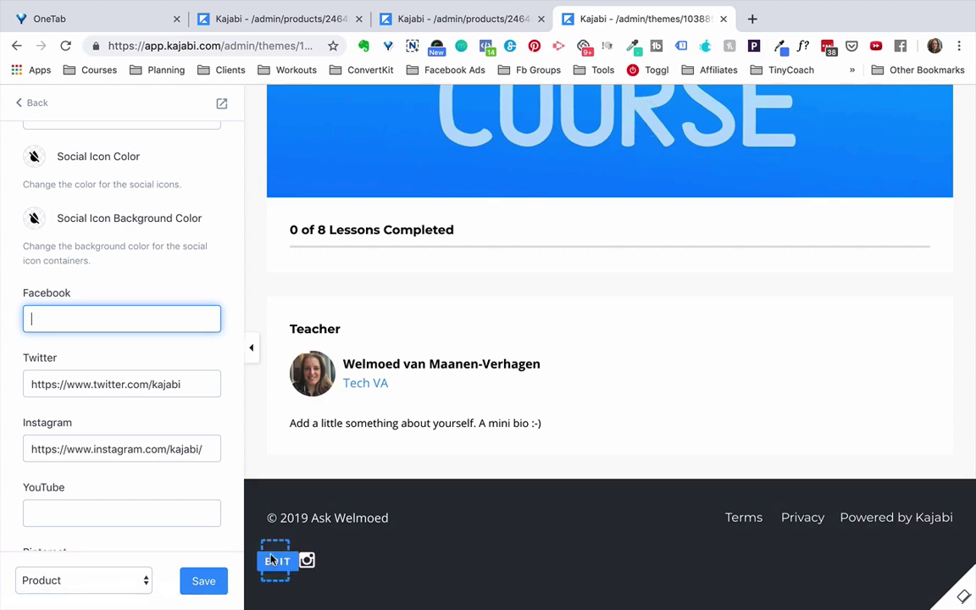
left_click(203, 580)
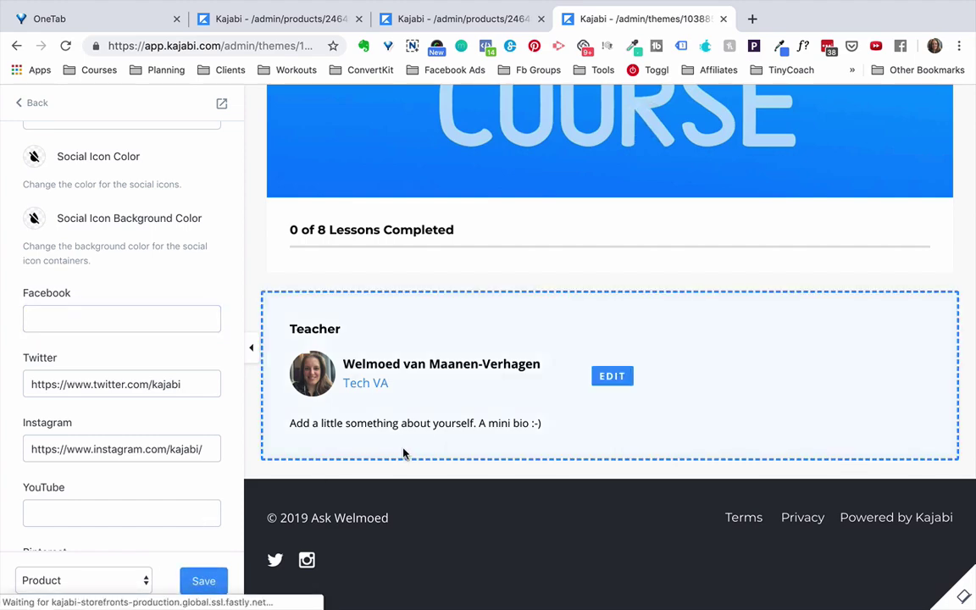
scroll(403, 457, "down", 10)
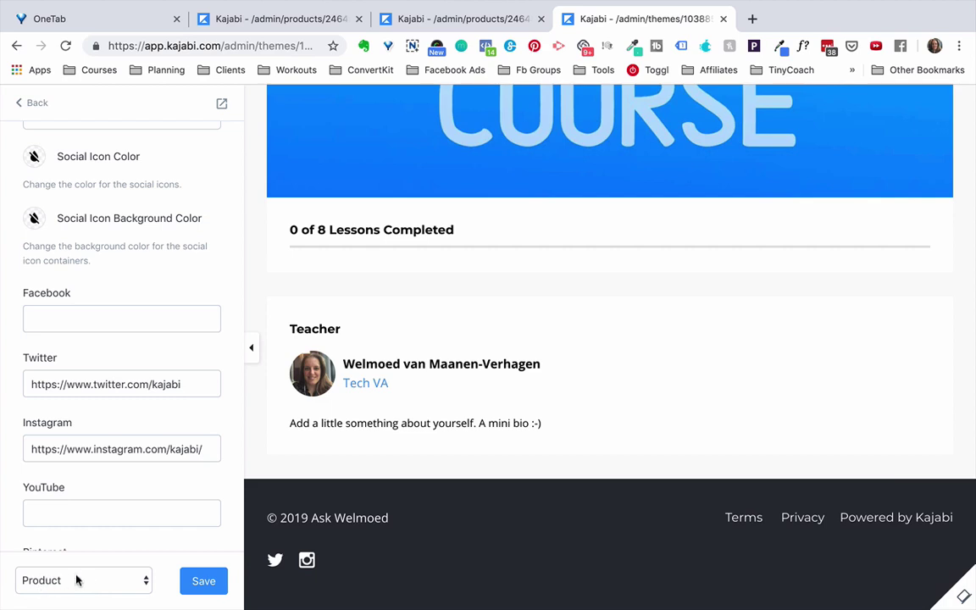
- Switch the theme editor to the Post page and review its section list and lesson preview down to the footer
left_click(137, 583)
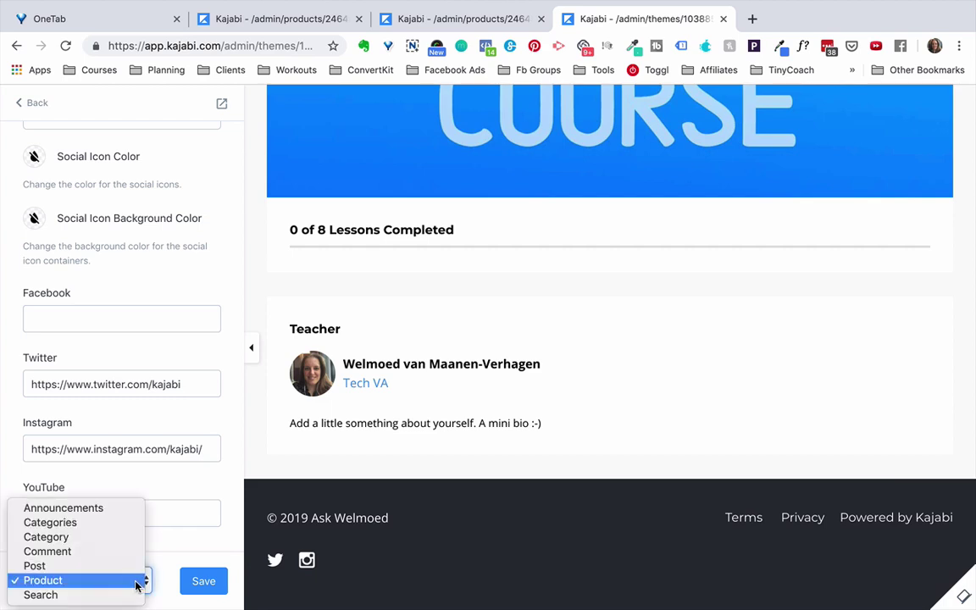
left_click(56, 566)
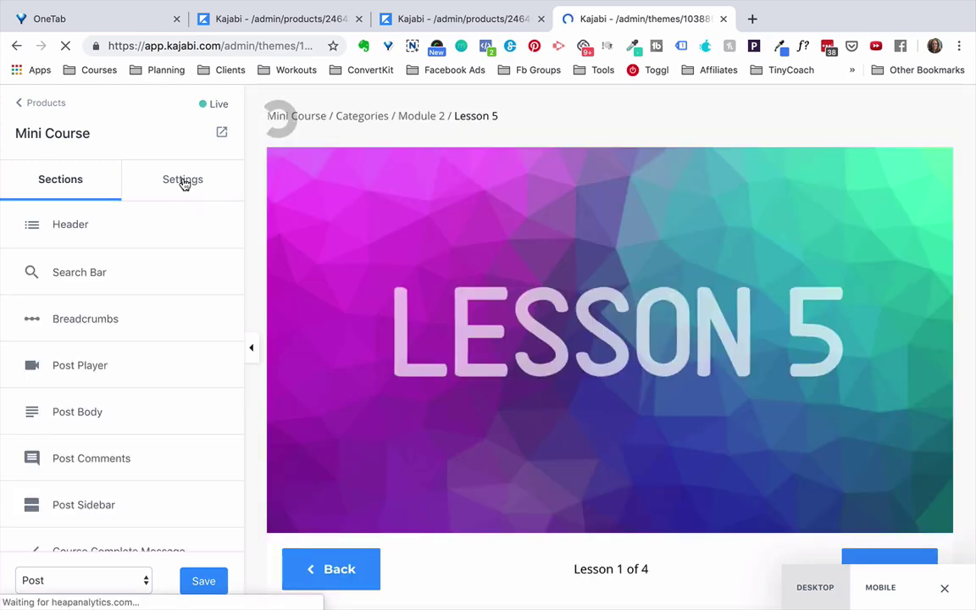
left_click(183, 183)
left_click(68, 183)
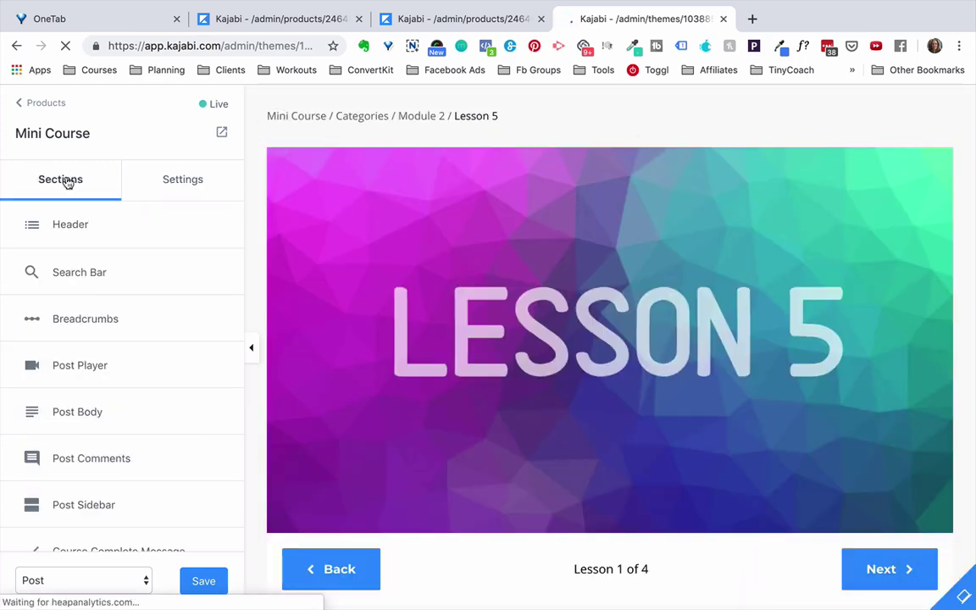
scroll(106, 356, "down", 2)
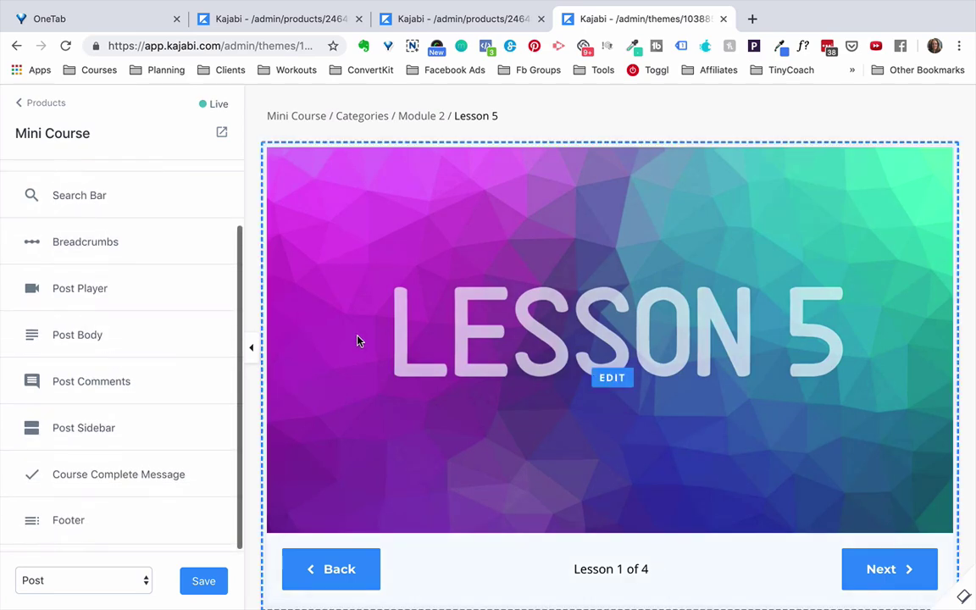
scroll(357, 339, "down", 3)
scroll(358, 339, "down", 8)
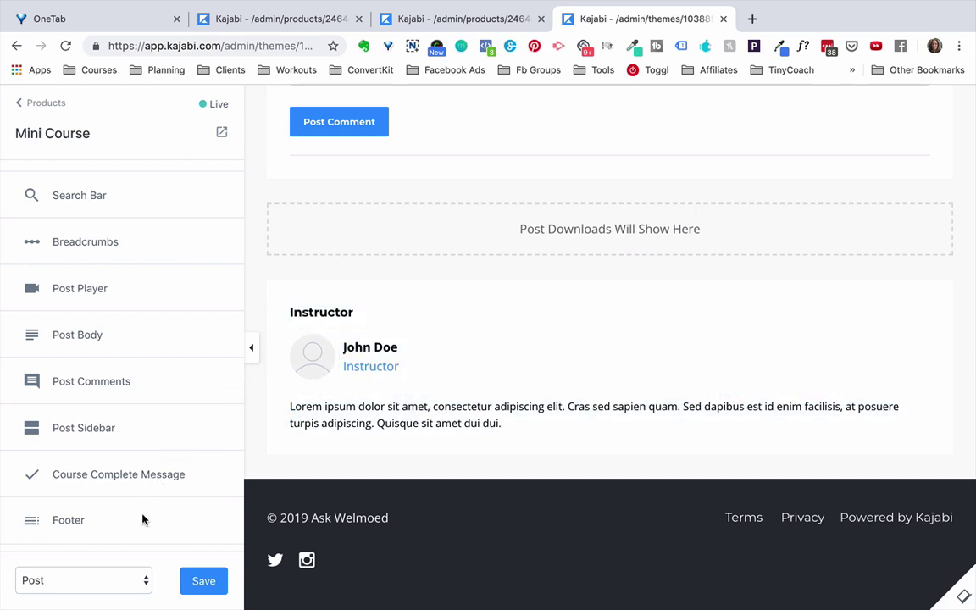
scroll(142, 519, "up", 3)
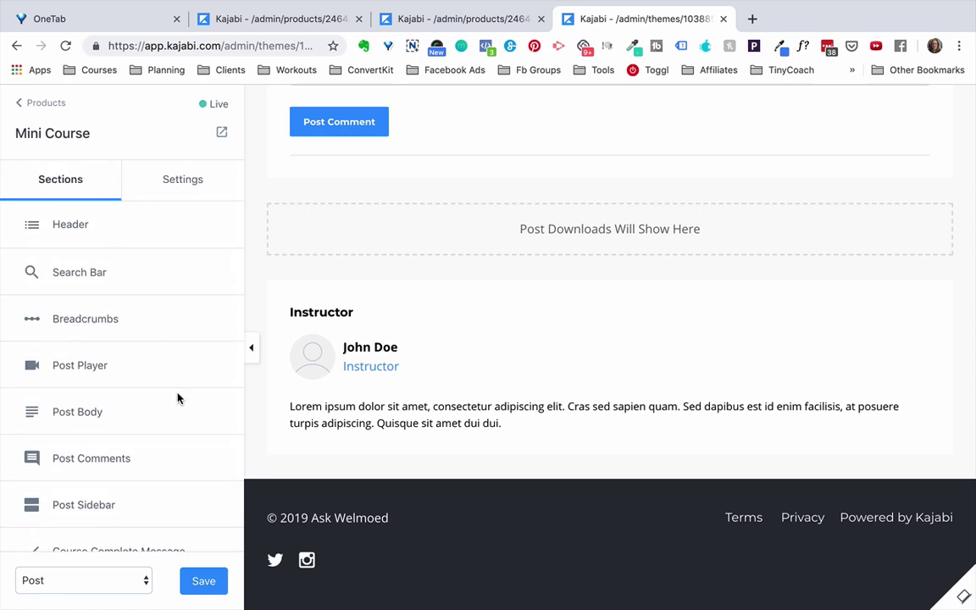
scroll(178, 398, "down", 2)
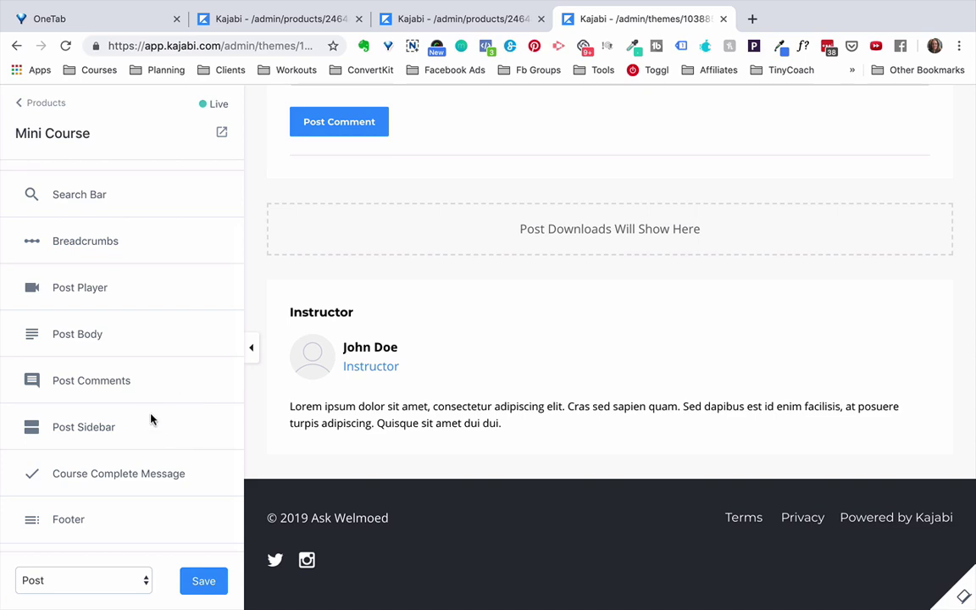
left_click(136, 580)
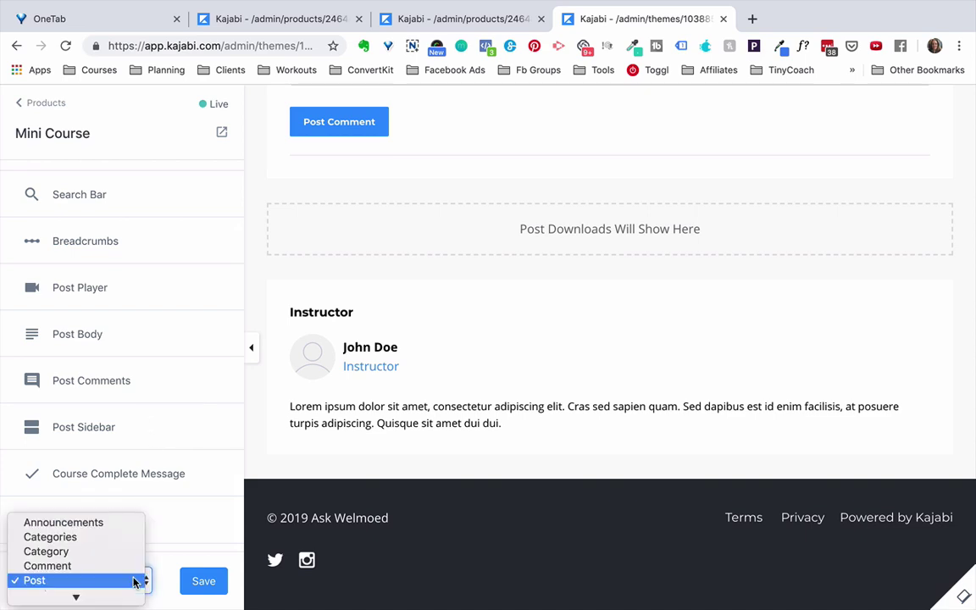
scroll(123, 587, "down", 1)
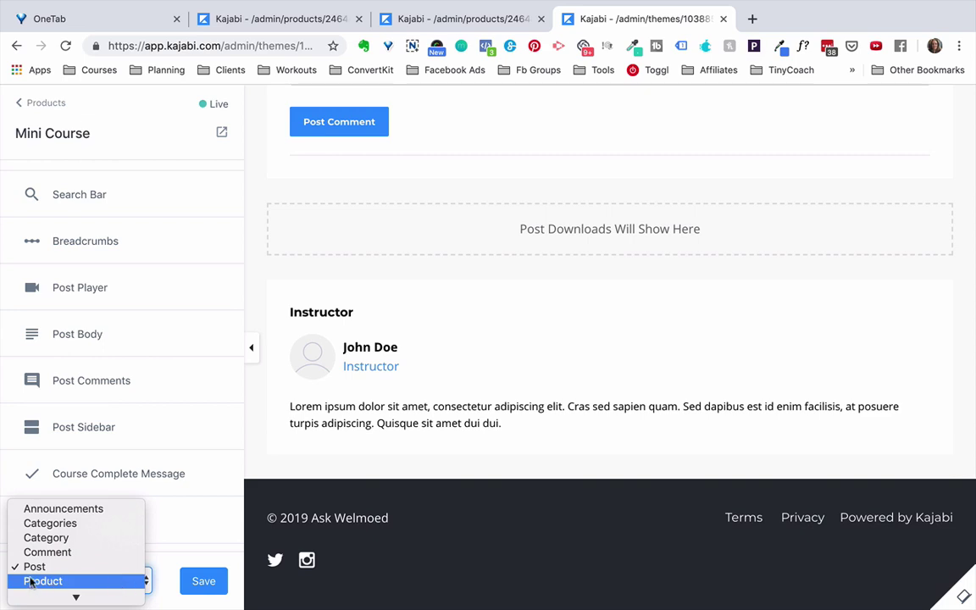
left_click(195, 582)
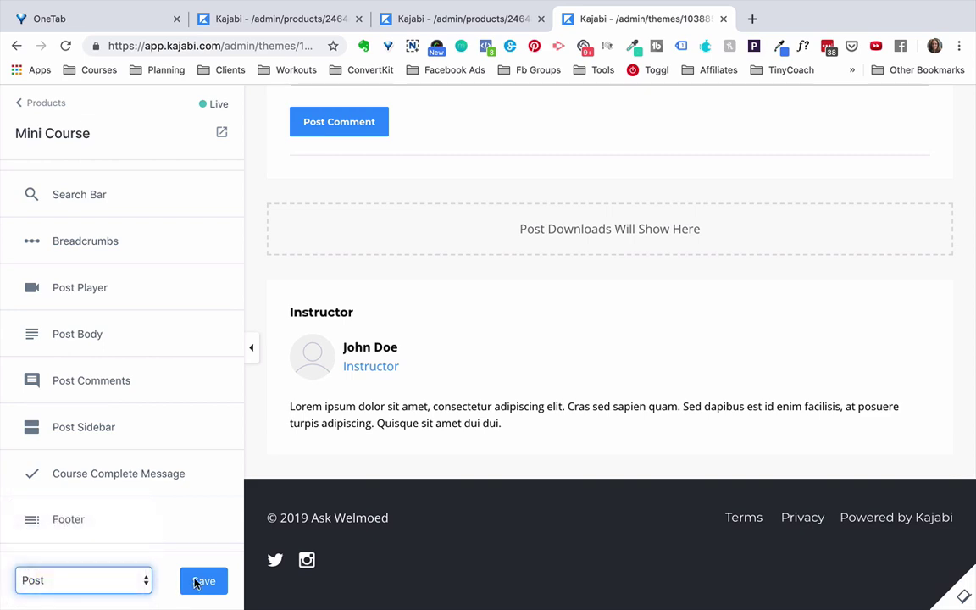
- Open the Post page's Instructor block, review its headshot, name, title, bio and appearance settings, and save the theme
left_click(371, 364)
left_click(312, 356)
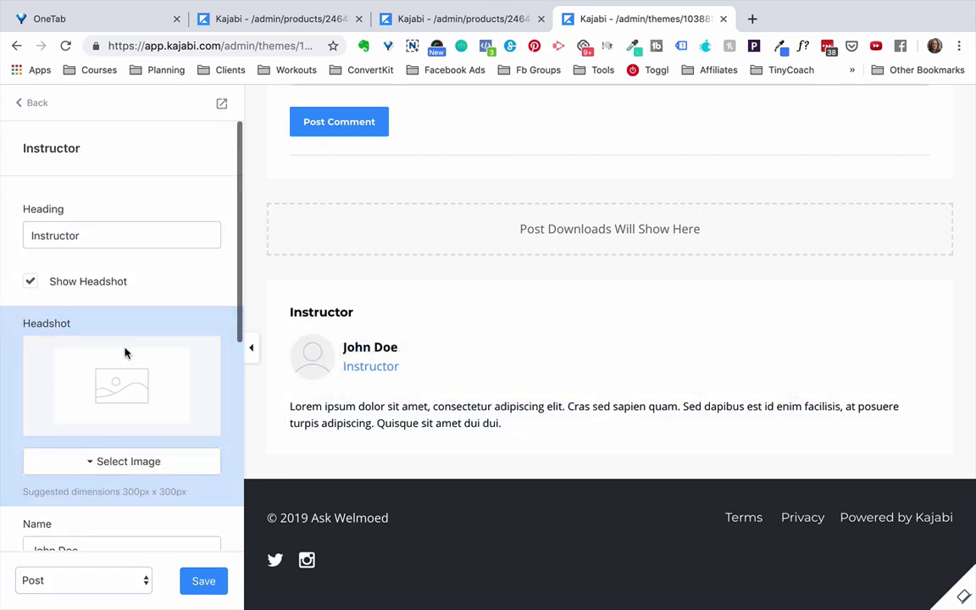
scroll(142, 290, "down", 1)
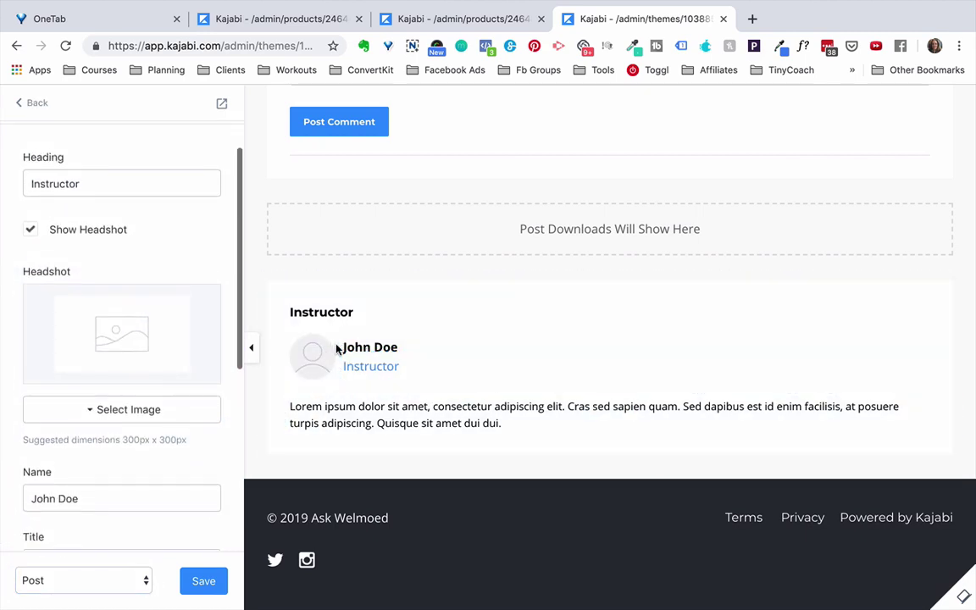
scroll(216, 414, "down", 2)
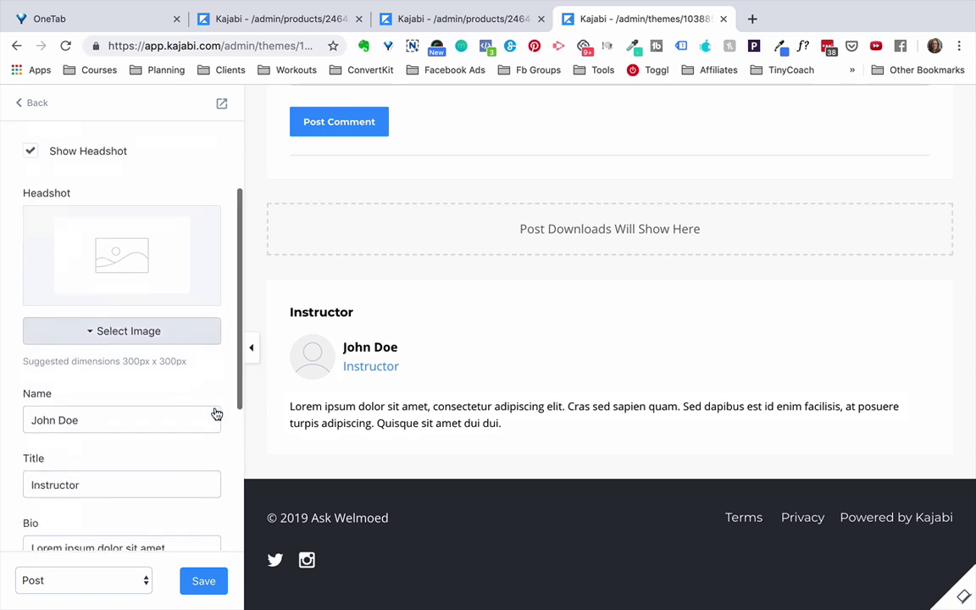
scroll(217, 412, "down", 6)
right_click(203, 566)
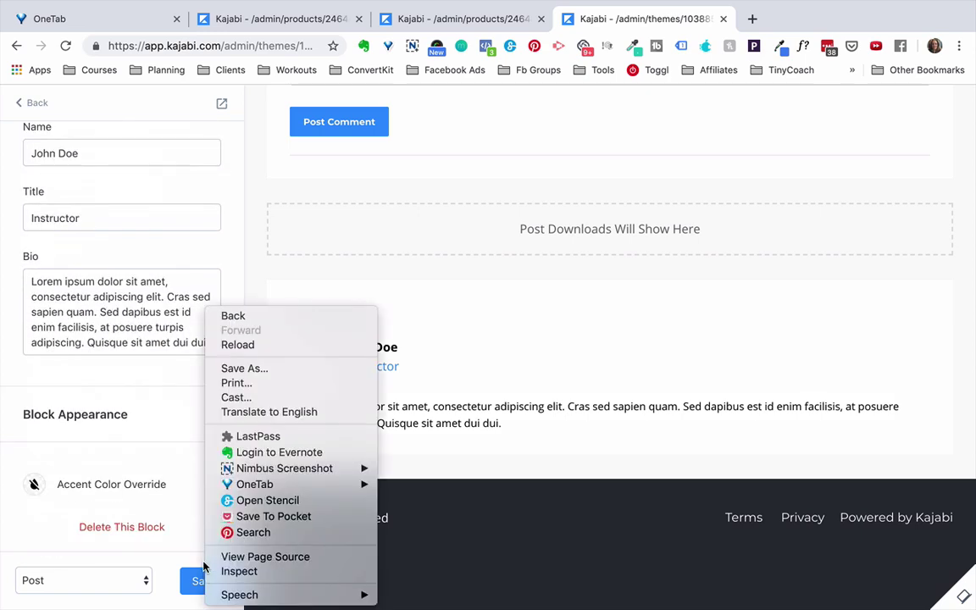
left_click(199, 580)
left_click(202, 580)
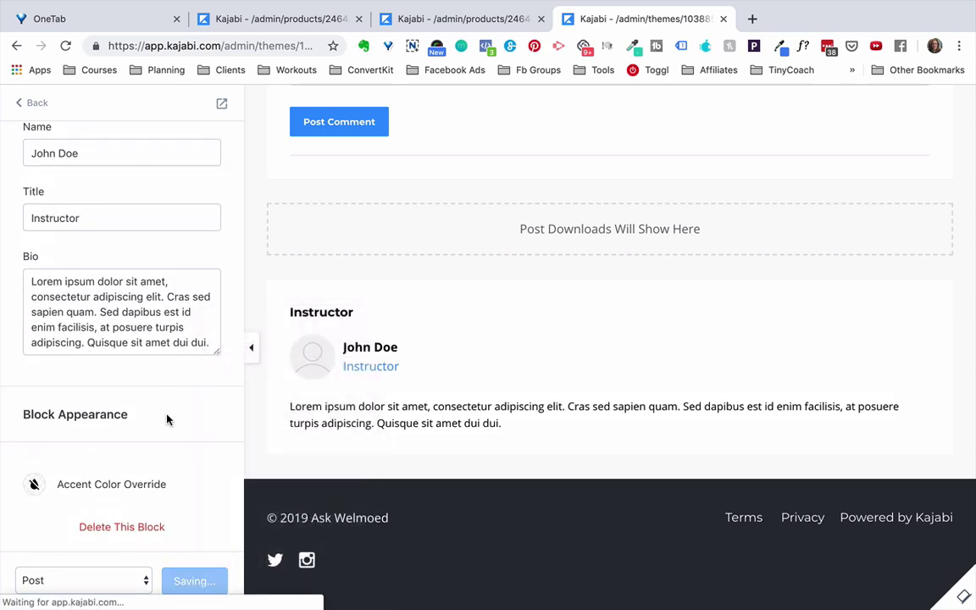
- Leave the theme editor, open the Mini Course with the Example Course thumbnail, and preview its product page down to the sidebar
left_click(34, 103)
left_click(35, 103)
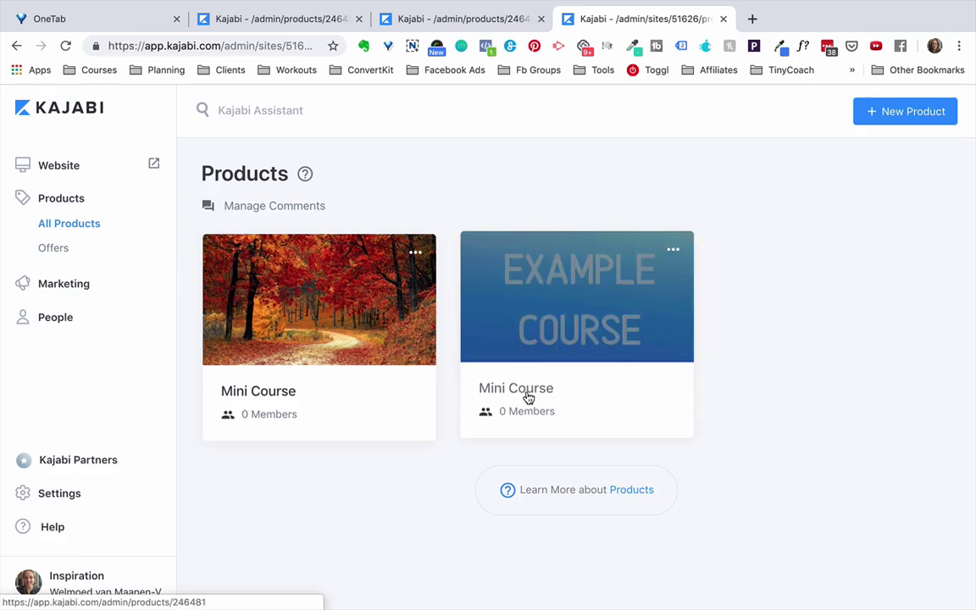
left_click(527, 396)
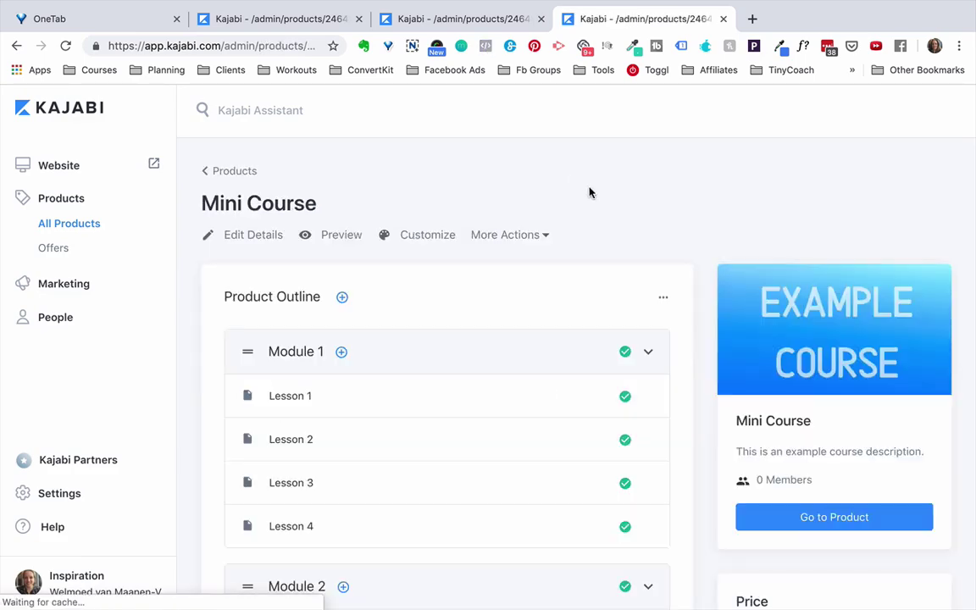
left_click(332, 235)
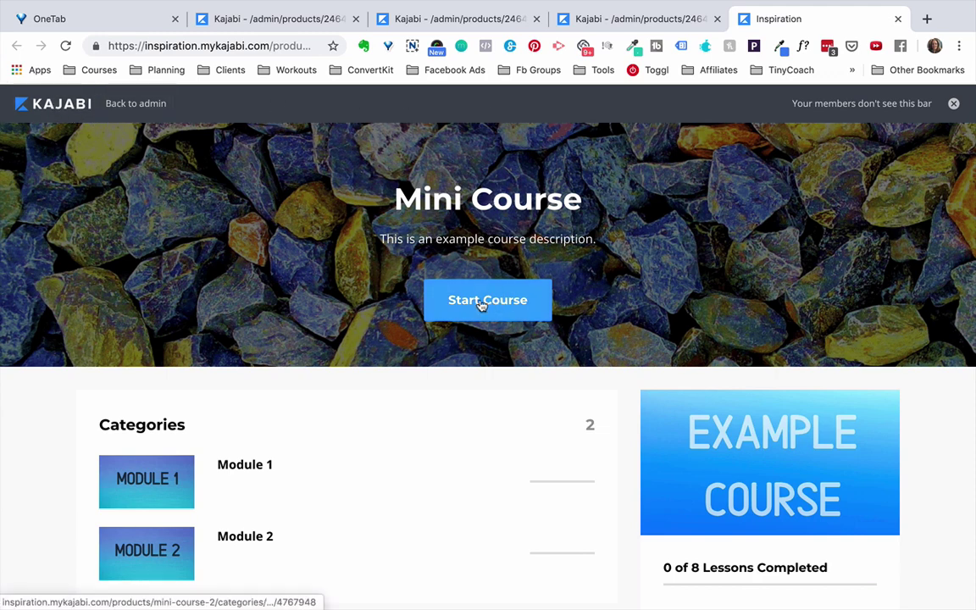
scroll(280, 302, "down", 3)
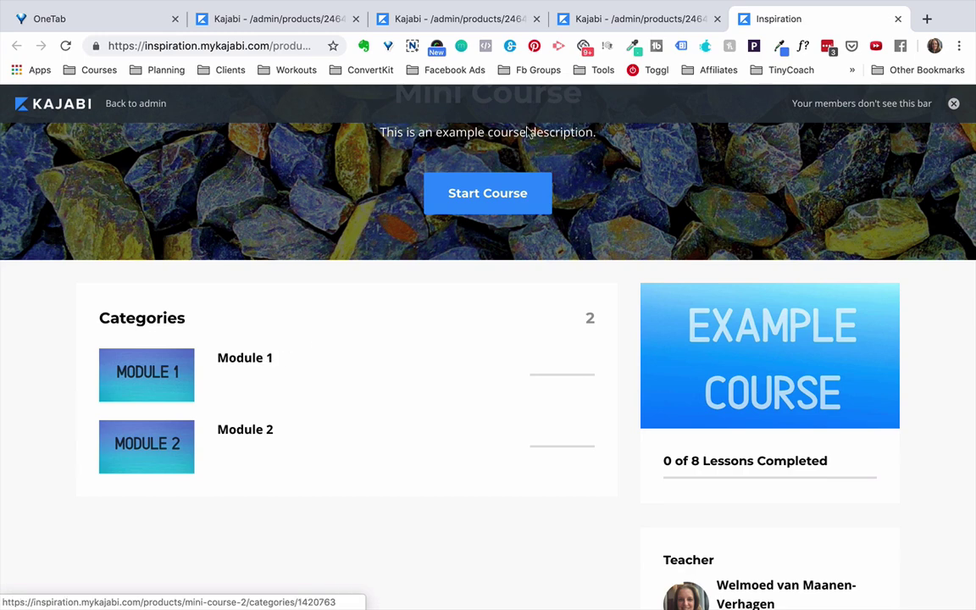
- Reopen the Mini Course's theme customization from its product outline and set the Product Syllabus type to Posts
left_click(661, 24)
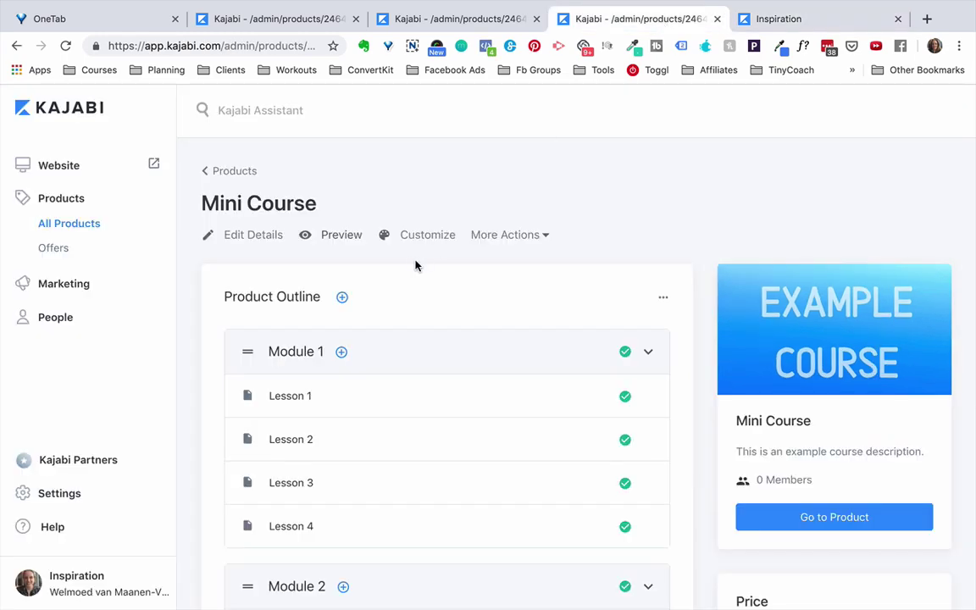
left_click(421, 235)
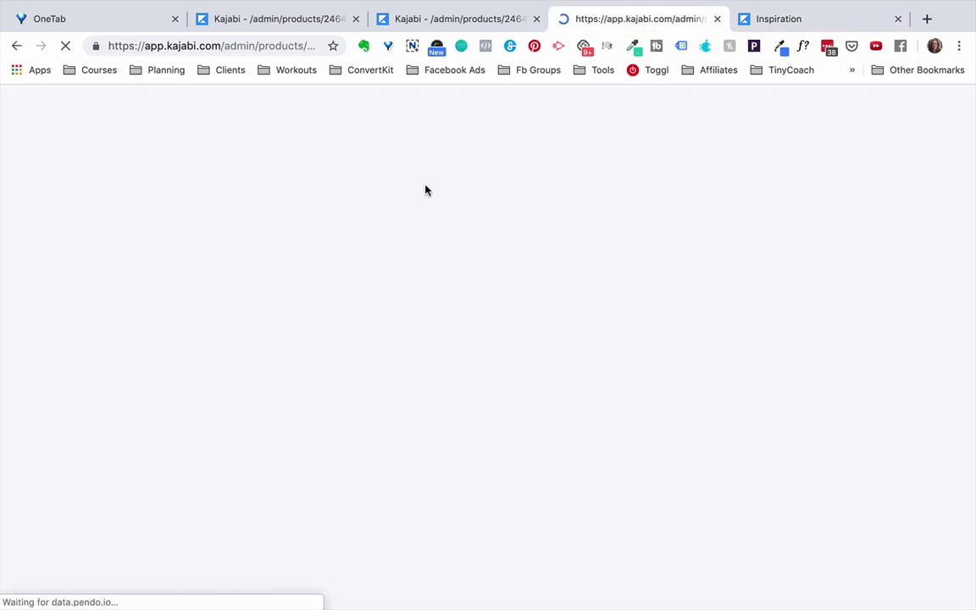
scroll(343, 275, "down", 4)
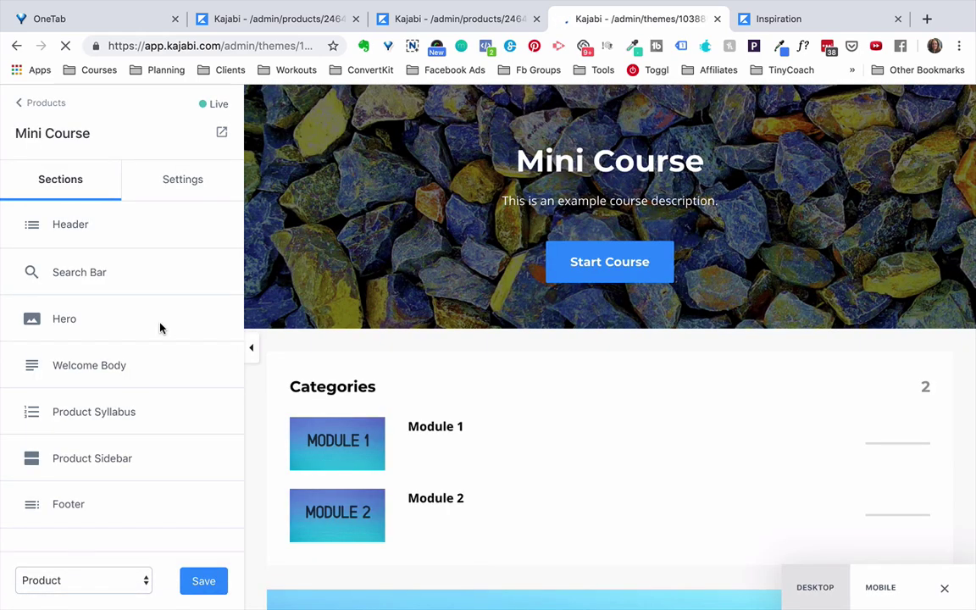
left_click(95, 411)
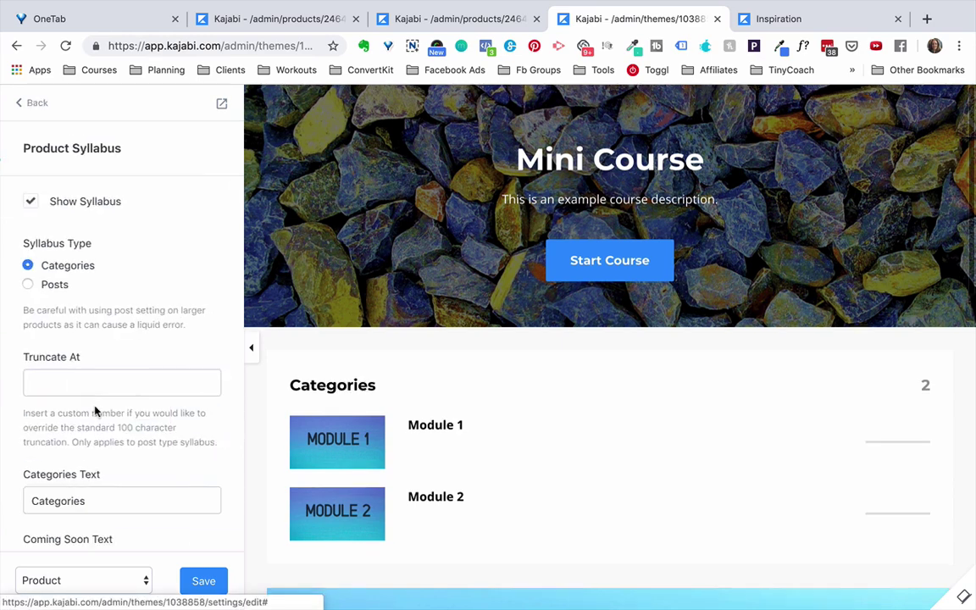
left_click(28, 285)
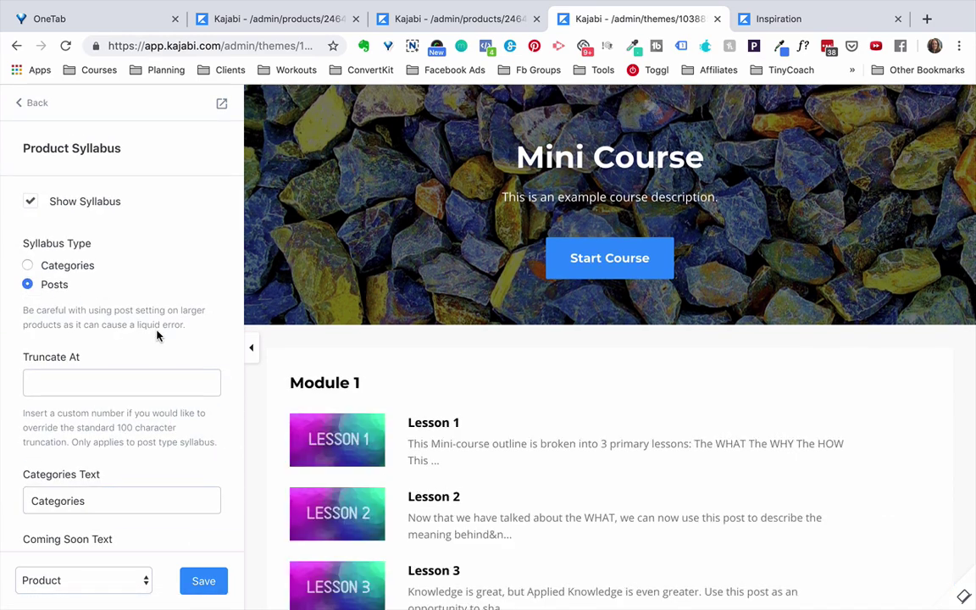
- Save the Product Syllabus change and return to the product outline of the Mini Course with the Example Course thumbnail
left_click(212, 581)
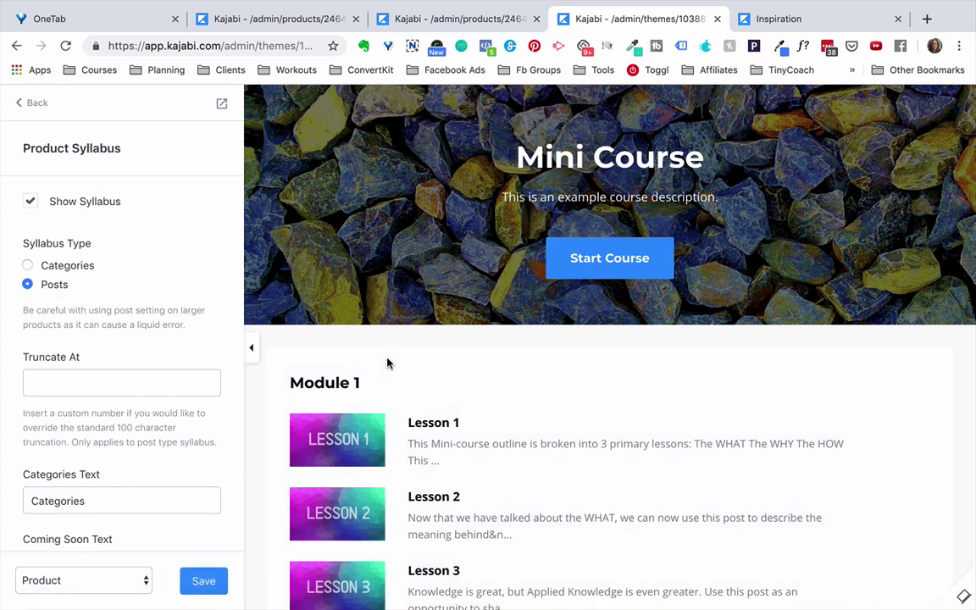
left_click(34, 105)
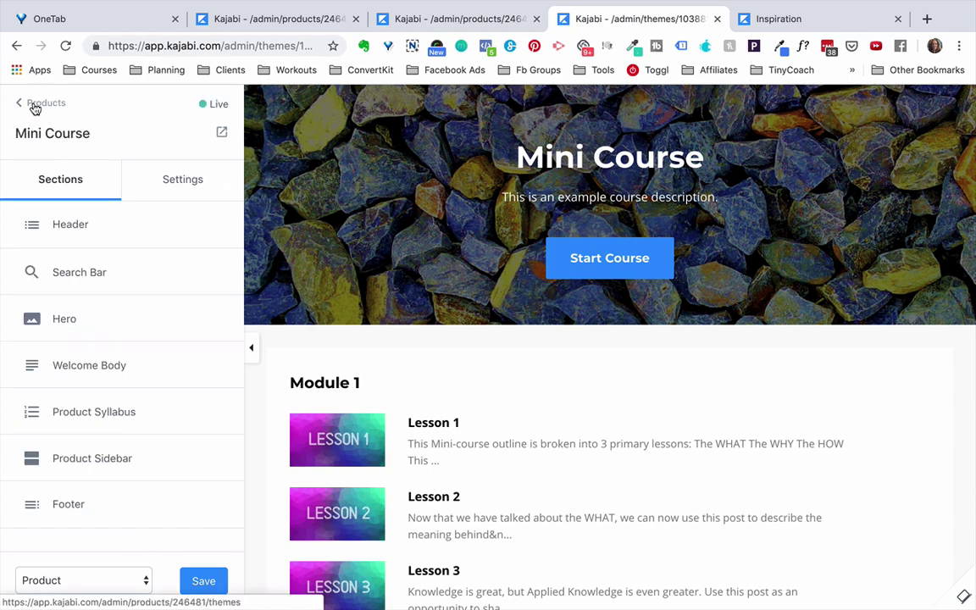
left_click(35, 106)
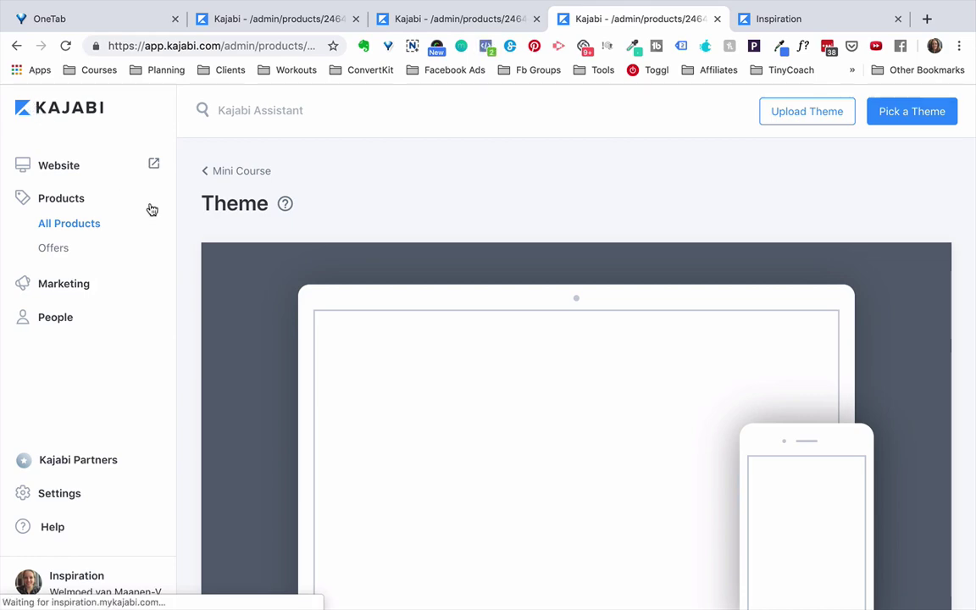
scroll(371, 388, "down", 3)
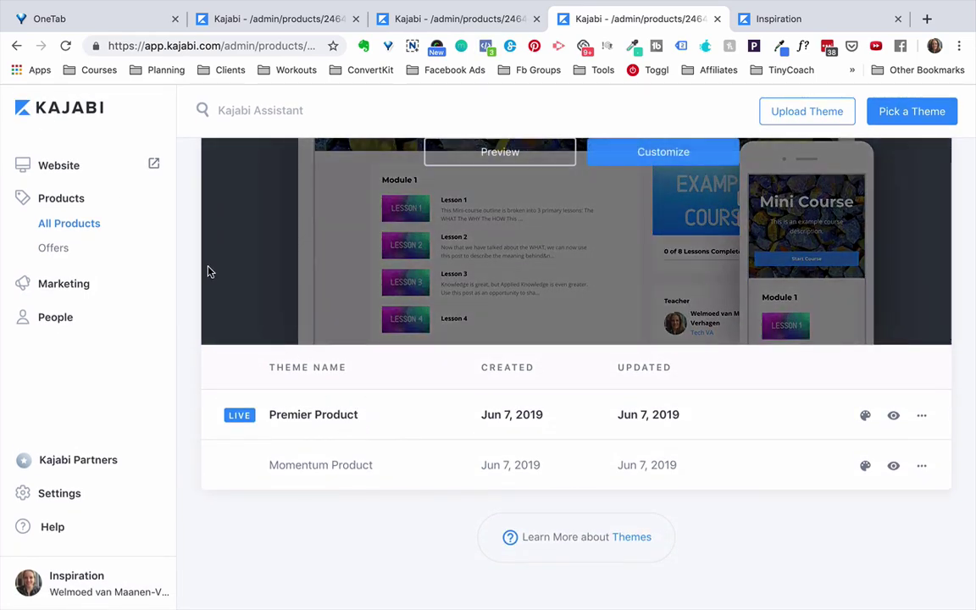
left_click(90, 223)
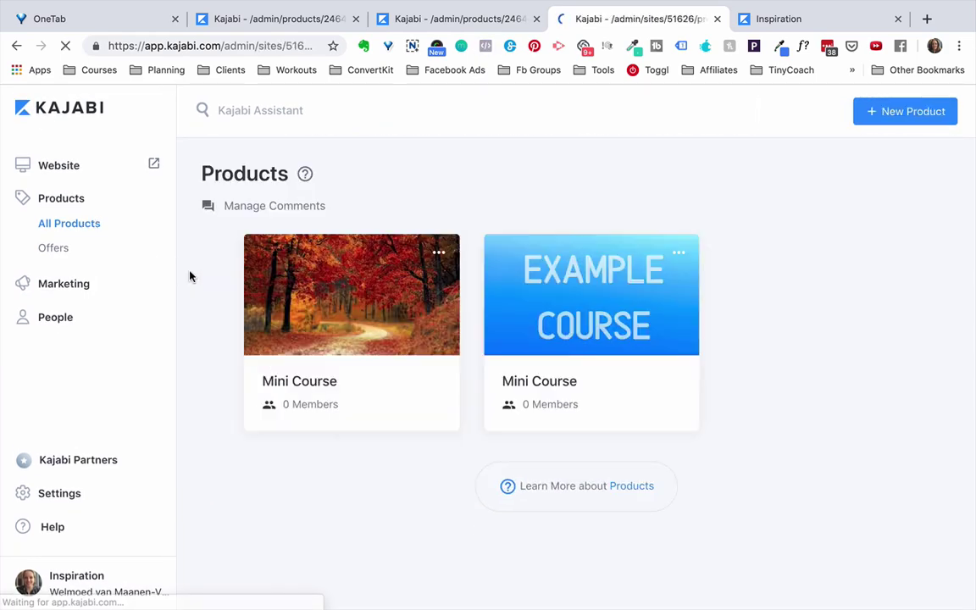
left_click(628, 406)
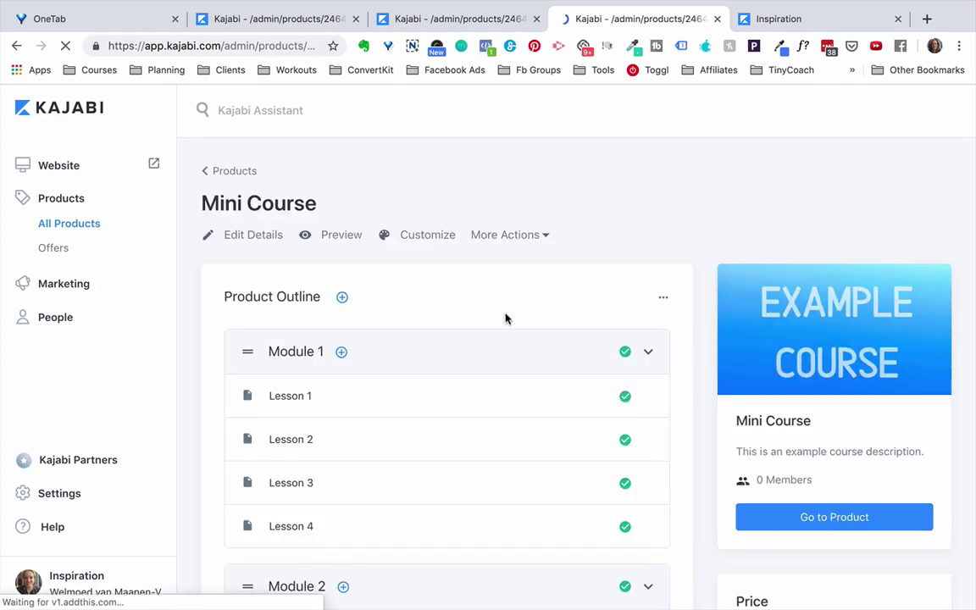
- Preview the Mini Course in a new browser tab, close the old preview, and review the Module 1 and Module 2 lesson lists
right_click(344, 244)
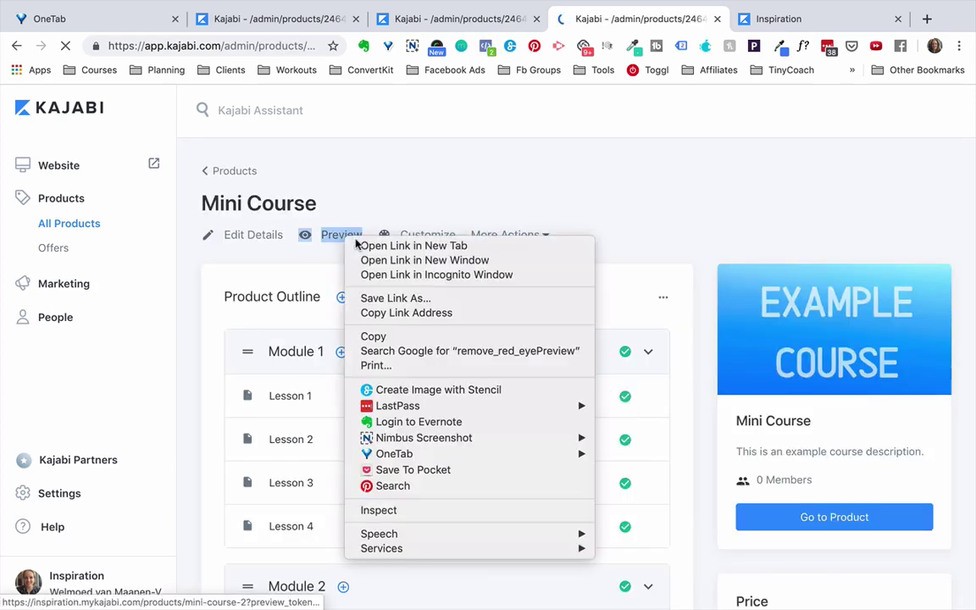
left_click(356, 246)
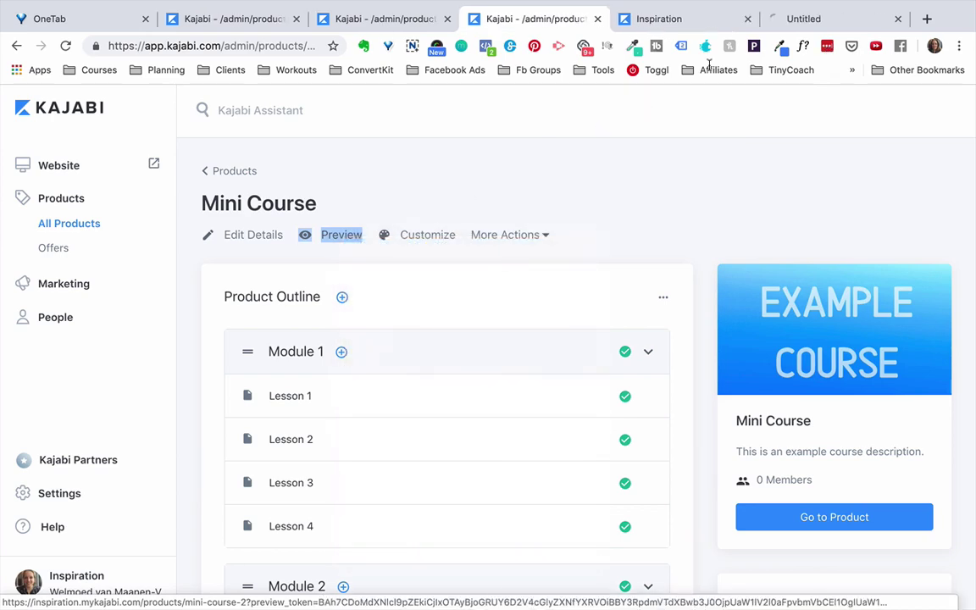
left_click(747, 19)
left_click(734, 22)
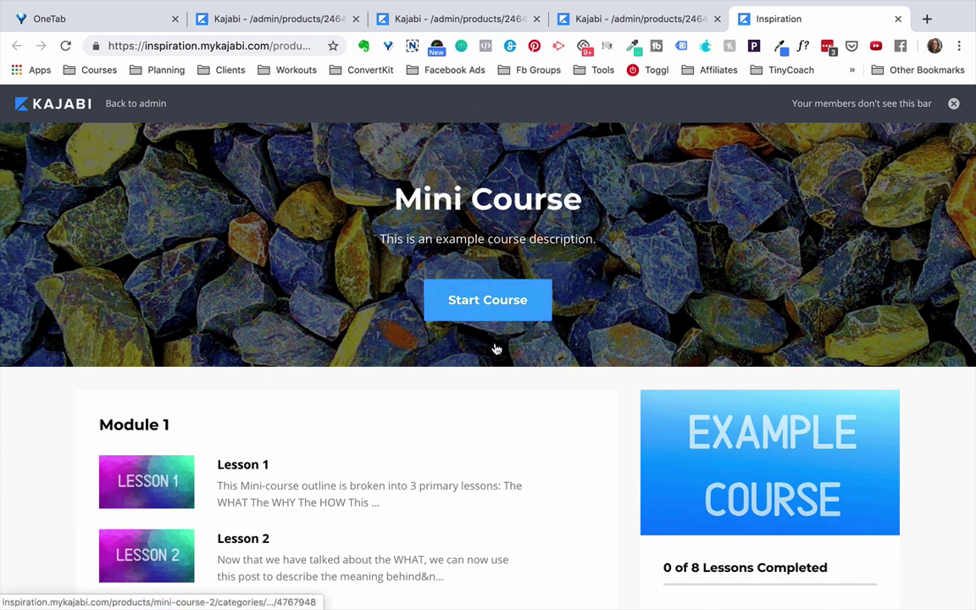
scroll(501, 393, "down", 3)
scroll(502, 392, "down", 1)
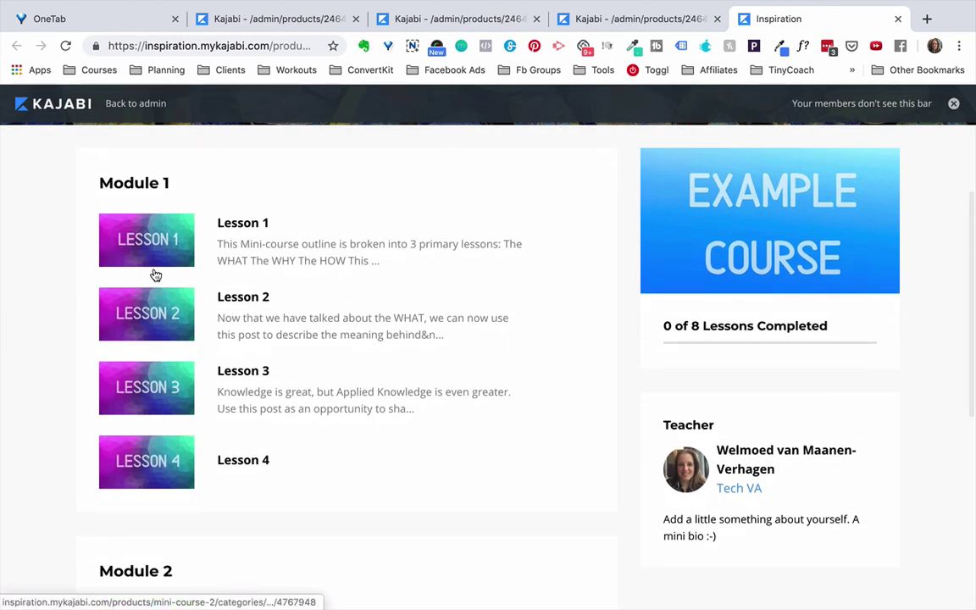
scroll(452, 450, "down", 5)
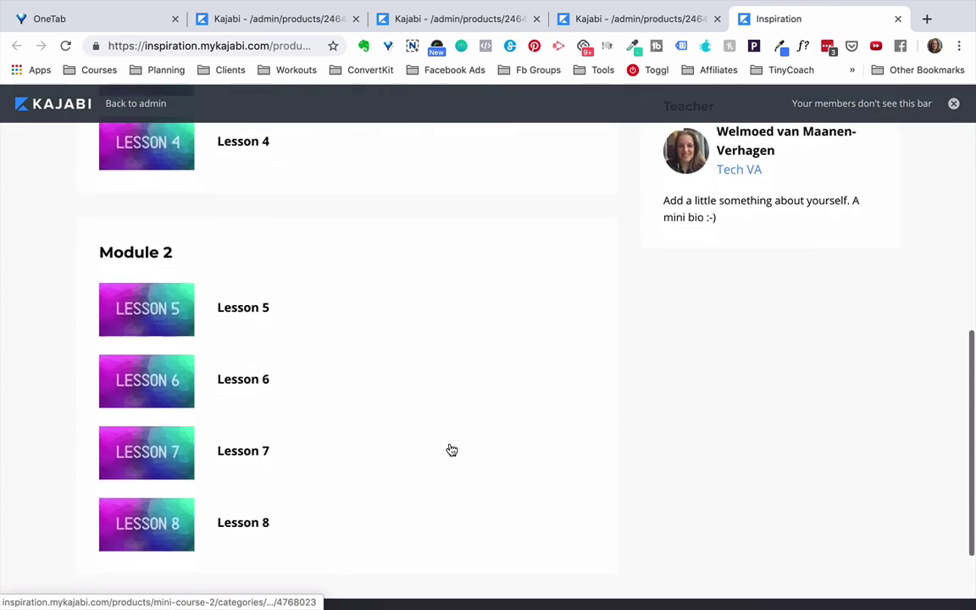
scroll(452, 449, "up", 5)
scroll(451, 450, "up", 2)
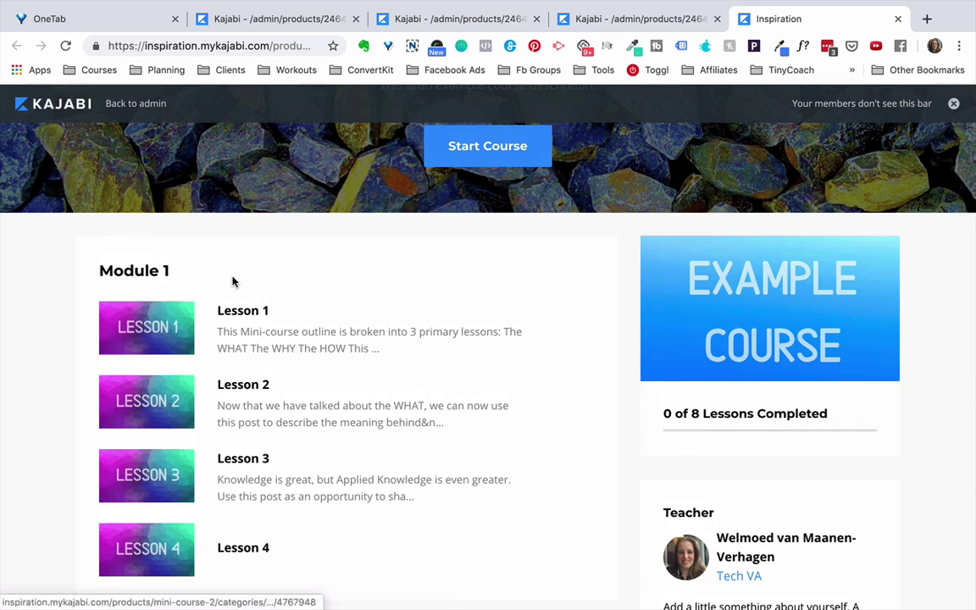
left_click(577, 28)
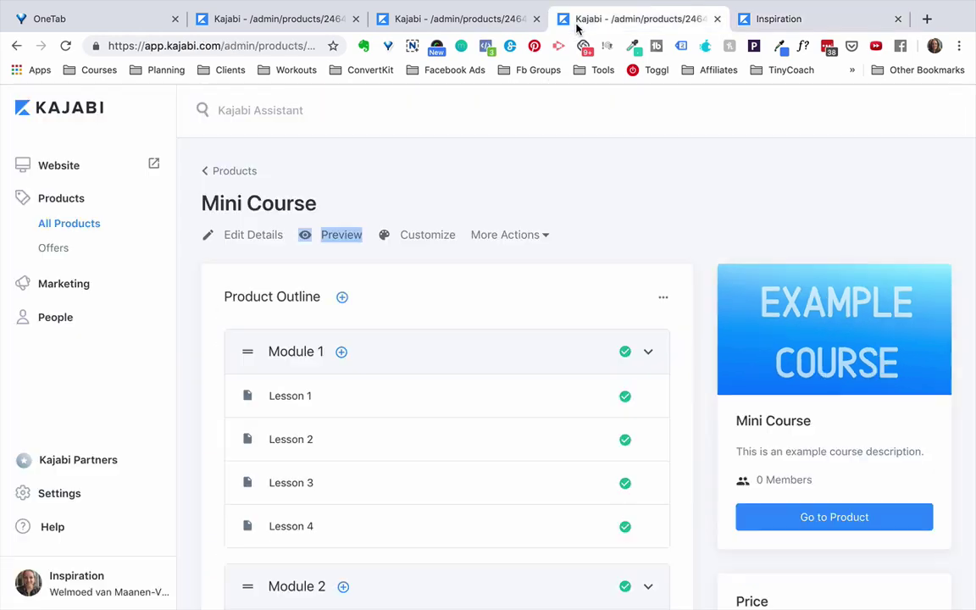
left_click(494, 25)
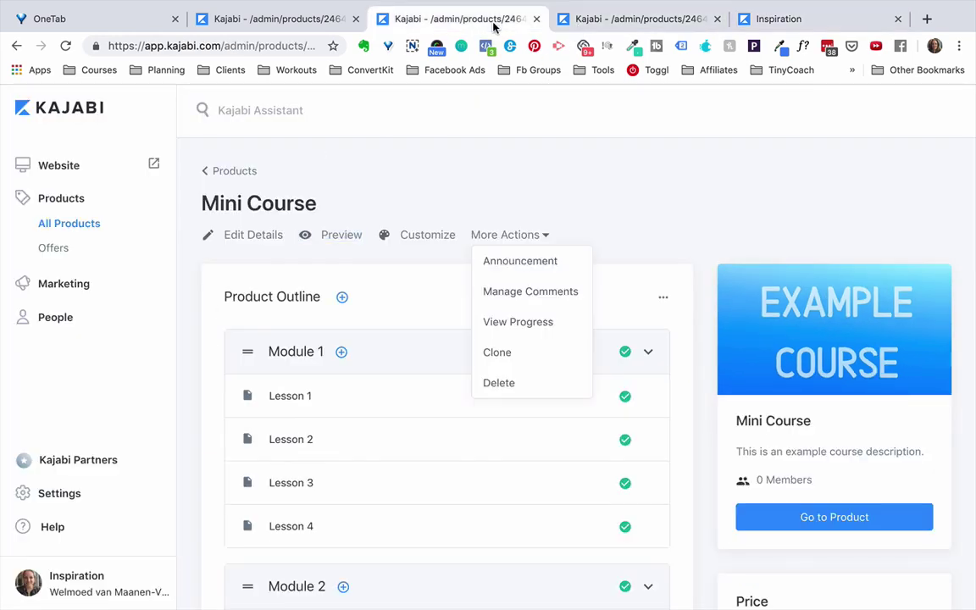
left_click(569, 20)
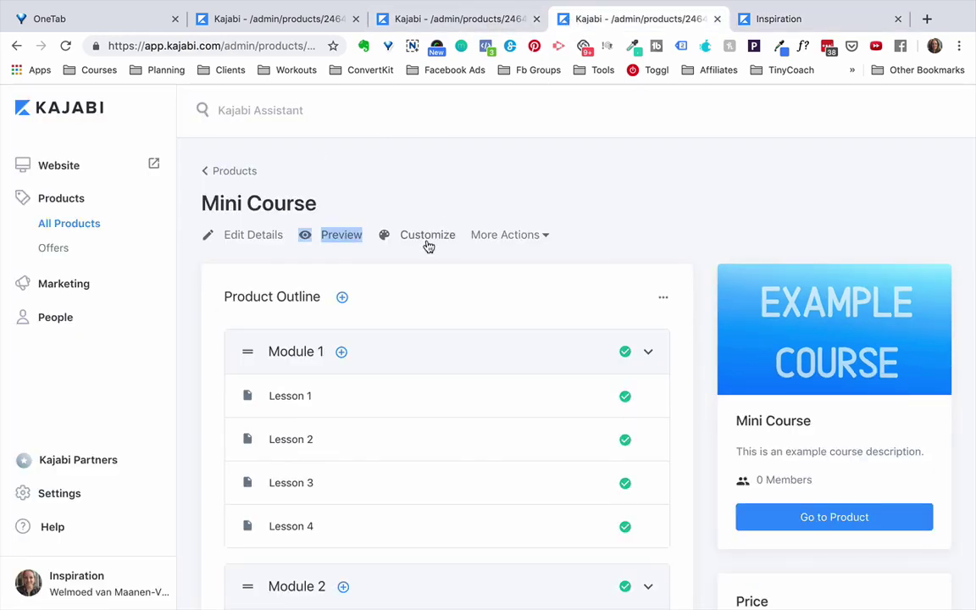
- Return to the Mini Course preview and examine the syllabus lessons, progress indicator and Teacher block
left_click(757, 21)
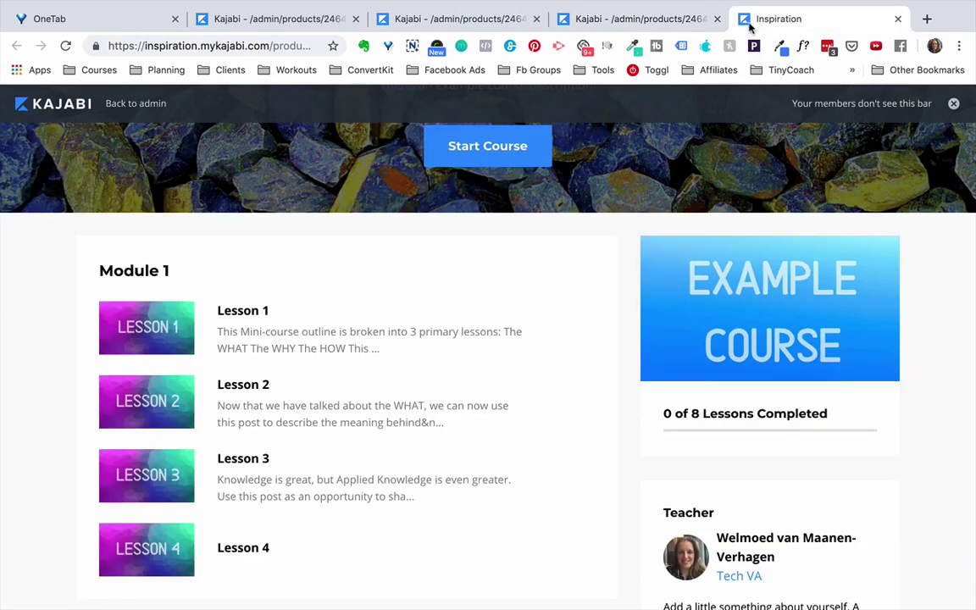
scroll(140, 547, "down", 3)
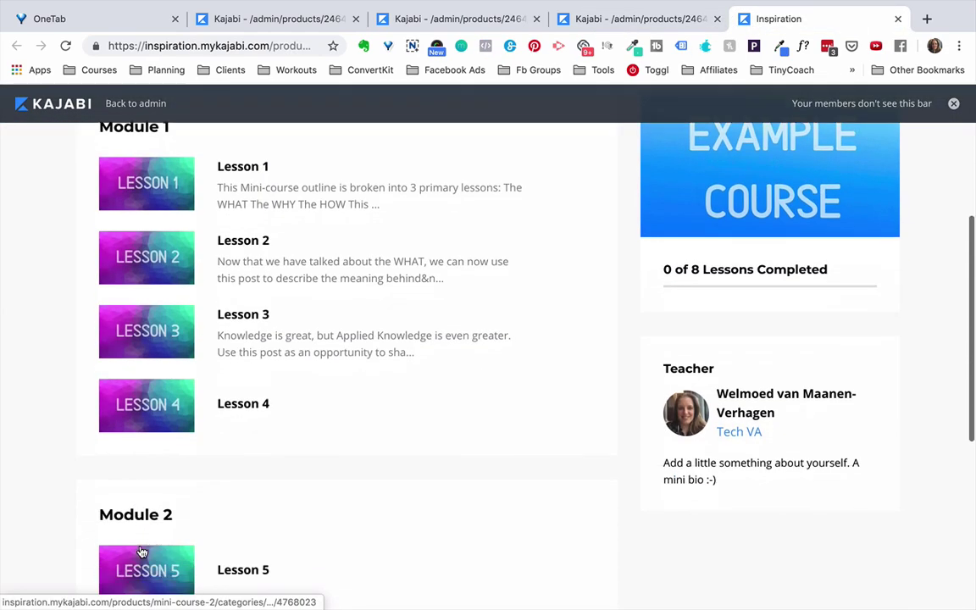
scroll(141, 551, "up", 2)
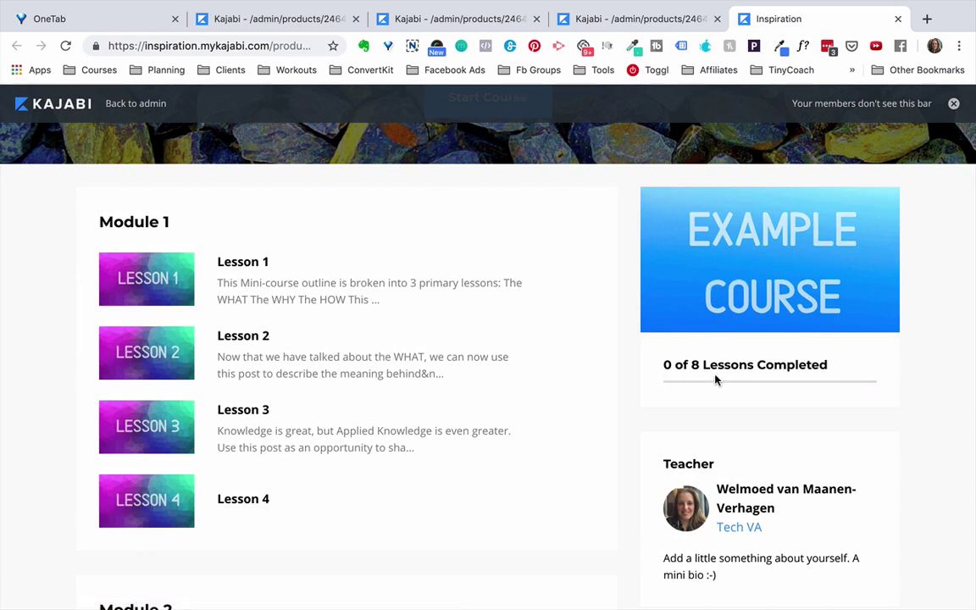
scroll(903, 386, "down", 2)
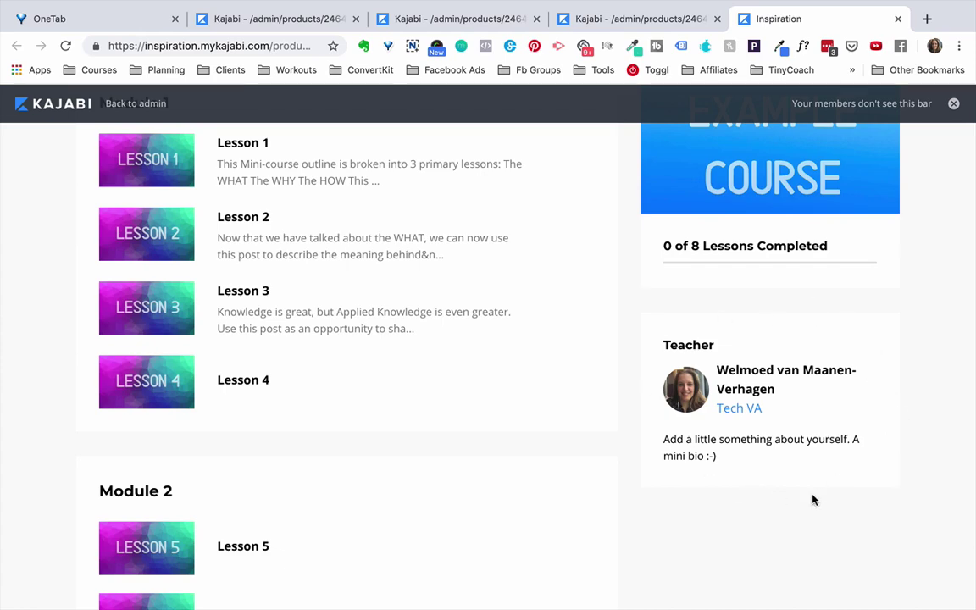
scroll(479, 471, "up", 4)
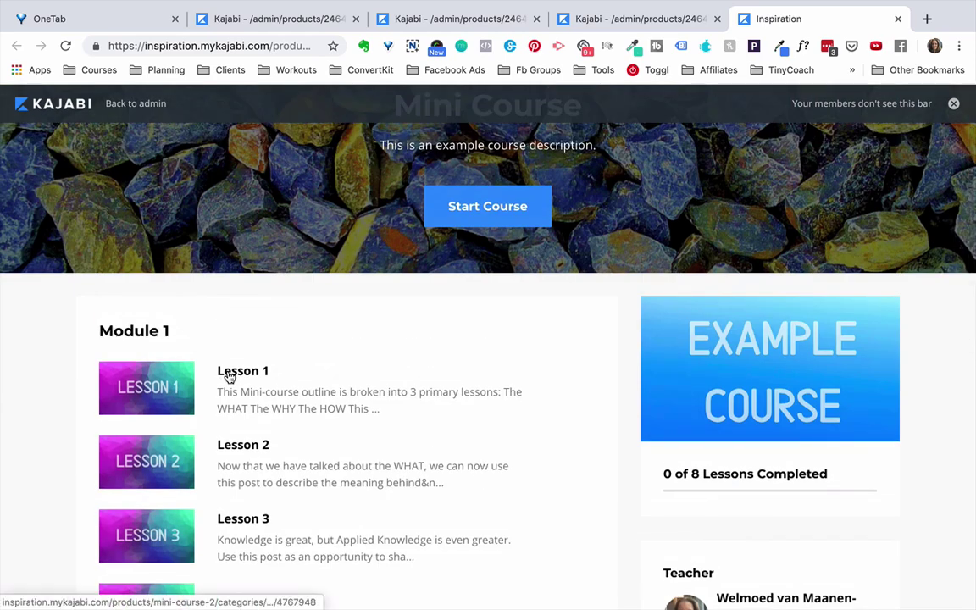
- Open Lesson 1 in the preview and review its text, completion button, comments area, Instructor block and Module 1 lesson list
left_click(355, 379)
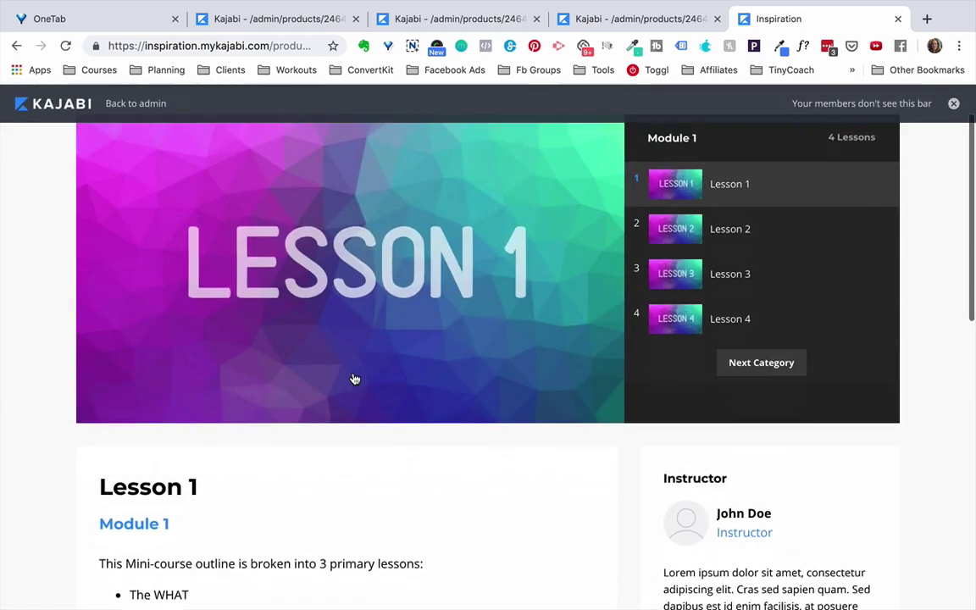
scroll(355, 379, "down", 2)
scroll(355, 379, "down", 4)
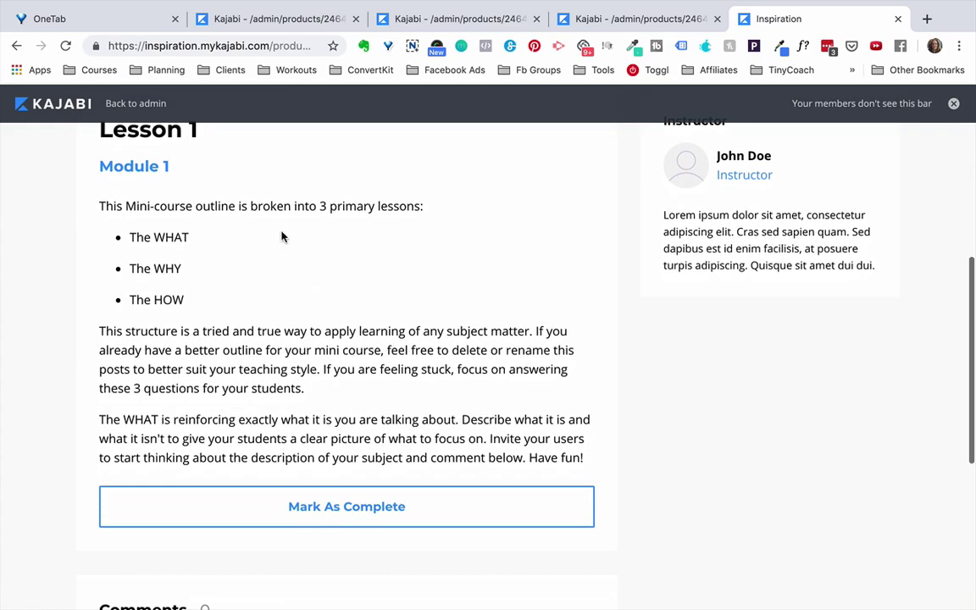
scroll(336, 333, "down", 1)
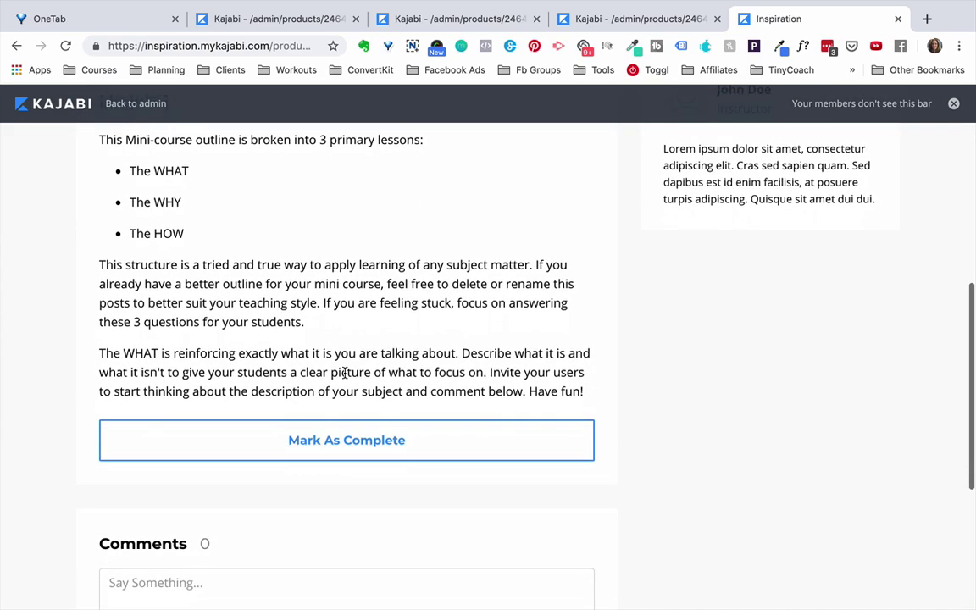
scroll(337, 458, "down", 2)
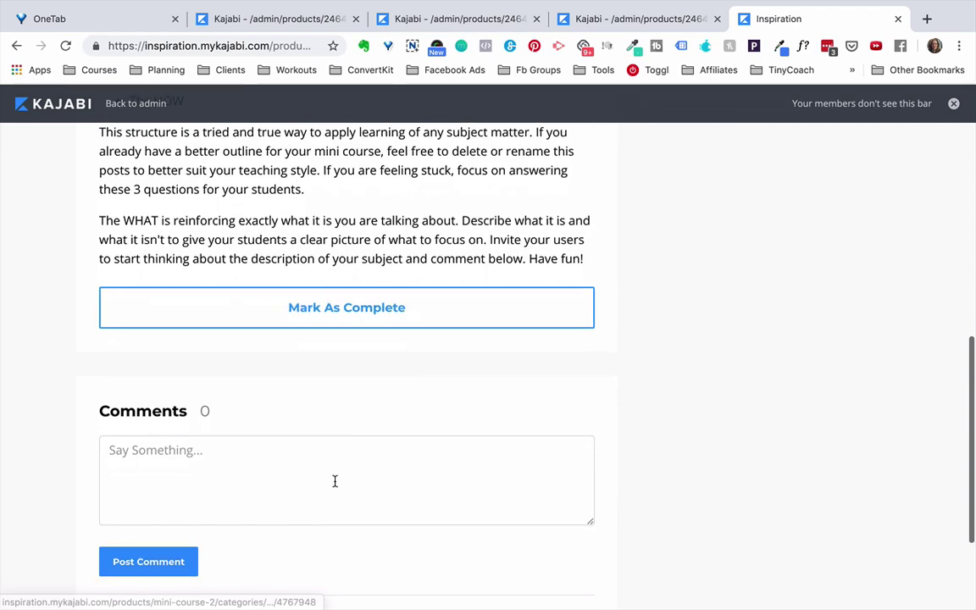
scroll(339, 483, "down", 2)
scroll(340, 486, "up", 9)
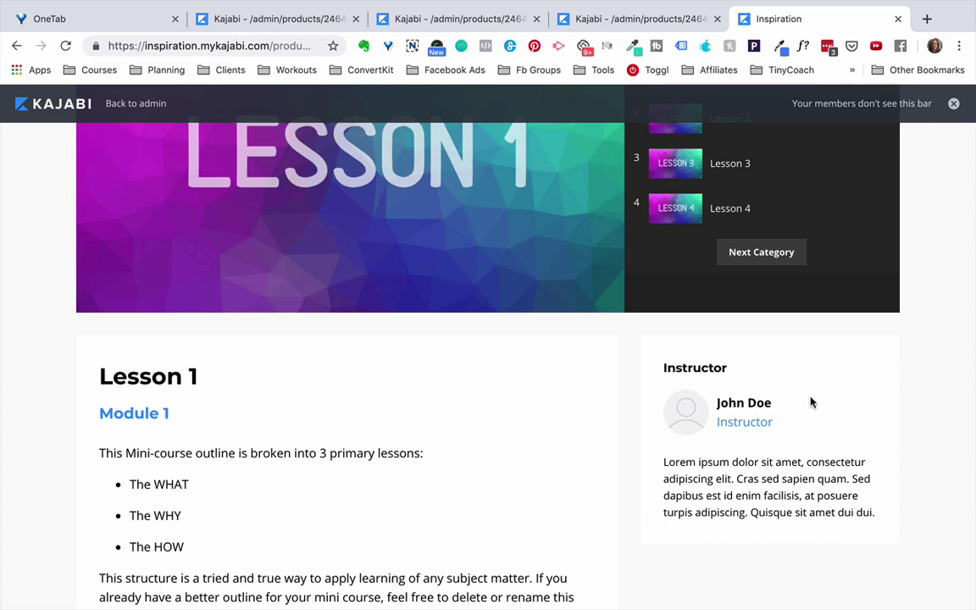
scroll(516, 401, "up", 3)
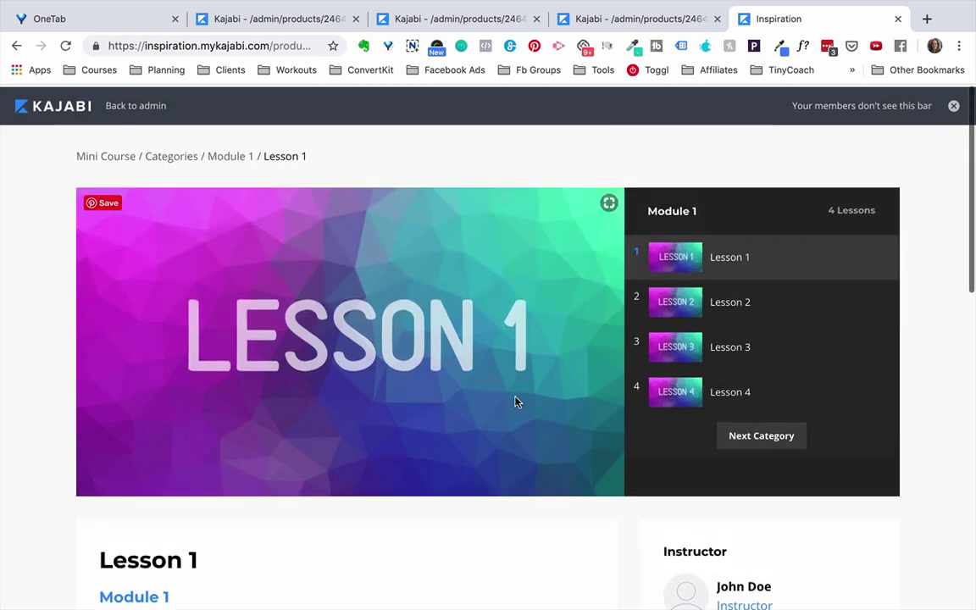
- Go back to the product page to check its Teacher block, and reopen Lesson 1 to compare its Instructor block and layout
key("super+Left")
scroll(516, 401, "down", 4)
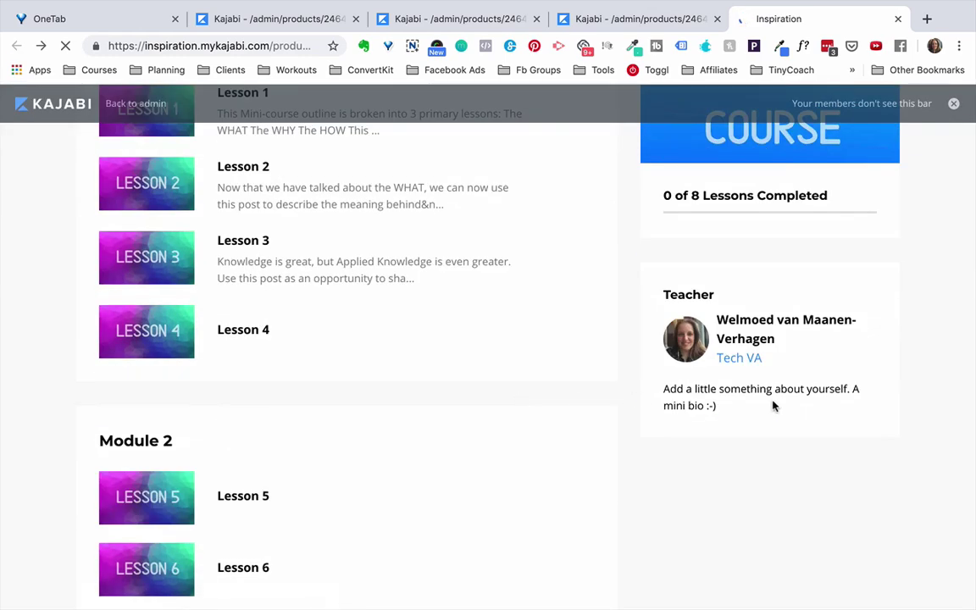
scroll(449, 343, "up", 2)
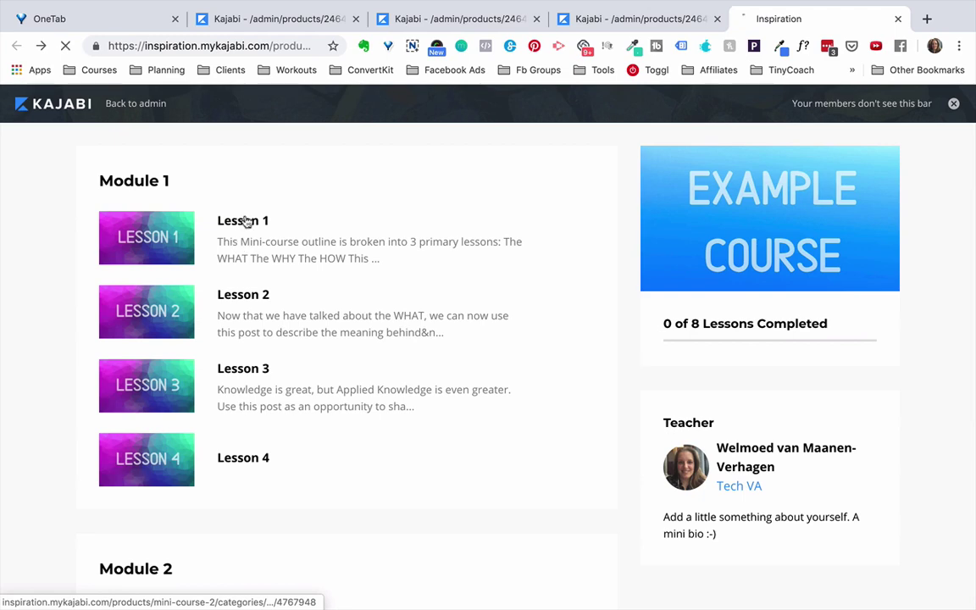
left_click(250, 220)
scroll(582, 318, "down", 4)
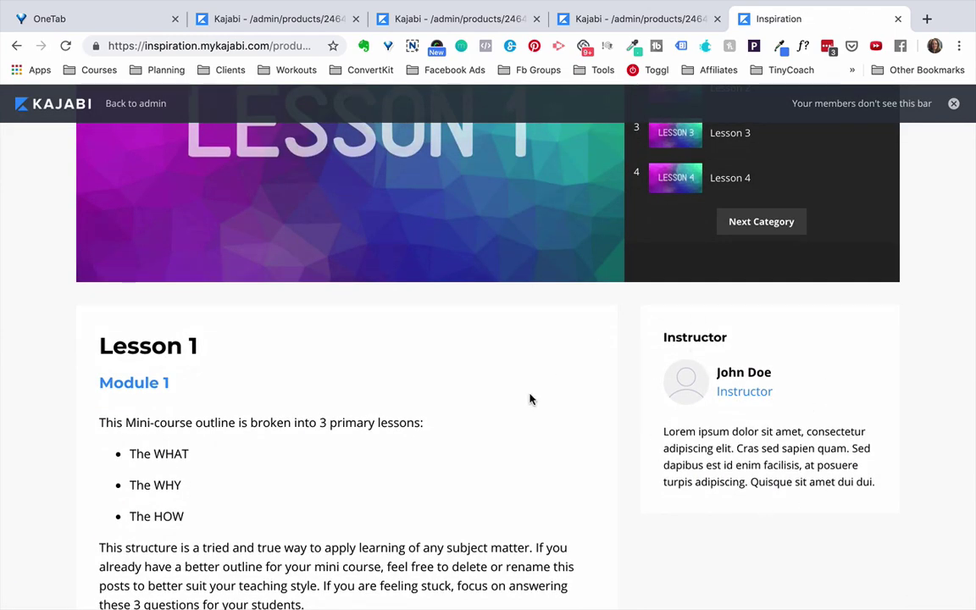
scroll(530, 399, "up", 4)
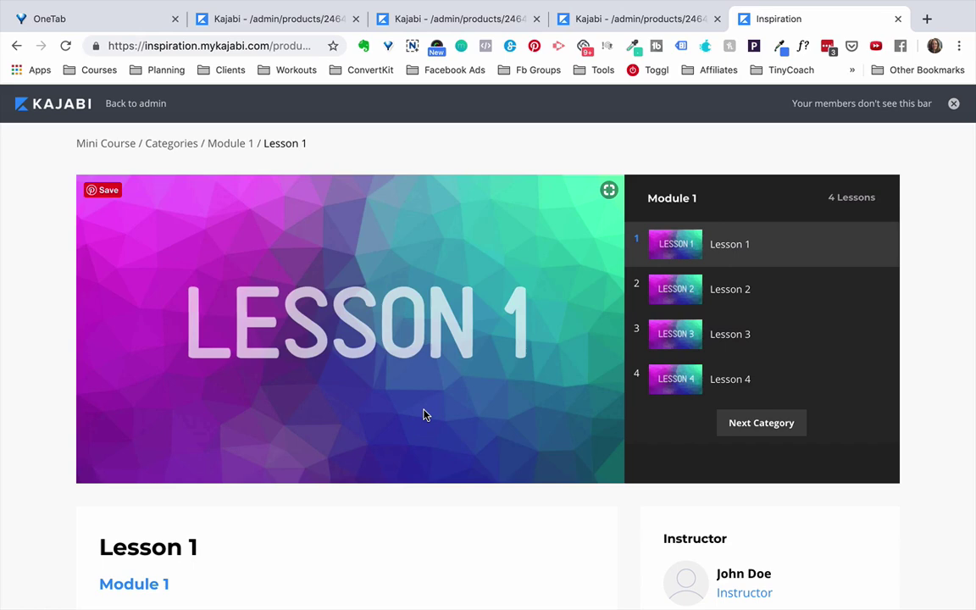
scroll(424, 414, "down", 4)
scroll(424, 414, "up", 3)
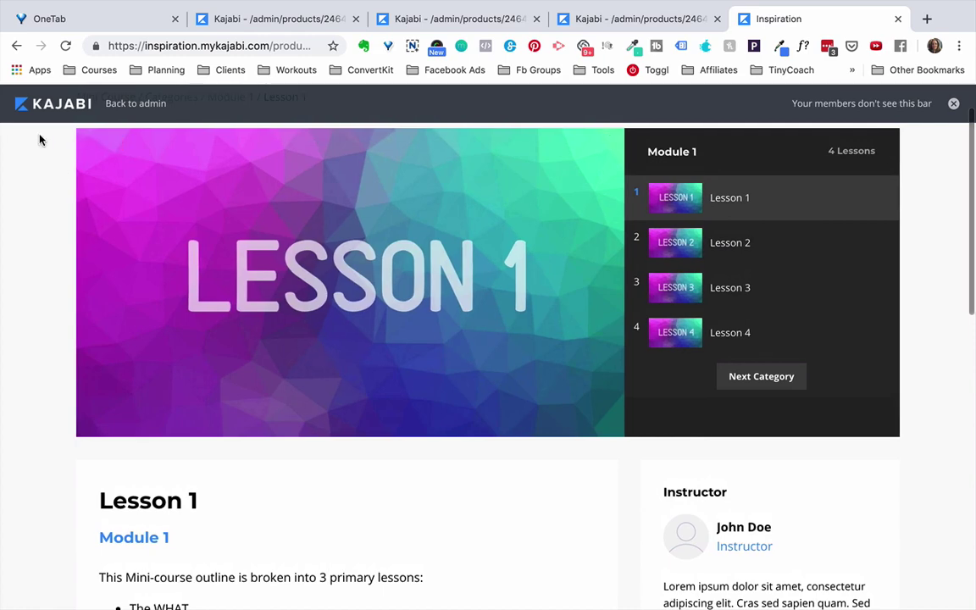
- Check the breadcrumb navigation by going from the syllabus to Lesson 1, up to the Categories page and back to the Mini Course page
left_click(17, 46)
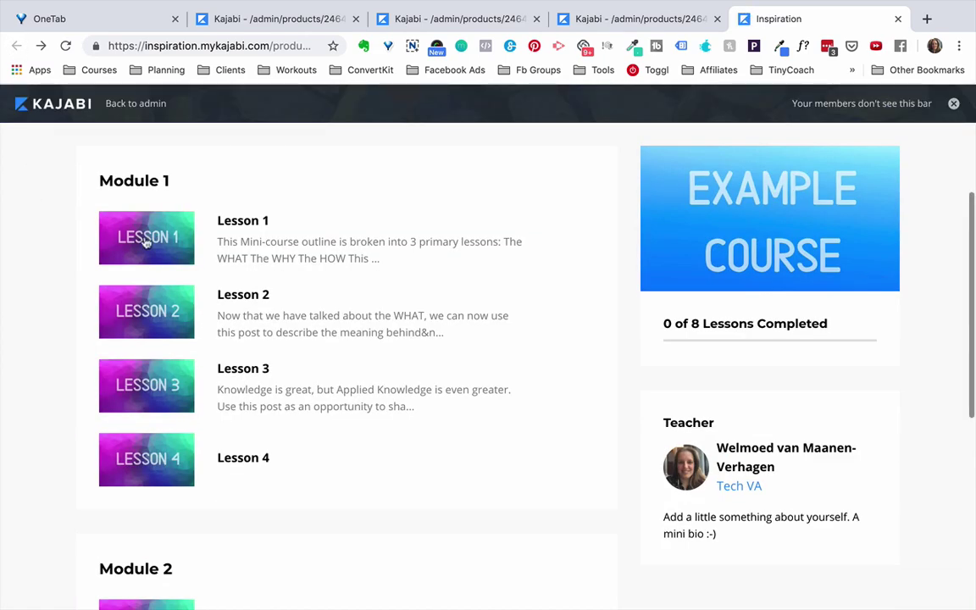
scroll(149, 496, "down", 4)
scroll(149, 497, "up", 5)
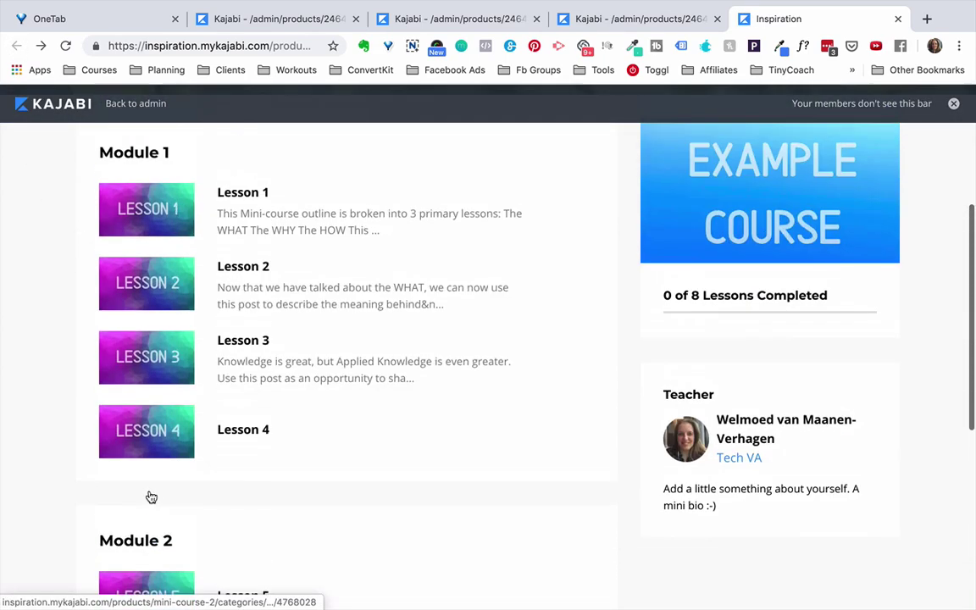
left_click(244, 280)
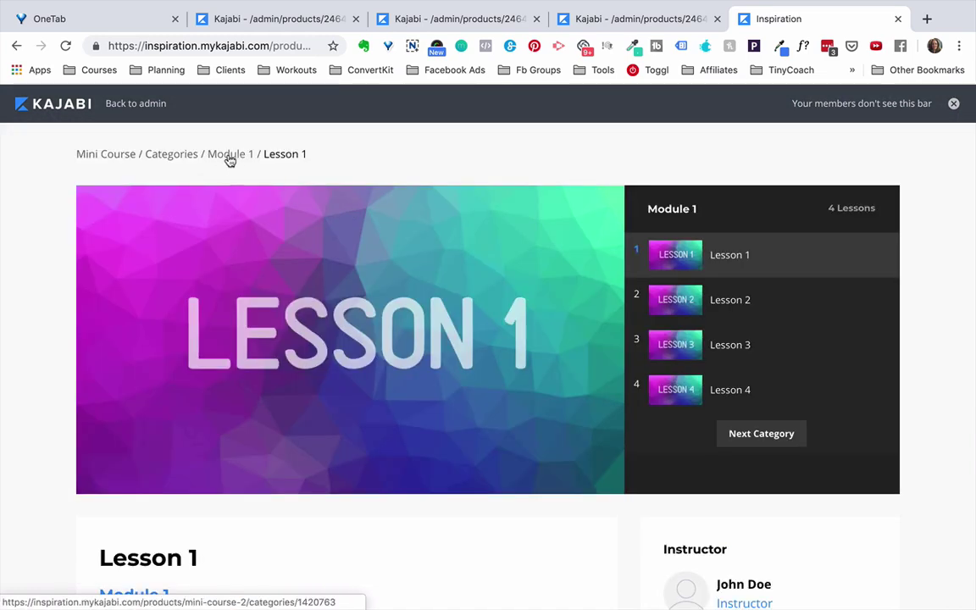
left_click(169, 156)
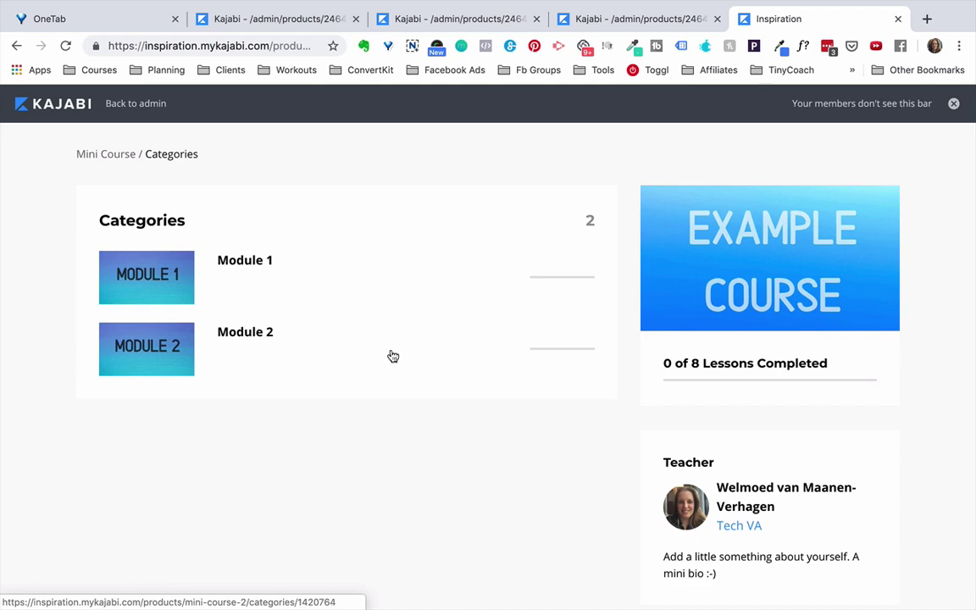
left_click(107, 156)
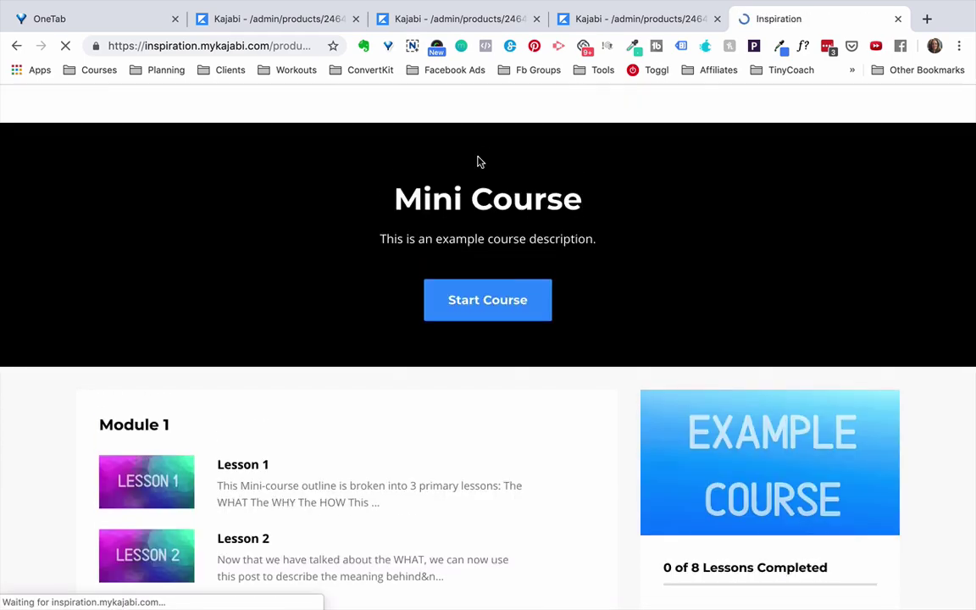